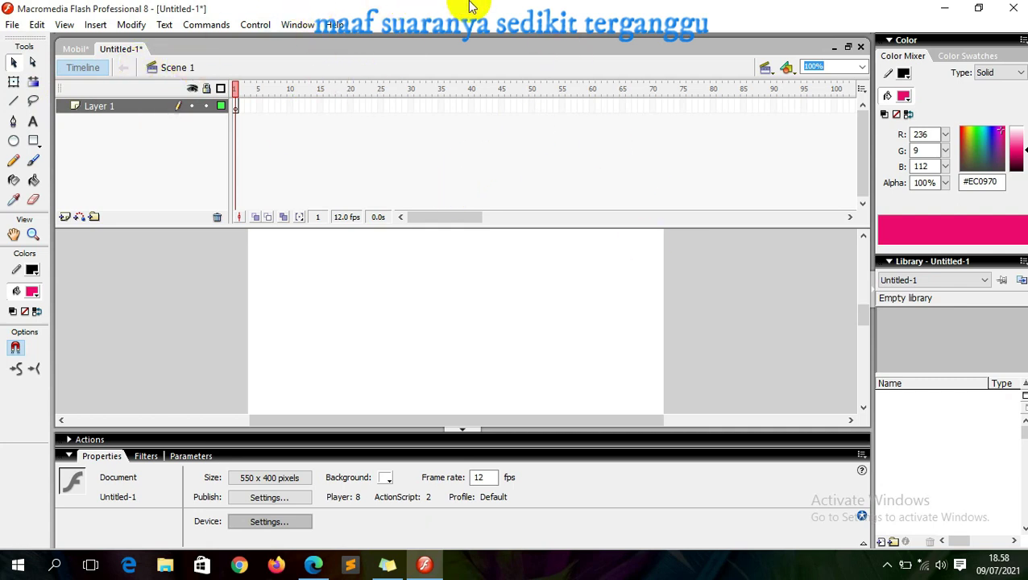
# Step: Examine the layer structure of the finished Mobil document and return to the untitled document
pyautogui.click(76, 49)
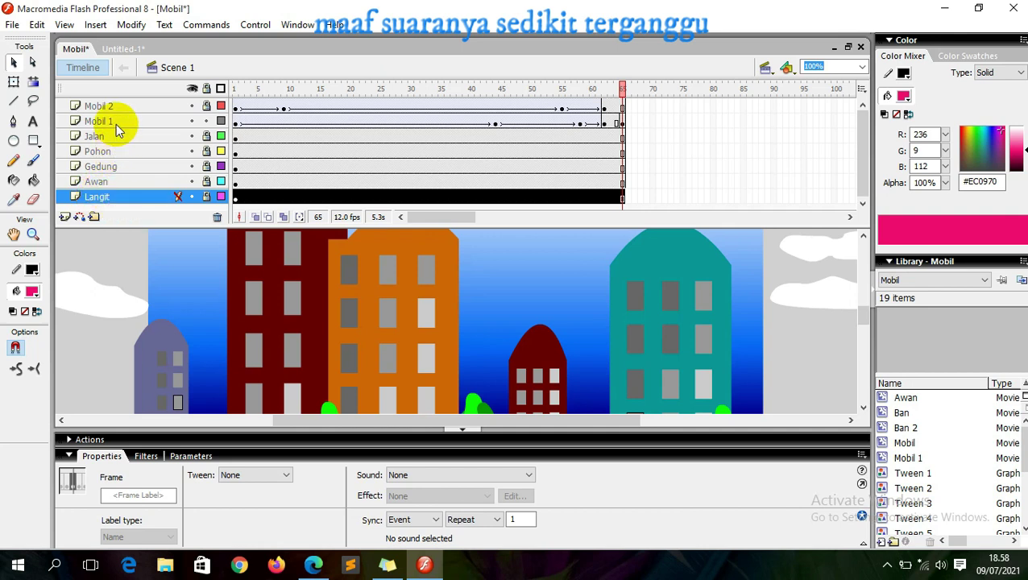
pyautogui.click(133, 49)
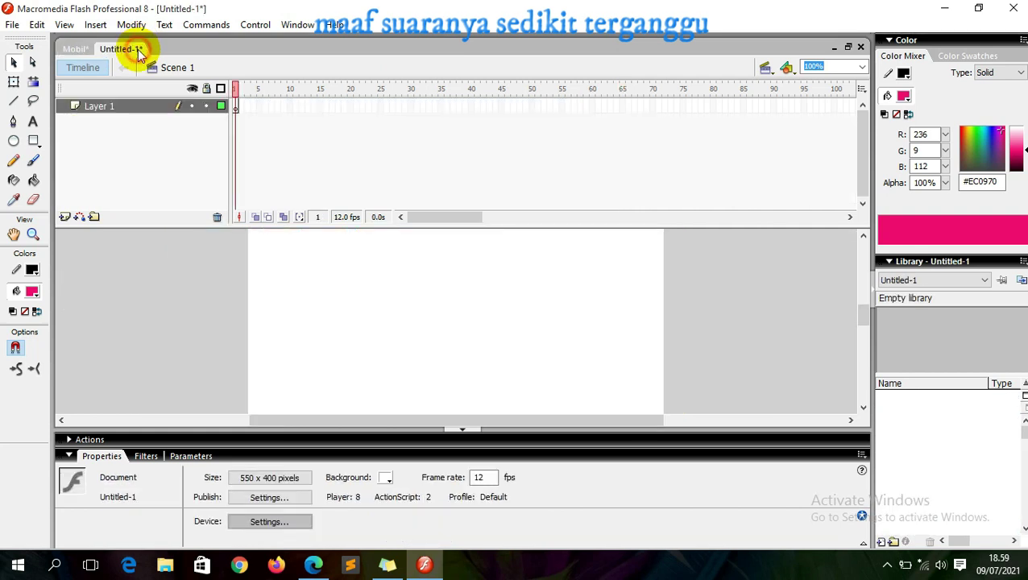
pyautogui.doubleClick(109, 105)
pyautogui.click(140, 137)
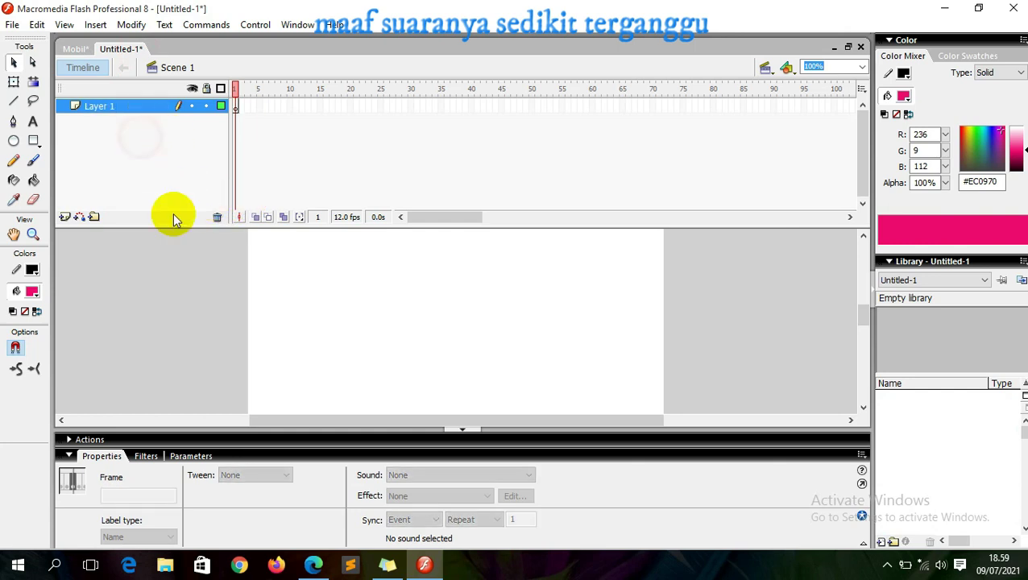
pyautogui.click(384, 348)
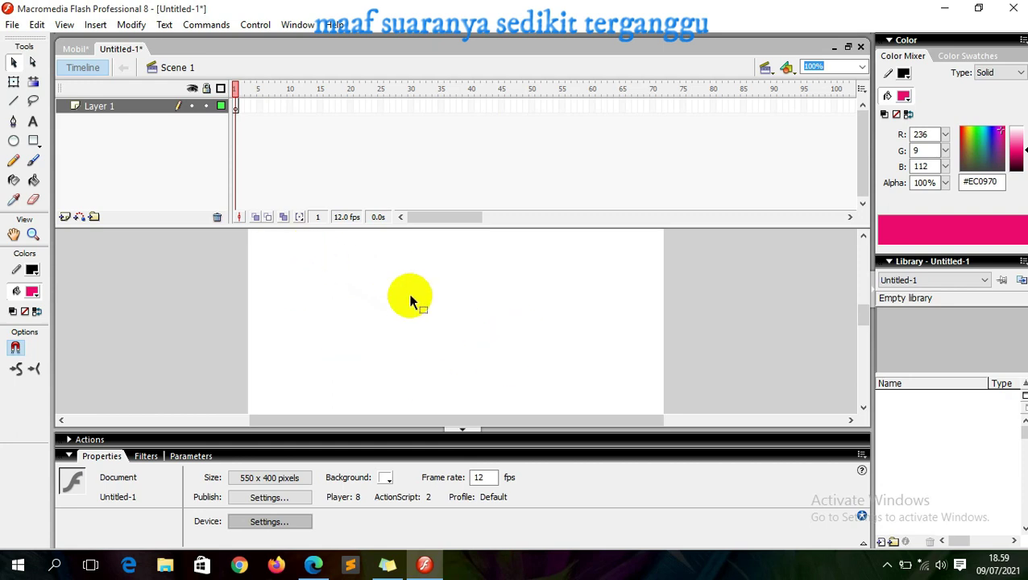
# Step: Set the untitled document's dimensions to 800 px wide by 600 px high
pyautogui.click(288, 482)
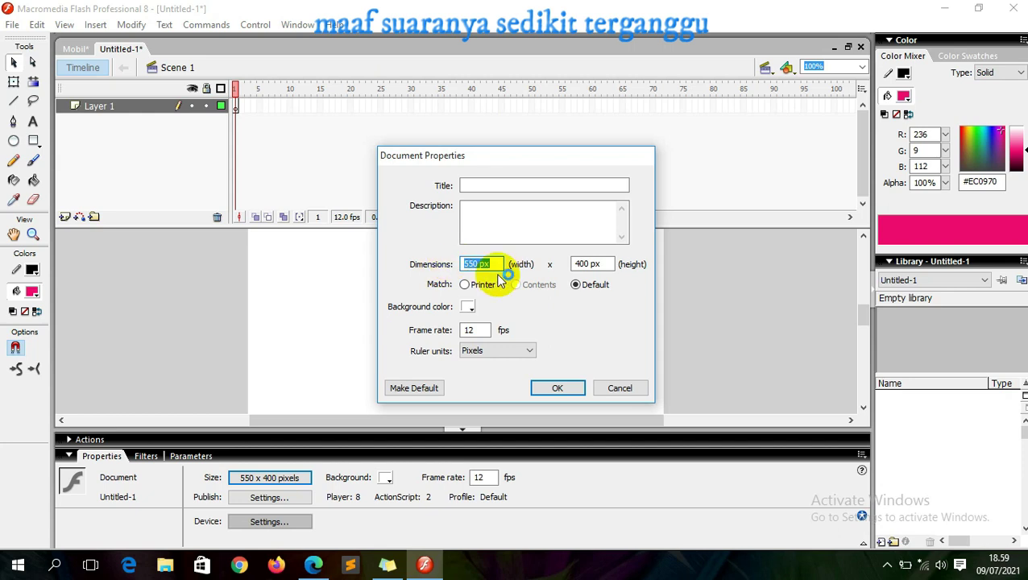
pyautogui.write('80')
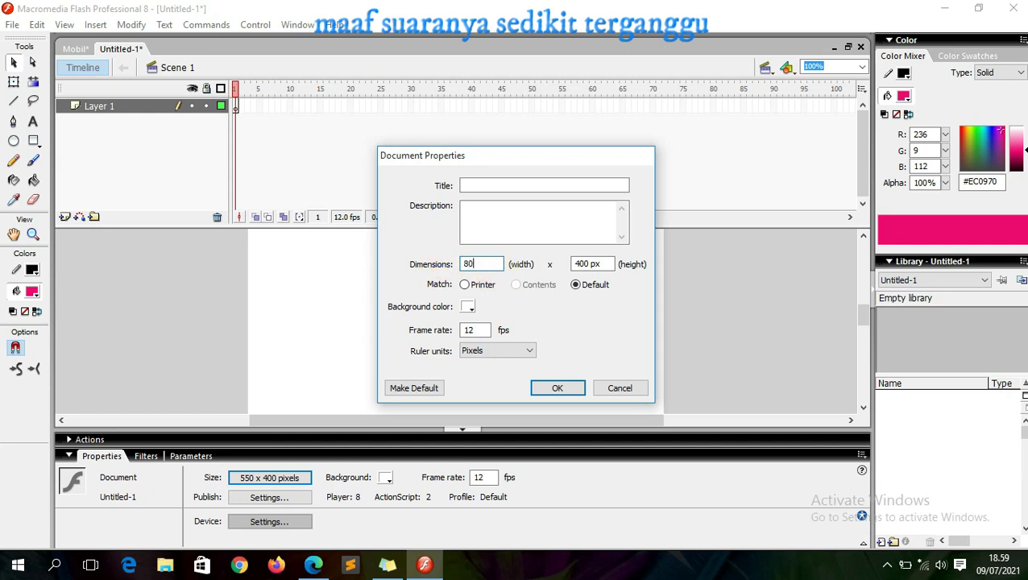
pyautogui.write('0')
pyautogui.press('Tab')
pyautogui.write('60')
pyautogui.press('Return')
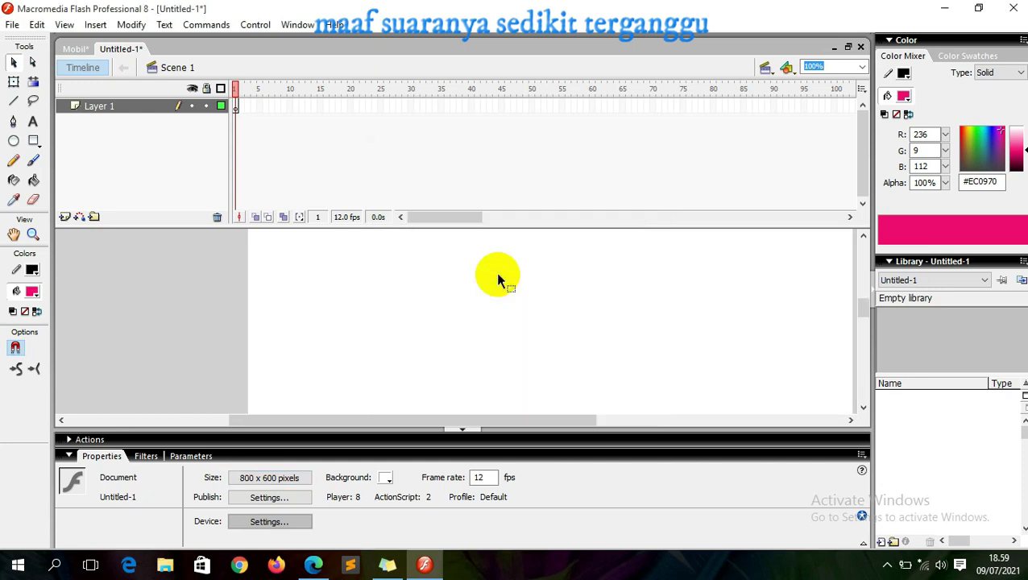
# Step: Collapse the properties area below the stage and fit the whole stage in view at 65% zoom
pyautogui.click(451, 427)
pyautogui.click(34, 234)
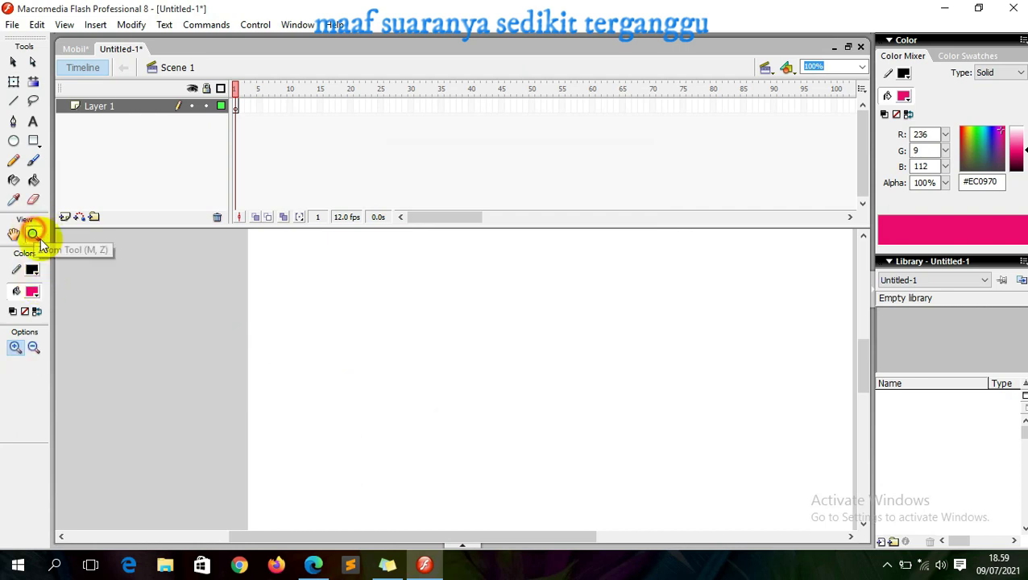
pyautogui.click(33, 347)
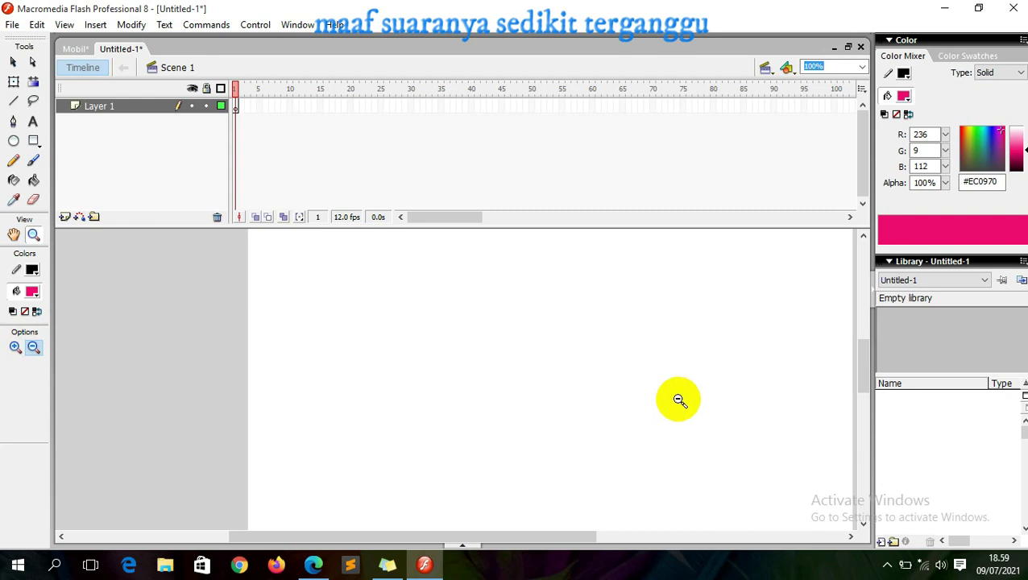
pyautogui.click(676, 396)
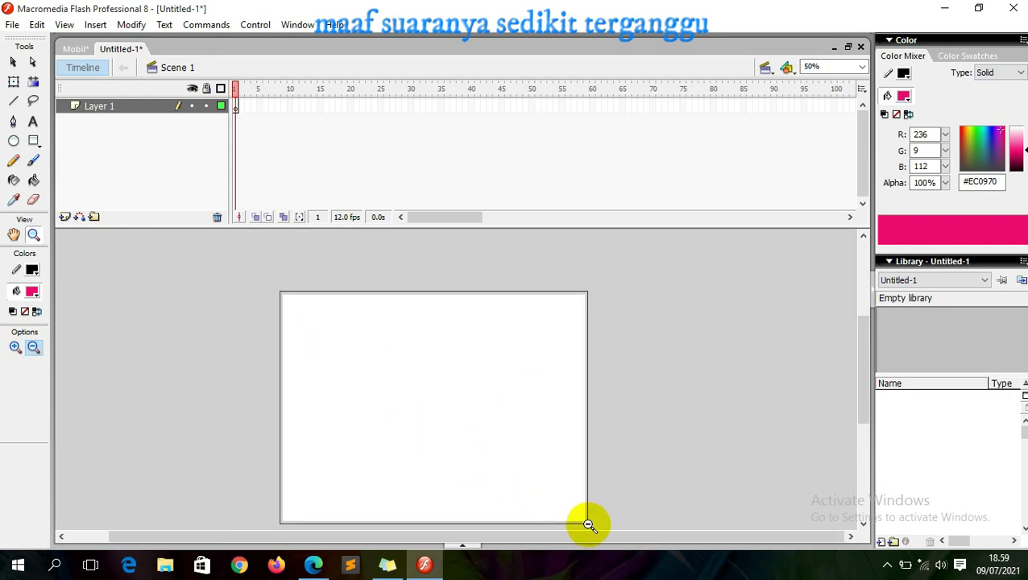
pyautogui.moveTo(588, 524); pyautogui.dragTo(588, 525)
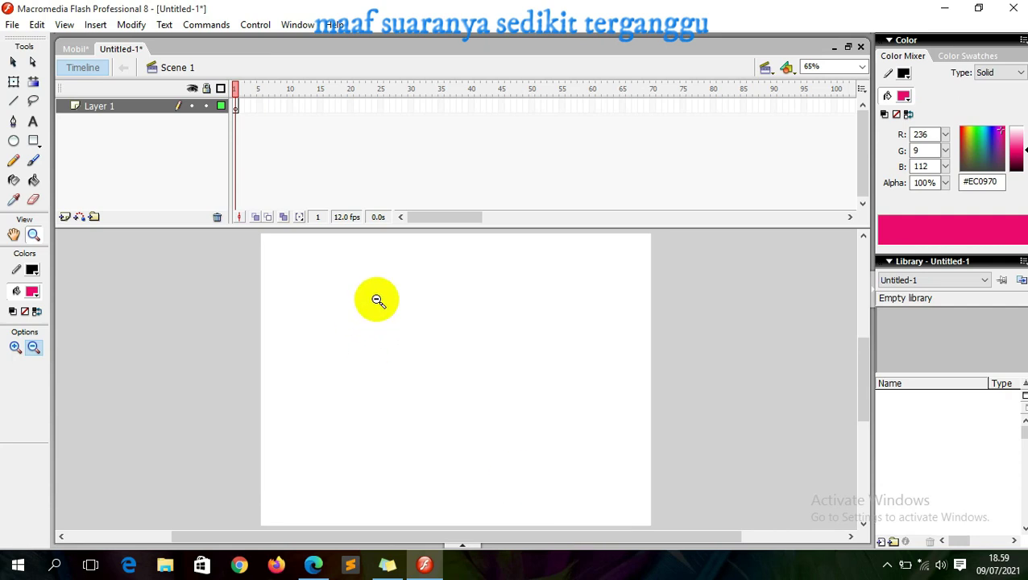
pyautogui.click(12, 62)
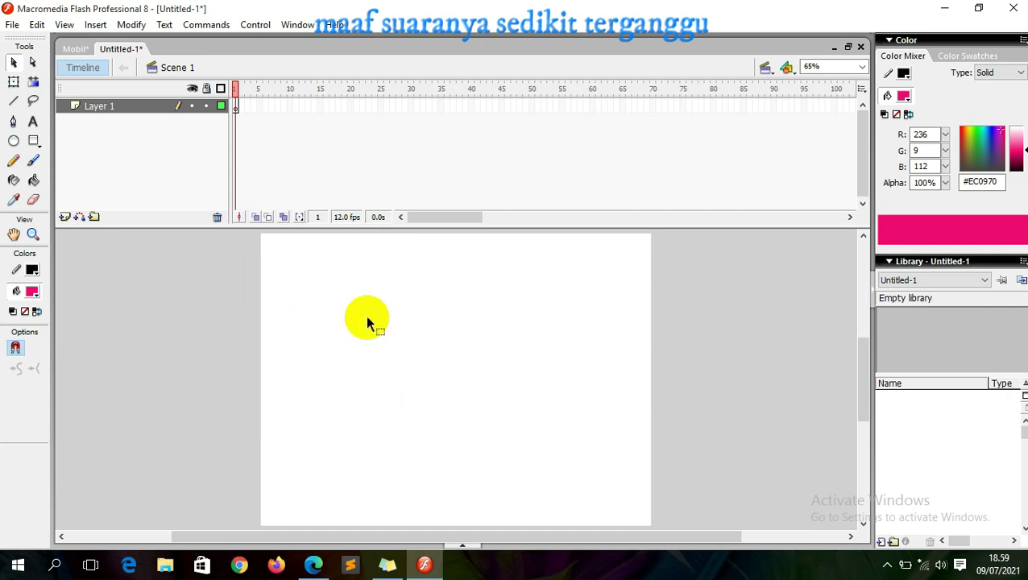
# Step: Rename Layer 1 as Langit and lock it
pyautogui.doubleClick(107, 105)
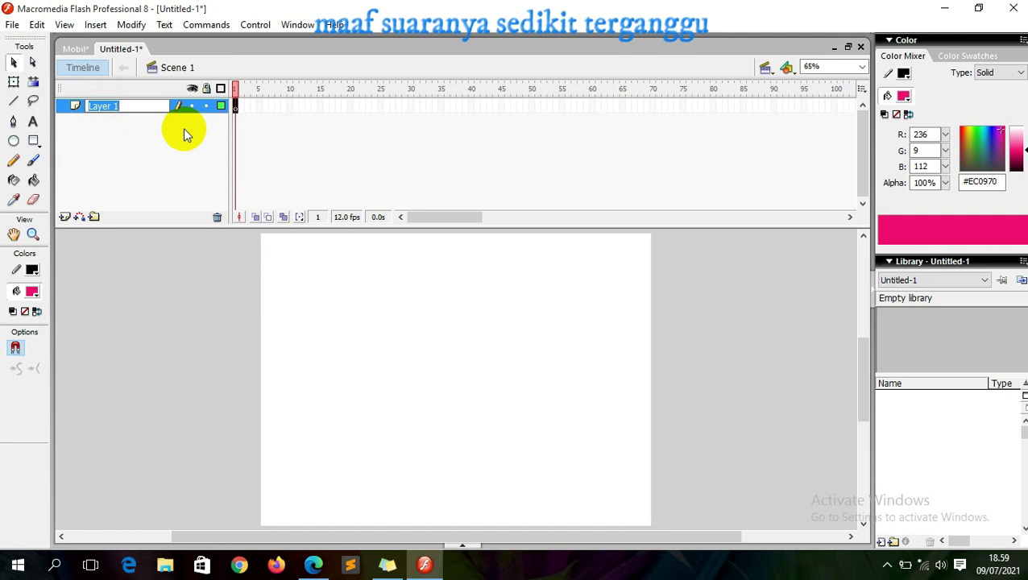
pyautogui.write('Lang')
pyautogui.press('Return')
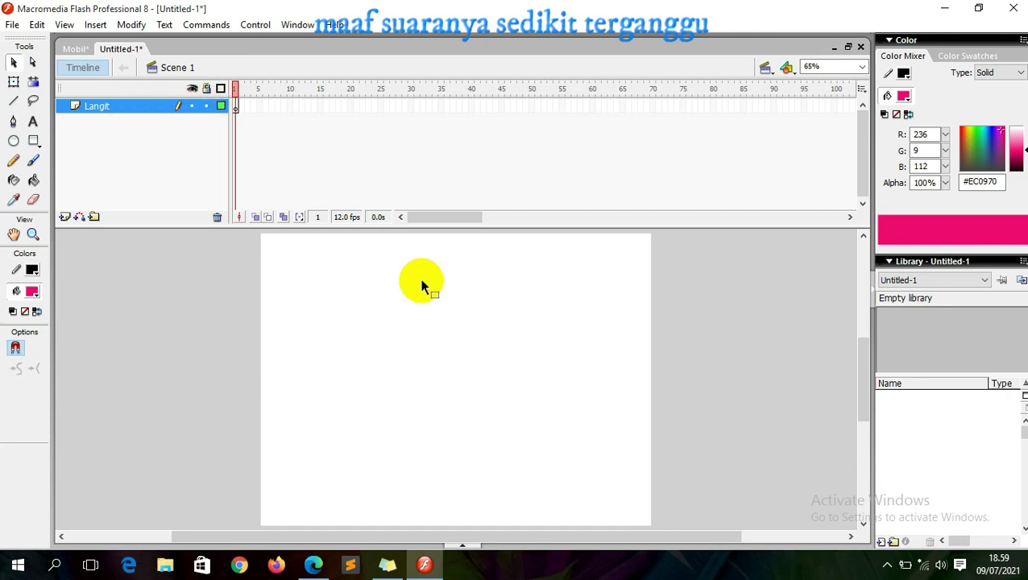
pyautogui.click(206, 105)
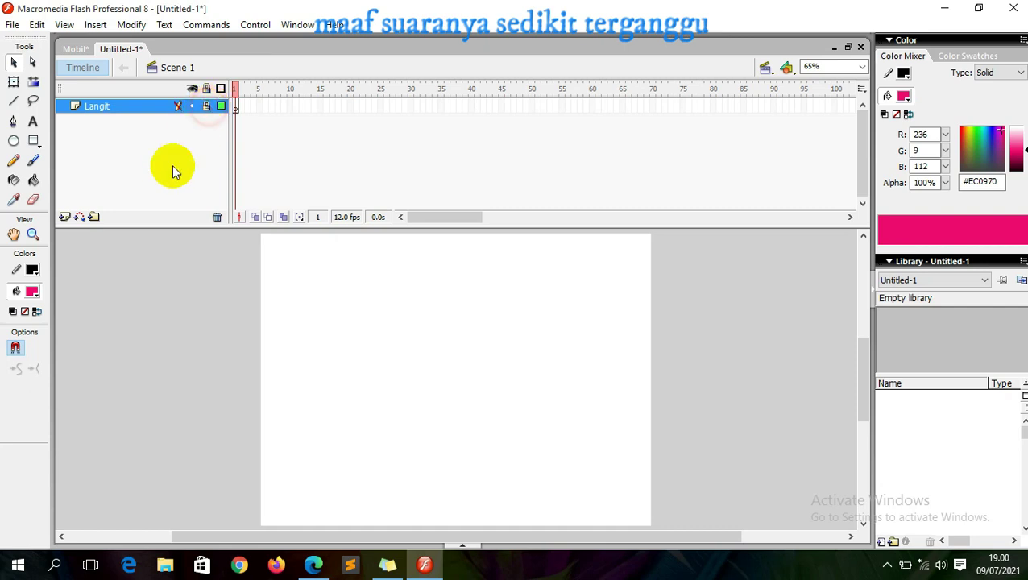
# Step: Insert a new layer above Langit and name it Jalan, using the Mobil document's layers as reference
pyautogui.click(64, 216)
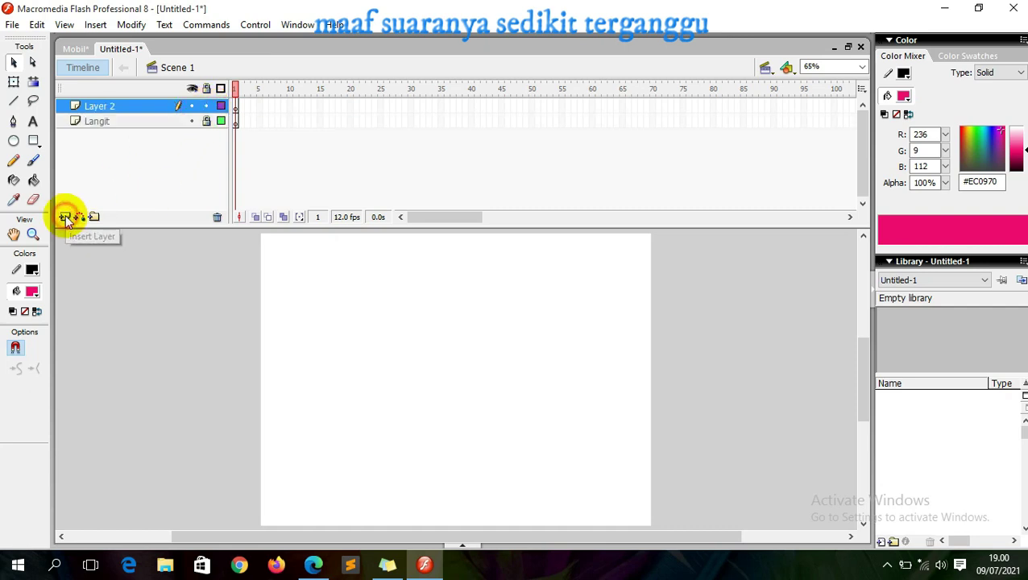
pyautogui.click(76, 49)
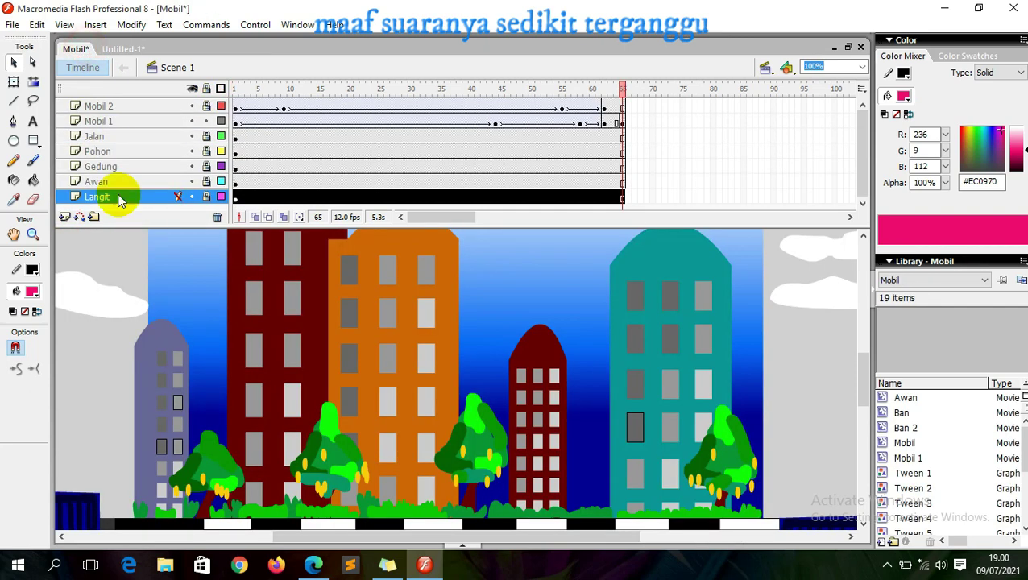
pyautogui.click(125, 48)
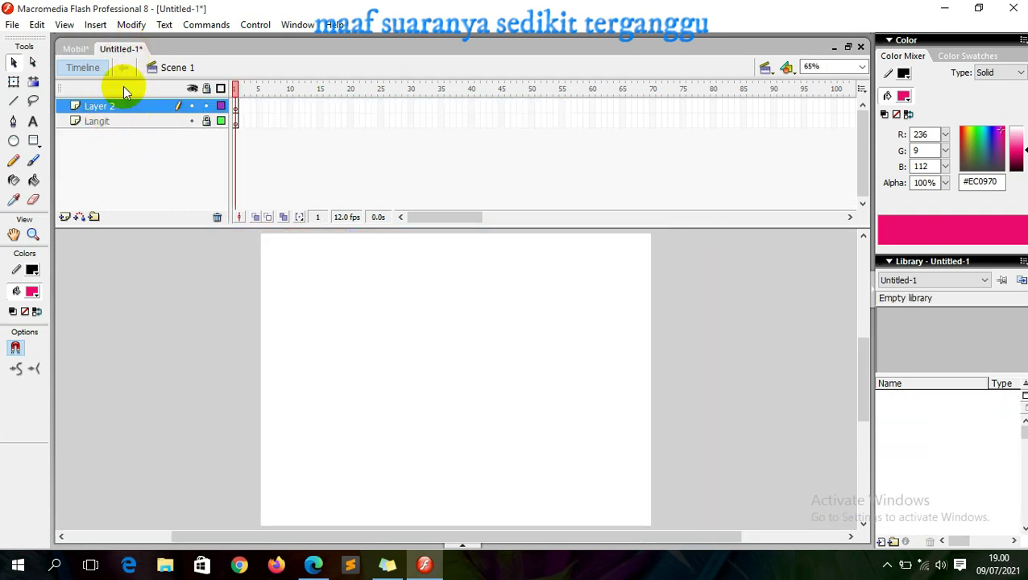
pyautogui.click(75, 49)
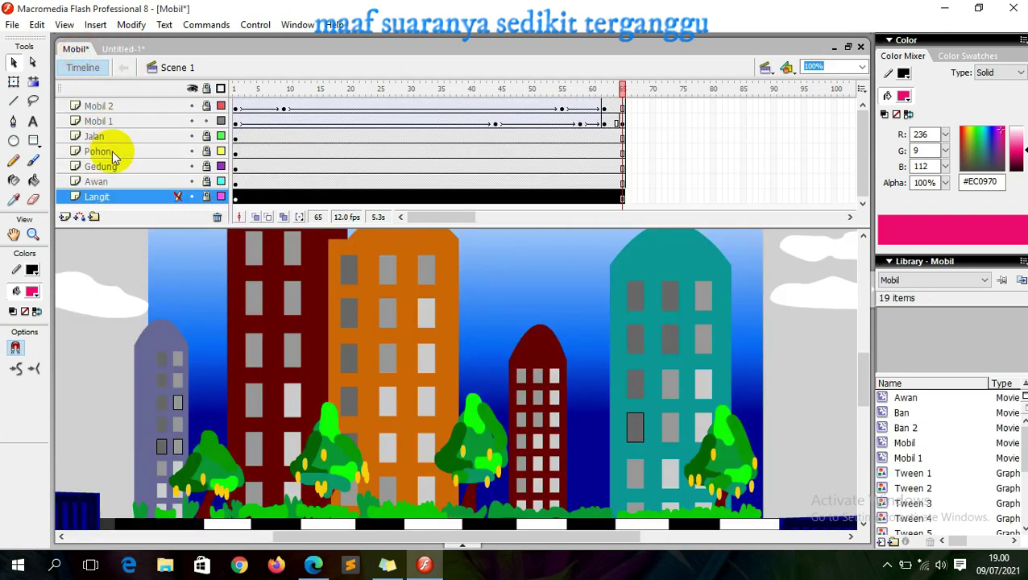
pyautogui.click(121, 50)
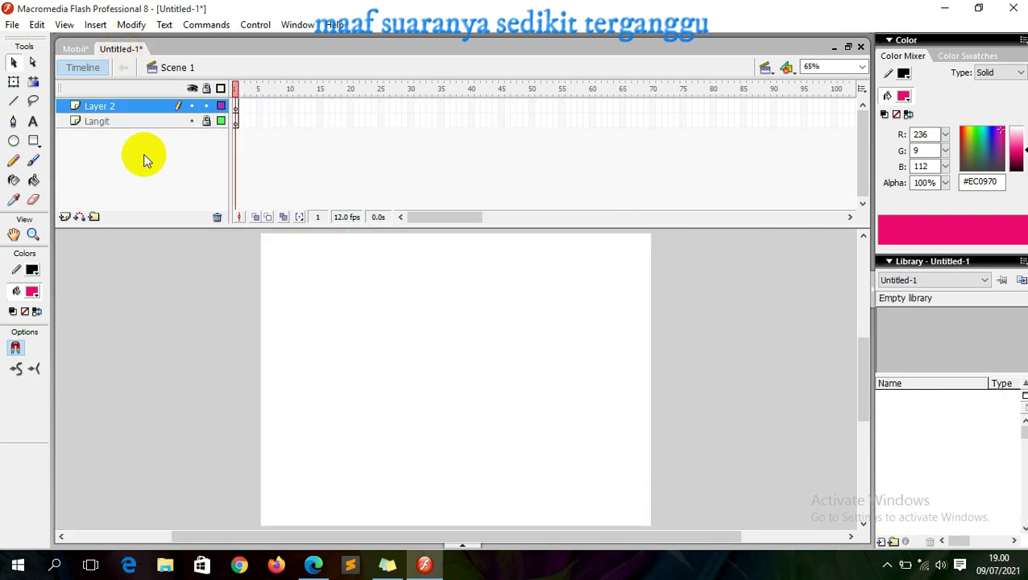
pyautogui.click(81, 51)
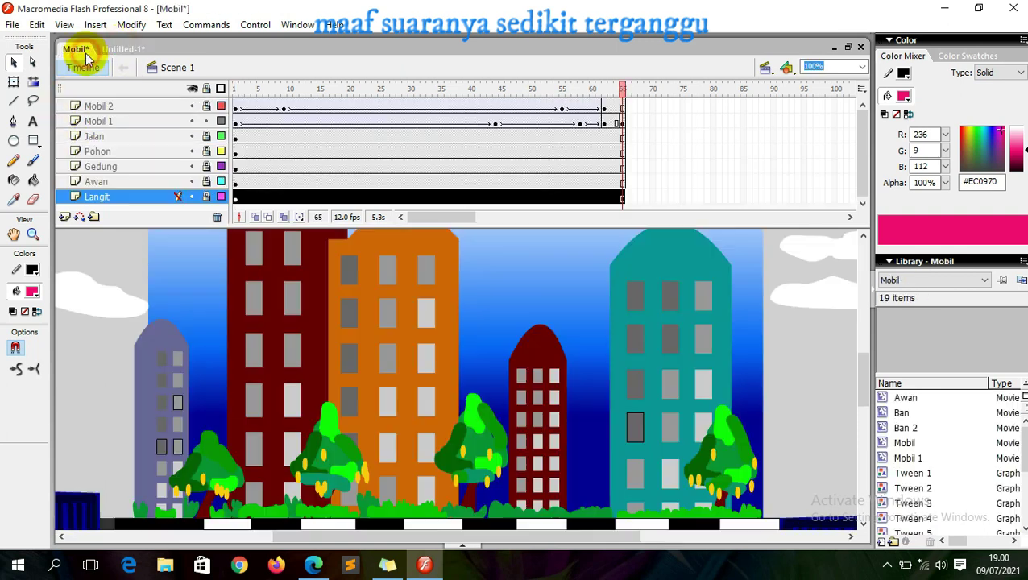
pyautogui.click(110, 169)
pyautogui.click(109, 151)
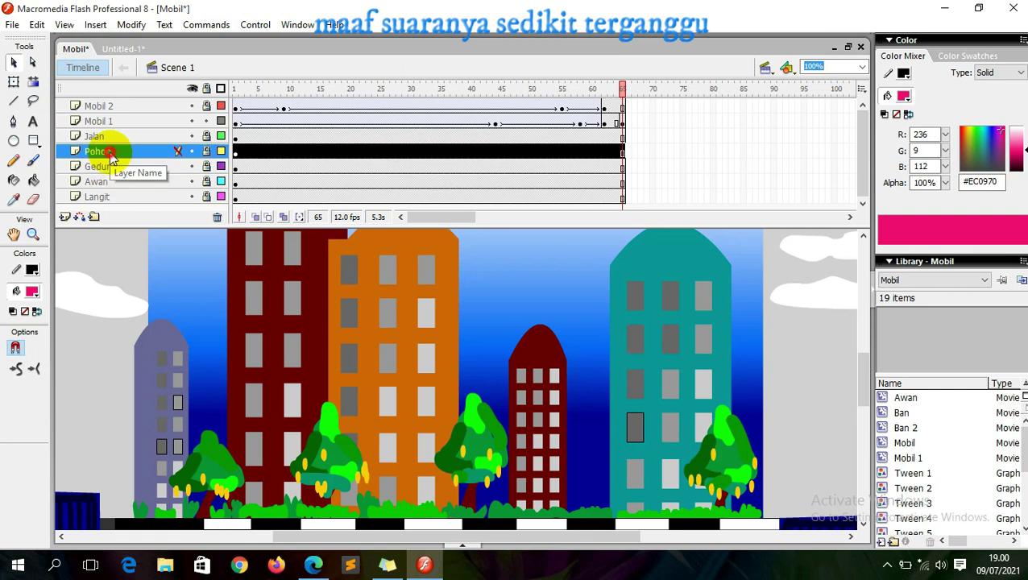
pyautogui.click(110, 139)
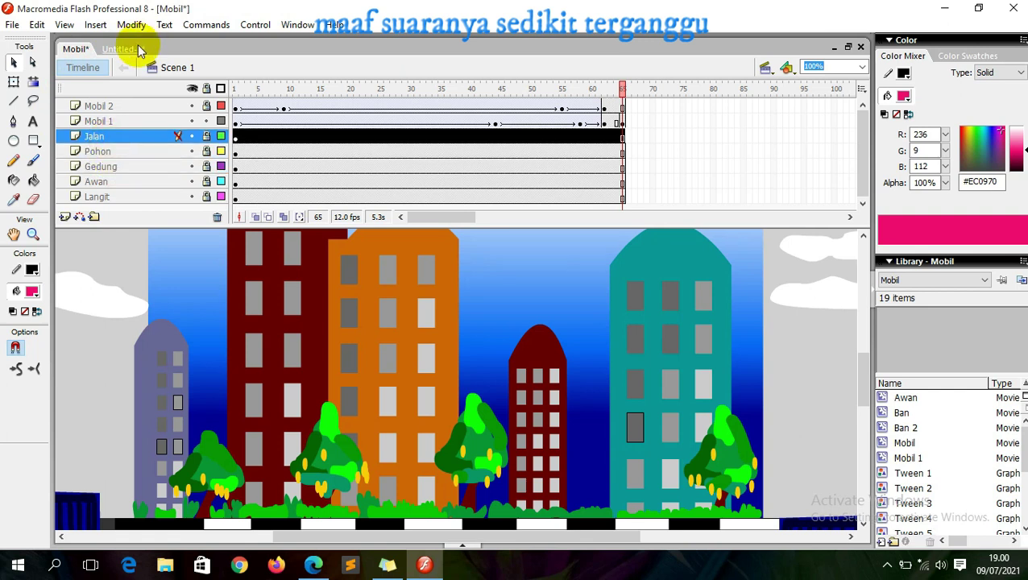
pyautogui.click(135, 47)
pyautogui.doubleClick(103, 105)
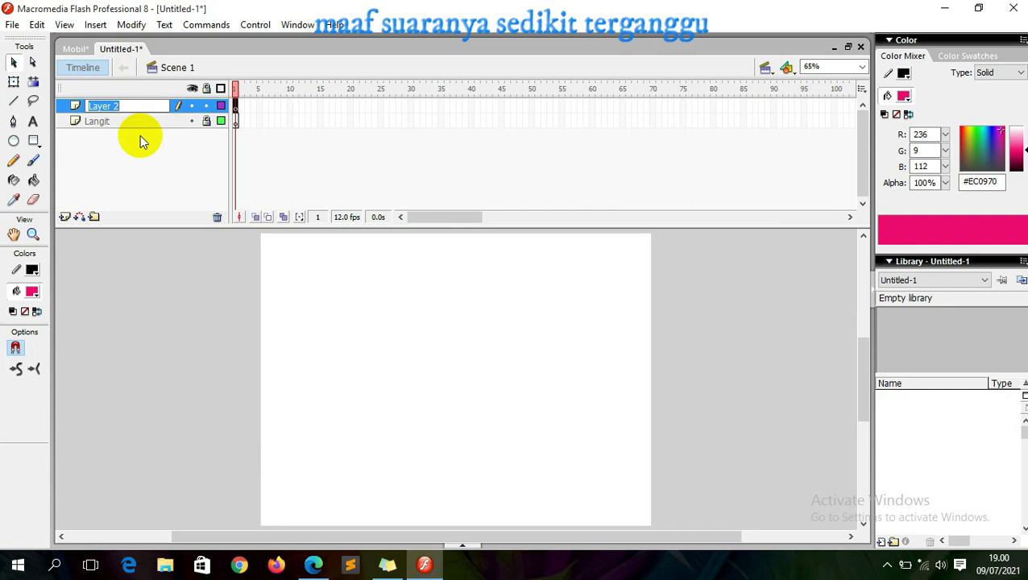
pyautogui.write('Jalan')
pyautogui.press('Return')
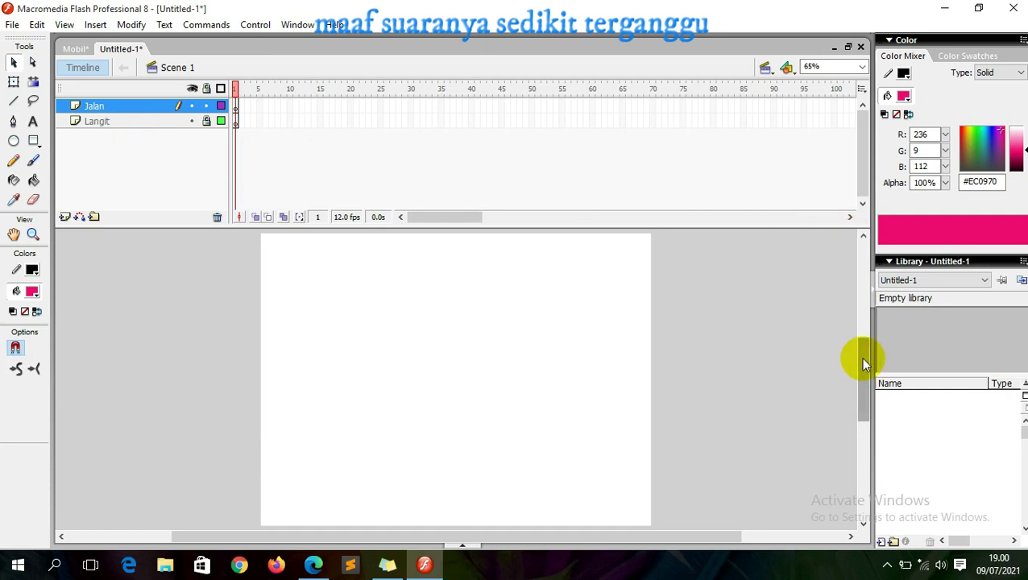
# Step: Draw a black-outlined rectangle without fill on the Jalan layer, covering the lower third of the stage and extending slightly past both sides
pyautogui.click(32, 291)
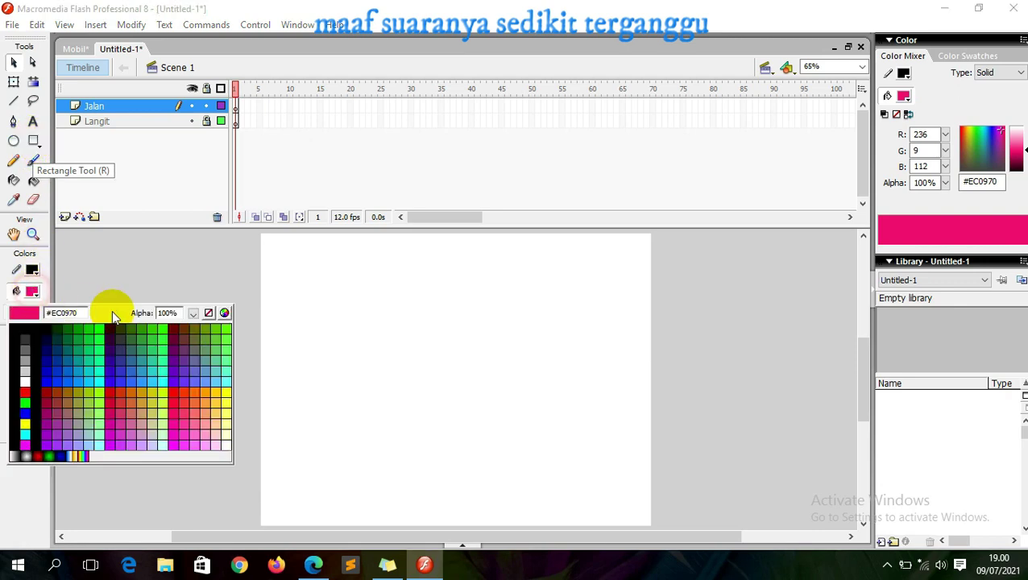
pyautogui.click(208, 314)
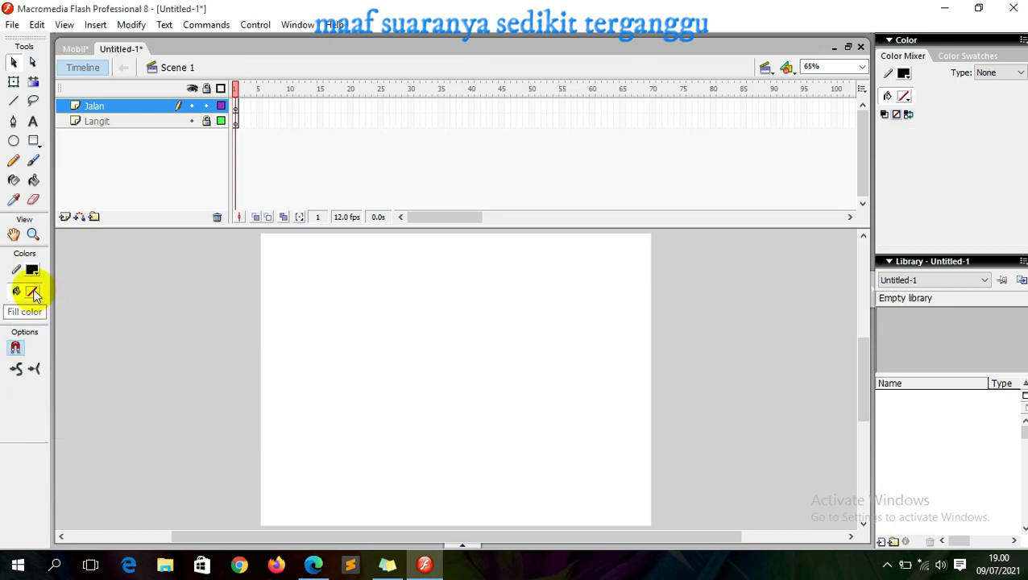
pyautogui.click(33, 143)
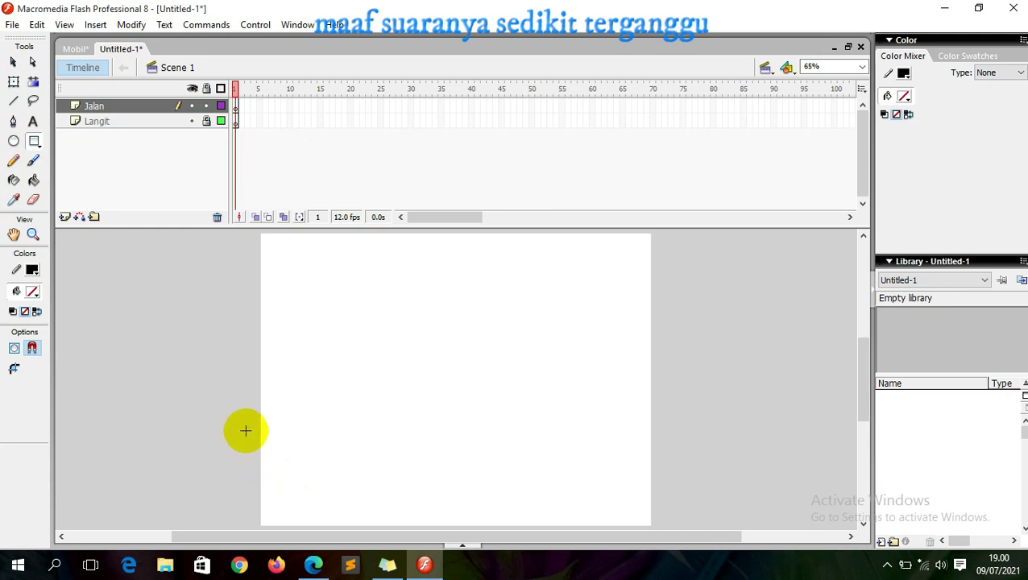
pyautogui.moveTo(246, 428)
pyautogui.mouseDown()
pyautogui.moveTo(384, 476)
pyautogui.moveTo(666, 526)
pyautogui.mouseUp()
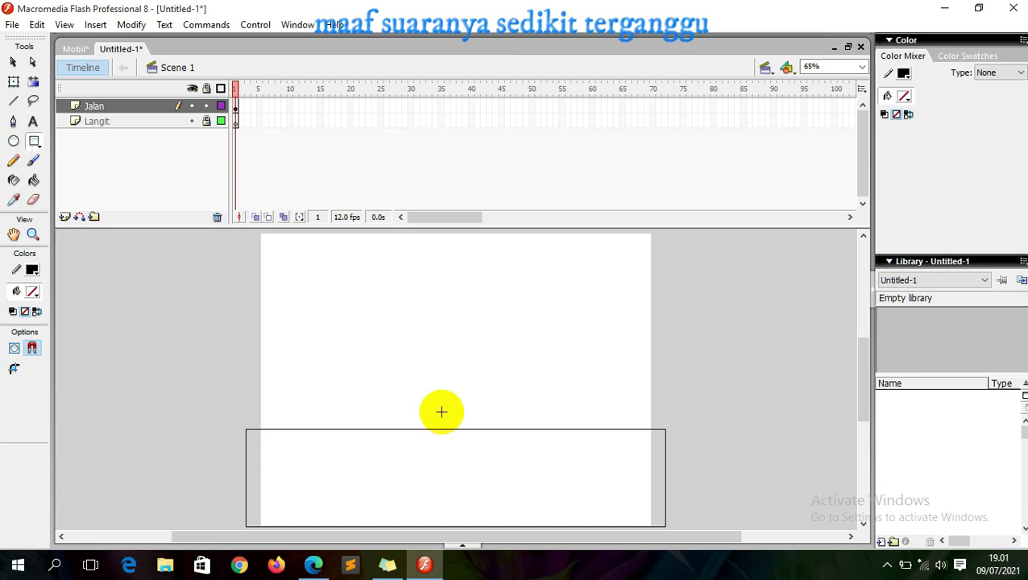
# Step: Turn off Snap to Objects and draw a horizontal line across the road rectangle just below its upper edge
pyautogui.click(13, 100)
pyautogui.moveTo(238, 439); pyautogui.dragTo(567, 428)
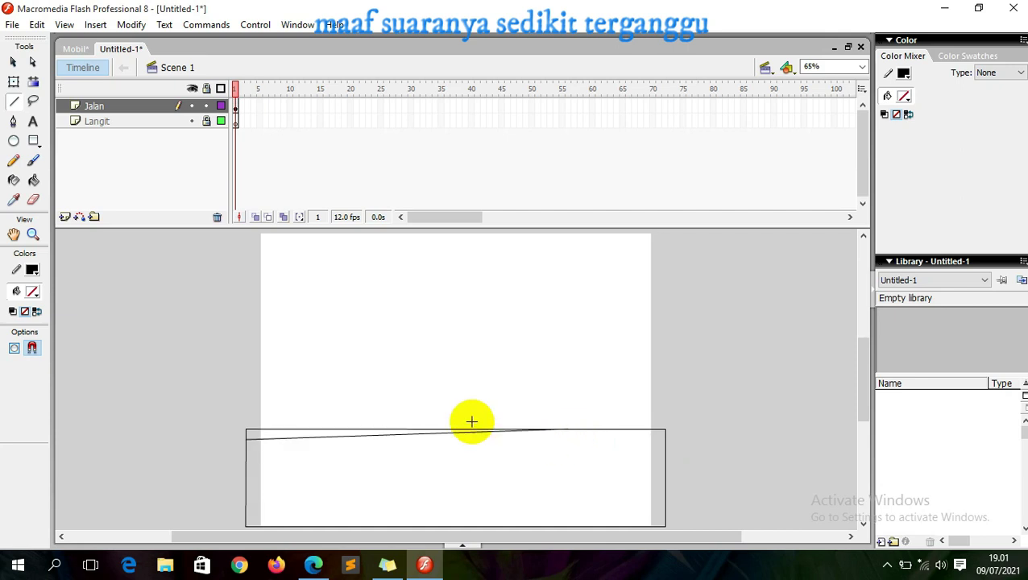
pyautogui.hotkey('ctrl', 'z')
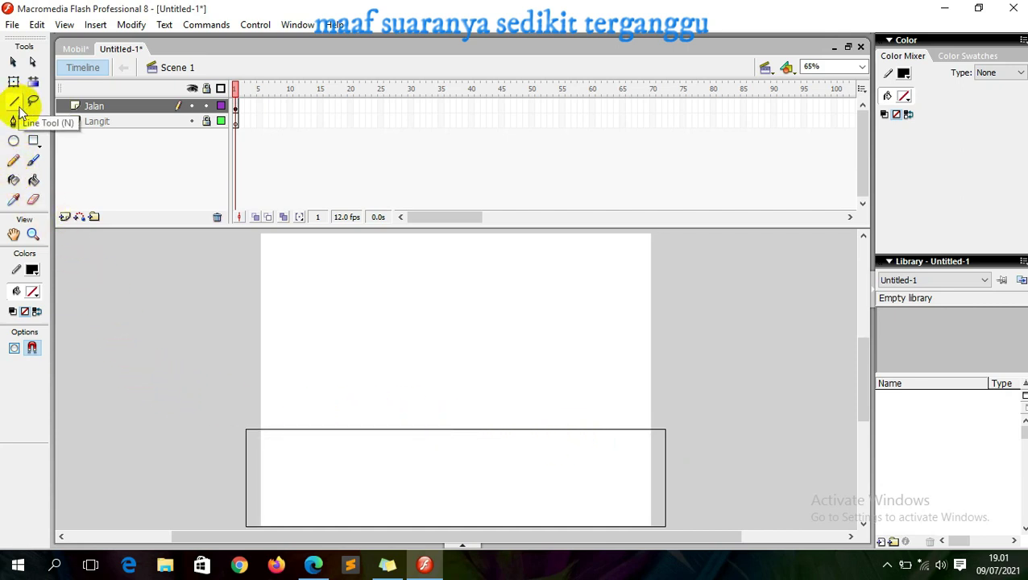
pyautogui.click(31, 348)
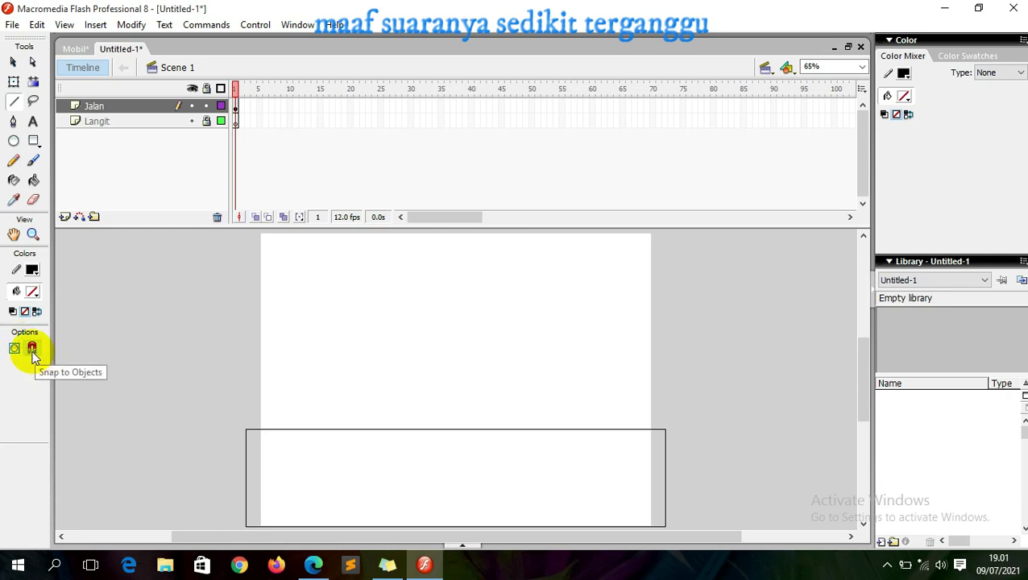
pyautogui.moveTo(246, 441); pyautogui.dragTo(670, 441)
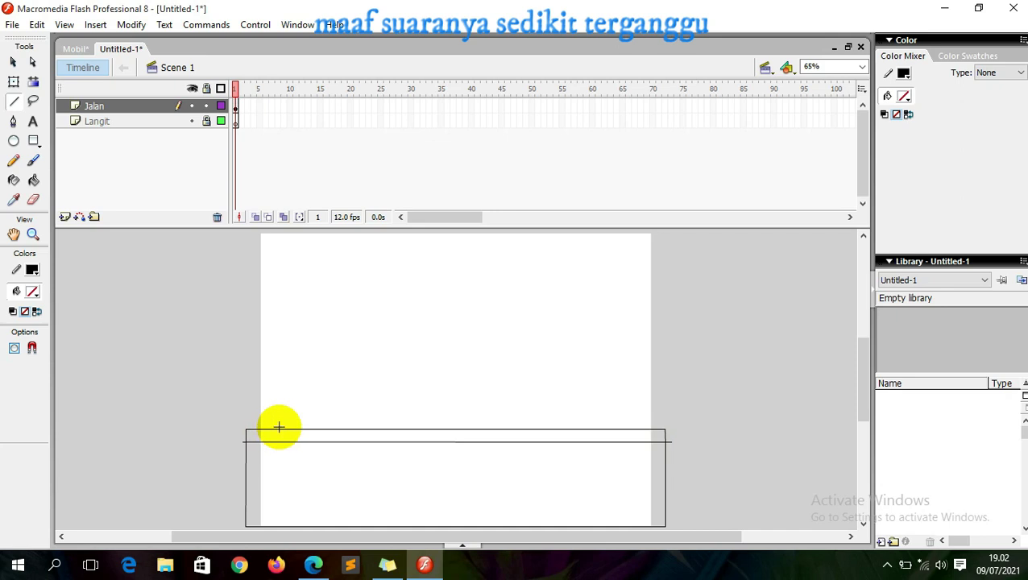
# Step: Divide the narrow strip along the road's upper edge into curb segments with eleven short, evenly spaced vertical lines
pyautogui.moveTo(287, 423); pyautogui.dragTo(287, 448)
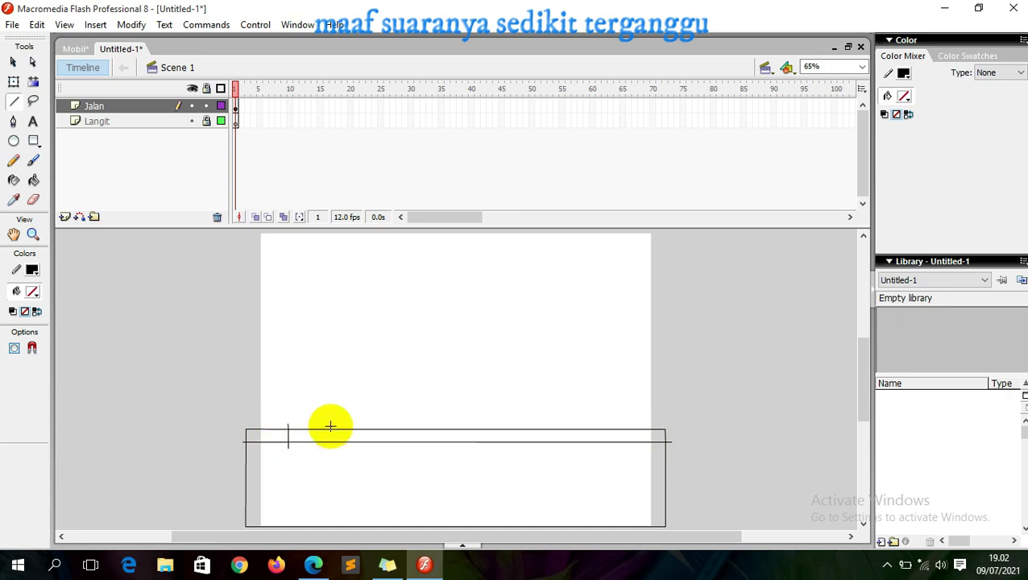
pyautogui.moveTo(330, 424)
pyautogui.mouseDown()
pyautogui.moveTo(330, 451)
pyautogui.moveTo(366, 438)
pyautogui.moveTo(367, 448)
pyautogui.moveTo(473, 448)
pyautogui.moveTo(503, 428)
pyautogui.moveTo(505, 447)
pyautogui.moveTo(606, 447)
pyautogui.moveTo(635, 431)
pyautogui.moveTo(636, 448)
pyautogui.mouseUp()
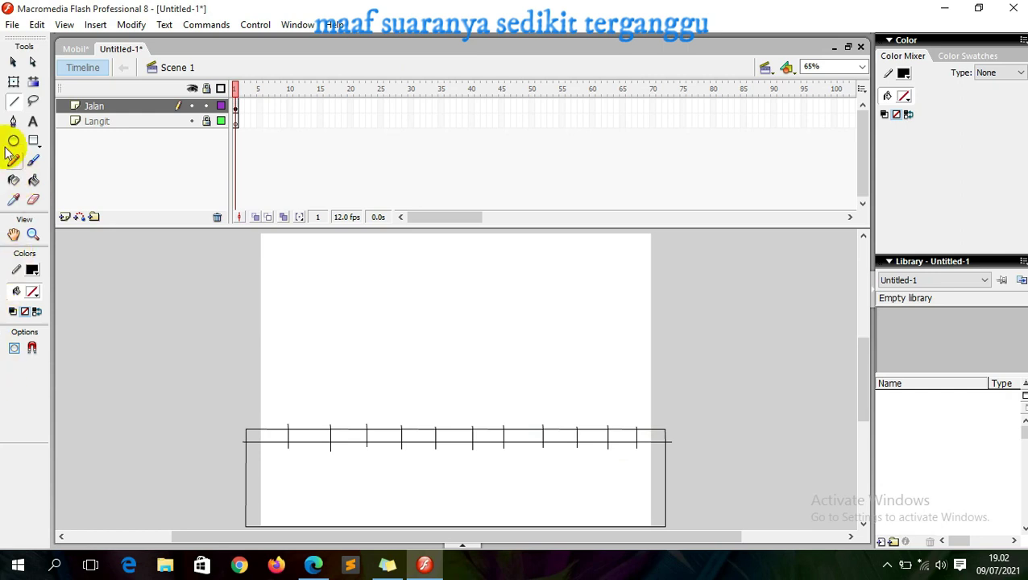
# Step: Delete all the line ends that overhang the curb strip above, below and at both sides of the road rectangle
pyautogui.click(12, 62)
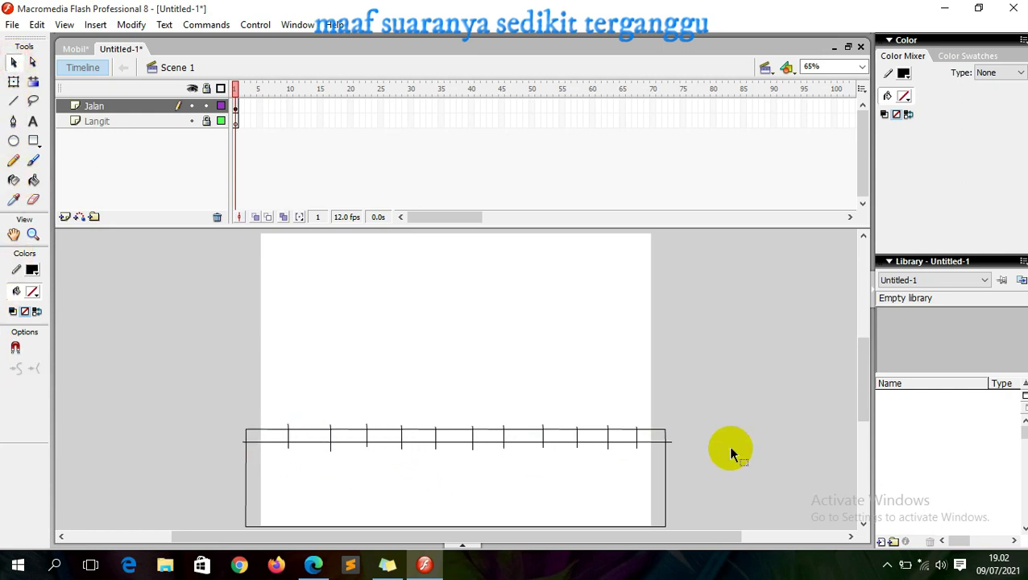
pyautogui.click(671, 448)
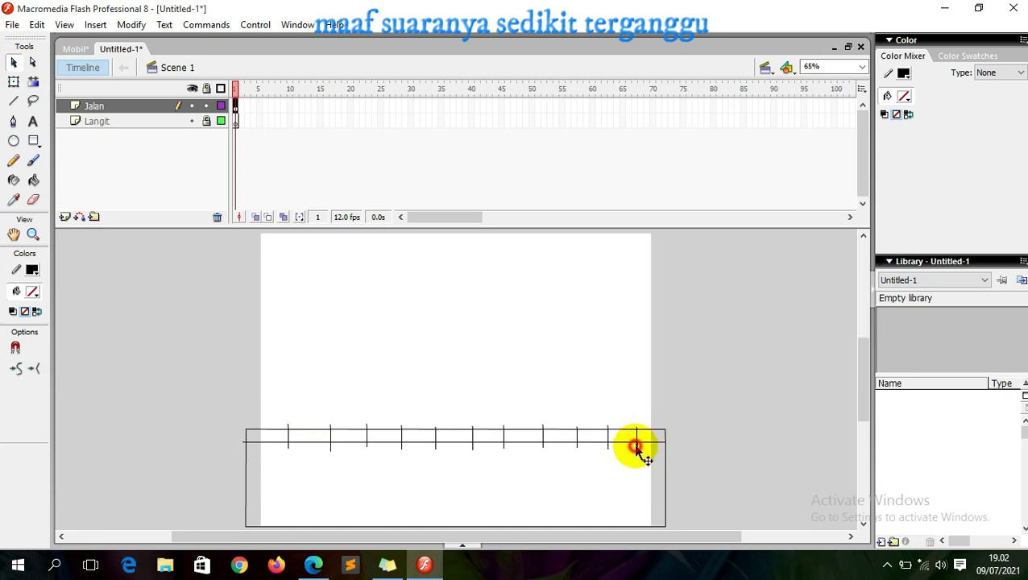
pyautogui.click(636, 448)
pyautogui.click(636, 435)
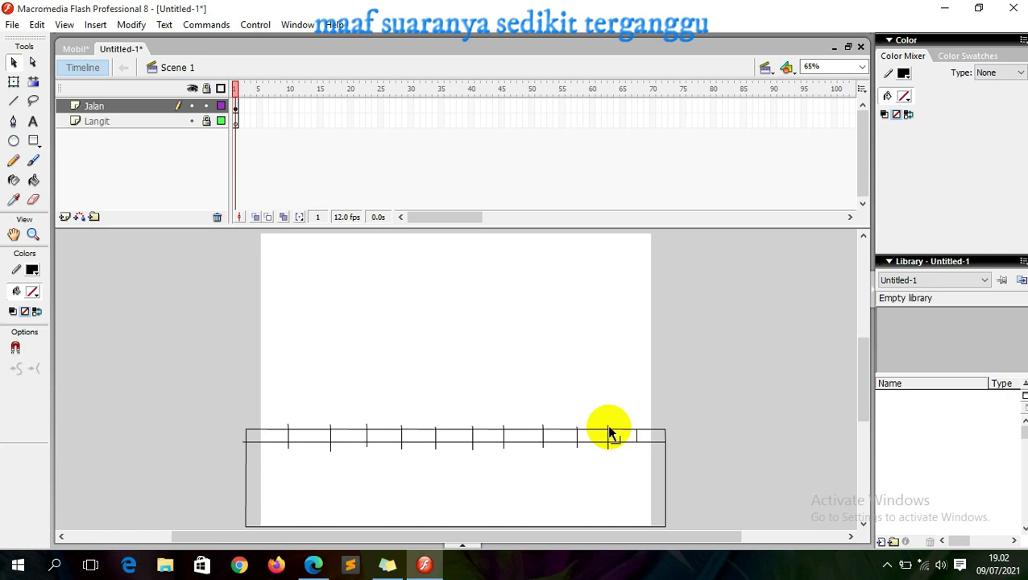
pyautogui.click(609, 447)
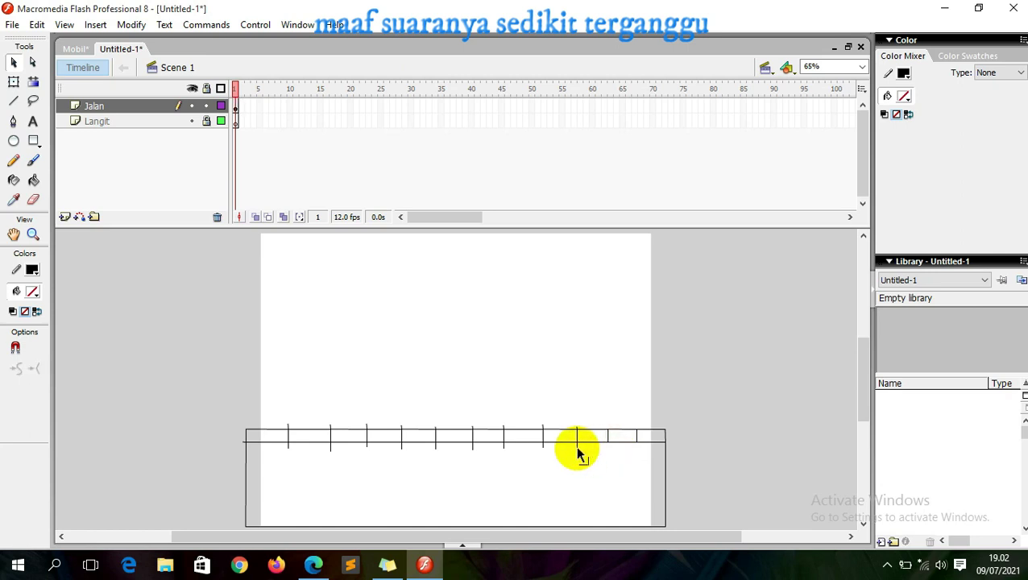
pyautogui.click(577, 433)
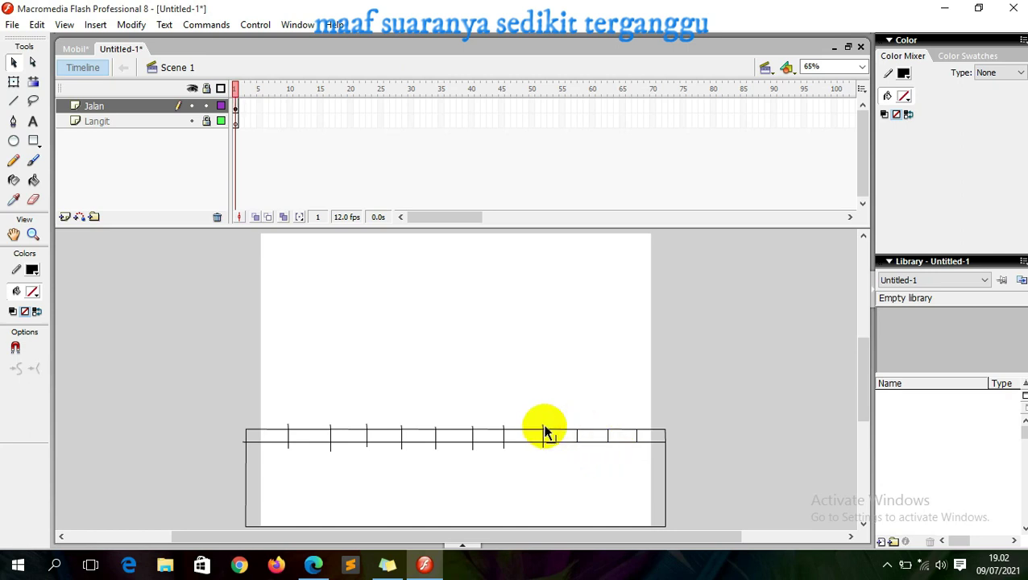
pyautogui.click(544, 428)
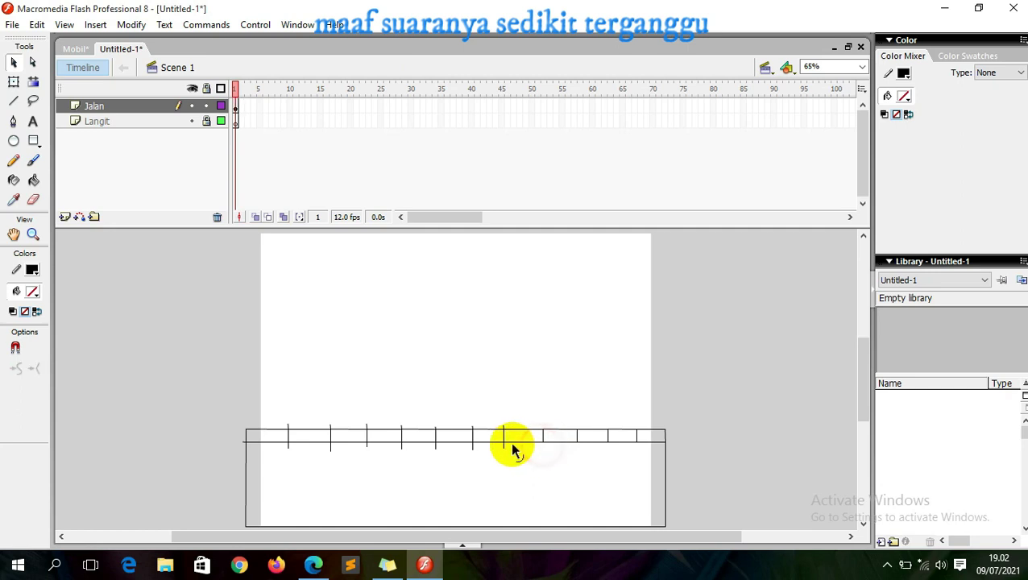
pyautogui.click(504, 450)
pyautogui.click(472, 426)
pyautogui.click(472, 445)
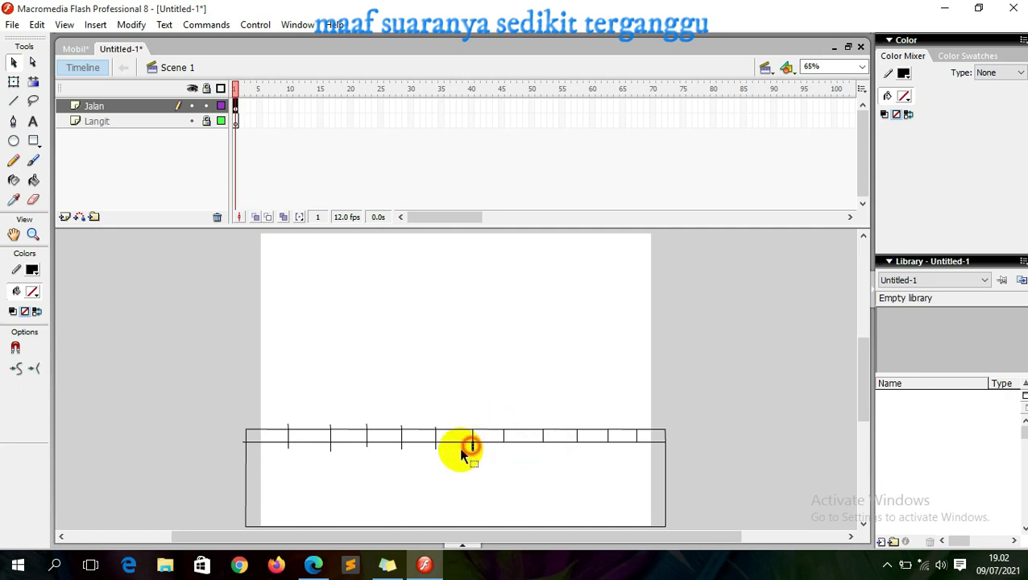
pyautogui.click(400, 432)
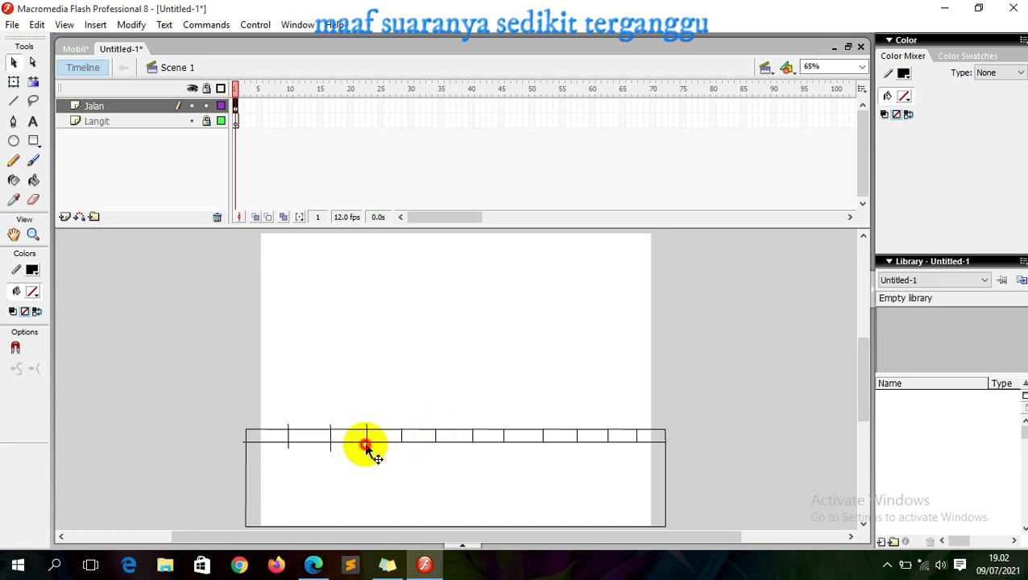
pyautogui.click(367, 426)
pyautogui.click(332, 427)
pyautogui.click(330, 447)
pyautogui.moveTo(288, 447); pyautogui.dragTo(287, 430)
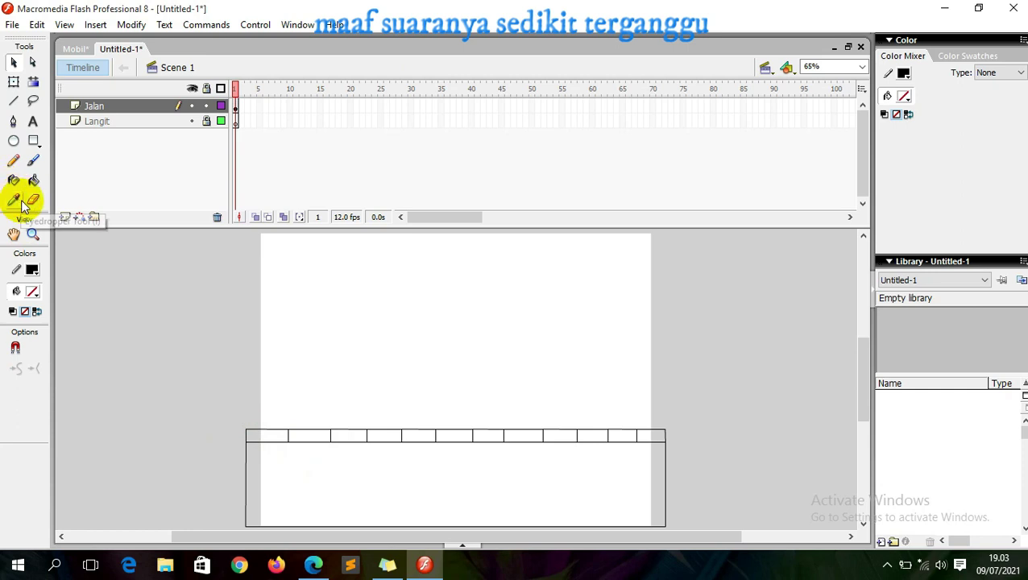
# Step: Draw a thin unfilled rectangle along the middle of the road and divide it with fifteen short vertical lines
pyautogui.click(36, 141)
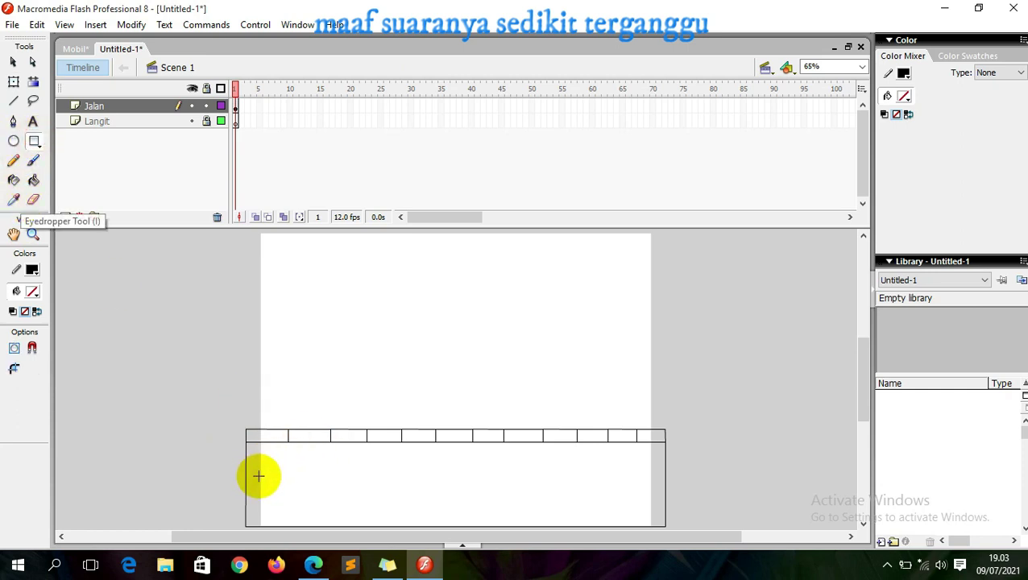
pyautogui.moveTo(260, 478); pyautogui.dragTo(655, 486)
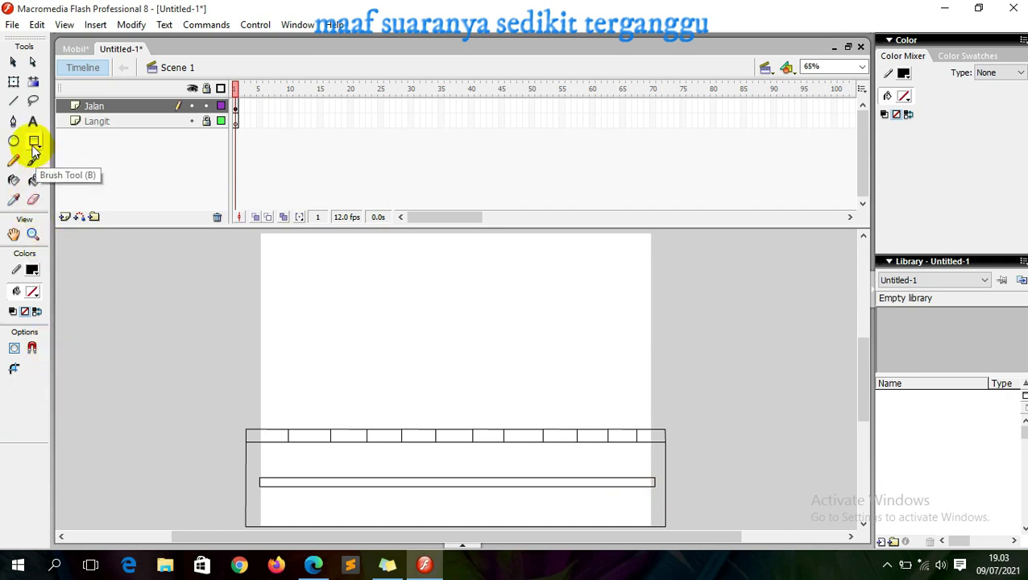
pyautogui.click(13, 101)
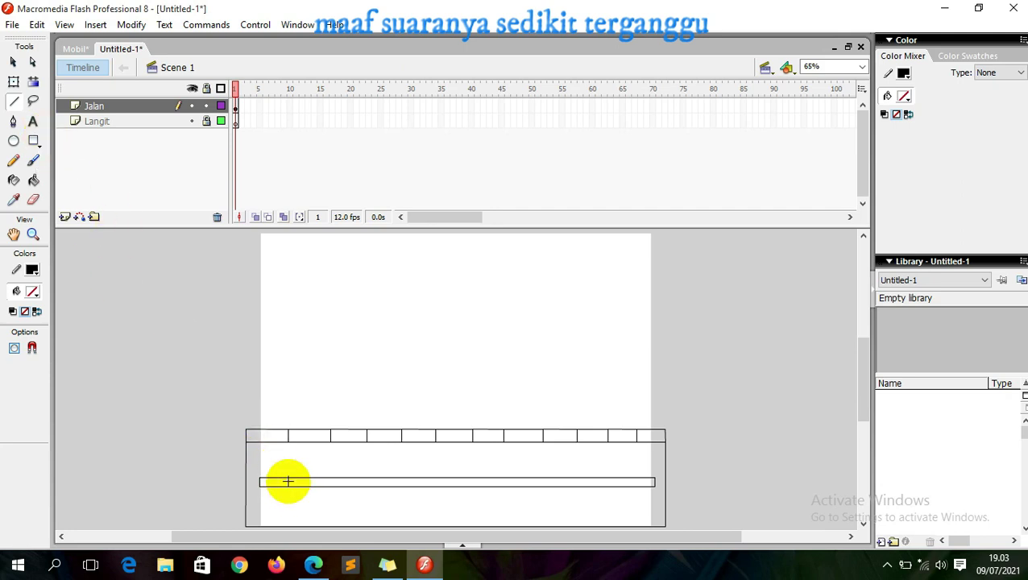
pyautogui.moveTo(287, 473)
pyautogui.mouseDown()
pyautogui.moveTo(287, 491)
pyautogui.moveTo(496, 479)
pyautogui.moveTo(496, 488)
pyautogui.moveTo(640, 488)
pyautogui.mouseUp()
pyautogui.hotkey('ctrl', 'z')
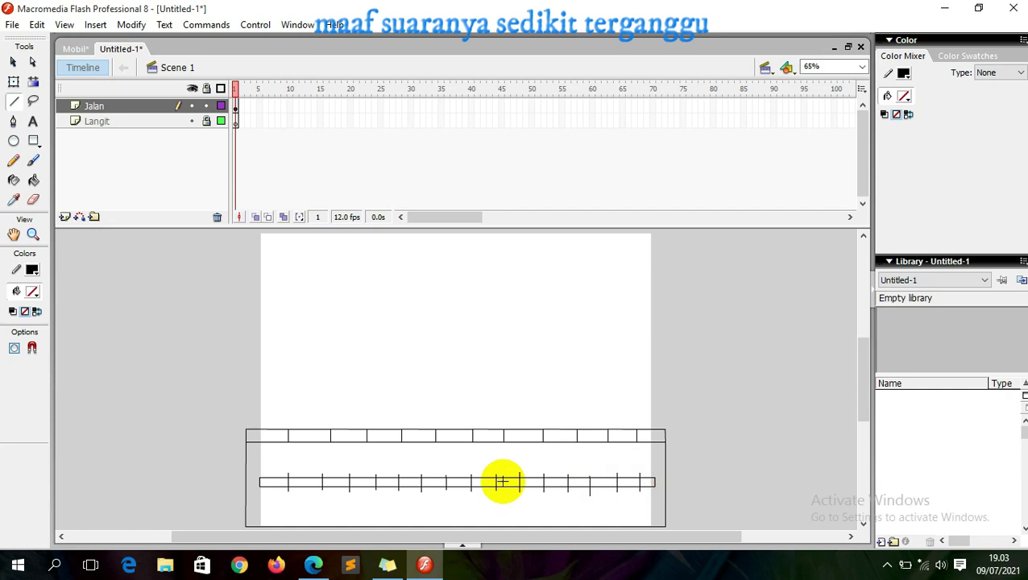
# Step: Delete the divider line ends that stick out above and below the thin centre strip
pyautogui.click(13, 62)
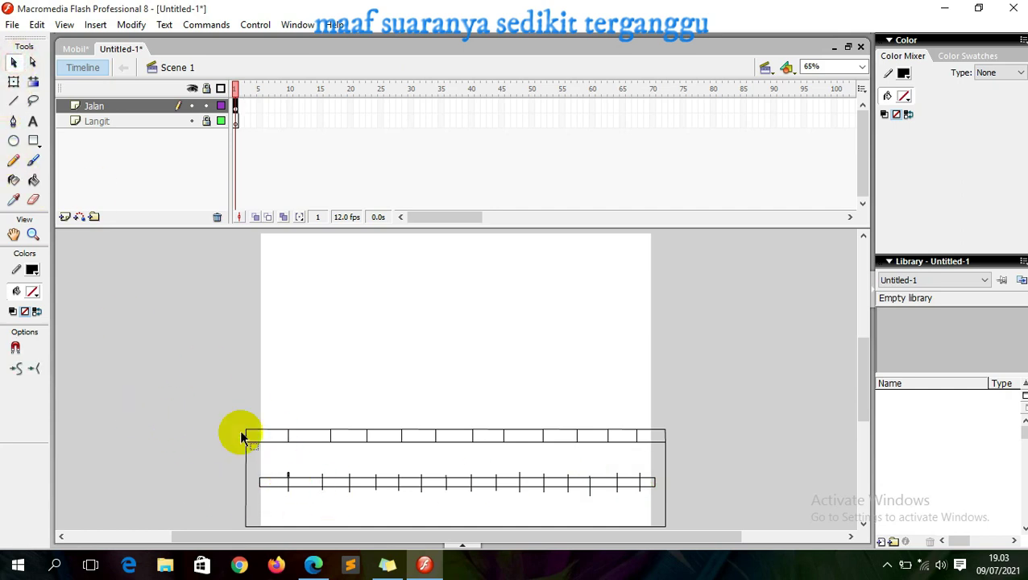
pyautogui.click(317, 481)
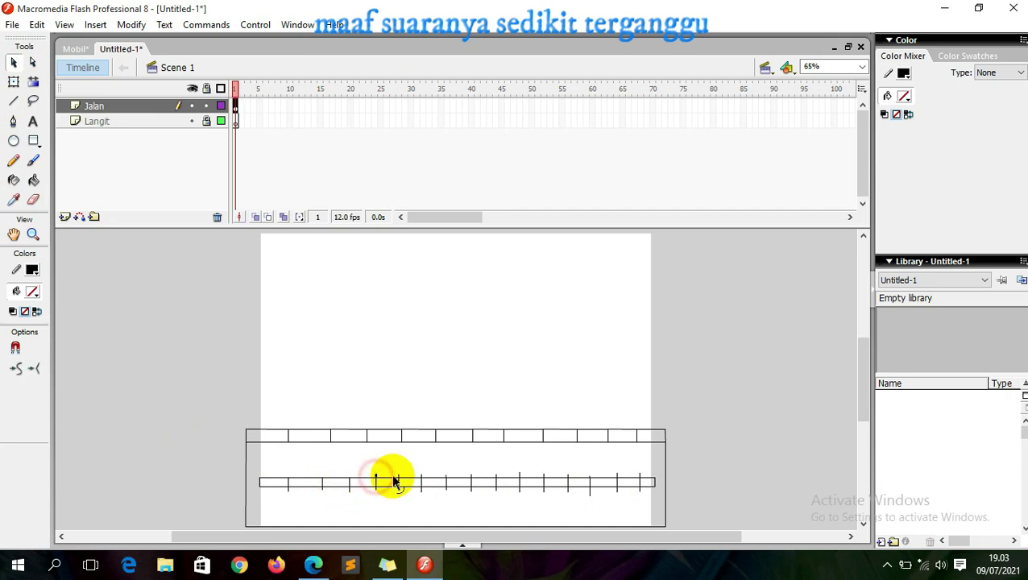
pyautogui.click(421, 477)
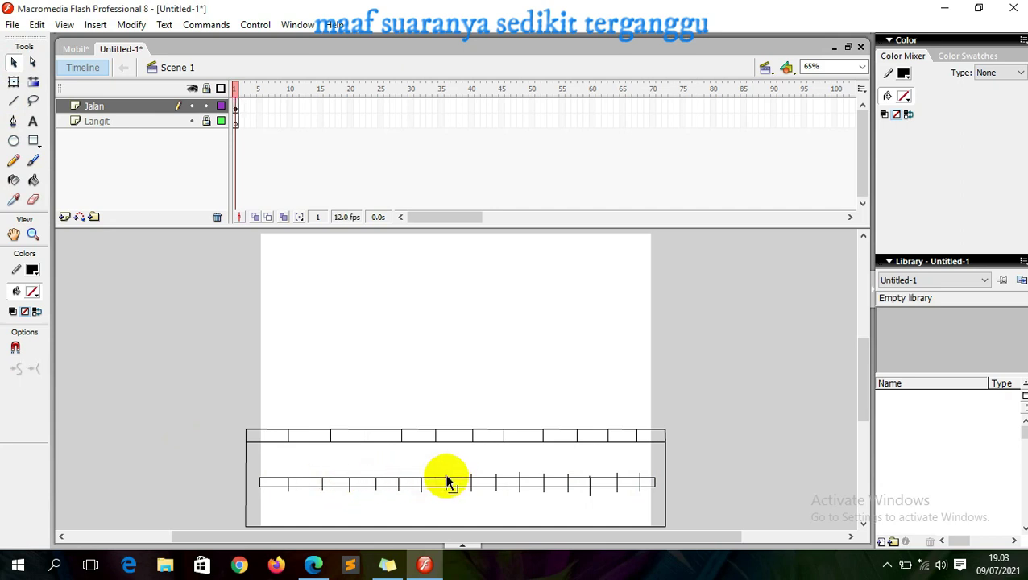
pyautogui.click(445, 479)
pyautogui.click(497, 478)
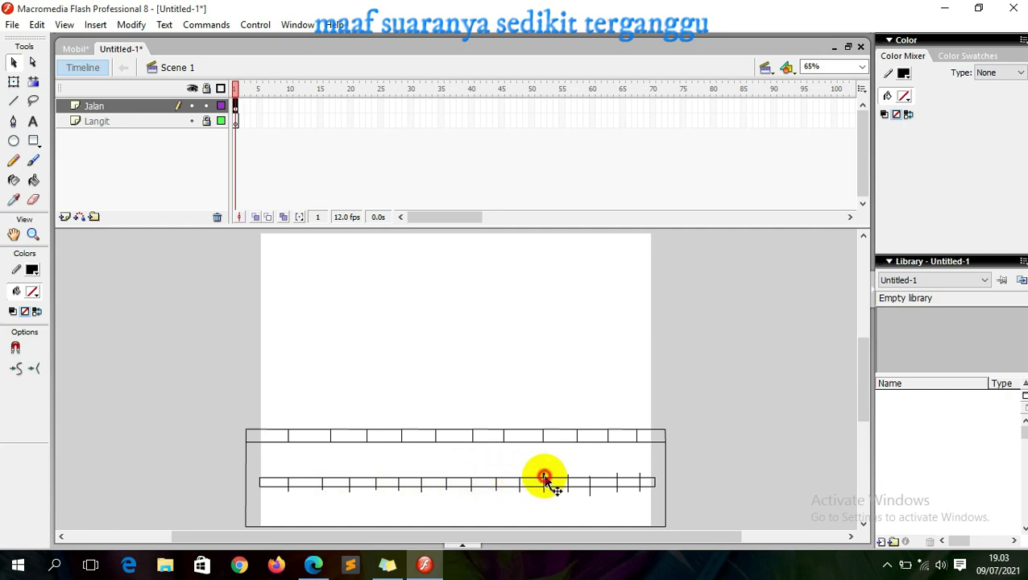
pyautogui.click(573, 479)
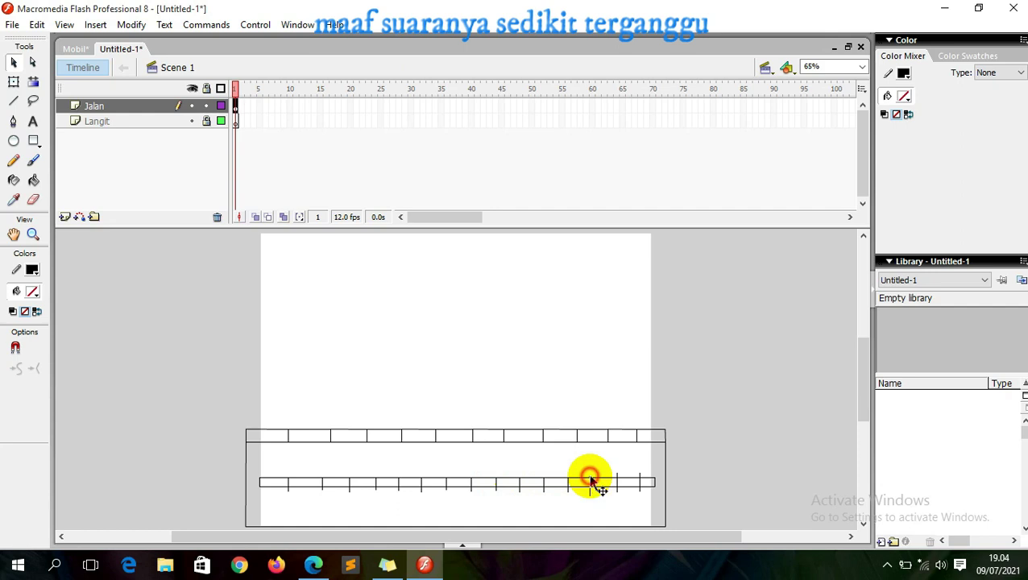
pyautogui.click(640, 476)
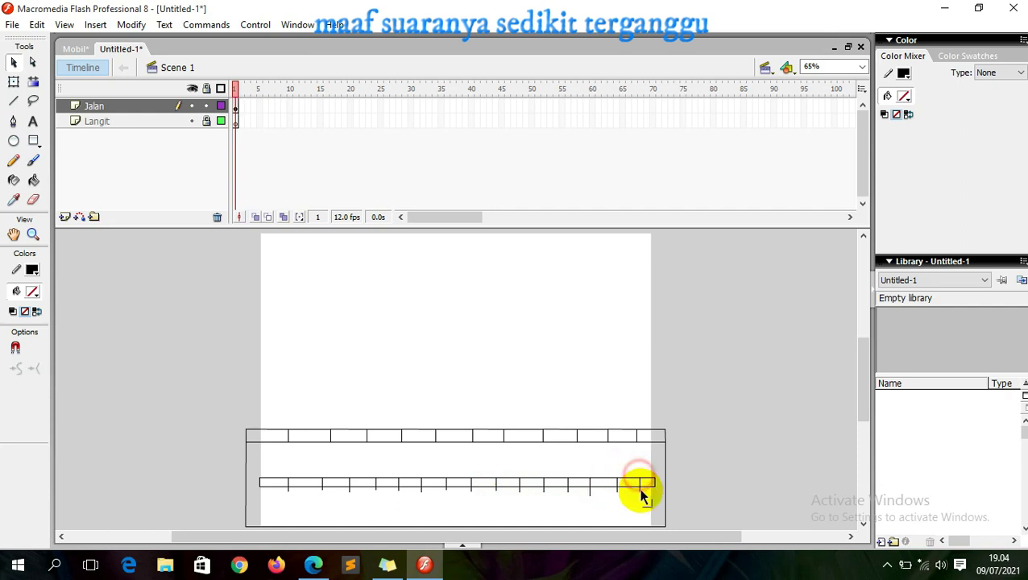
pyautogui.click(568, 489)
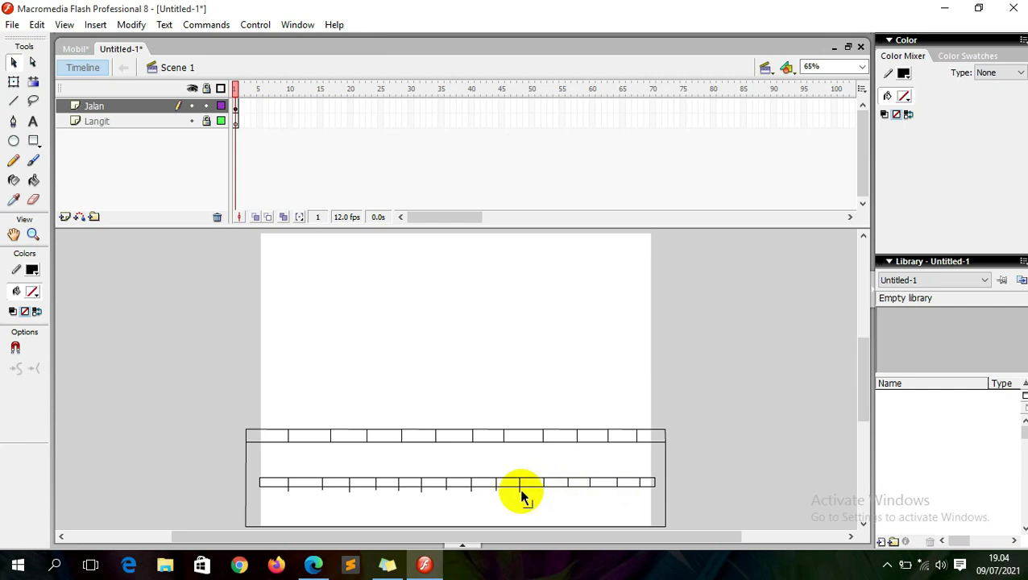
pyautogui.click(471, 490)
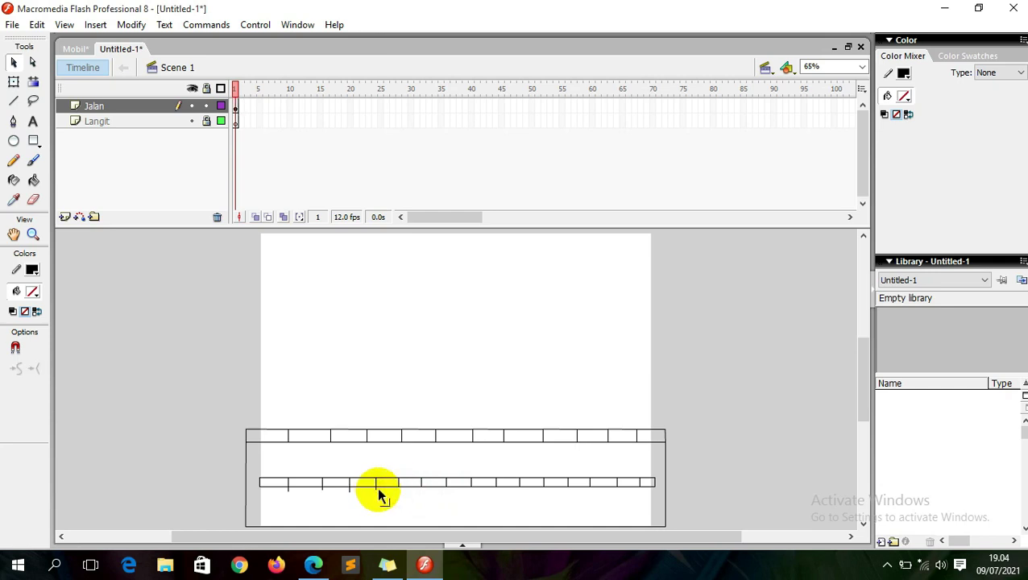
pyautogui.click(282, 489)
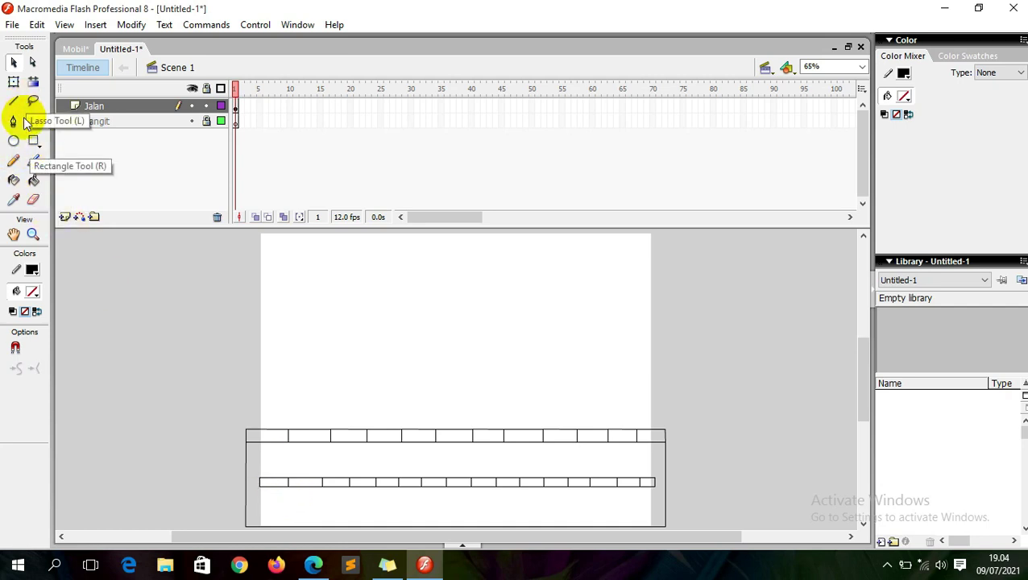
# Step: Fill the road surface around the centre strip with dark grey #333333 using the Paint Bucket
pyautogui.click(33, 181)
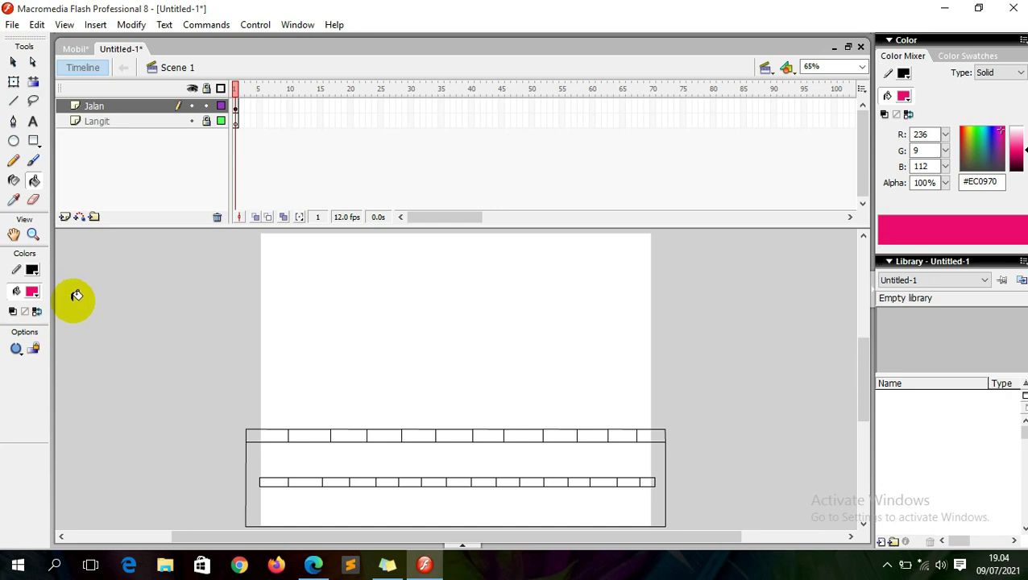
pyautogui.click(32, 292)
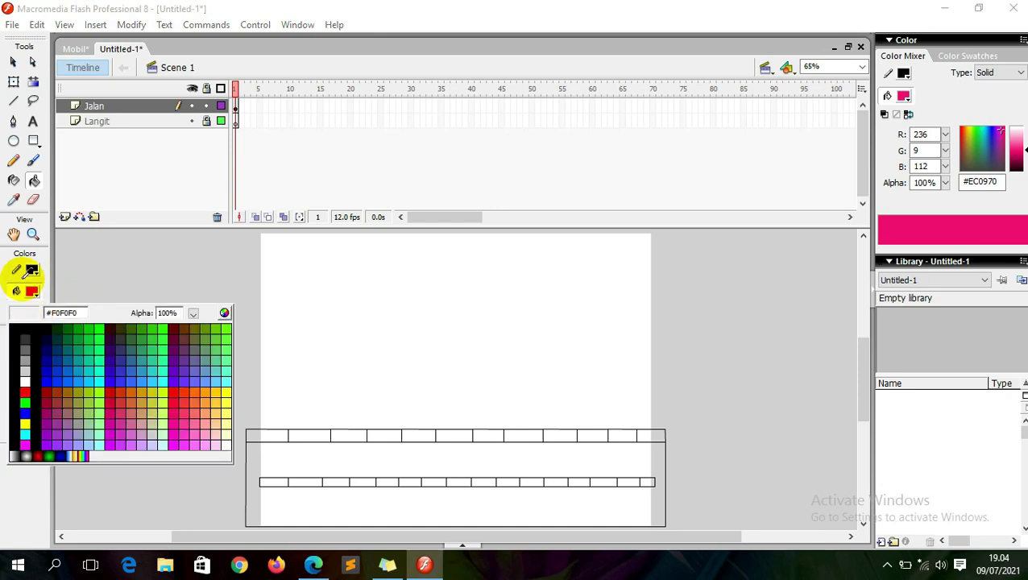
pyautogui.click(25, 339)
pyautogui.click(300, 462)
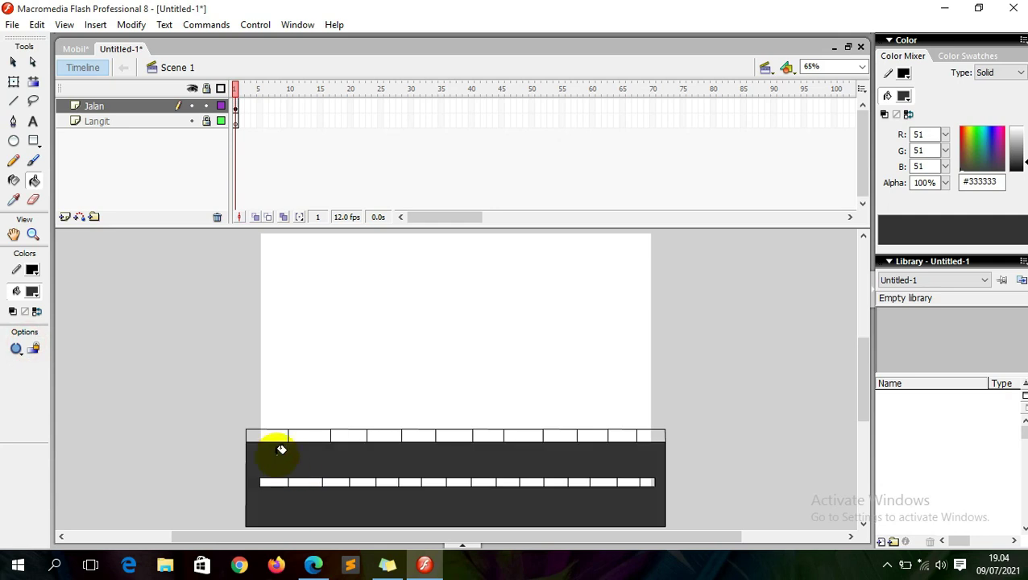
# Step: Fill every other segment of the curb strip with black #000000, starting from the leftmost one
pyautogui.click(32, 290)
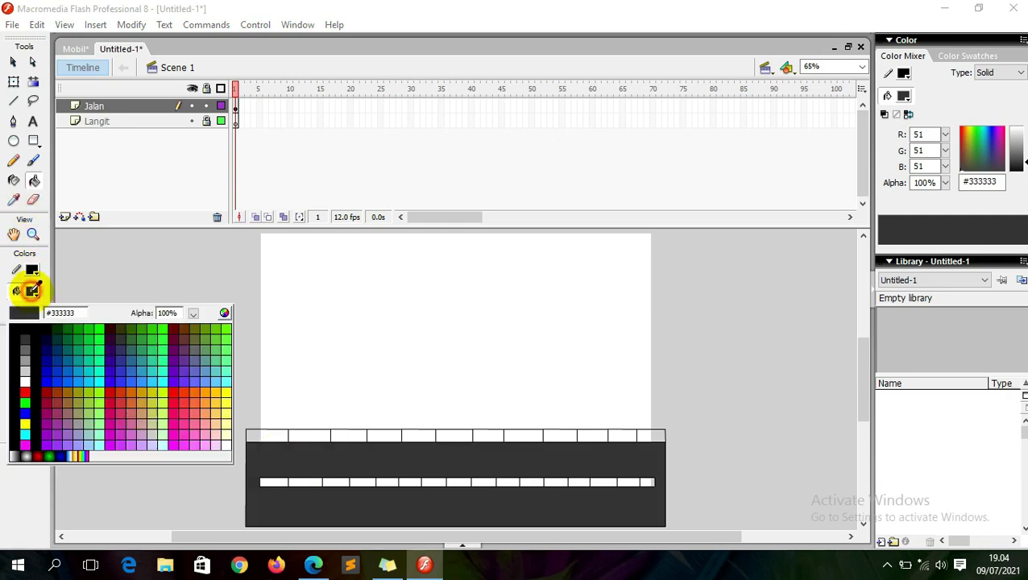
pyautogui.click(25, 328)
pyautogui.click(270, 435)
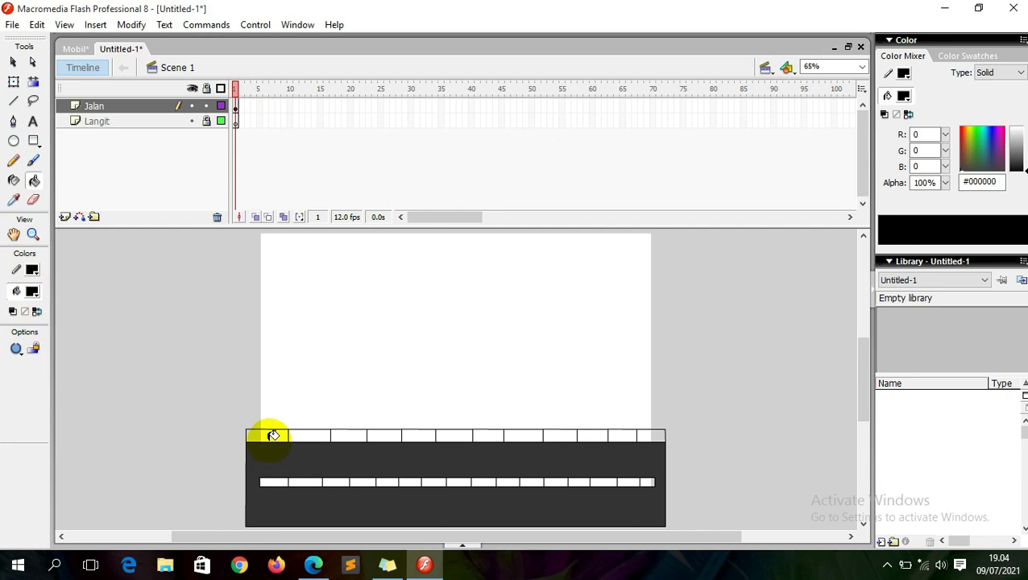
pyautogui.click(342, 435)
pyautogui.click(419, 435)
pyautogui.click(487, 435)
pyautogui.click(554, 433)
pyautogui.click(619, 432)
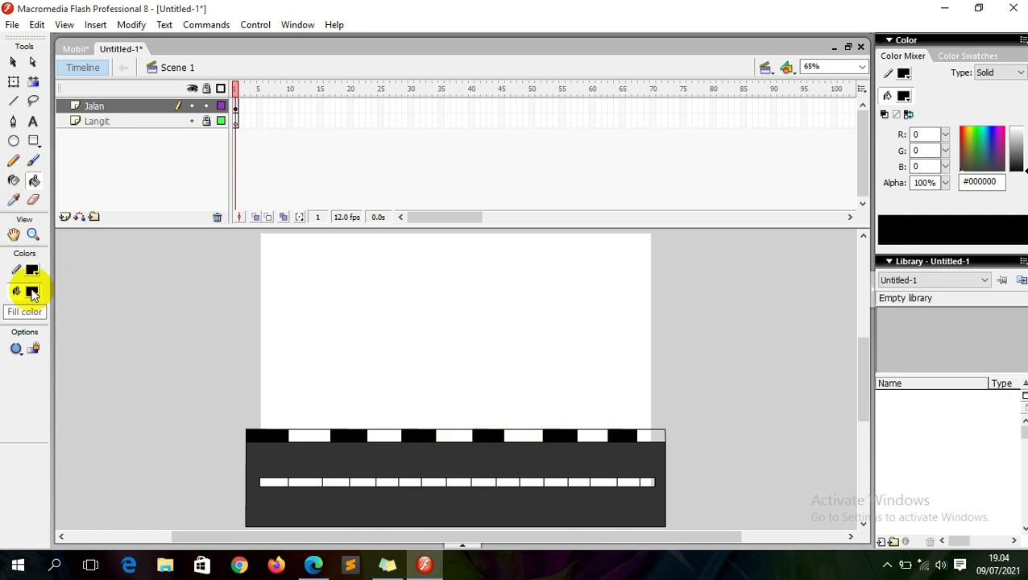
# Step: Set the fill color to white #FFFFFF and fill segments of the strip along the road's middle
pyautogui.click(31, 292)
pyautogui.click(27, 376)
pyautogui.click(281, 481)
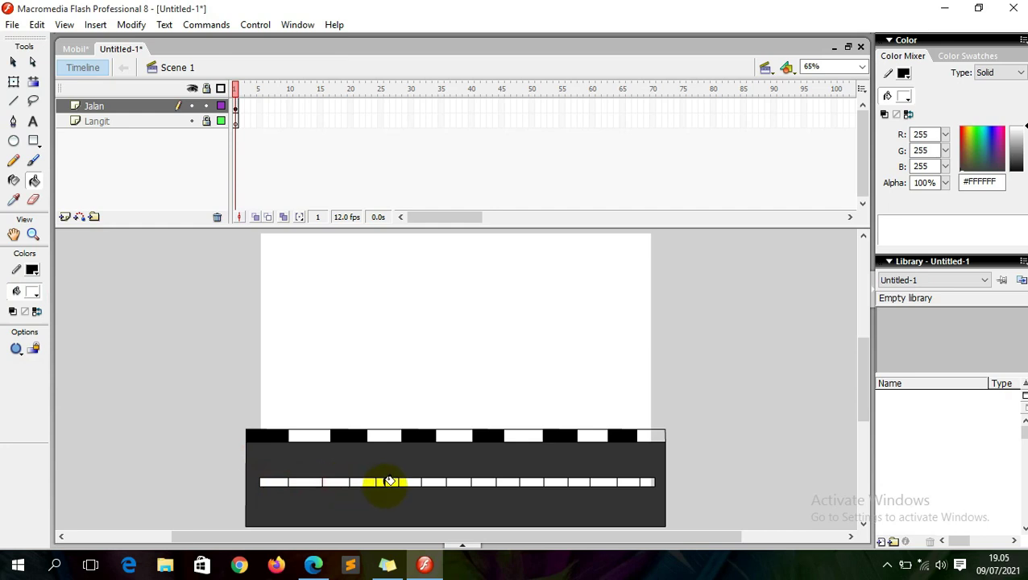
pyautogui.click(480, 481)
pyautogui.click(13, 62)
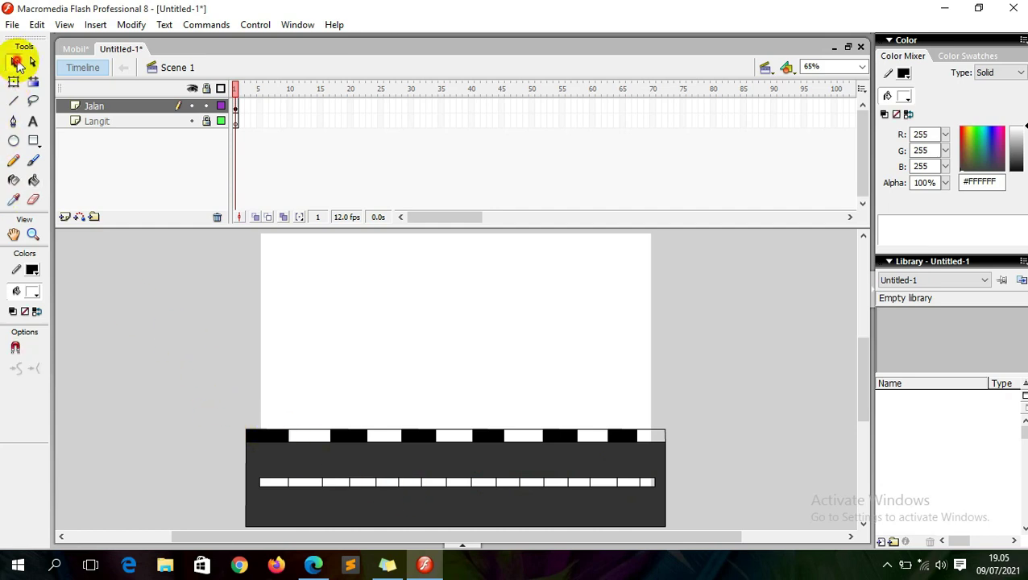
pyautogui.click(310, 487)
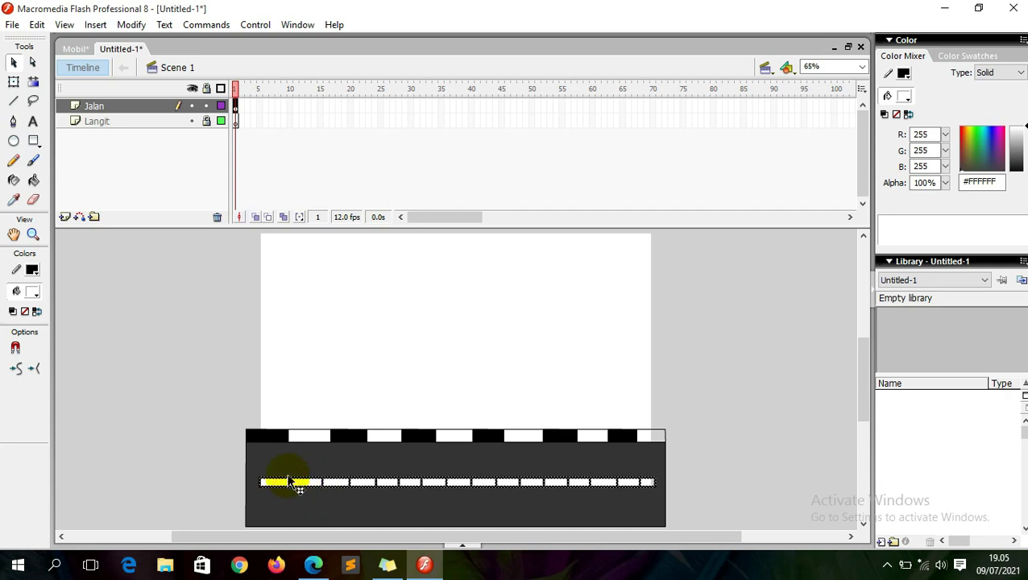
pyautogui.click(153, 391)
pyautogui.click(302, 483)
pyautogui.click(146, 414)
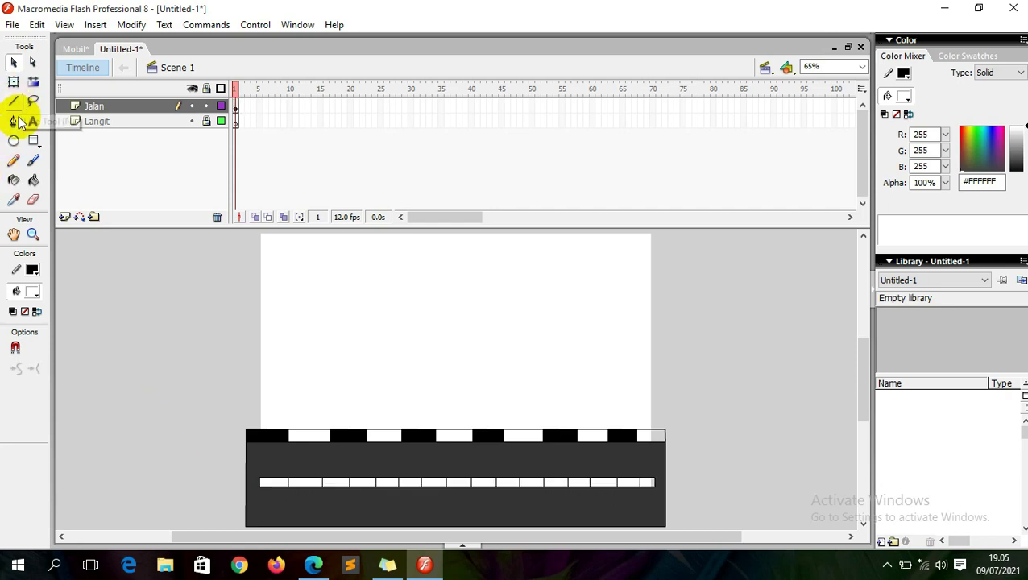
# Step: Apply the white fill again to segments along the full length of the road's centre strip
pyautogui.click(33, 179)
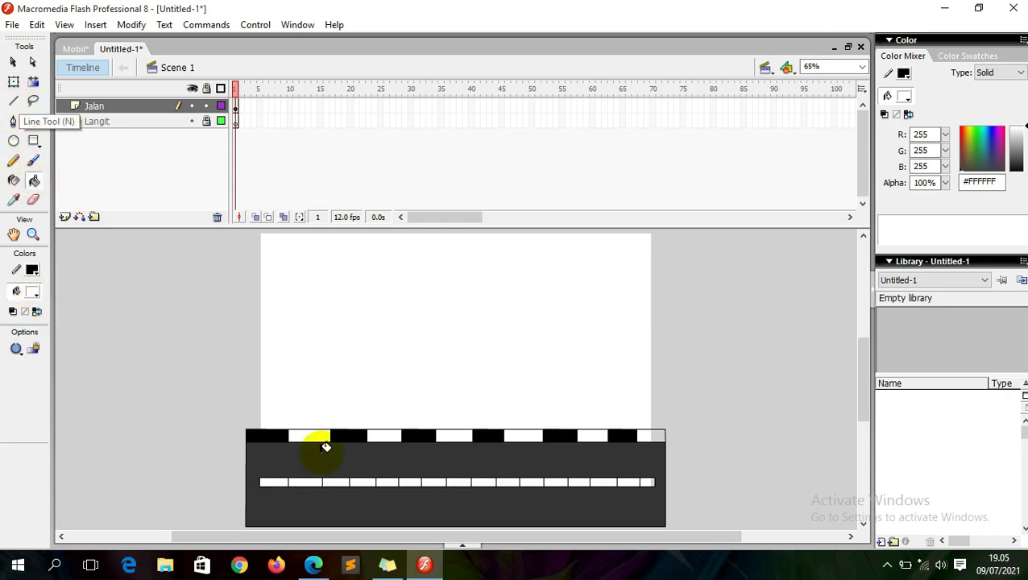
pyautogui.click(282, 484)
pyautogui.click(385, 482)
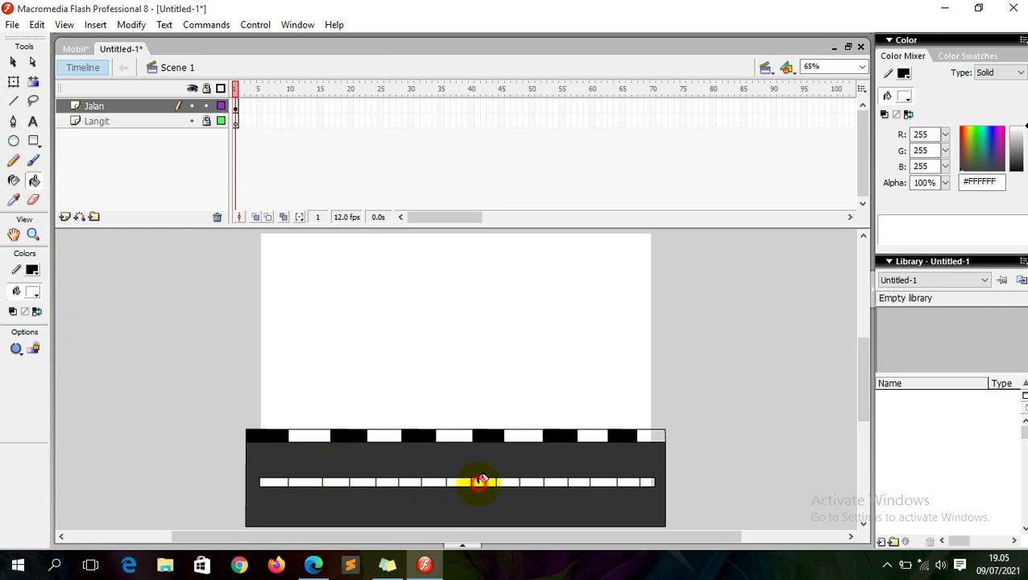
pyautogui.click(526, 482)
pyautogui.click(620, 481)
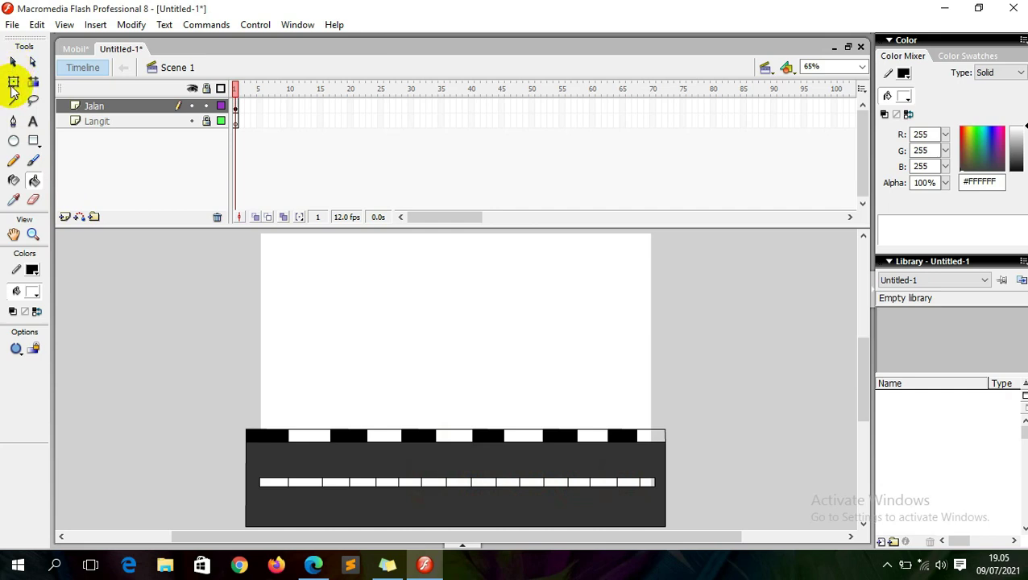
# Step: Fill every other segment of the road's centre strip with dark grey #333333, starting from the second one
pyautogui.click(32, 292)
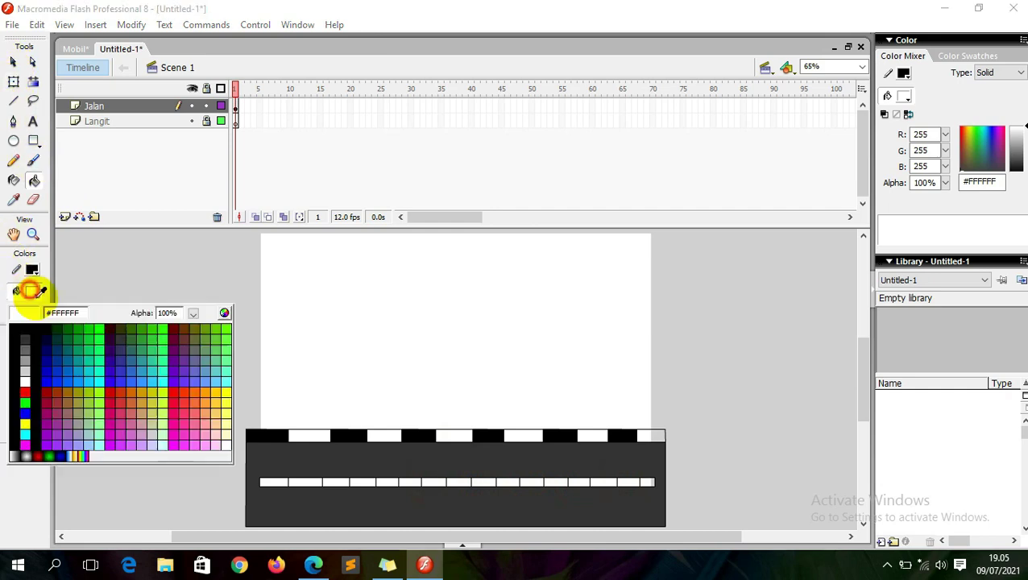
pyautogui.click(25, 340)
pyautogui.click(303, 479)
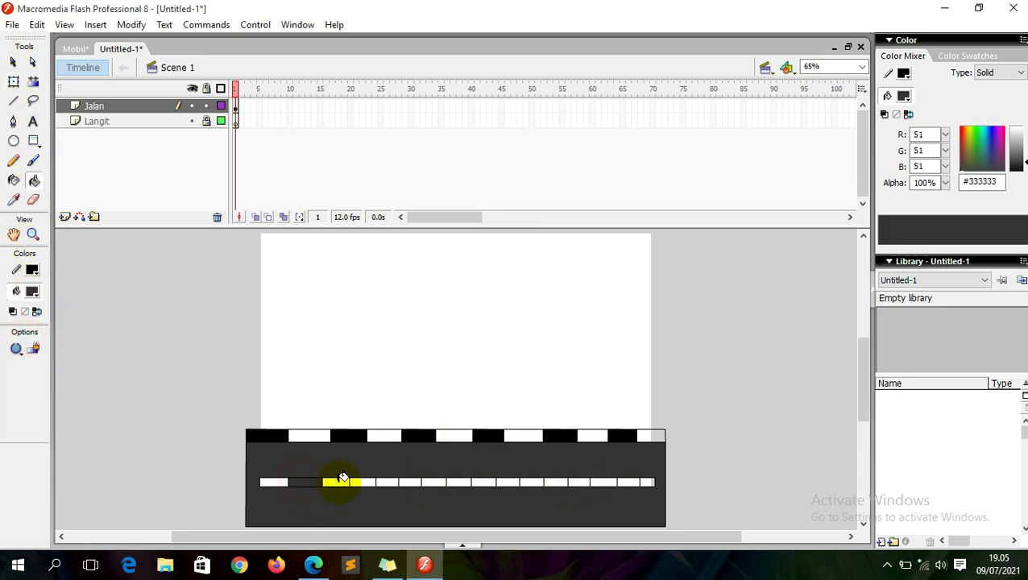
pyautogui.click(364, 480)
pyautogui.click(456, 481)
pyautogui.click(510, 481)
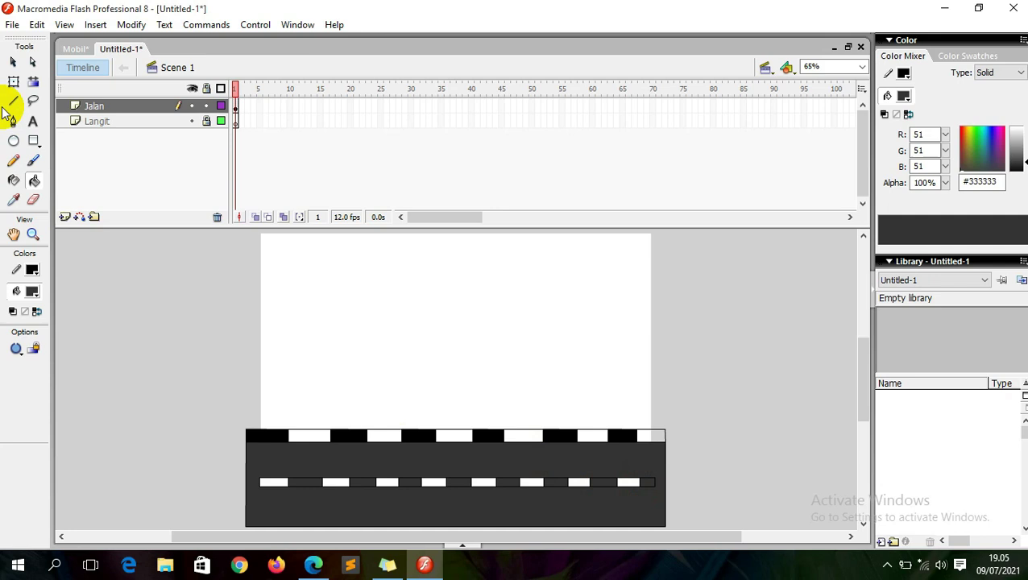
# Step: Delete the whole outline around the centre strip so only the white dashes are left
pyautogui.click(13, 62)
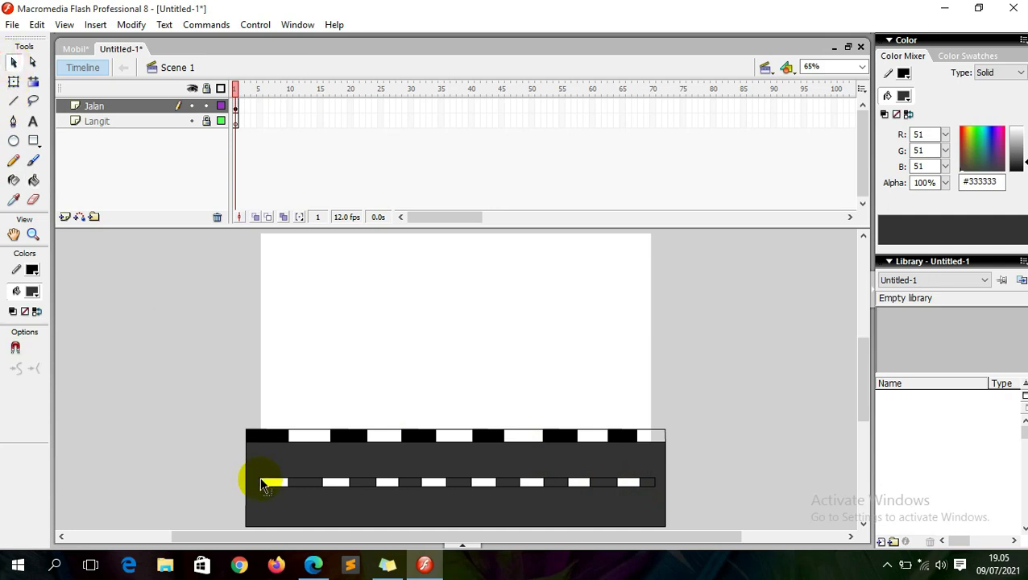
pyautogui.click(260, 483)
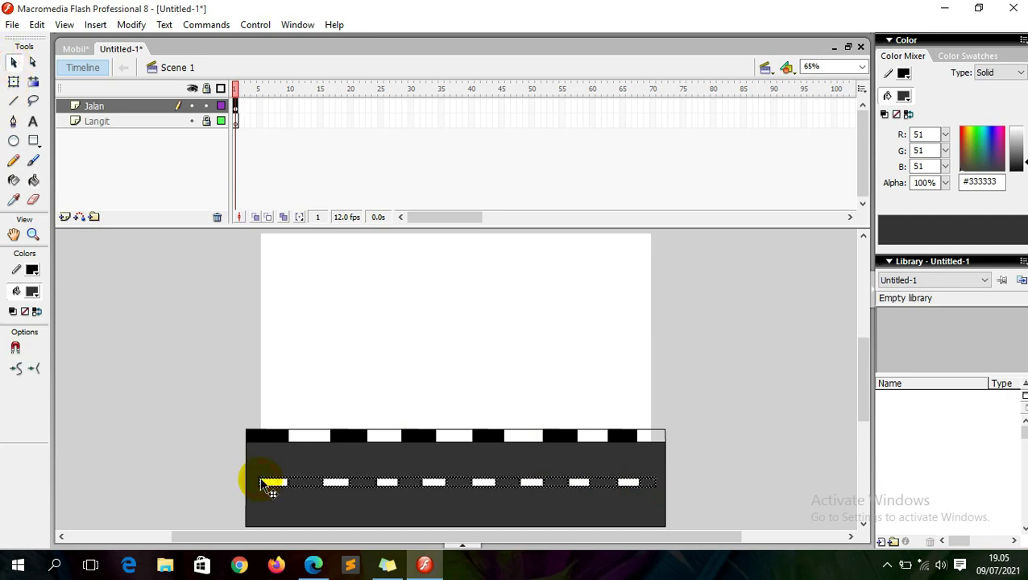
pyautogui.press('Escape')
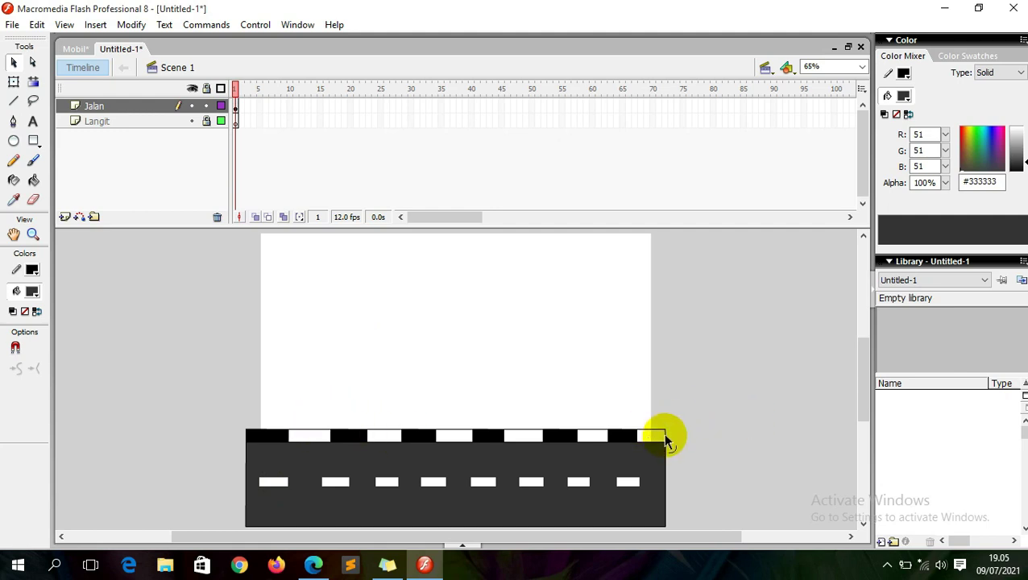
# Step: Delete the outline along the road surface's right, bottom and left edges
pyautogui.click(667, 462)
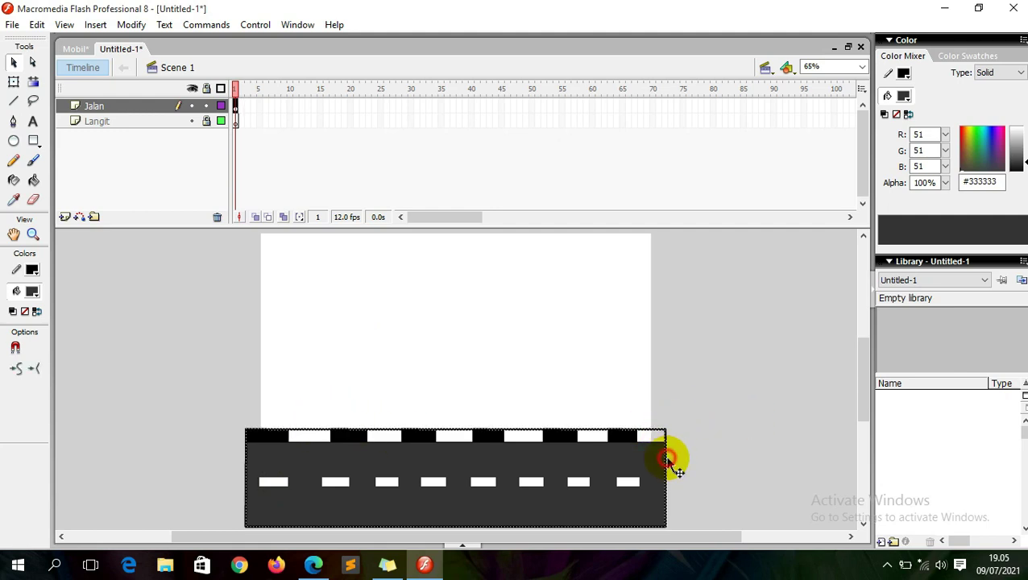
pyautogui.click(682, 456)
pyautogui.click(664, 458)
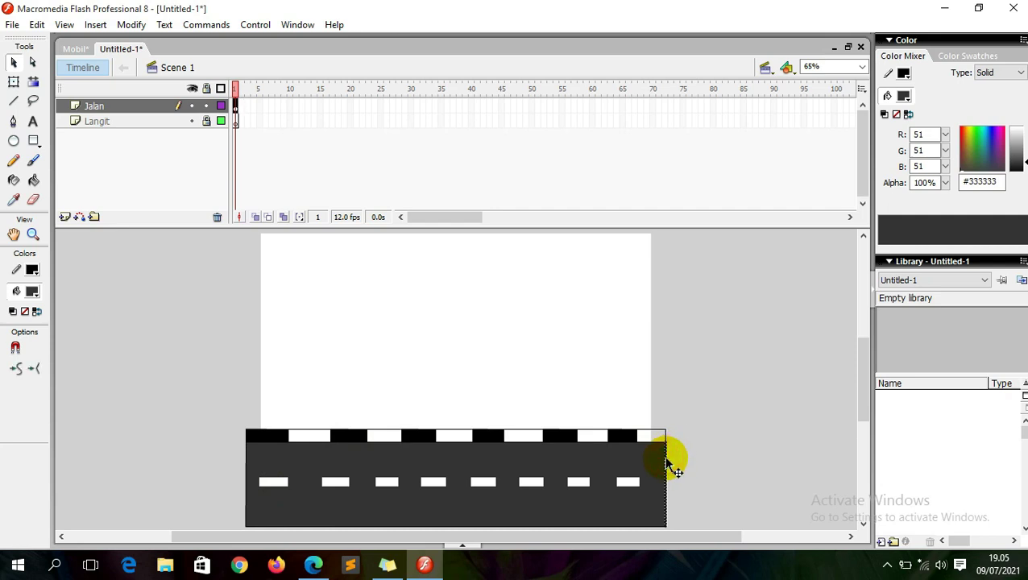
pyautogui.click(631, 532)
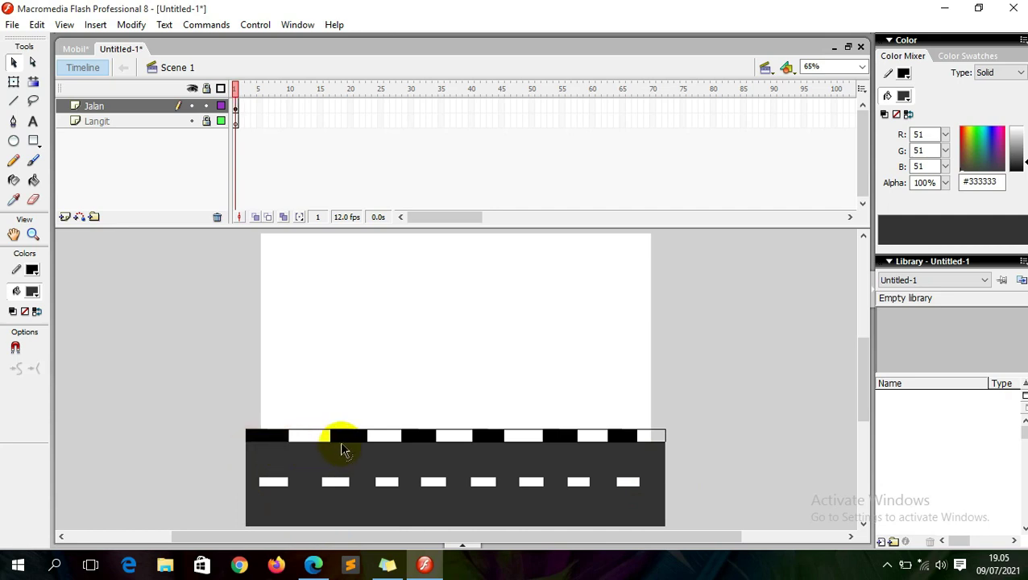
# Step: Delete the outline segments between the curb strip and the road surface, working from the middle towards the right end
pyautogui.click(384, 438)
pyautogui.click(412, 444)
pyautogui.click(485, 446)
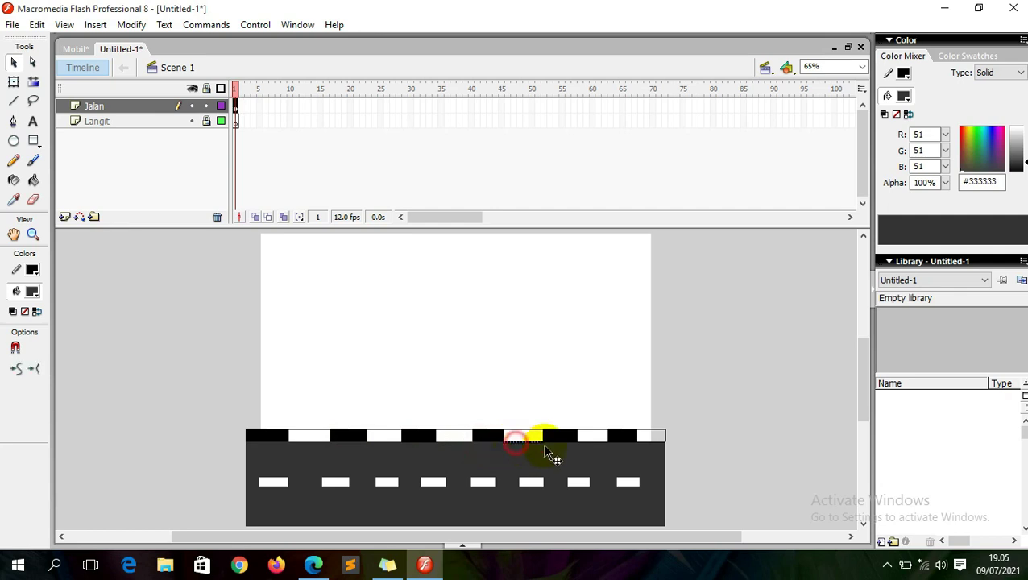
pyautogui.click(560, 442)
pyautogui.click(592, 452)
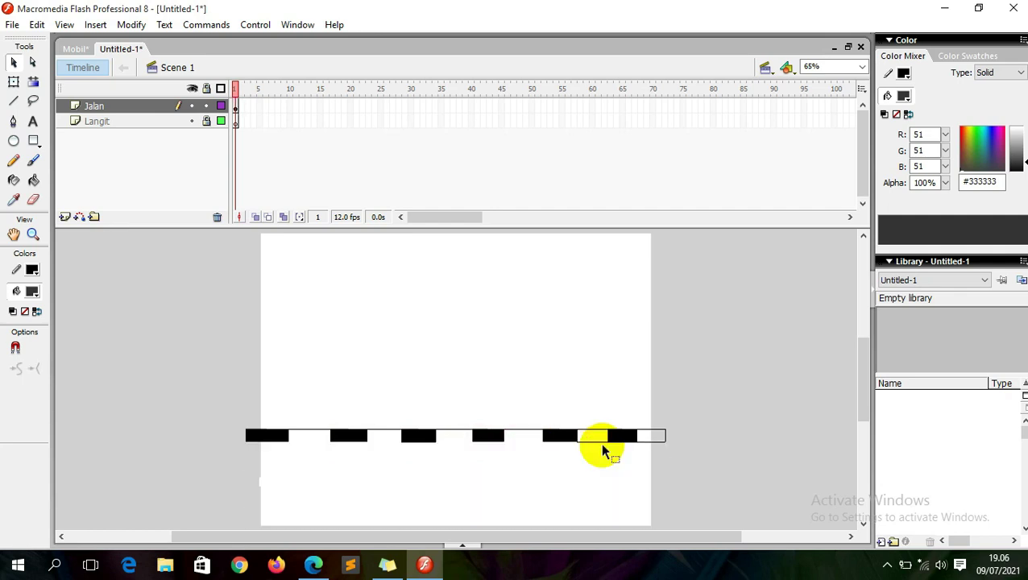
pyautogui.click(590, 444)
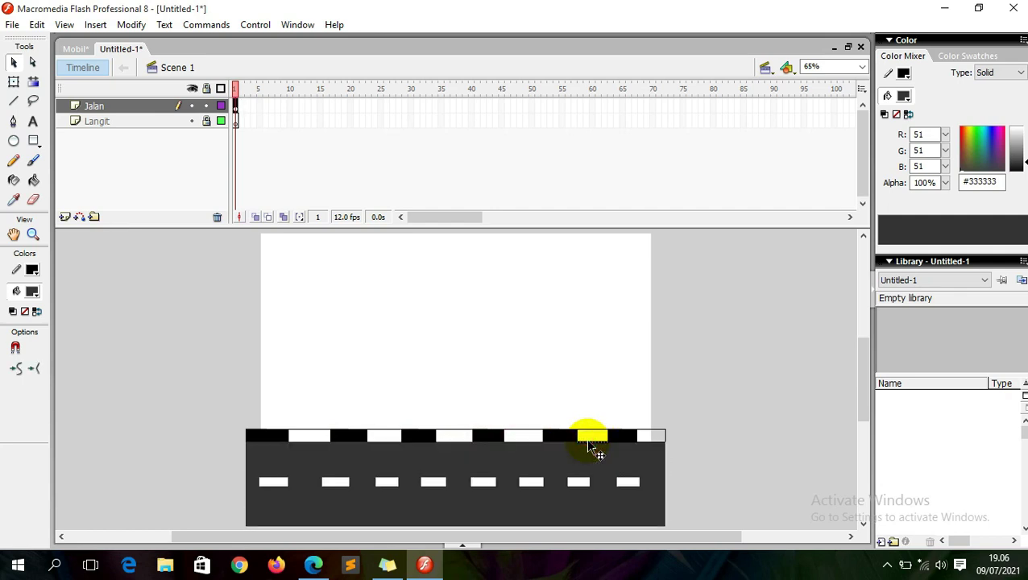
pyautogui.click(622, 439)
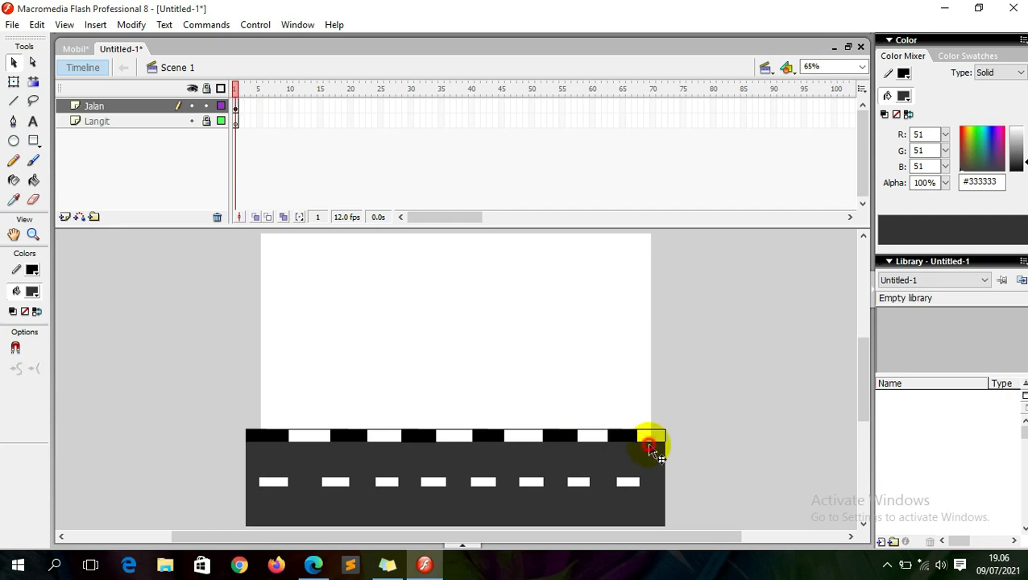
# Step: Delete the remaining outline segments under the curb strip towards its left end
pyautogui.click(460, 447)
pyautogui.click(422, 448)
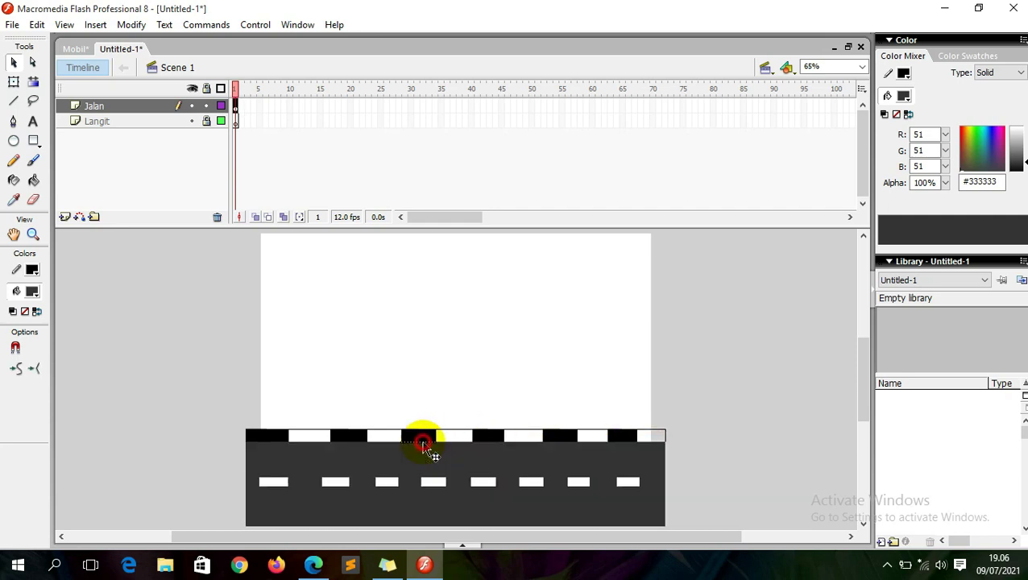
pyautogui.click(361, 449)
pyautogui.click(270, 441)
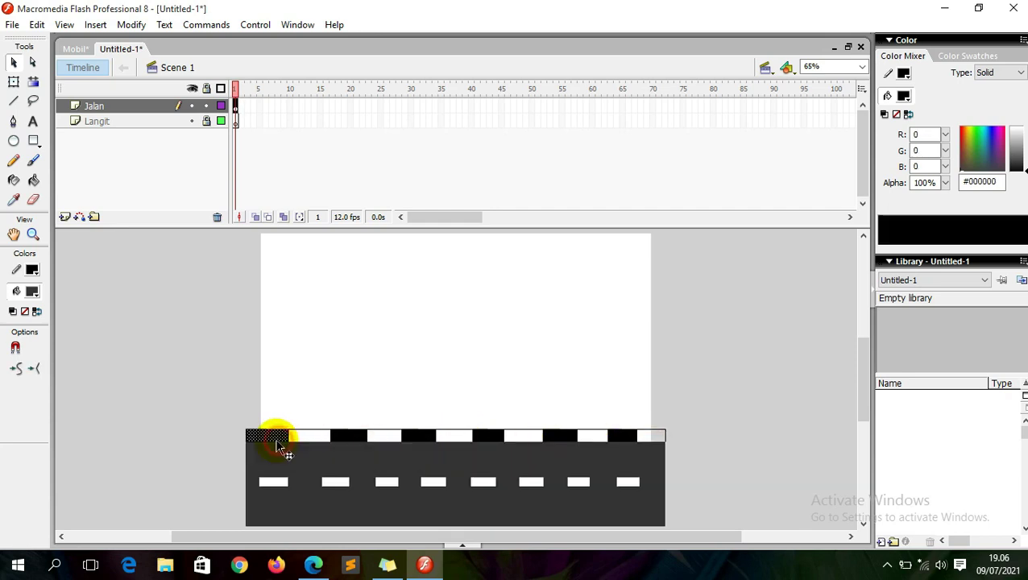
pyautogui.click(274, 453)
pyautogui.click(211, 438)
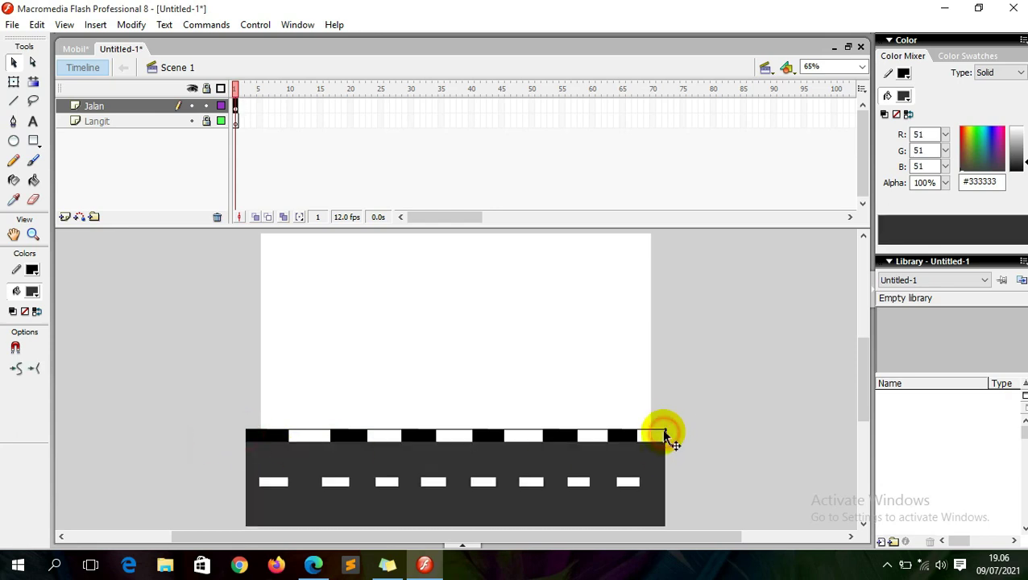
pyautogui.moveTo(666, 417); pyautogui.dragTo(371, 442)
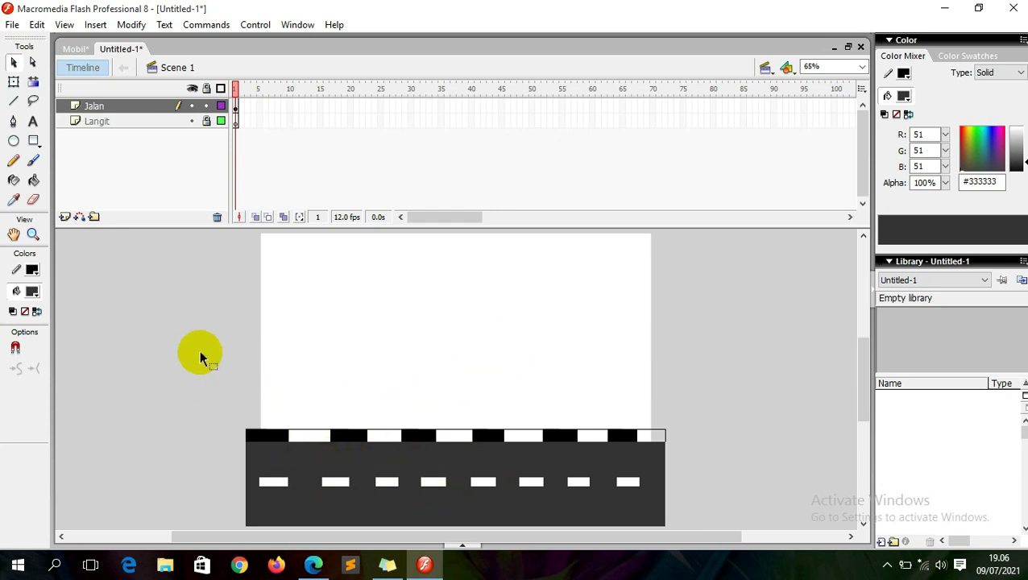
# Step: Lock the Jalan layer and add a new layer above it named Gedung
pyautogui.click(206, 105)
pyautogui.click(64, 216)
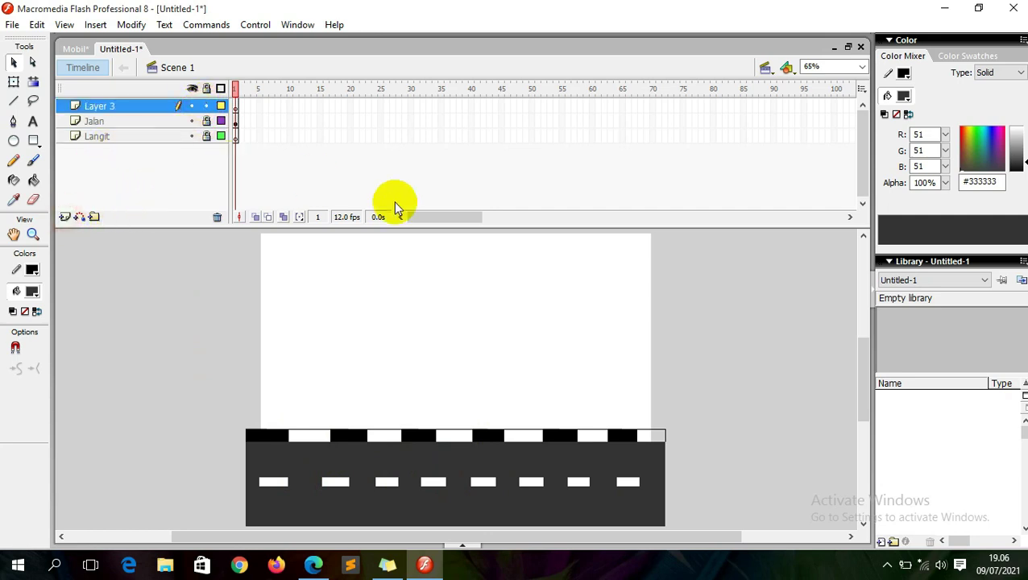
pyautogui.click(855, 350)
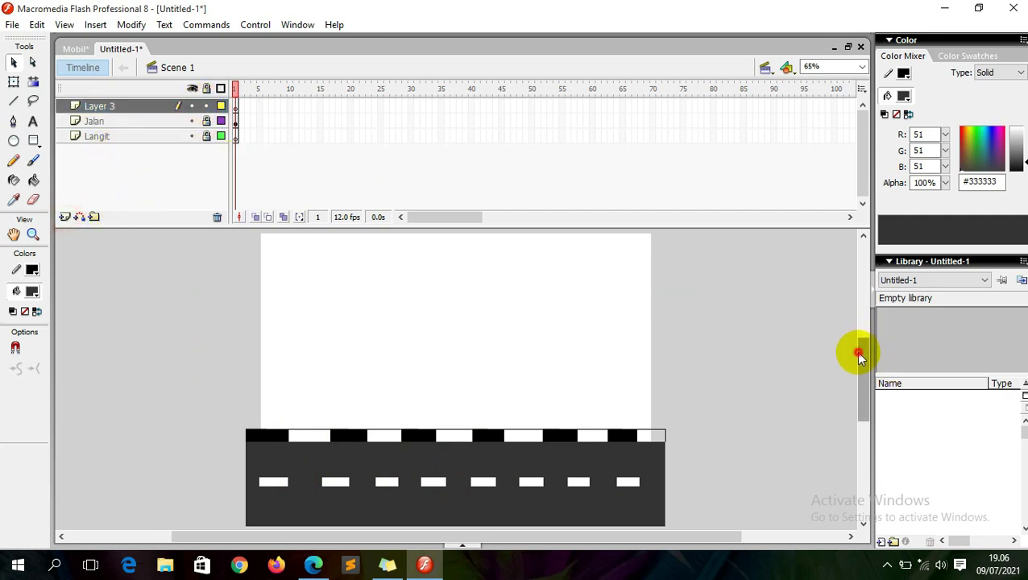
pyautogui.moveTo(857, 353); pyautogui.dragTo(860, 348)
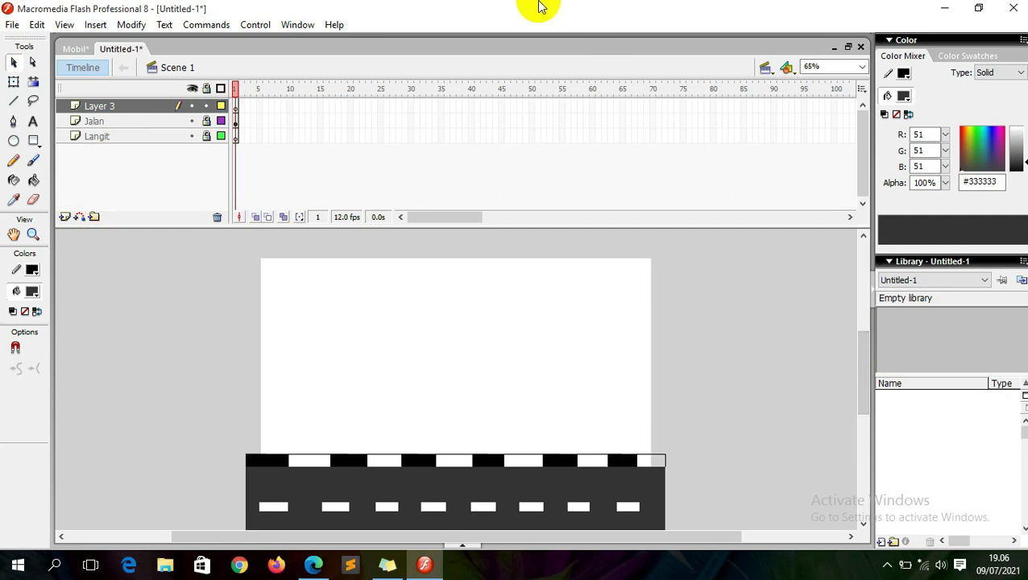
pyautogui.moveTo(539, 5)
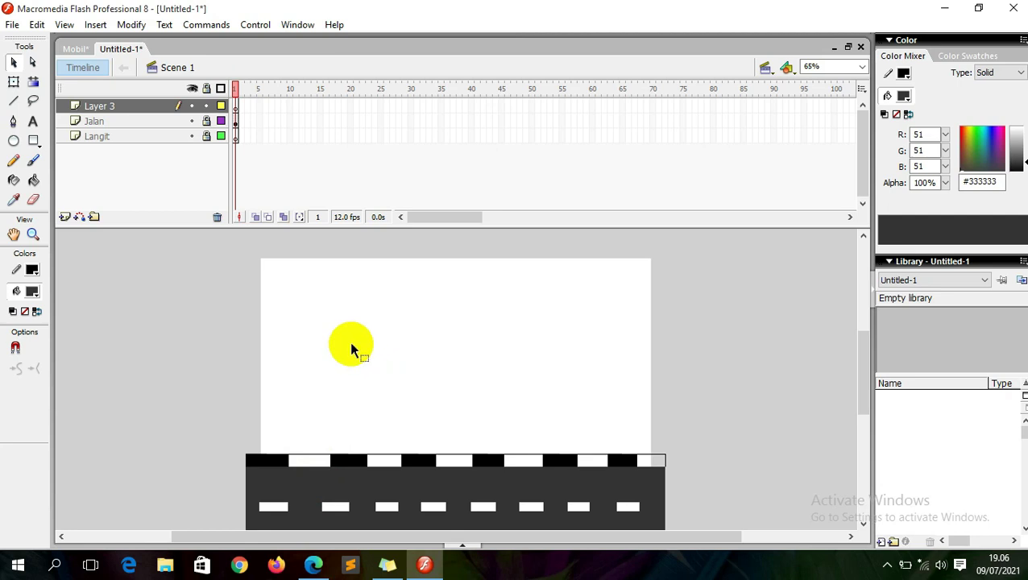
pyautogui.doubleClick(114, 108)
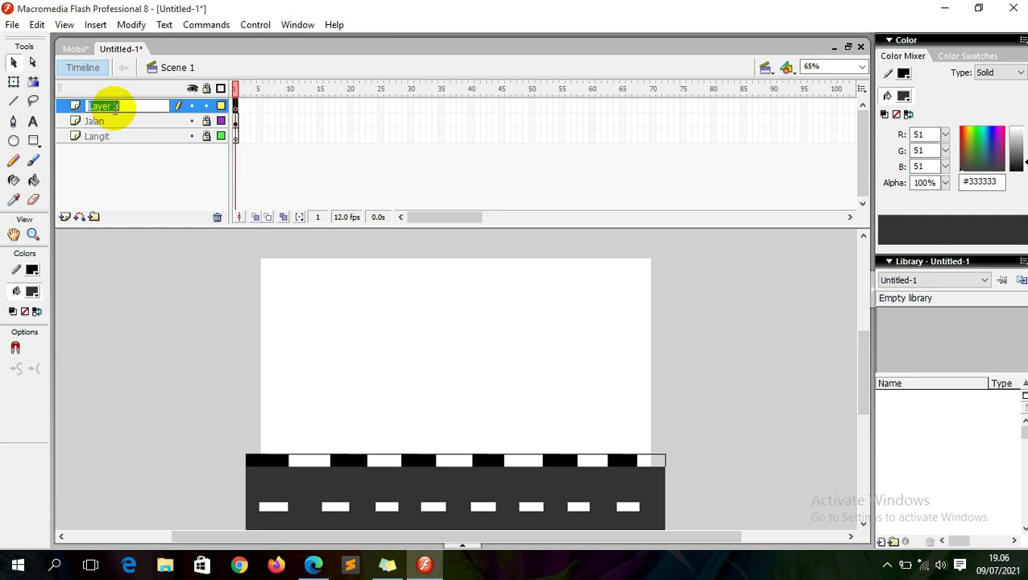
pyautogui.write('Gedung')
pyautogui.press('Return')
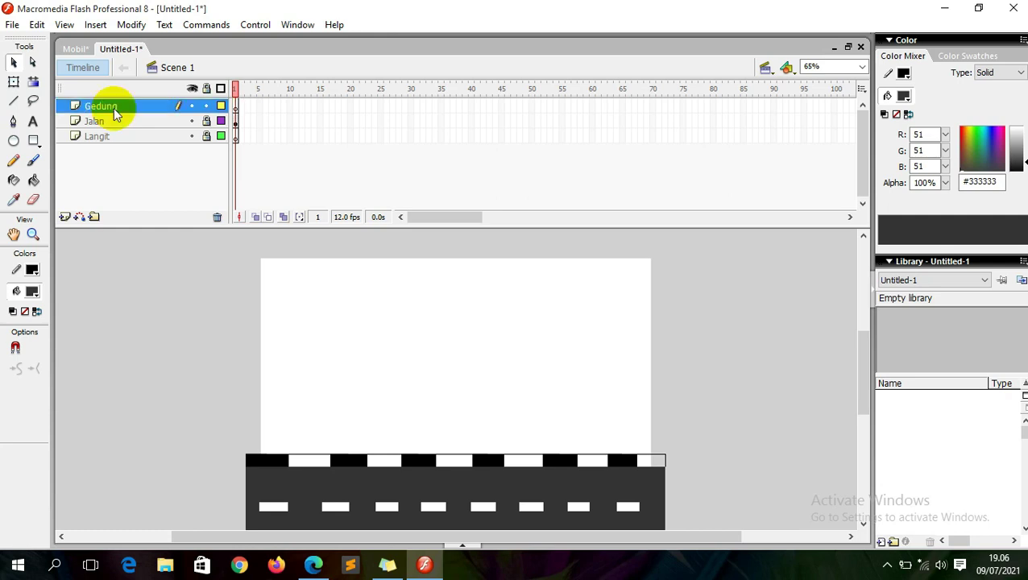
# Step: Draw a tall rectangular building with brown fill #993300 on the left part of the stage, reaching down to the curb's lower edge
pyautogui.click(34, 141)
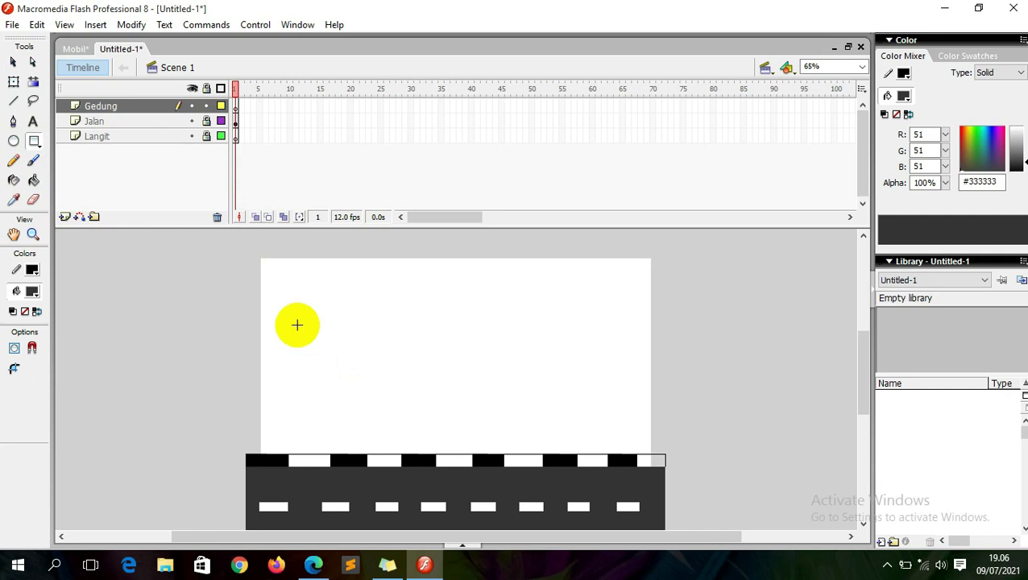
pyautogui.moveTo(317, 280); pyautogui.dragTo(397, 485)
pyautogui.hotkey('ctrl', 'z')
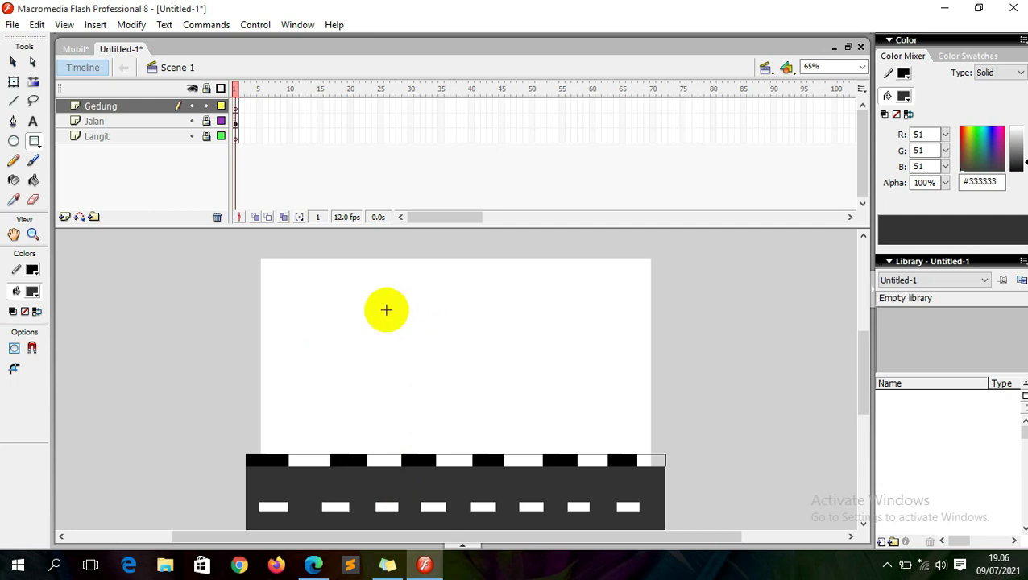
pyautogui.click(35, 294)
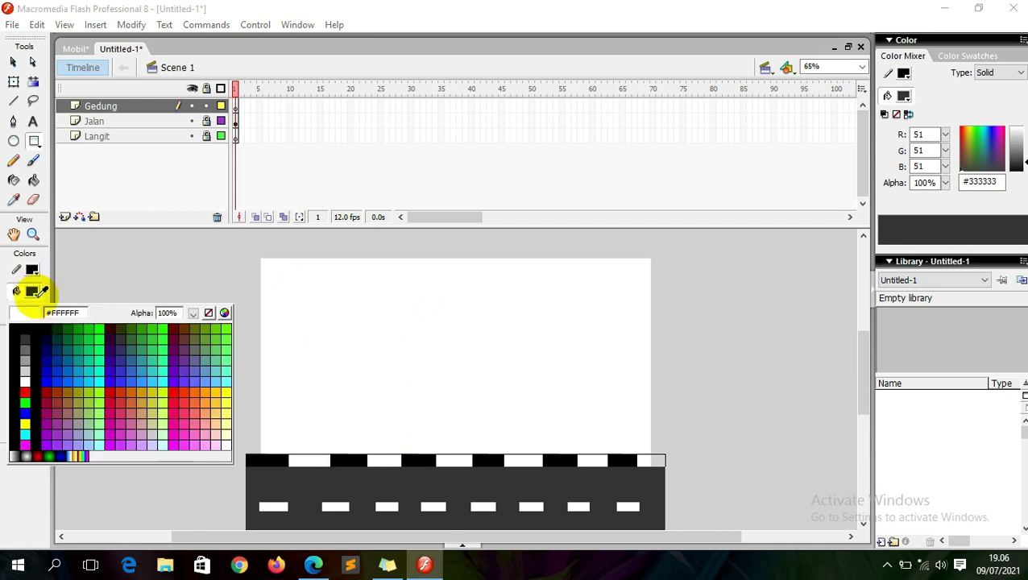
pyautogui.click(57, 390)
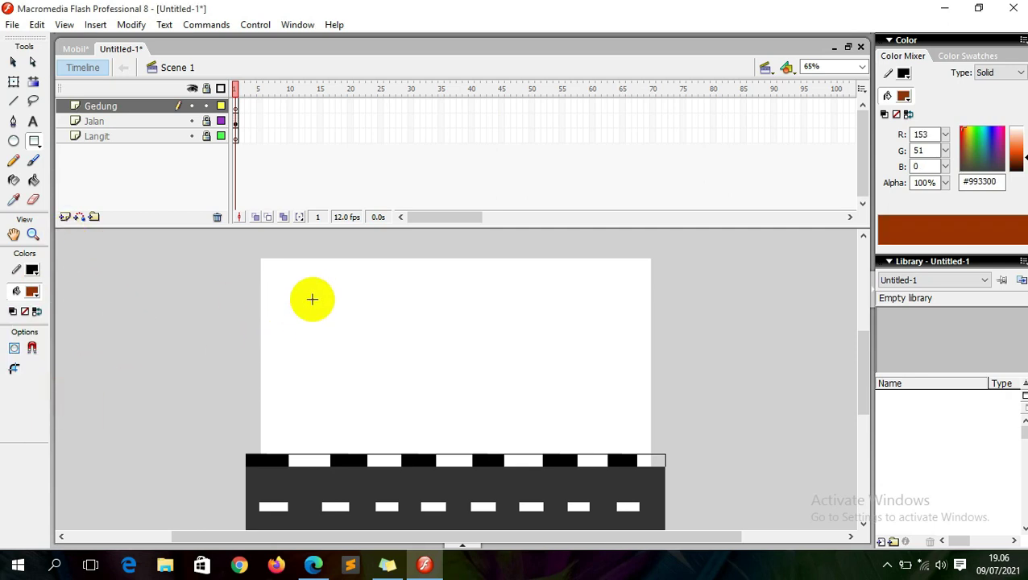
pyautogui.moveTo(315, 285); pyautogui.dragTo(391, 467)
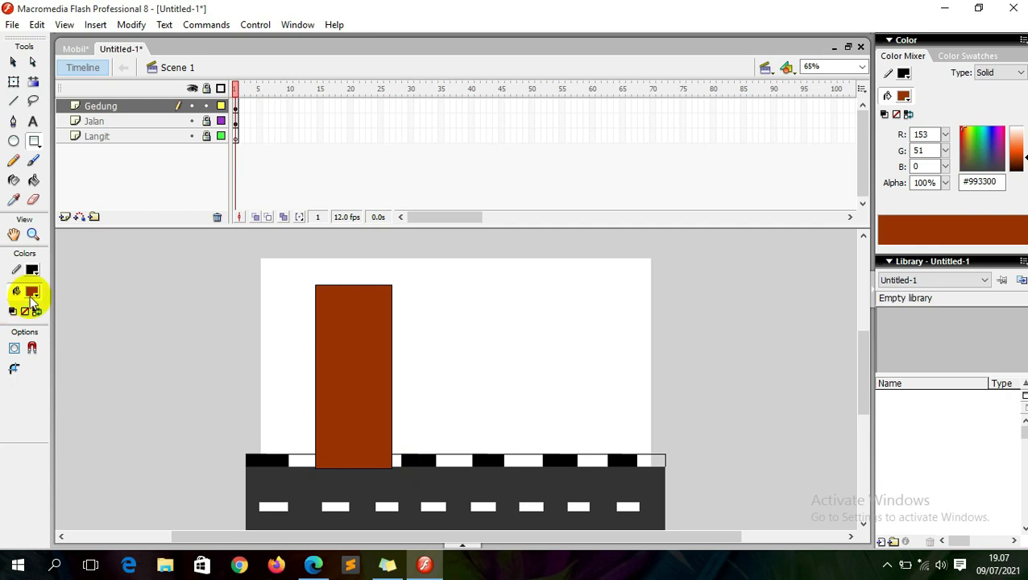
# Step: Draw a wider, slightly lower building with dark blue fill #000033, overlapping the brown building's right side and extending just below the curb
pyautogui.click(31, 292)
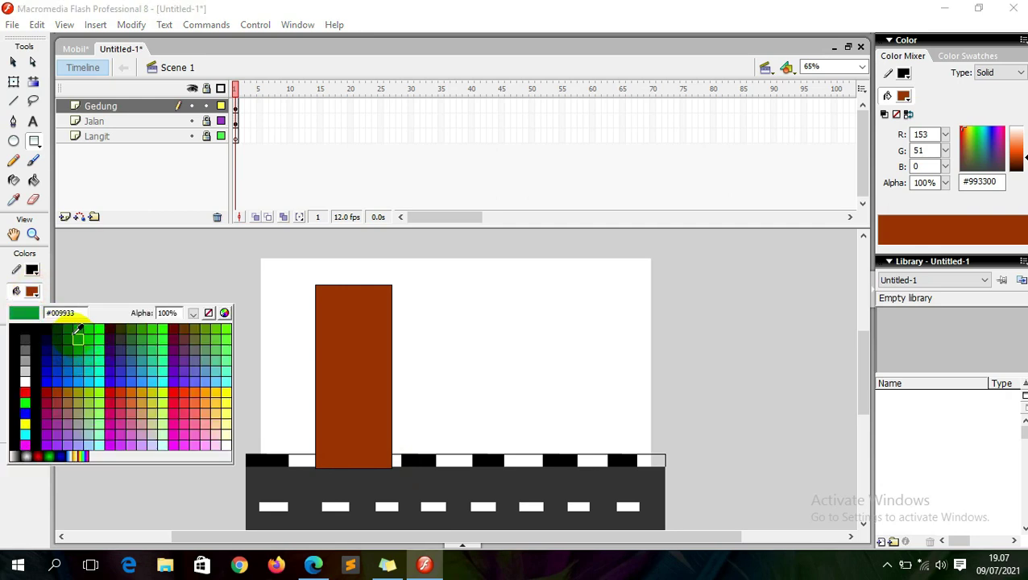
pyautogui.click(52, 335)
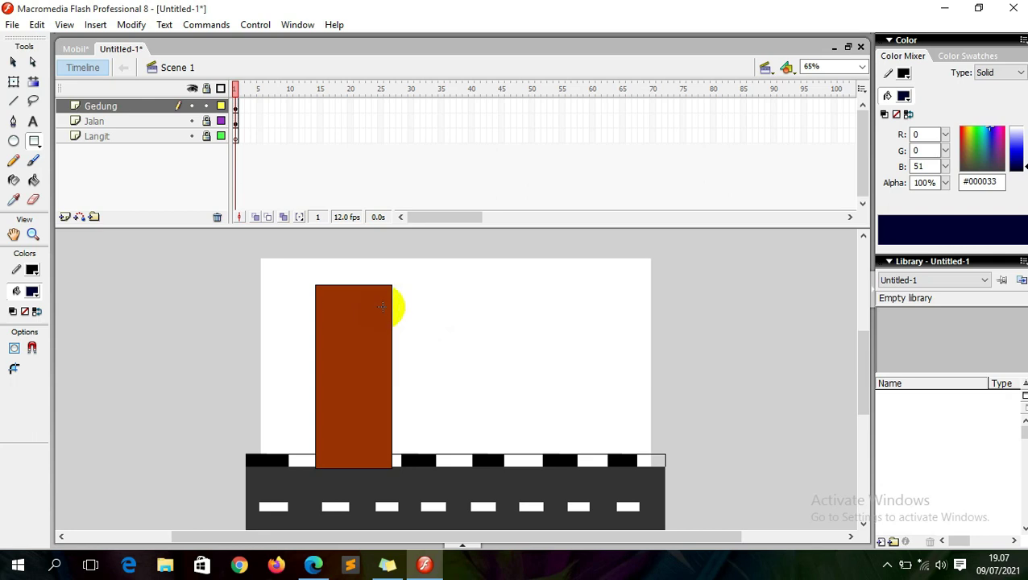
pyautogui.moveTo(376, 306); pyautogui.dragTo(477, 466)
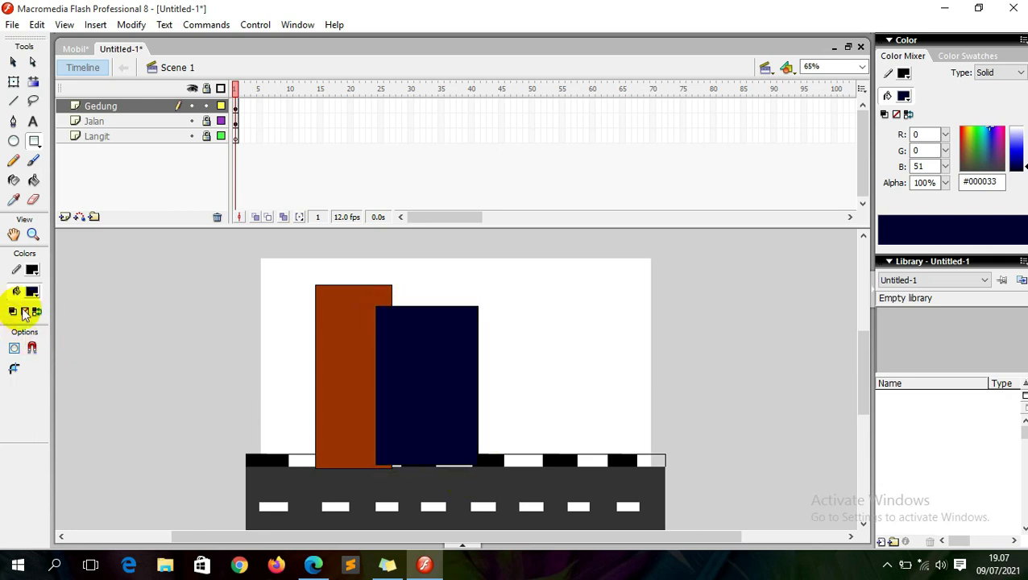
pyautogui.click(32, 291)
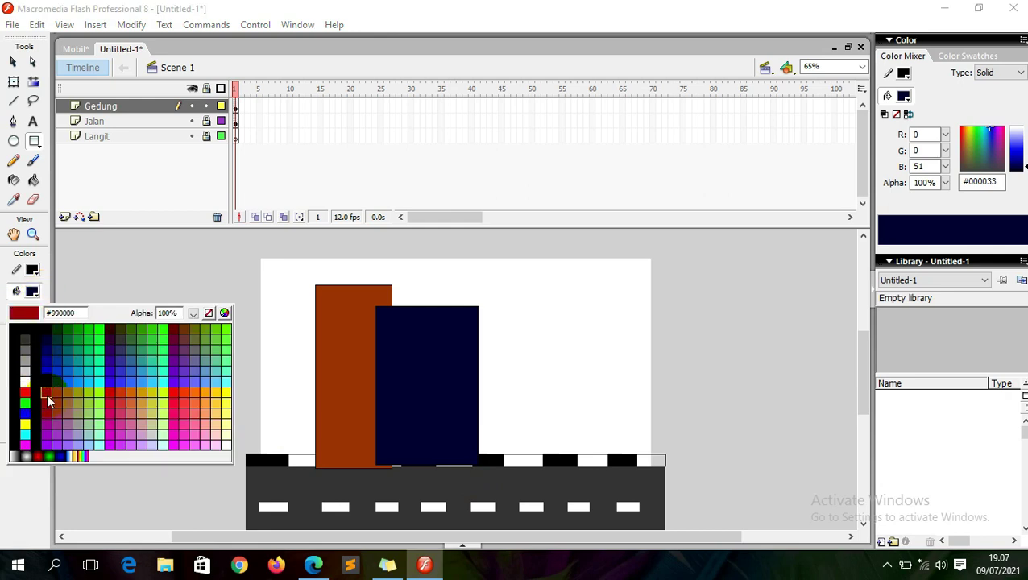
pyautogui.hotkey('ctrl', 'z')
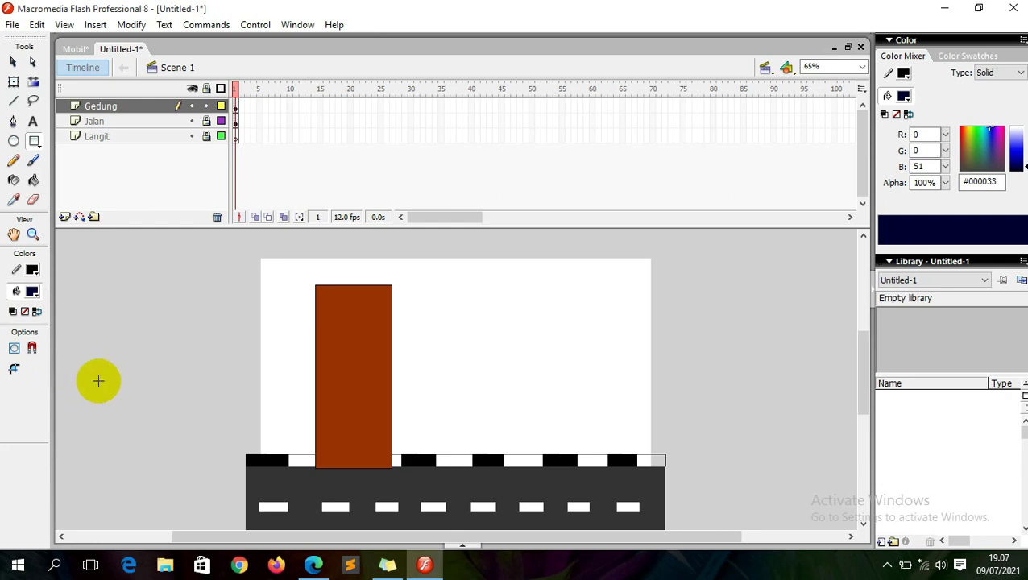
pyautogui.moveTo(372, 307)
pyautogui.mouseDown()
pyautogui.moveTo(491, 475)
pyautogui.moveTo(471, 481)
pyautogui.mouseUp()
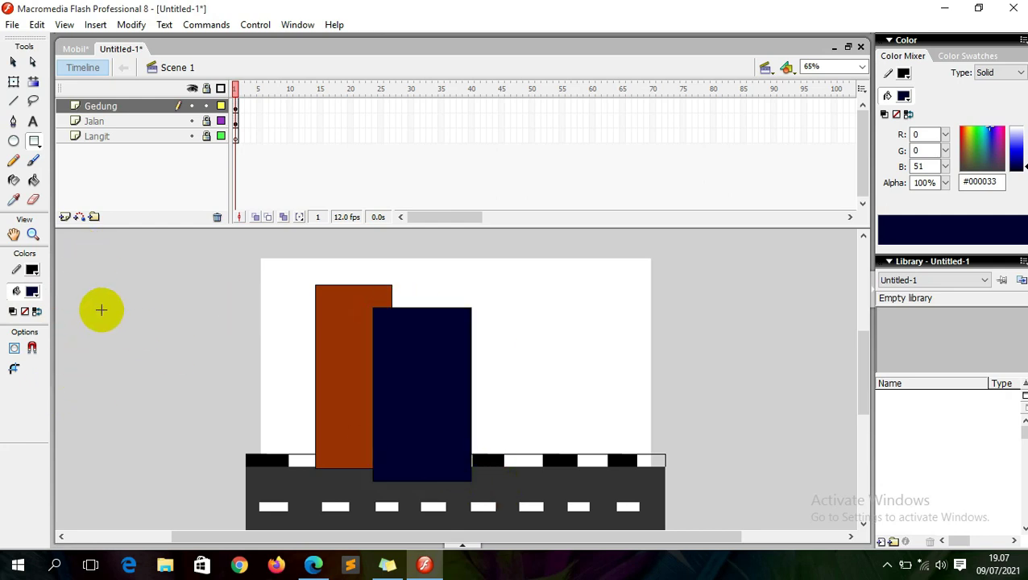
# Step: Draw a narrow tall building with dark red fill #660000 near the right end of the stage, reaching down onto the road
pyautogui.click(32, 291)
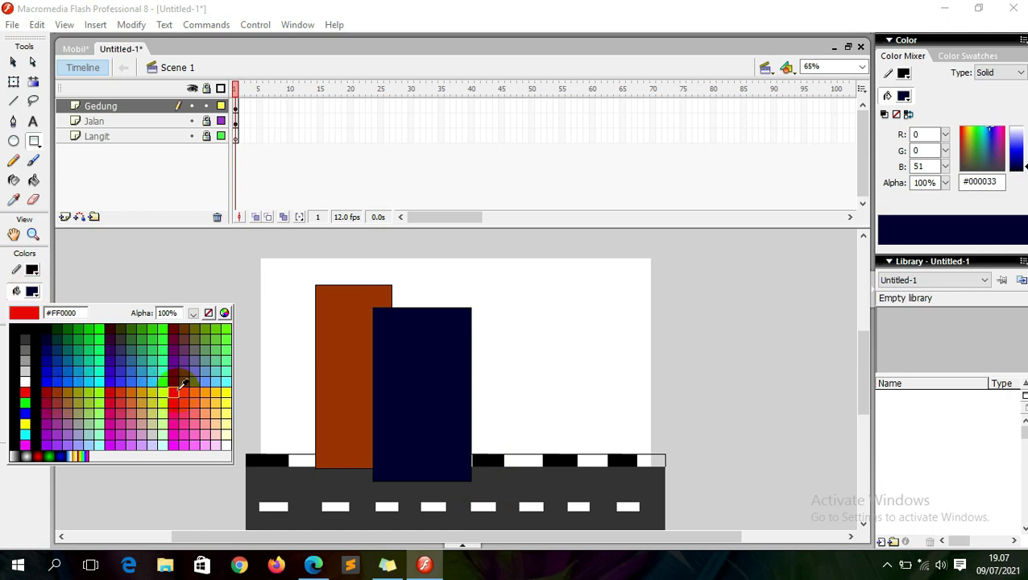
pyautogui.click(174, 329)
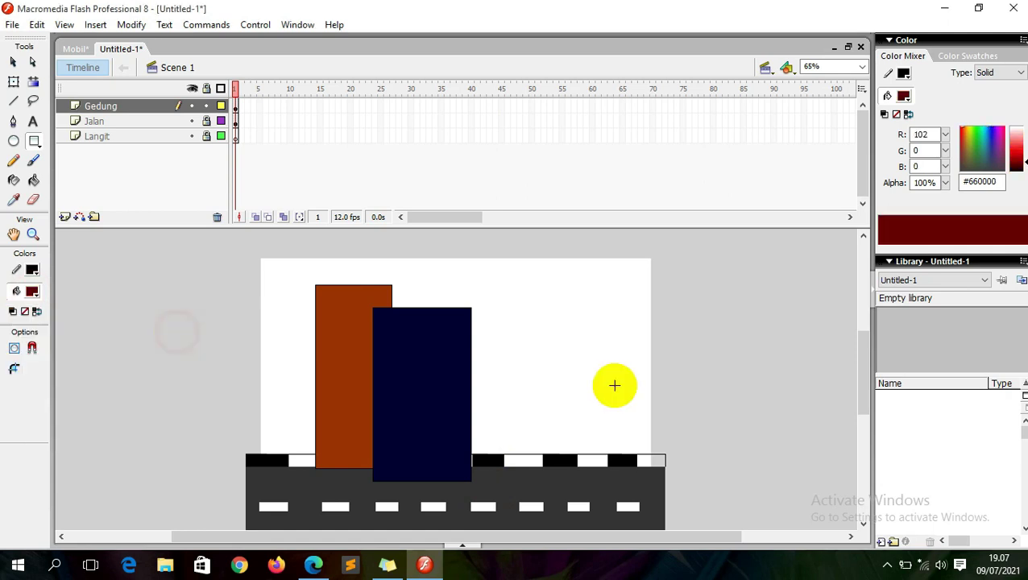
pyautogui.moveTo(567, 311); pyautogui.dragTo(617, 485)
pyautogui.click(32, 291)
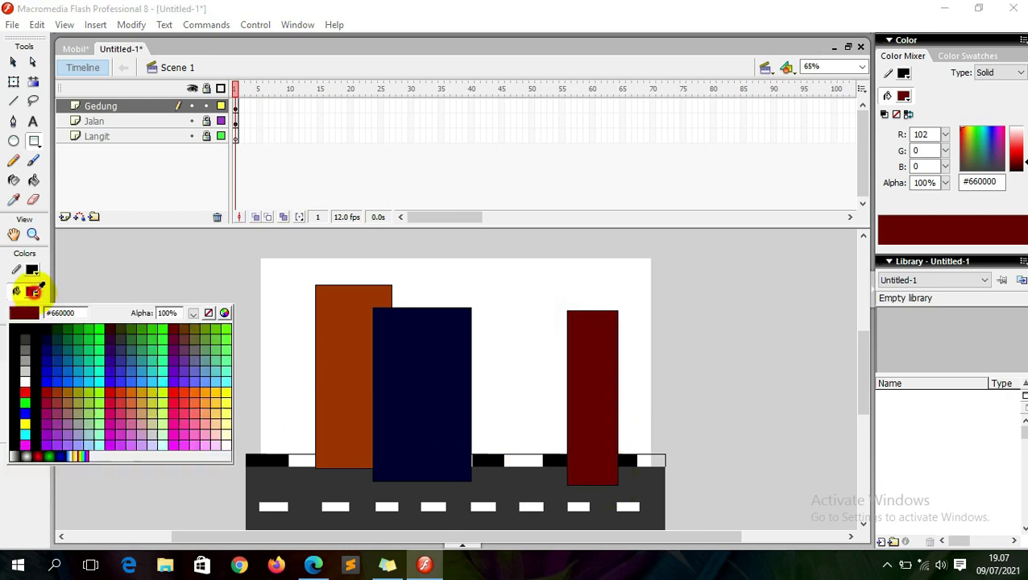
pyautogui.click(68, 329)
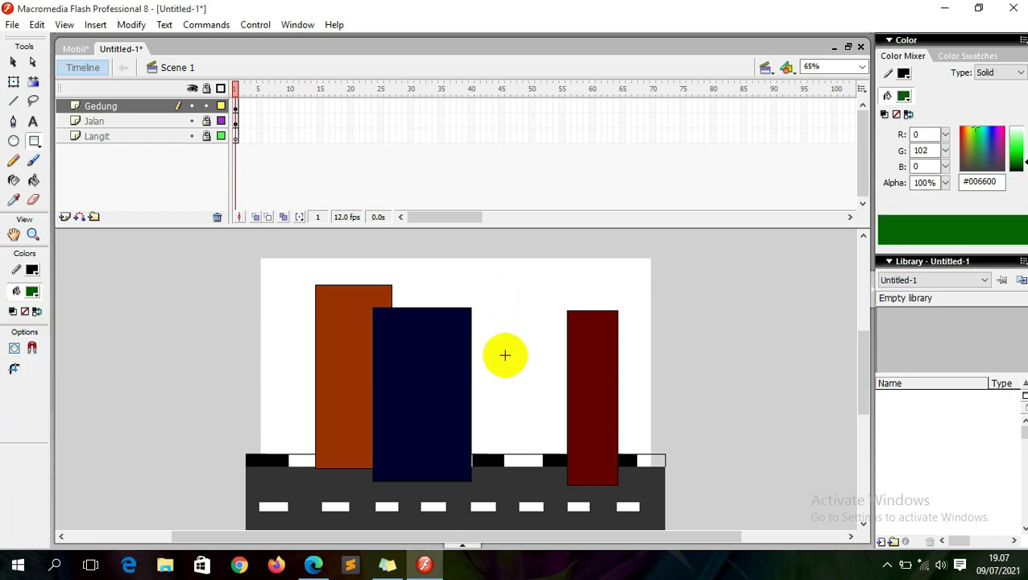
pyautogui.click(32, 291)
pyautogui.click(24, 341)
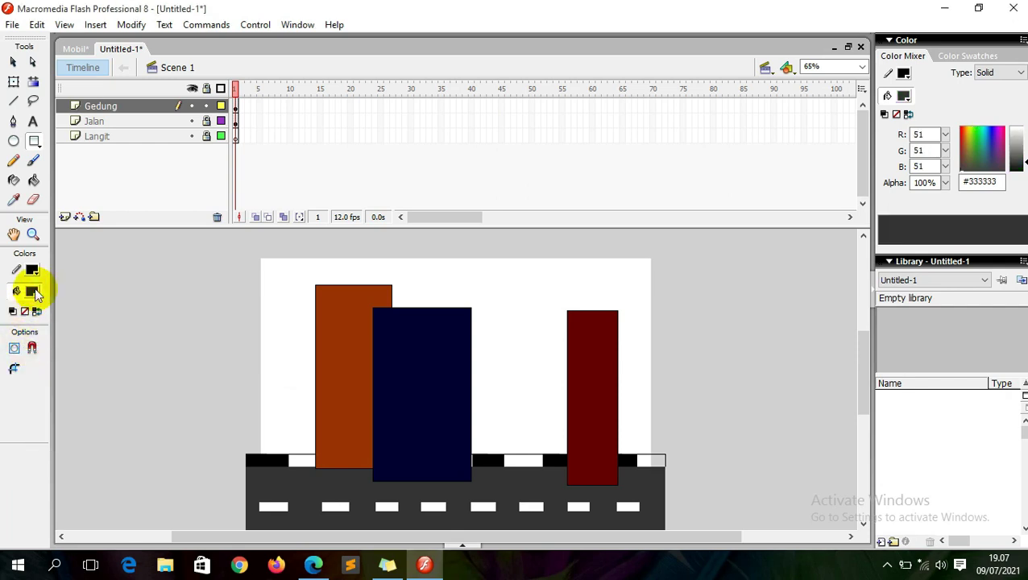
# Step: Draw two grey #999999 buildings: a narrow one just left of the dark red building and a wider one across the stage's left edge
pyautogui.click(32, 289)
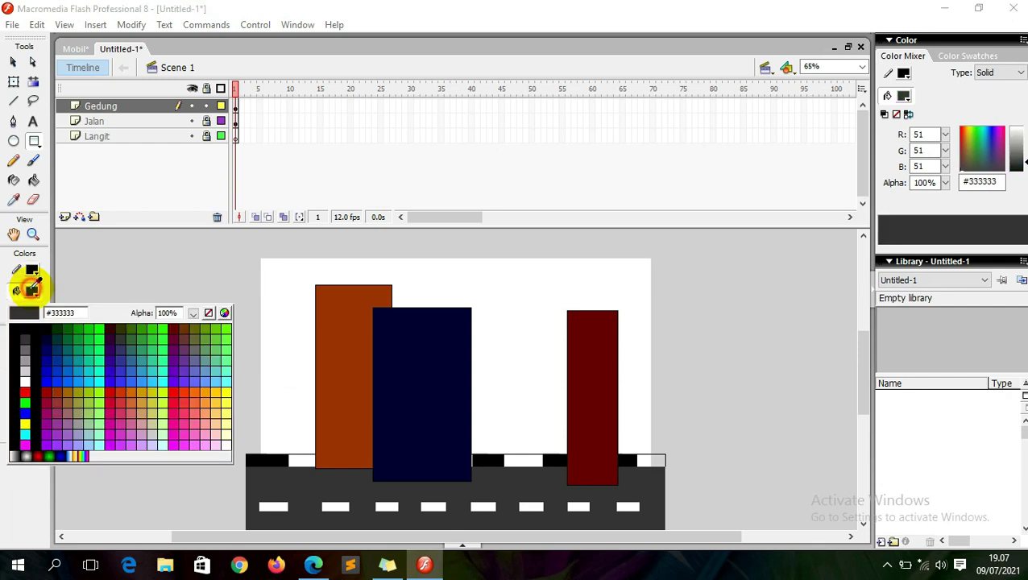
pyautogui.click(25, 359)
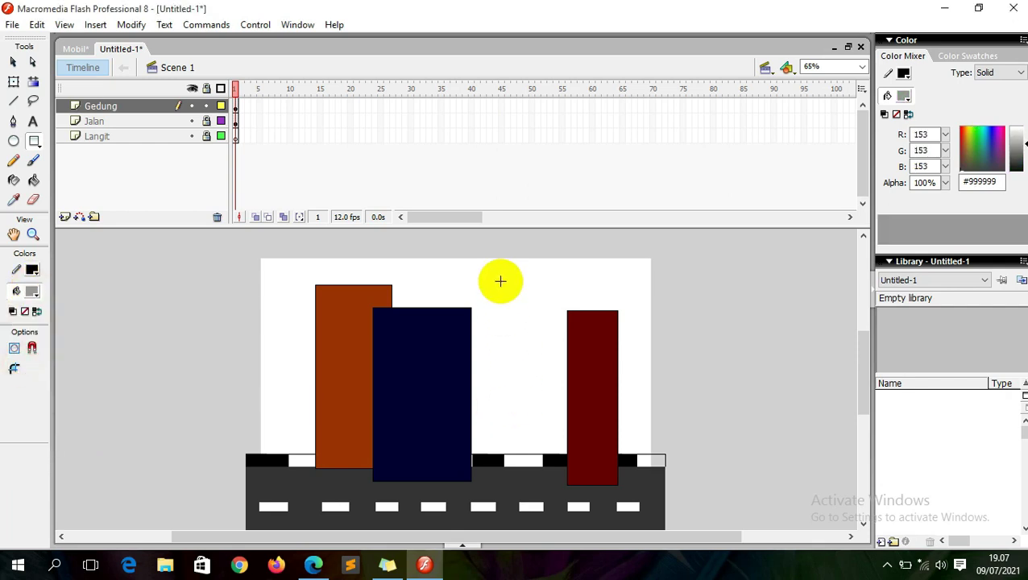
pyautogui.moveTo(511, 278); pyautogui.dragTo(593, 485)
pyautogui.hotkey('ctrl', 'z')
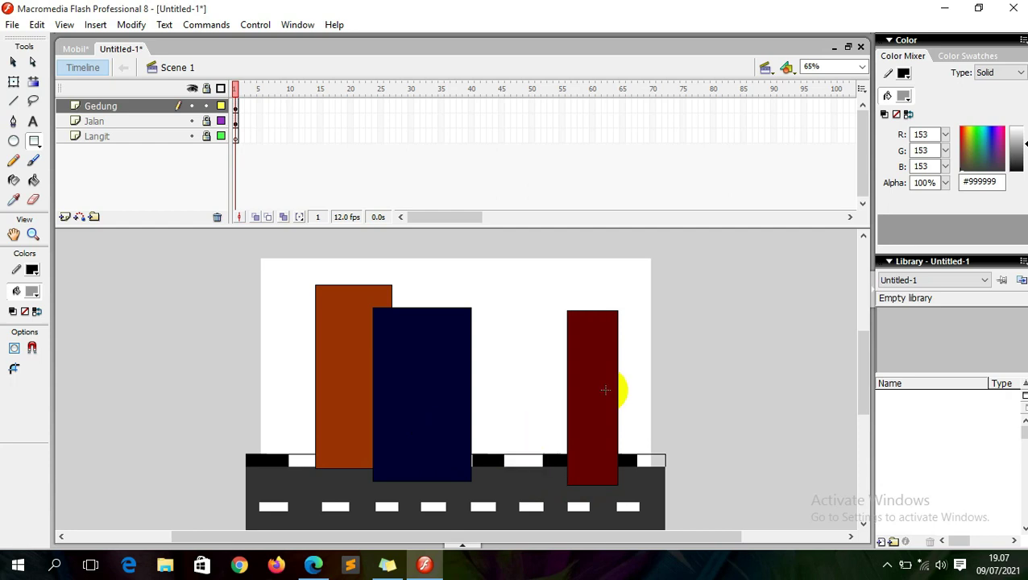
pyautogui.moveTo(515, 291); pyautogui.dragTo(555, 487)
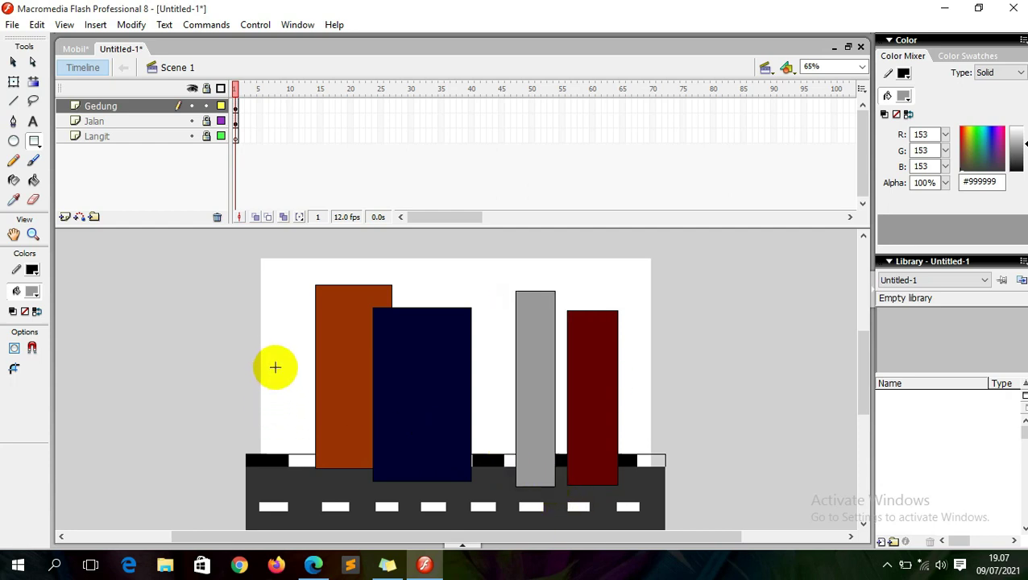
pyautogui.moveTo(232, 302)
pyautogui.mouseDown()
pyautogui.moveTo(300, 459)
pyautogui.moveTo(299, 483)
pyautogui.mouseUp()
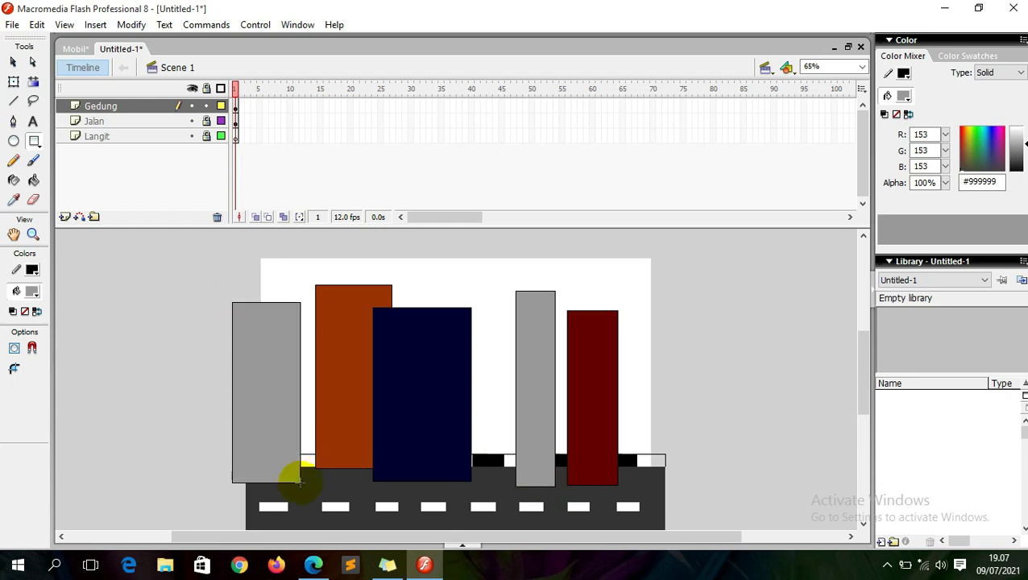
# Step: Move the Gedung layer below the Jalan layer, unlocking Jalan for the reorder and locking it again
pyautogui.click(13, 62)
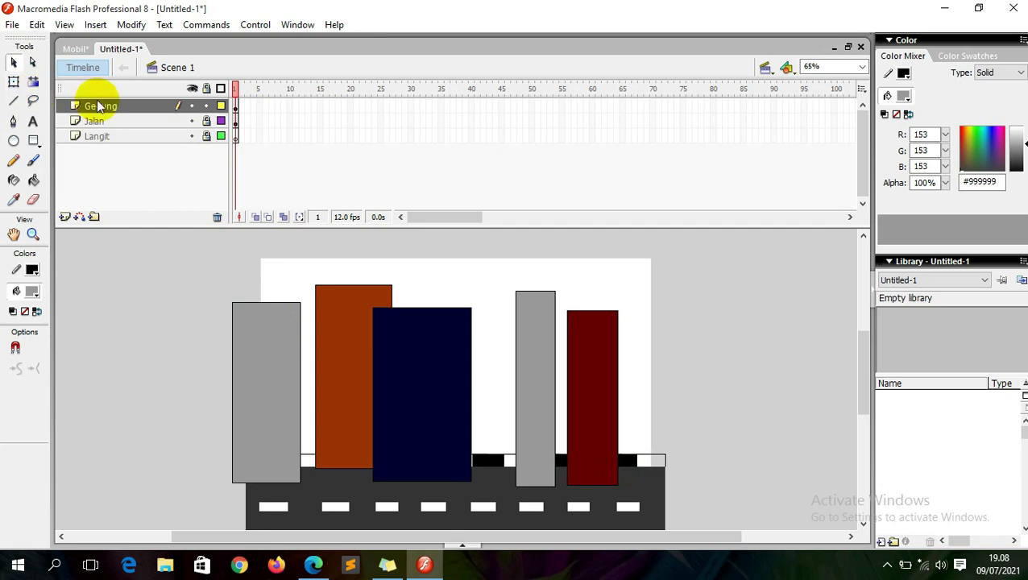
pyautogui.click(206, 121)
pyautogui.moveTo(127, 106); pyautogui.dragTo(103, 128)
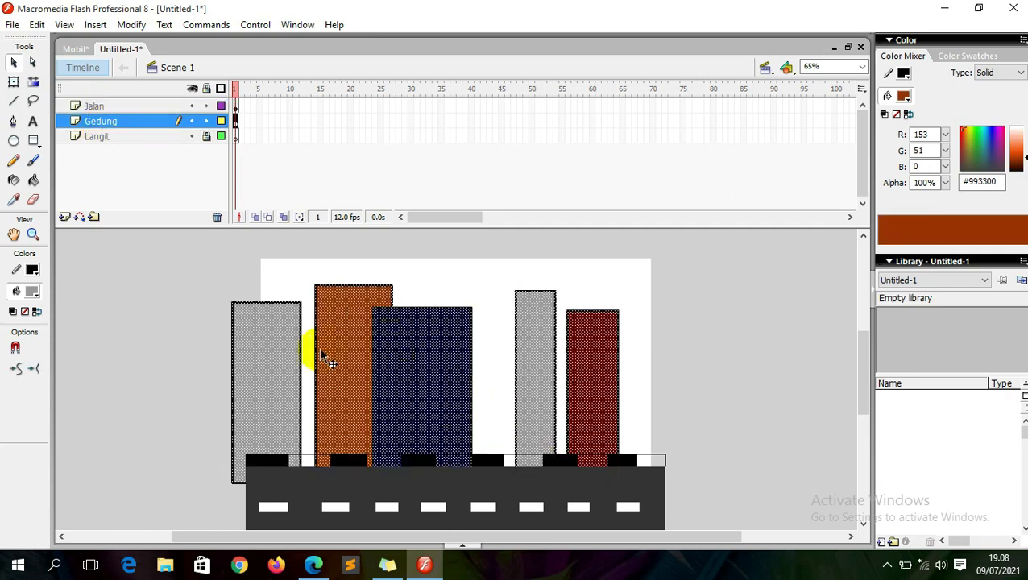
pyautogui.click(145, 150)
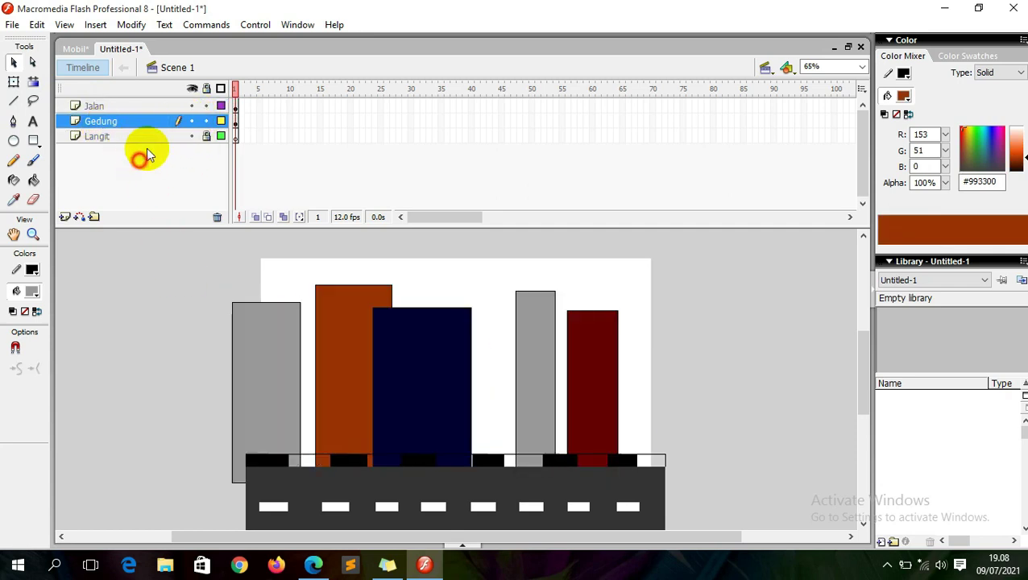
pyautogui.click(205, 107)
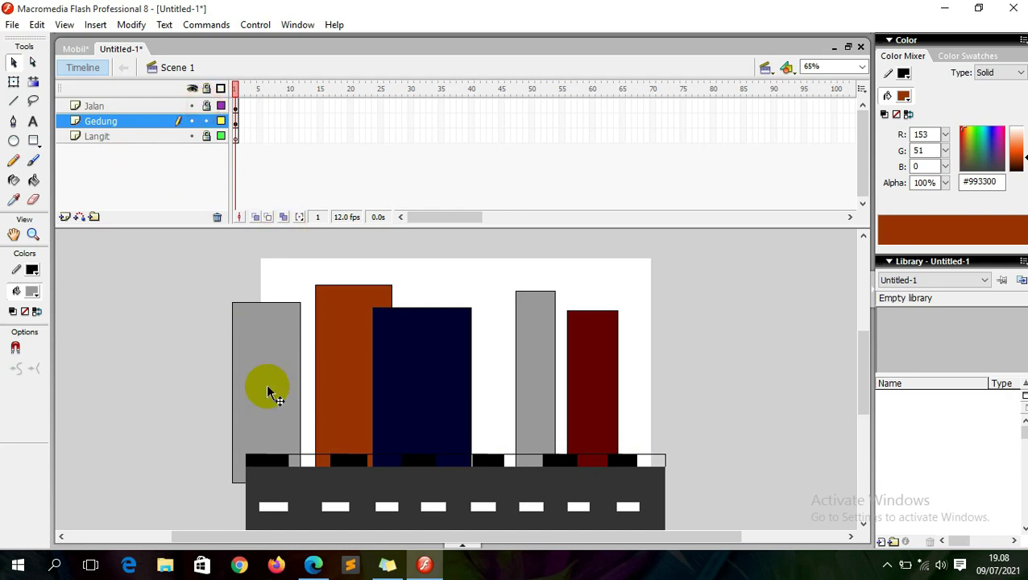
pyautogui.click(156, 368)
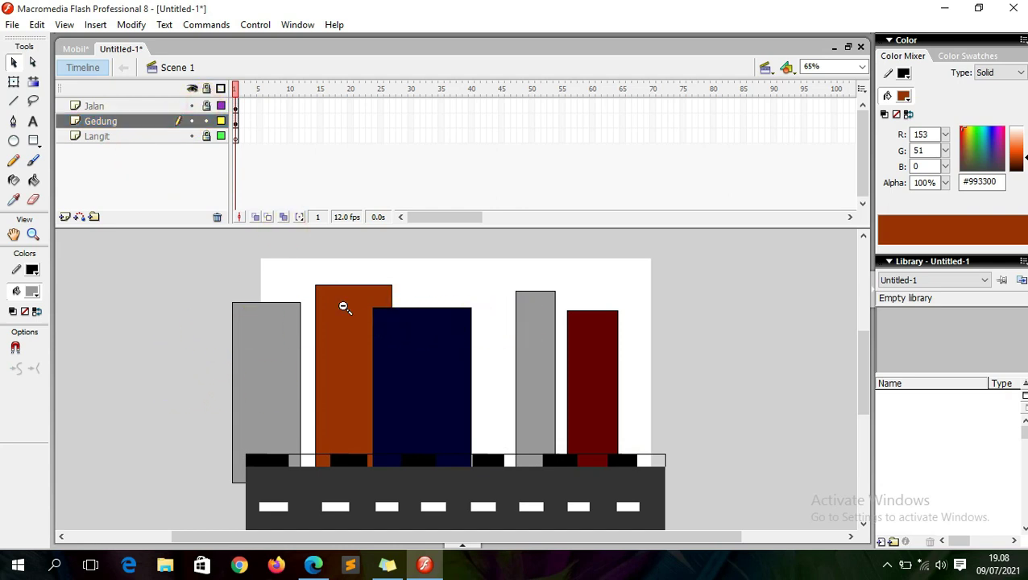
# Step: Draw a small upright window with dark grey fill #333333 in the upper right corner of the leftmost grey building
pyautogui.moveTo(208, 251); pyautogui.dragTo(646, 479)
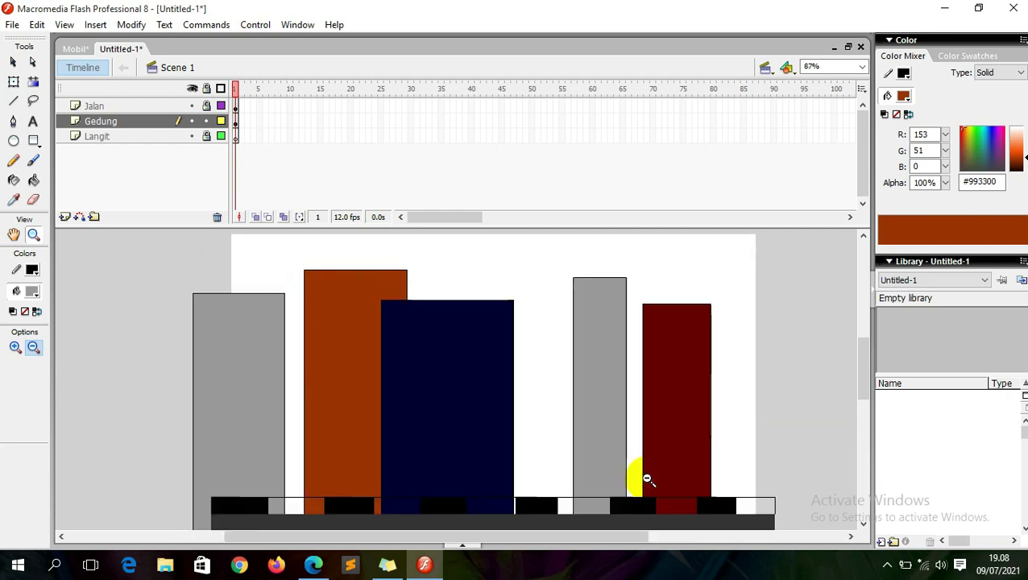
pyautogui.moveTo(178, 285); pyautogui.dragTo(311, 522)
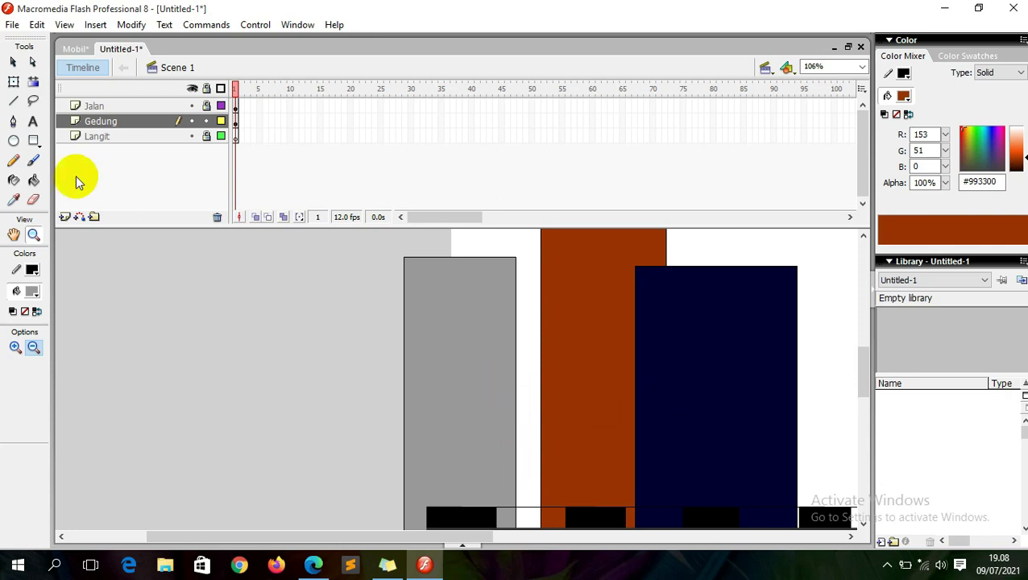
pyautogui.click(34, 141)
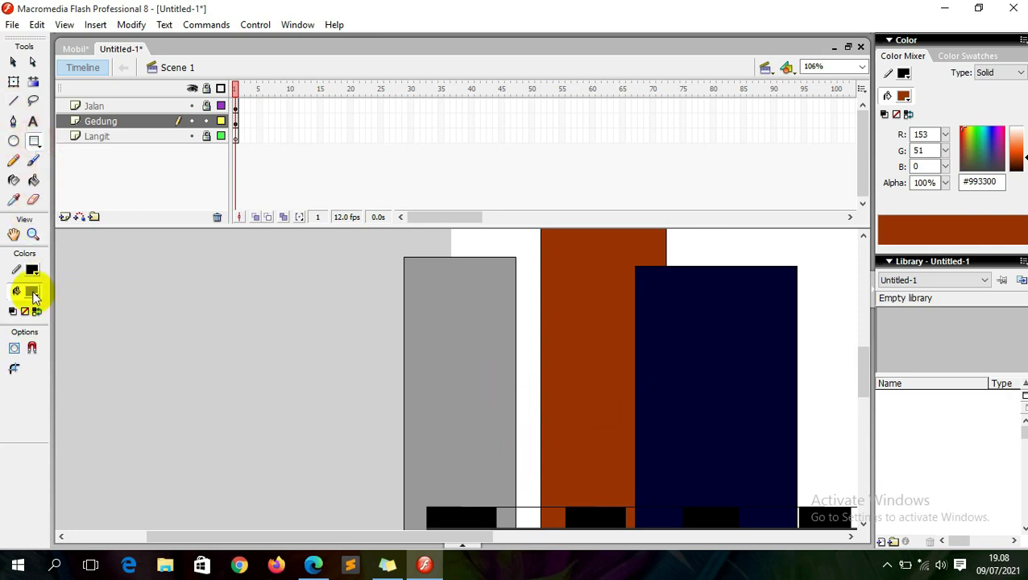
pyautogui.click(33, 293)
pyautogui.click(30, 344)
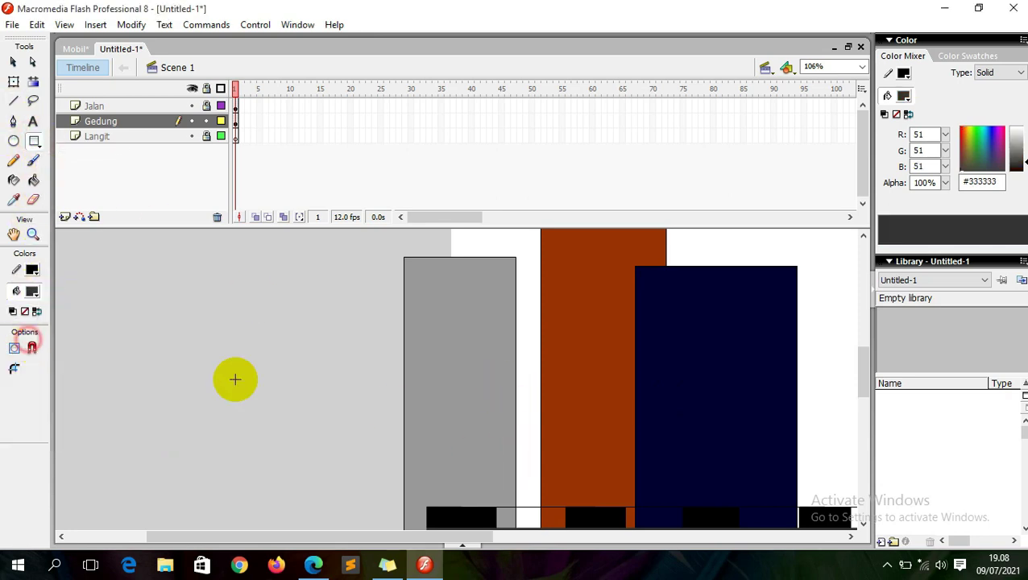
pyautogui.click(33, 291)
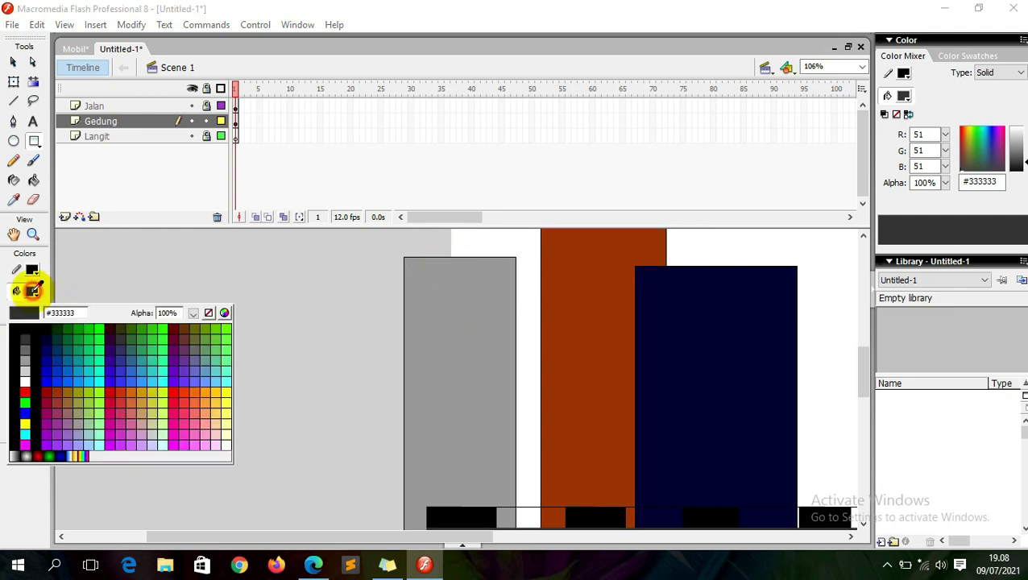
pyautogui.click(24, 339)
pyautogui.moveTo(488, 266); pyautogui.dragTo(504, 300)
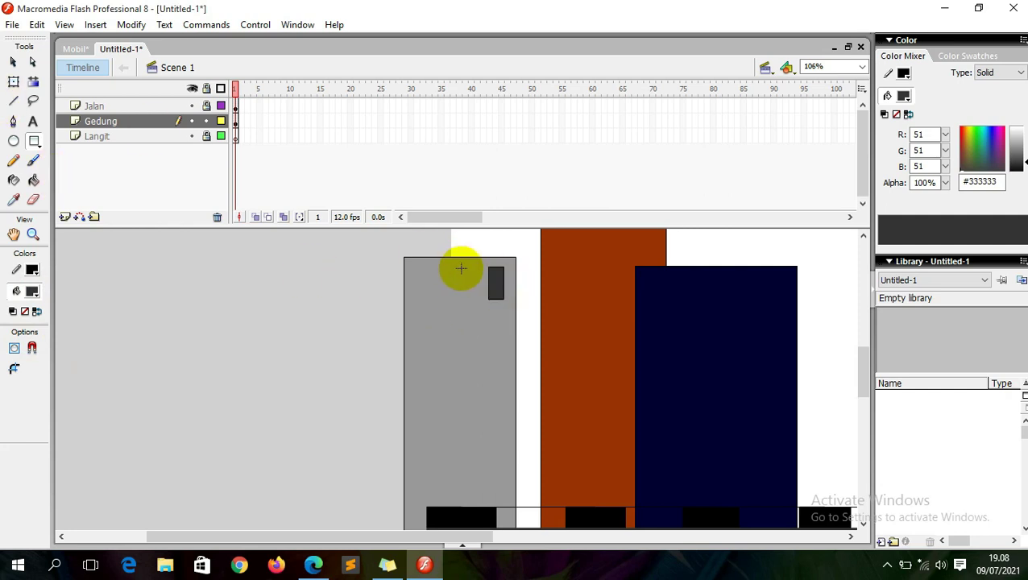
# Step: Delete the black outline around the window on the leftmost grey building, keeping its dark fill
pyautogui.click(13, 61)
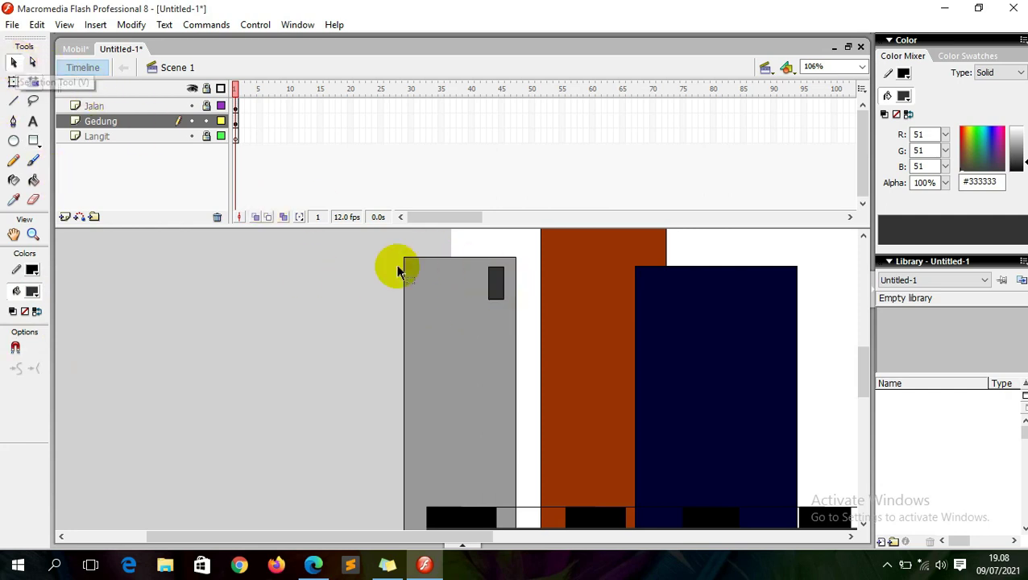
pyautogui.click(495, 282)
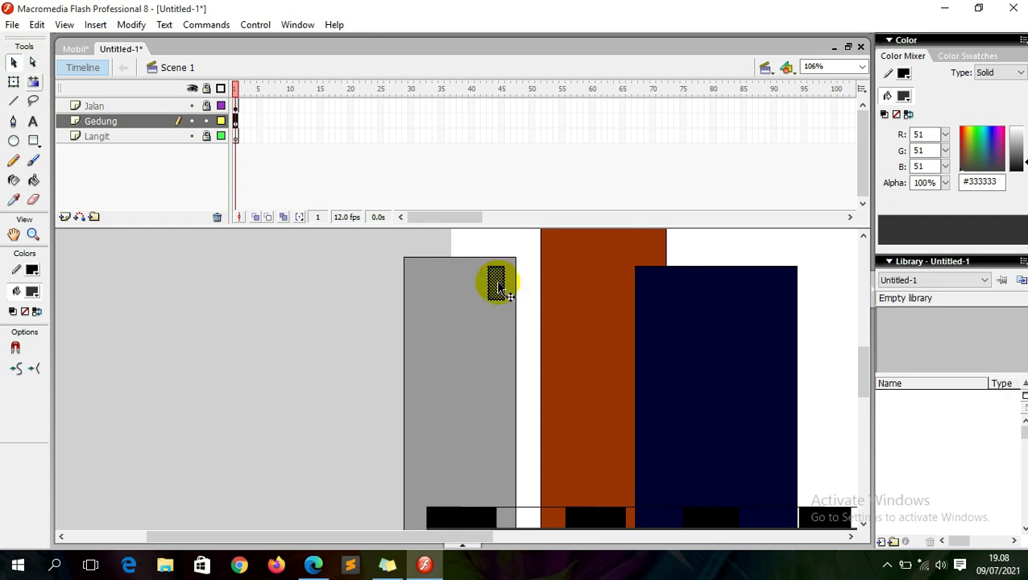
pyautogui.click(326, 279)
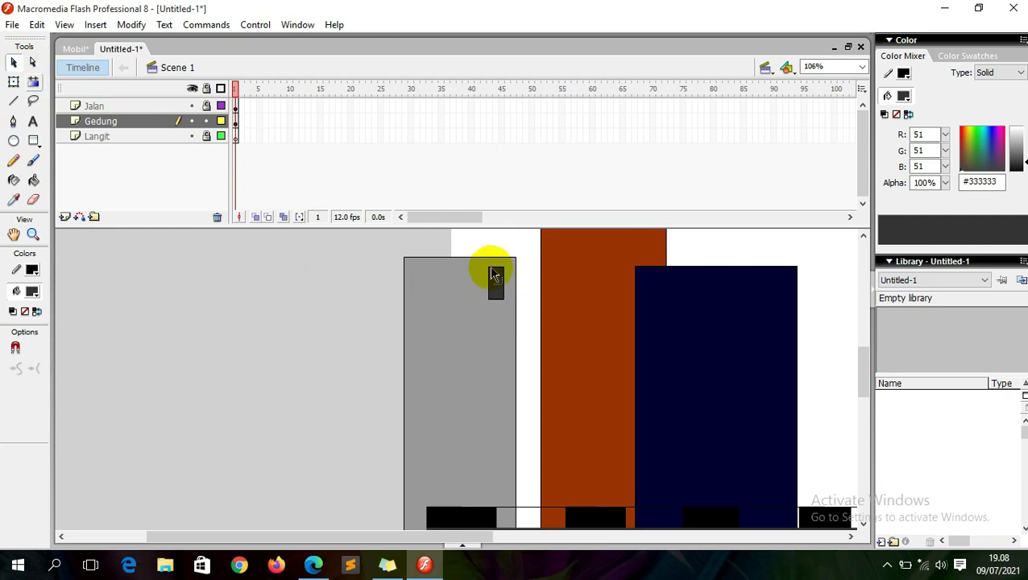
pyautogui.click(494, 274)
pyautogui.press('Escape')
pyautogui.click(494, 275)
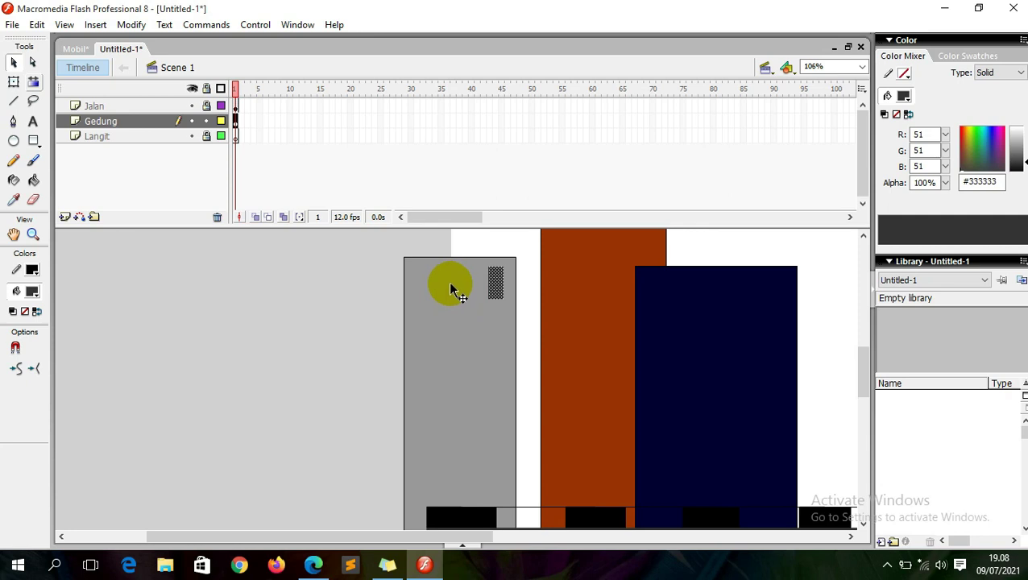
pyautogui.hotkey('ctrl', 'v')
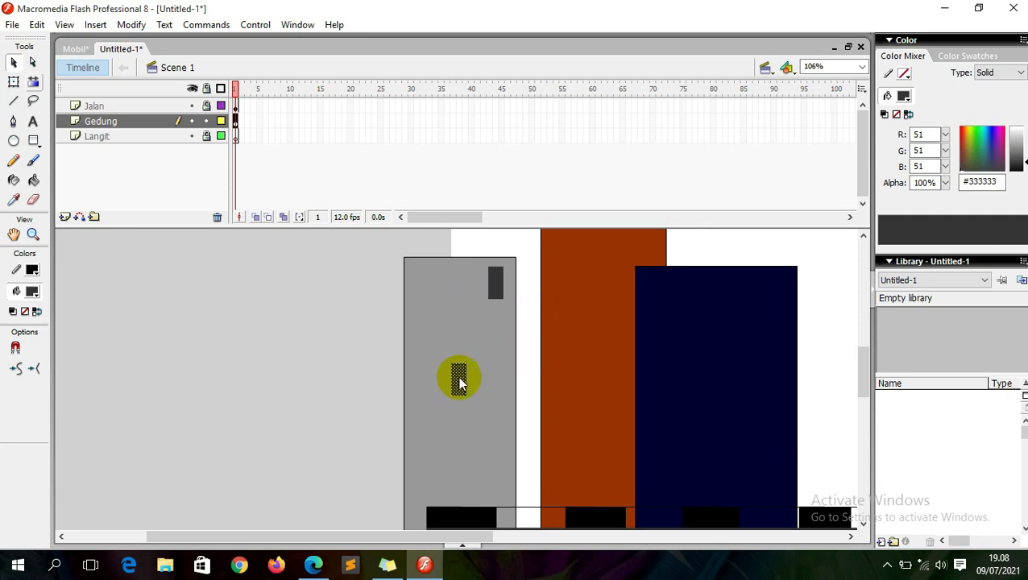
pyautogui.moveTo(461, 384)
pyautogui.mouseDown()
pyautogui.moveTo(459, 358)
pyautogui.moveTo(499, 261)
pyautogui.moveTo(499, 271)
pyautogui.mouseUp()
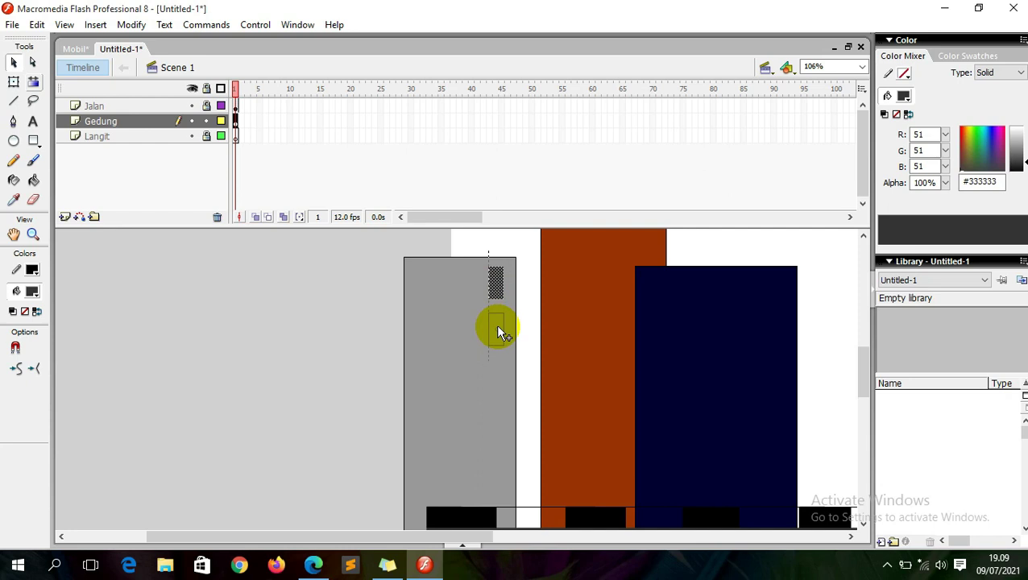
# Step: Duplicate the window straight down the leftmost grey building to form an evenly spaced column of five windows
pyautogui.moveTo(498, 326); pyautogui.dragTo(498, 326)
pyautogui.click(497, 283)
pyautogui.moveTo(498, 289); pyautogui.dragTo(500, 317)
pyautogui.hotkey('ctrl', 'z')
pyautogui.click(498, 328)
pyautogui.moveTo(503, 324); pyautogui.dragTo(501, 370)
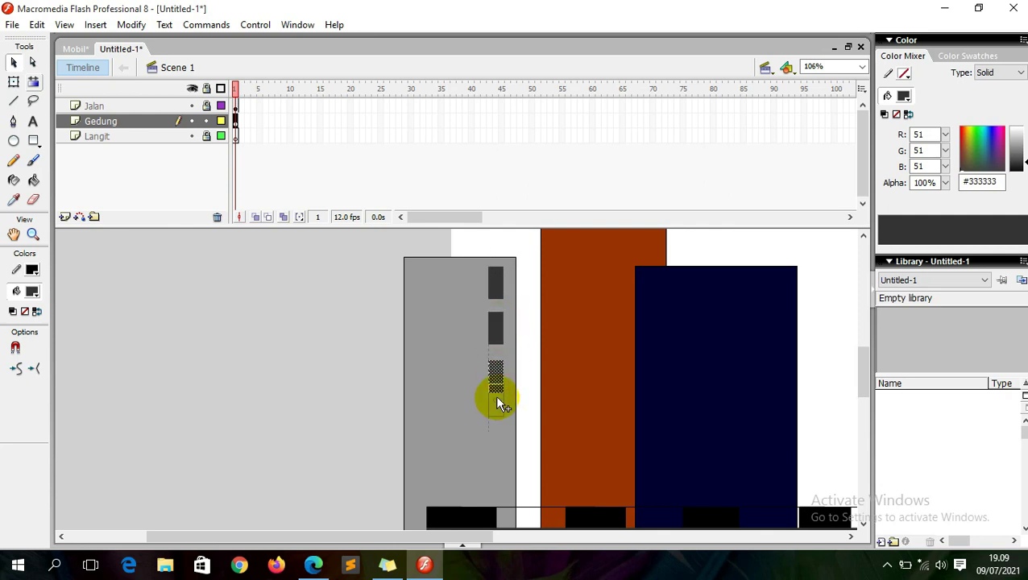
pyautogui.moveTo(497, 416)
pyautogui.mouseDown()
pyautogui.moveTo(497, 474)
pyautogui.moveTo(494, 466)
pyautogui.mouseUp()
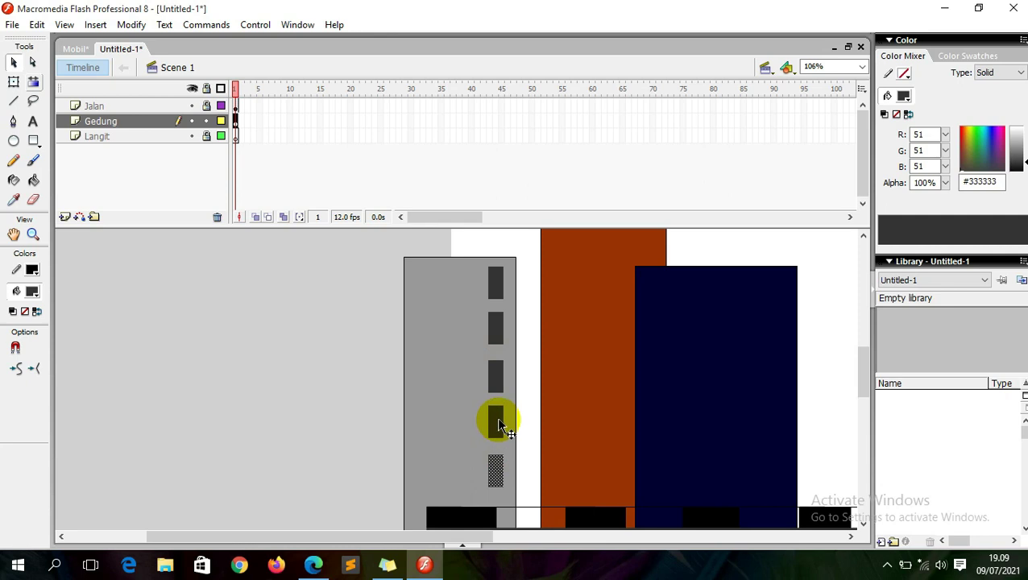
# Step: Select all five windows and duplicate them as a second column immediately to their left on the grey building
pyautogui.click(497, 418)
pyautogui.keyDown('shift'); pyautogui.click(497, 326); pyautogui.keyUp('shift')
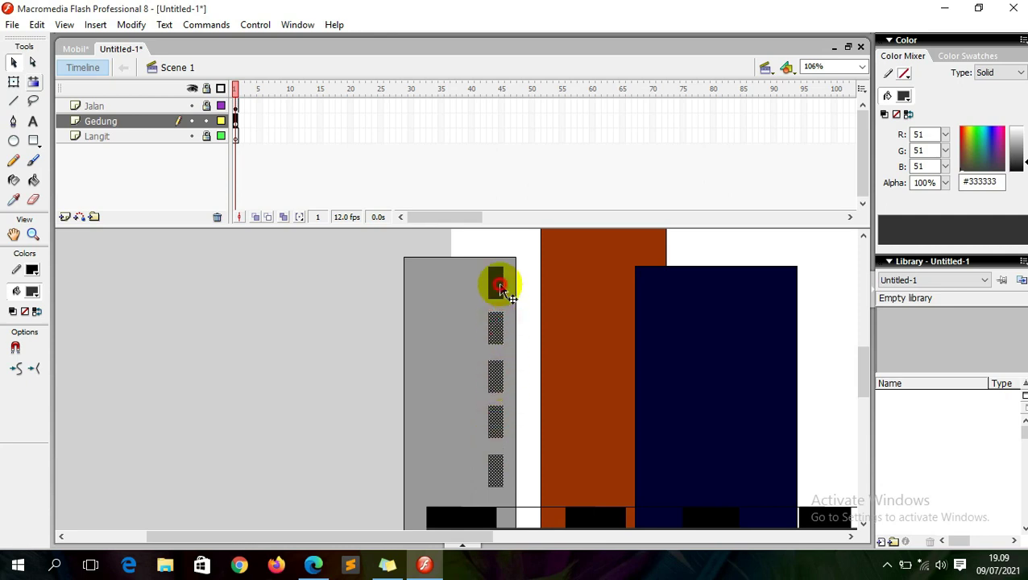
pyautogui.moveTo(497, 326)
pyautogui.mouseDown()
pyautogui.moveTo(475, 339)
pyautogui.moveTo(466, 328)
pyautogui.mouseUp()
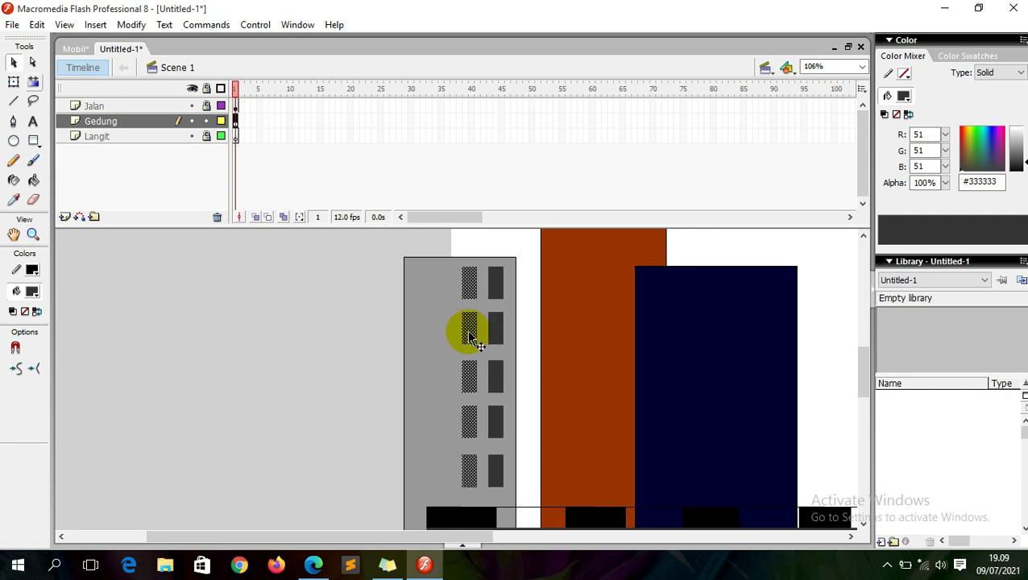
# Step: Select both window columns on the grey building and place a copy of them on the upper left part of the brown building
pyautogui.moveTo(481, 535); pyautogui.dragTo(555, 536)
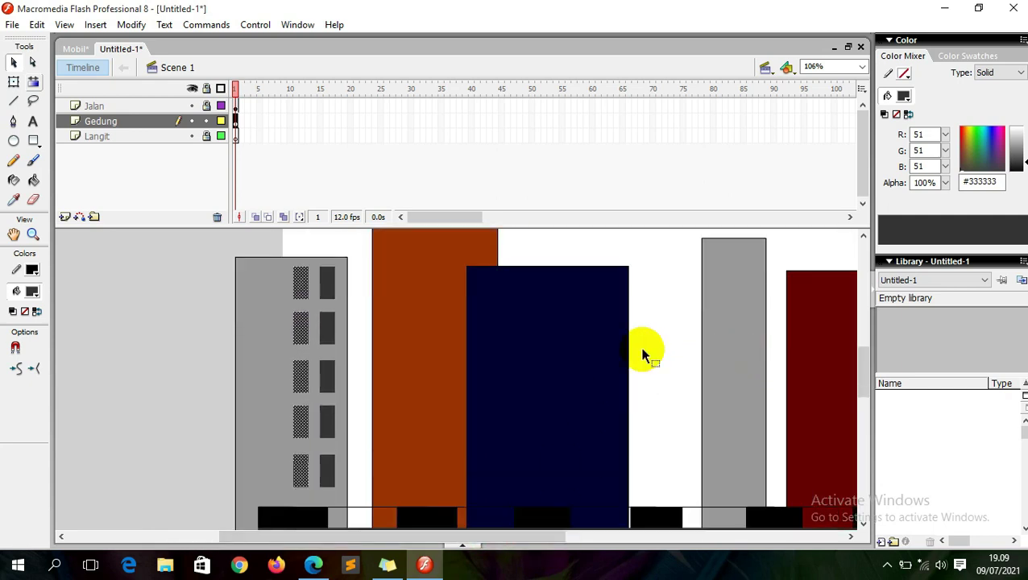
pyautogui.moveTo(864, 356); pyautogui.dragTo(865, 355)
pyautogui.click(330, 297)
pyautogui.keyDown('shift'); pyautogui.click(330, 342); pyautogui.keyUp('shift')
pyautogui.keyDown('shift'); pyautogui.click(330, 388); pyautogui.keyUp('shift')
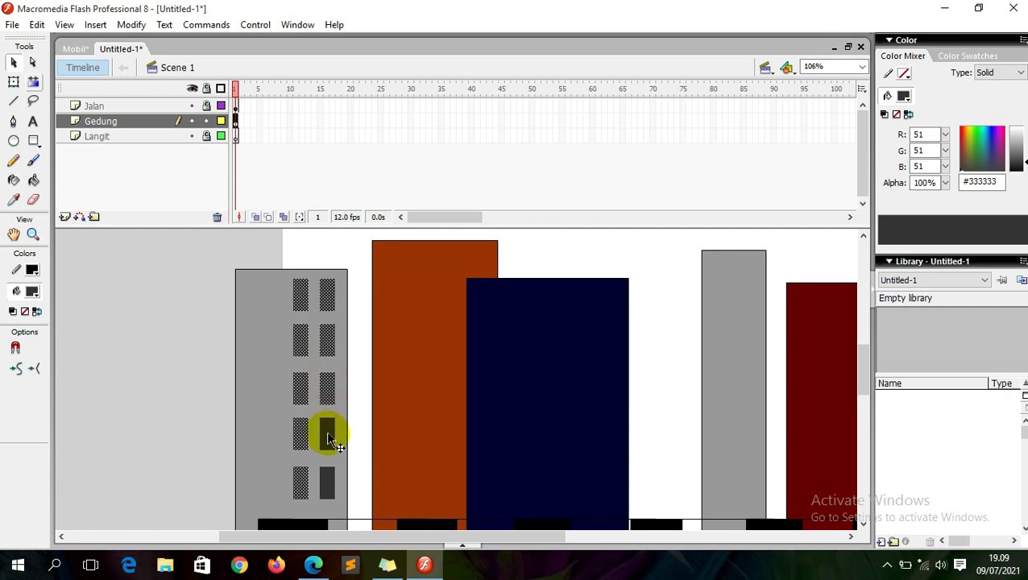
pyautogui.keyDown('shift'); pyautogui.click(330, 433); pyautogui.keyUp('shift')
pyautogui.keyDown('shift'); pyautogui.click(328, 476); pyautogui.keyUp('shift')
pyautogui.moveTo(340, 351); pyautogui.dragTo(415, 313)
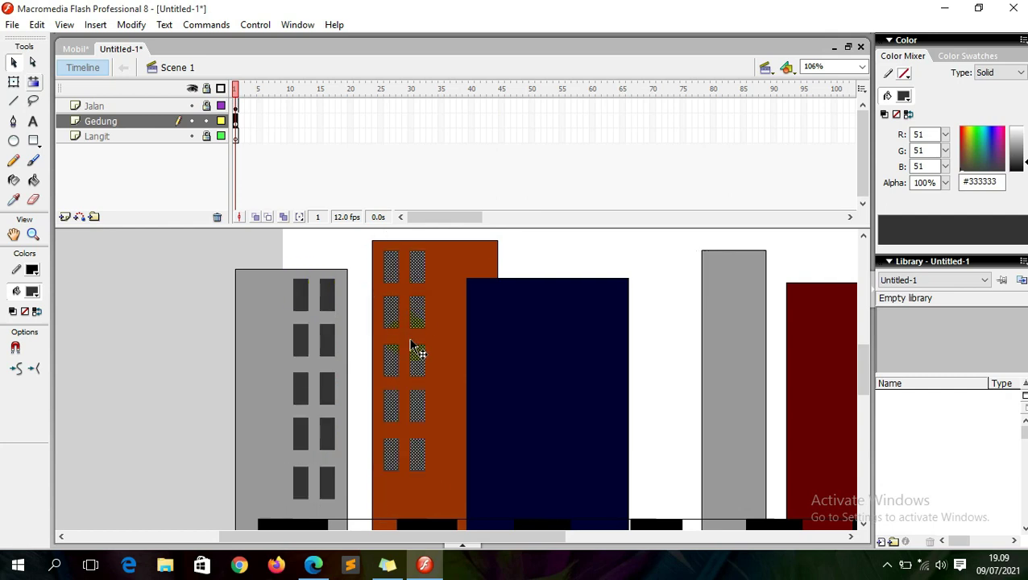
# Step: Duplicate the brown building's left window column to form a third column to the right of the existing two
pyautogui.click(195, 292)
pyautogui.click(397, 271)
pyautogui.keyDown('shift'); pyautogui.click(392, 310); pyautogui.keyUp('shift')
pyautogui.keyDown('shift'); pyautogui.click(393, 362); pyautogui.keyUp('shift')
pyautogui.keyDown('shift'); pyautogui.click(395, 407); pyautogui.keyUp('shift')
pyautogui.keyDown('shift'); pyautogui.click(395, 461); pyautogui.keyUp('shift')
pyautogui.moveTo(394, 416)
pyautogui.mouseDown()
pyautogui.moveTo(446, 408)
pyautogui.moveTo(449, 418)
pyautogui.mouseUp()
pyautogui.click(190, 268)
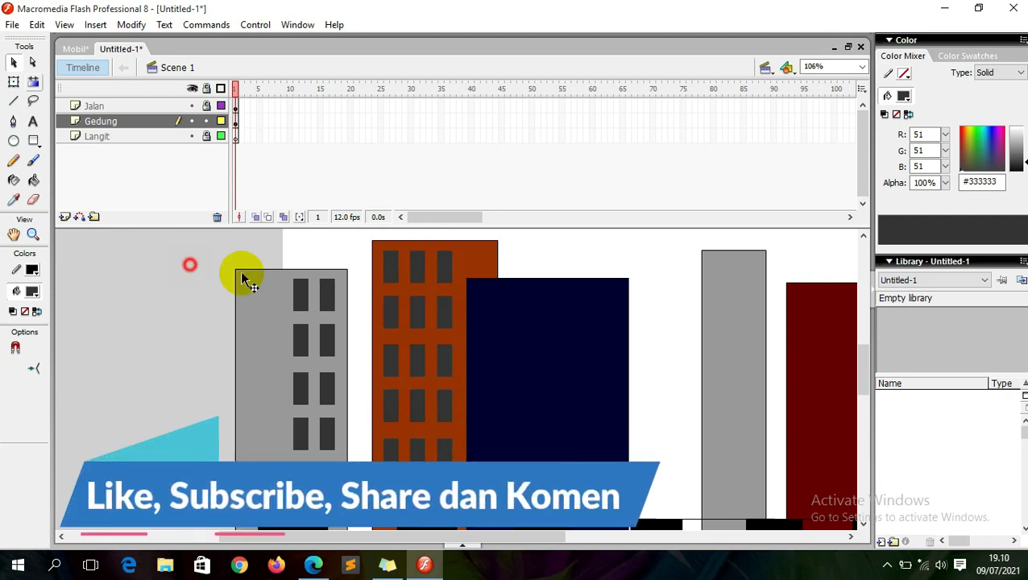
# Step: Duplicate the brown building's lowest row of three windows straight down to form a sixth row
pyautogui.click(393, 449)
pyautogui.keyDown('shift'); pyautogui.click(418, 454); pyautogui.keyUp('shift')
pyautogui.keyDown('shift'); pyautogui.click(446, 455); pyautogui.keyUp('shift')
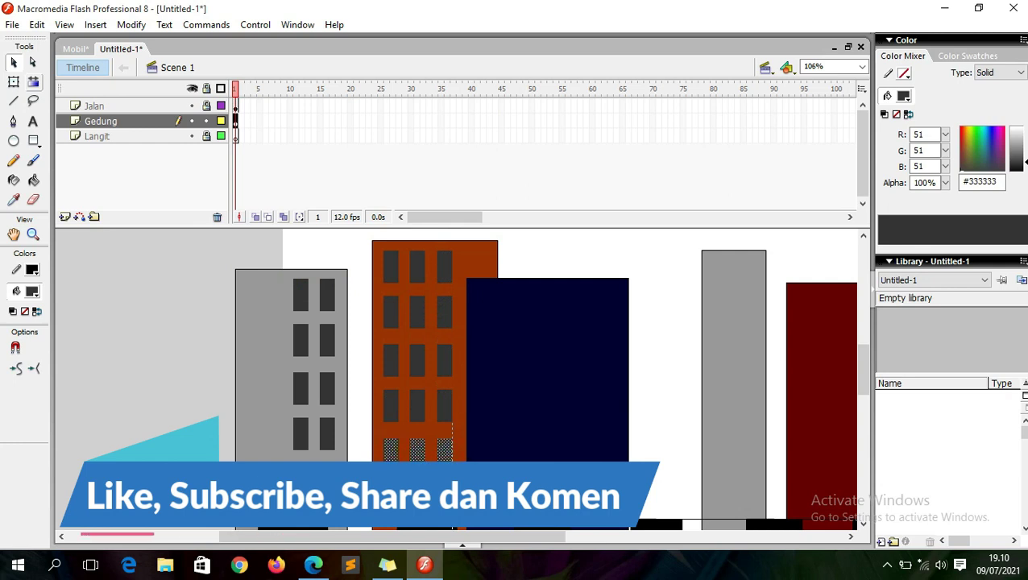
# Step: Try to add a copy of the brown building's top third-column window as a fourth one beside the navy building's edge
pyautogui.click(445, 273)
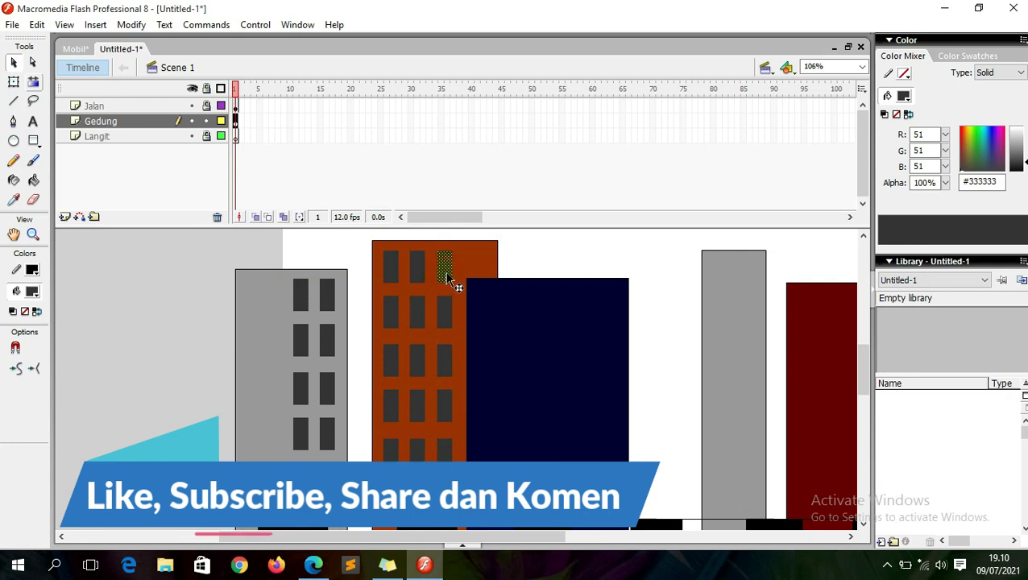
pyautogui.moveTo(448, 278); pyautogui.dragTo(476, 280)
pyautogui.click(174, 317)
pyautogui.click(475, 277)
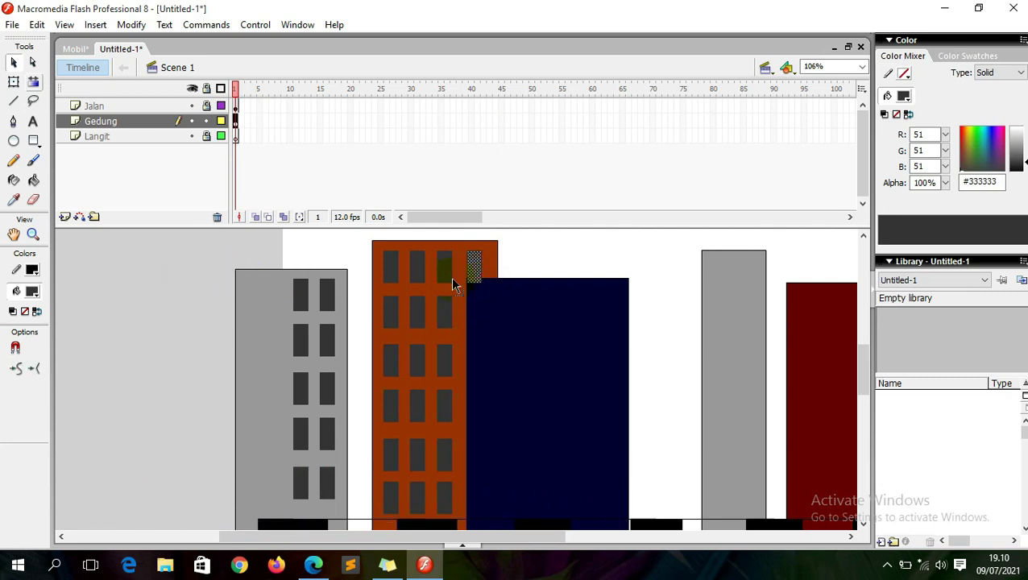
pyautogui.click(187, 277)
pyautogui.click(475, 290)
pyautogui.click(475, 271)
pyautogui.click(495, 280)
pyautogui.click(494, 282)
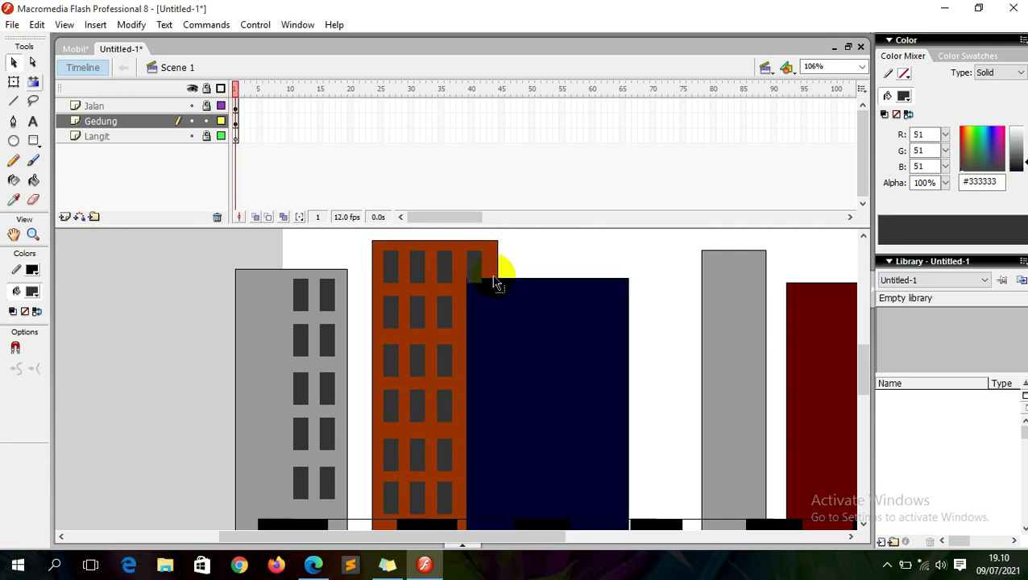
# Step: Shift the extra fourth window back onto the third column of the brown building's top row
pyautogui.hotkey('shift', 'Left')
pyautogui.hotkey('shift', 'Left')
pyautogui.hotkey('shift', 'Left')
pyautogui.hotkey('shift', 'Left')
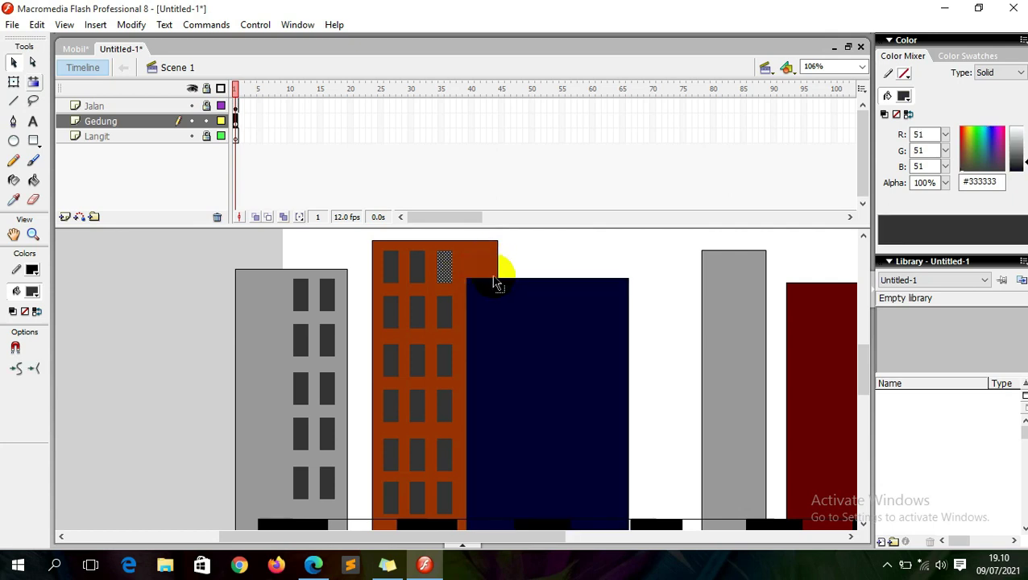
# Step: Select the lower five rows of the brown building's windows and place a copy on the left half of the navy building
pyautogui.click(157, 298)
pyautogui.click(440, 265)
pyautogui.moveTo(442, 272); pyautogui.dragTo(443, 313)
pyautogui.moveTo(443, 312); pyautogui.dragTo(433, 354)
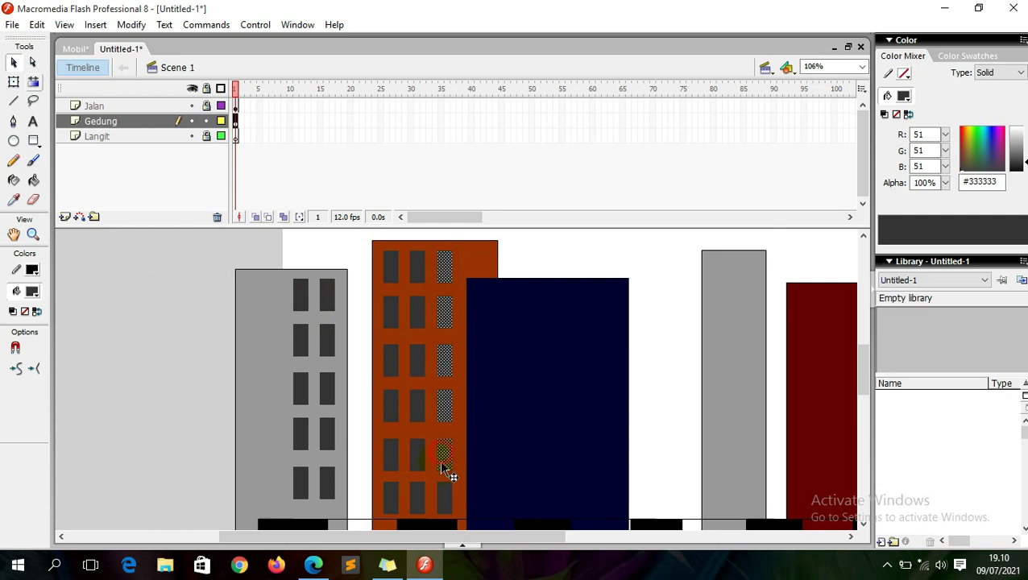
pyautogui.moveTo(431, 501); pyautogui.dragTo(427, 501)
pyautogui.moveTo(419, 500); pyautogui.dragTo(418, 479)
pyautogui.moveTo(418, 373); pyautogui.dragTo(425, 330)
pyautogui.moveTo(424, 330); pyautogui.dragTo(442, 287)
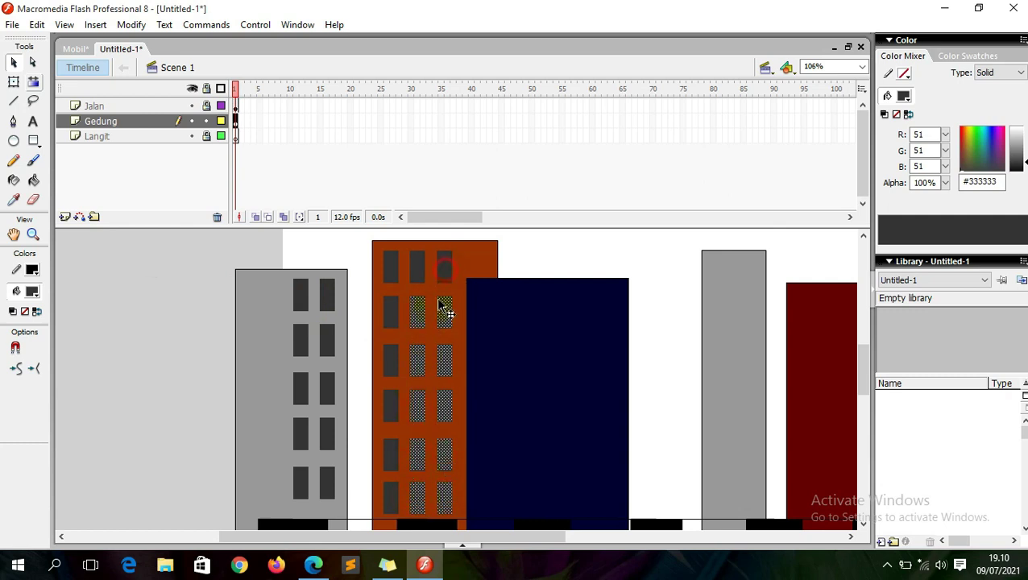
pyautogui.moveTo(392, 344); pyautogui.dragTo(390, 356)
pyautogui.moveTo(390, 356); pyautogui.dragTo(391, 404)
pyautogui.moveTo(391, 404); pyautogui.dragTo(392, 454)
pyautogui.moveTo(392, 454); pyautogui.dragTo(394, 491)
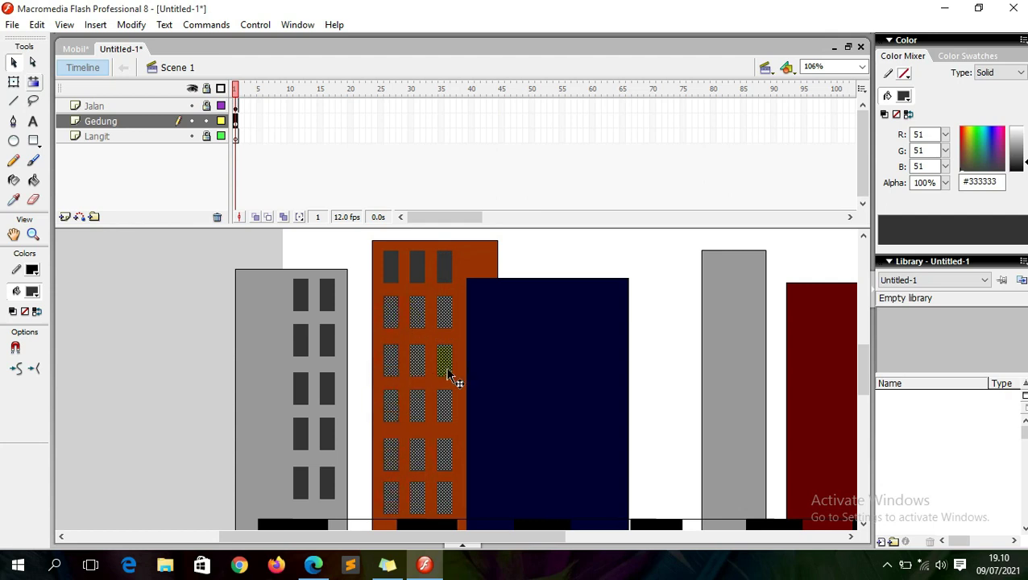
pyautogui.moveTo(445, 370); pyautogui.dragTo(475, 372)
pyautogui.moveTo(534, 372); pyautogui.dragTo(545, 367)
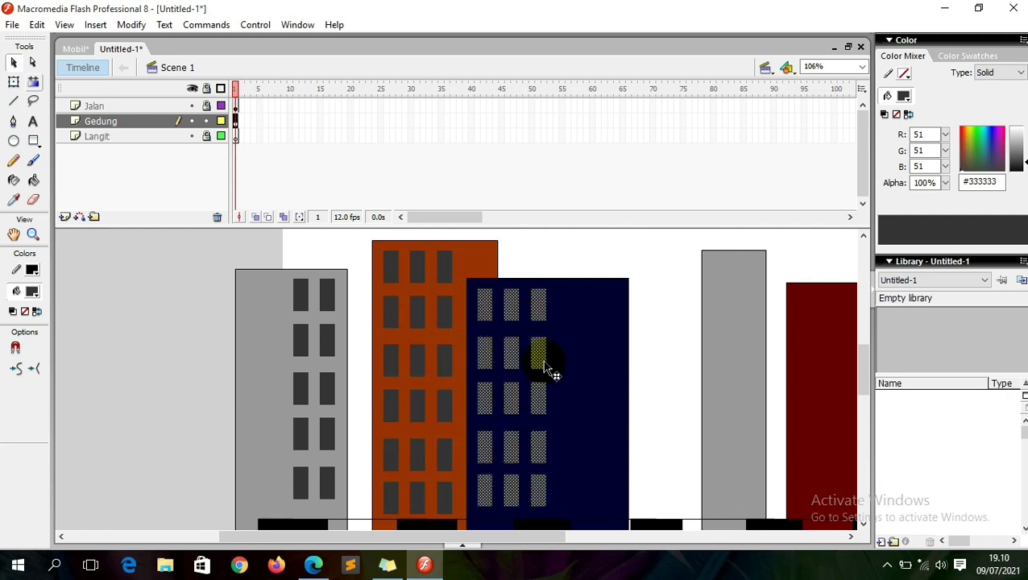
# Step: Duplicate the navy building's three window columns onto its right half to make six columns
pyautogui.moveTo(545, 367); pyautogui.dragTo(625, 361)
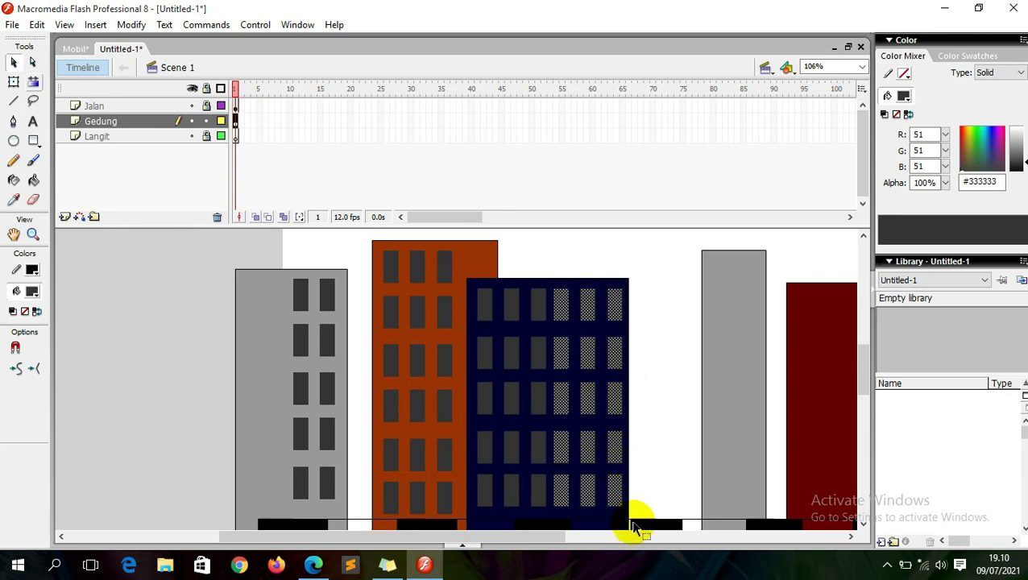
pyautogui.moveTo(545, 534); pyautogui.dragTo(614, 544)
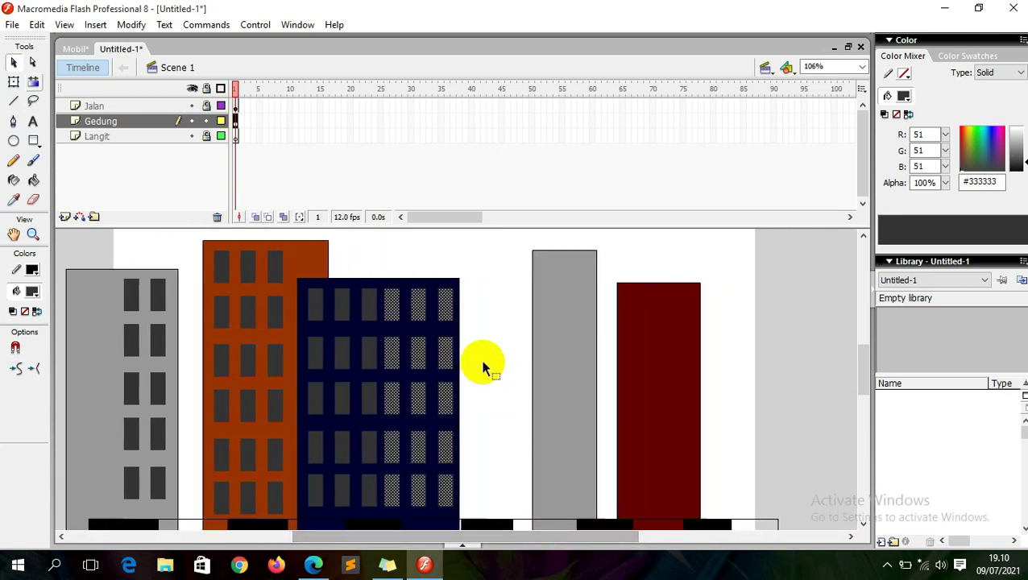
pyautogui.click(472, 308)
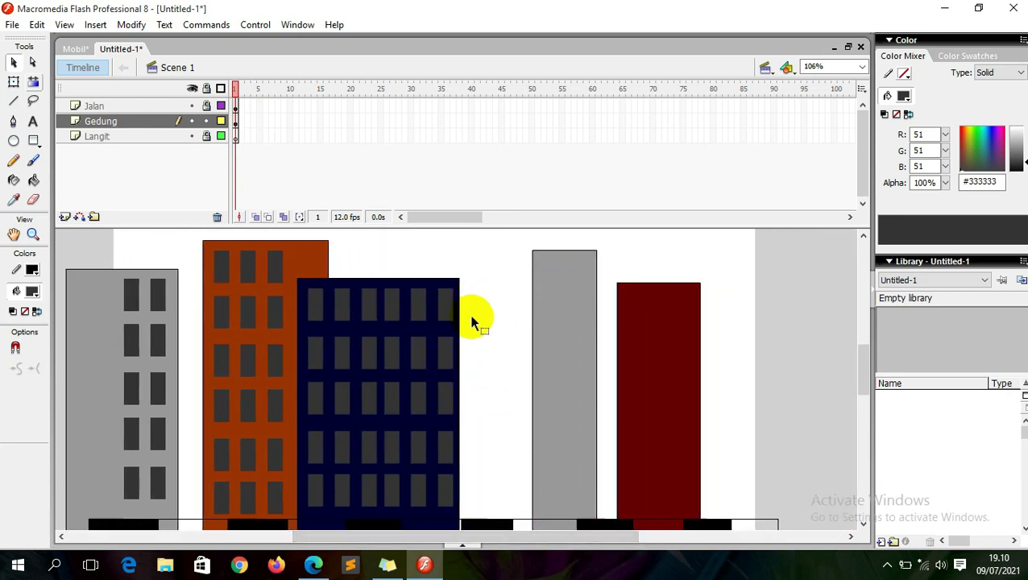
pyautogui.click(445, 306)
pyautogui.keyDown('shift'); pyautogui.click(418, 309); pyautogui.keyUp('shift')
pyautogui.click(436, 361)
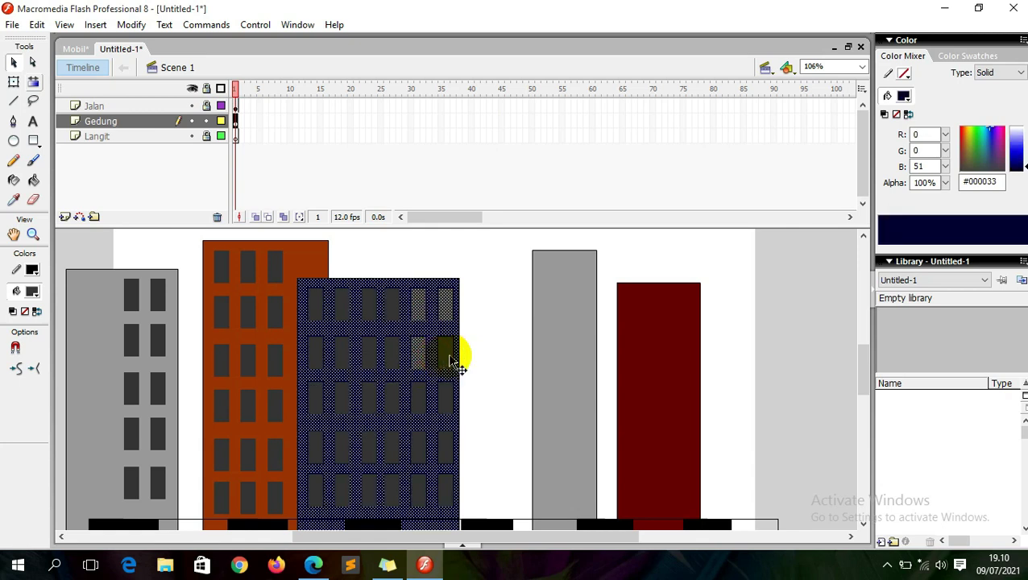
pyautogui.click(475, 338)
pyautogui.click(447, 351)
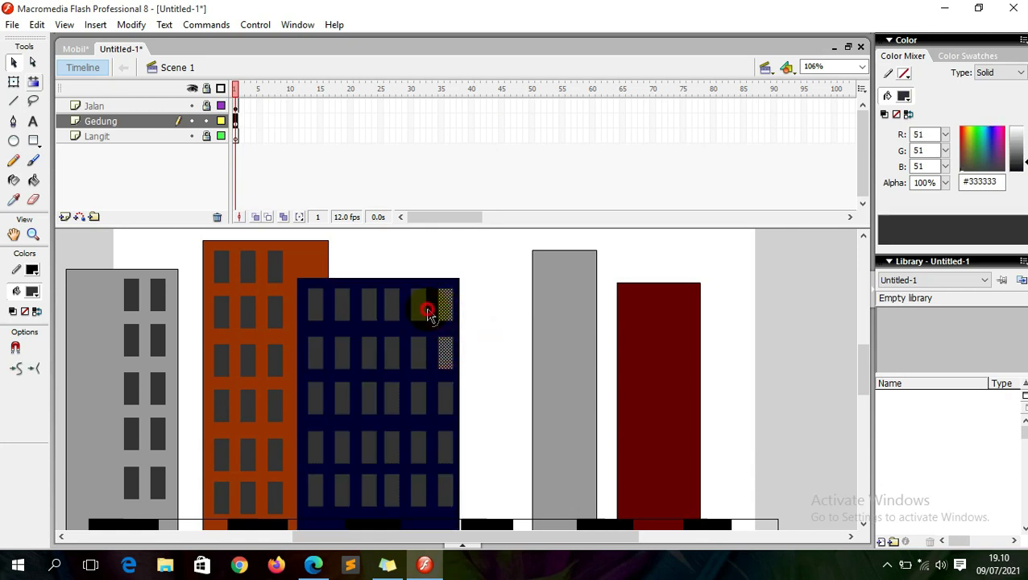
pyautogui.click(427, 312)
pyautogui.click(495, 316)
# Step: Select the navy building's two rightmost window columns and place a copy on the narrow grey building
pyautogui.click(418, 306)
pyautogui.keyDown('shift'); pyautogui.click(445, 306); pyautogui.keyUp('shift')
pyautogui.keyDown('shift'); pyautogui.click(416, 355); pyautogui.keyUp('shift')
pyautogui.keyDown('shift'); pyautogui.click(450, 400); pyautogui.keyUp('shift')
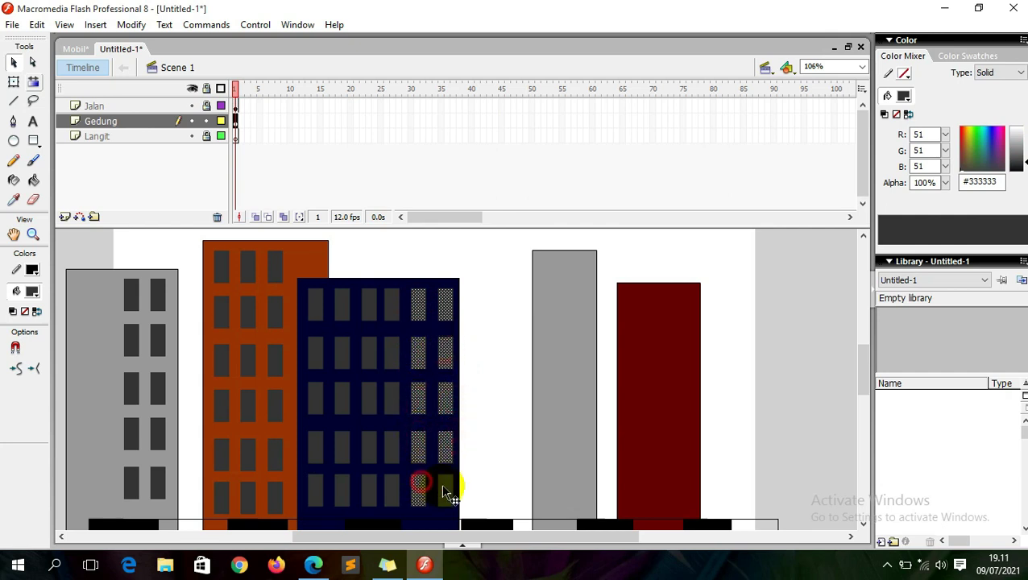
pyautogui.moveTo(451, 485); pyautogui.dragTo(580, 460)
pyautogui.click(806, 394)
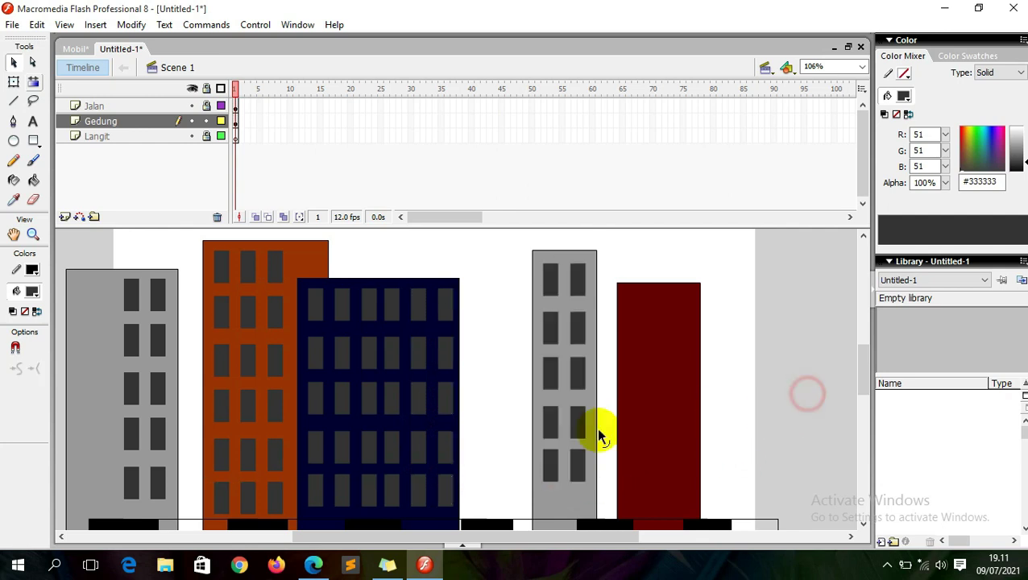
# Step: Copy the narrow grey building's two window columns onto the left part of the dark red building
pyautogui.click(552, 444)
pyautogui.moveTo(575, 427); pyautogui.dragTo(662, 458)
pyautogui.click(793, 360)
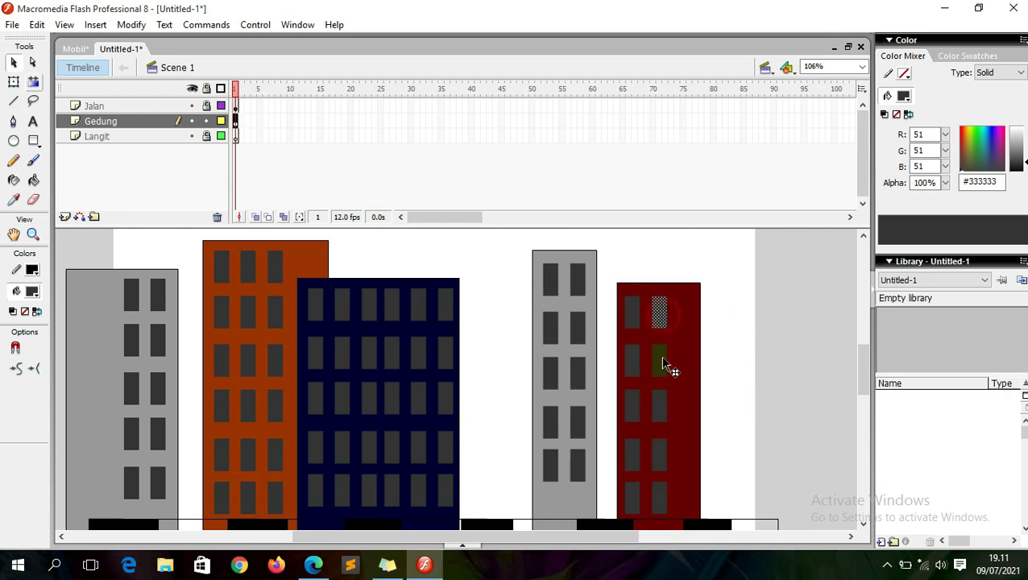
# Step: Duplicate the dark red building's second window column to its right as a third column
pyautogui.keyDown('shift'); pyautogui.click(654, 409); pyautogui.keyUp('shift')
pyautogui.moveTo(663, 466); pyautogui.dragTo(686, 465)
pyautogui.click(781, 392)
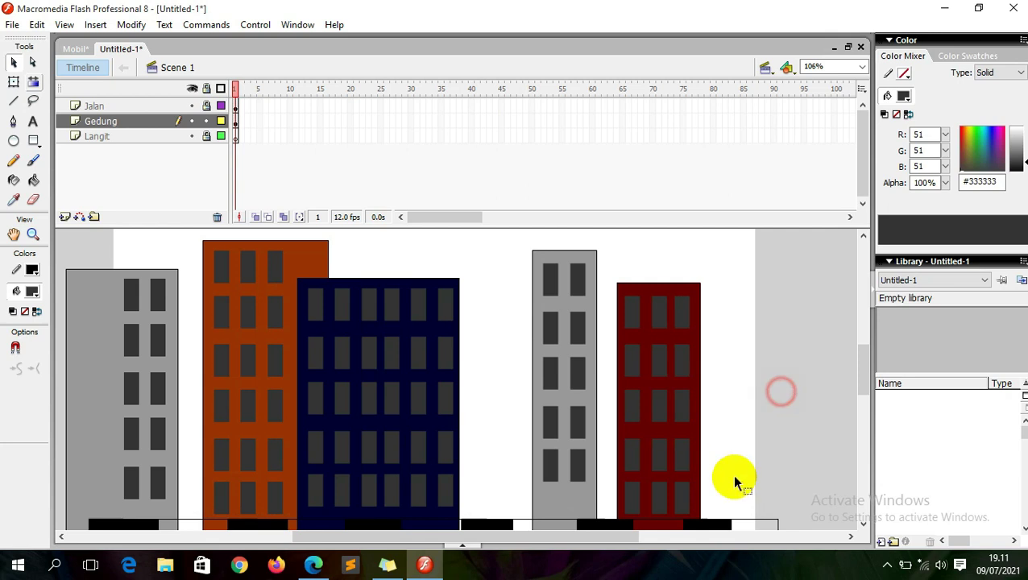
# Step: Set the fill color to #666666 and use Paint Bucket to recolor scattered windows on the leftmost grey and brown buildings
pyautogui.moveTo(627, 539); pyautogui.dragTo(608, 539)
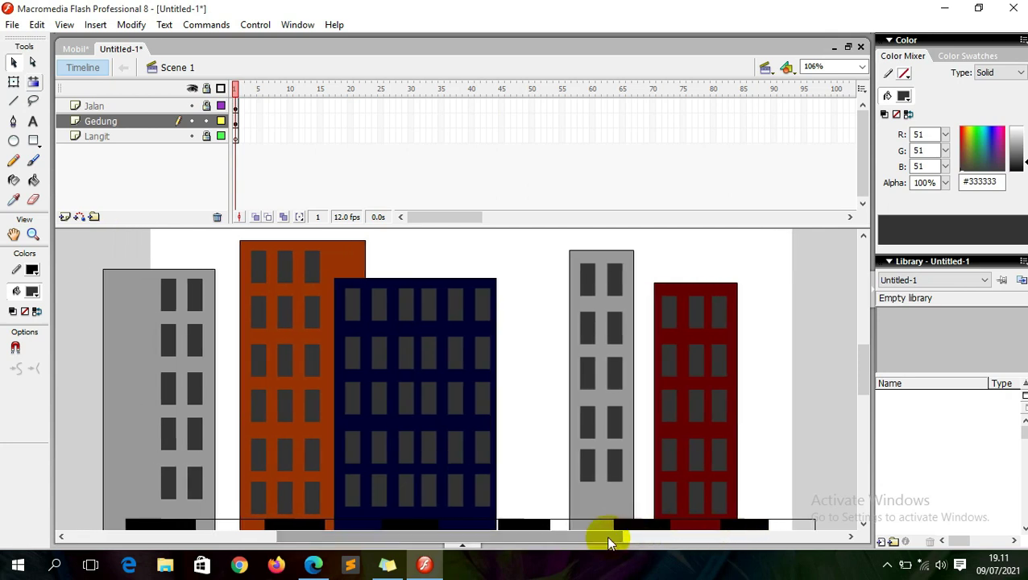
pyautogui.click(32, 292)
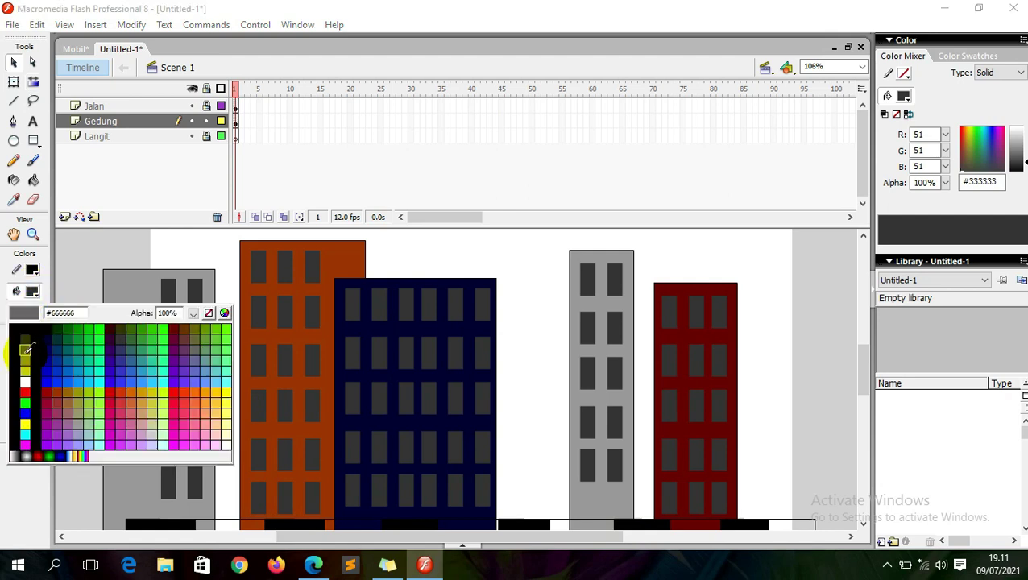
pyautogui.click(26, 348)
pyautogui.click(34, 181)
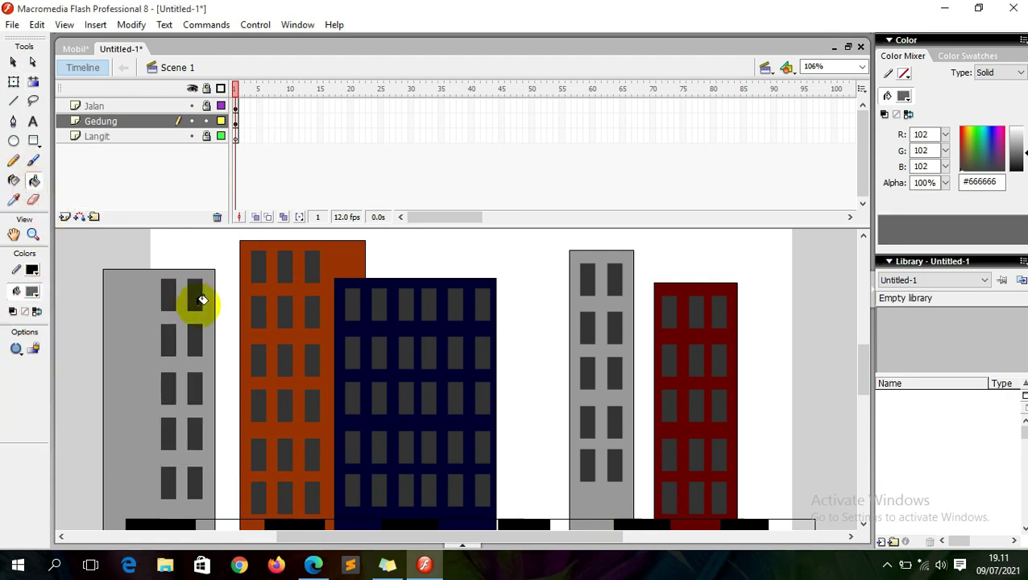
pyautogui.click(199, 298)
pyautogui.click(195, 342)
pyautogui.click(168, 388)
pyautogui.click(171, 433)
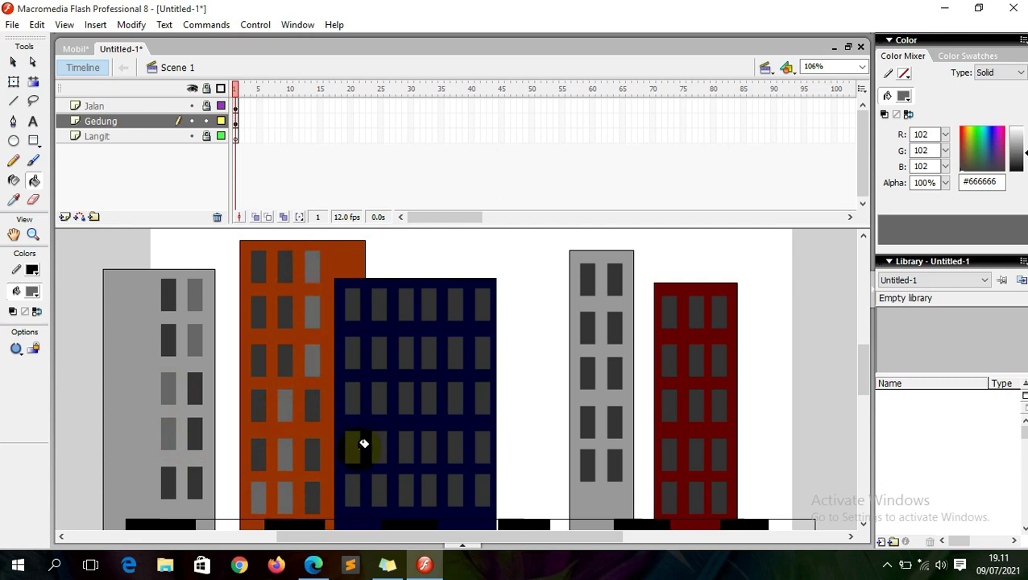
# Step: Fill a scattered selection of the navy building's windows with #666666, leaving the wall navy
pyautogui.click(378, 447)
pyautogui.click(379, 489)
pyautogui.click(406, 489)
pyautogui.click(406, 447)
pyautogui.click(428, 390)
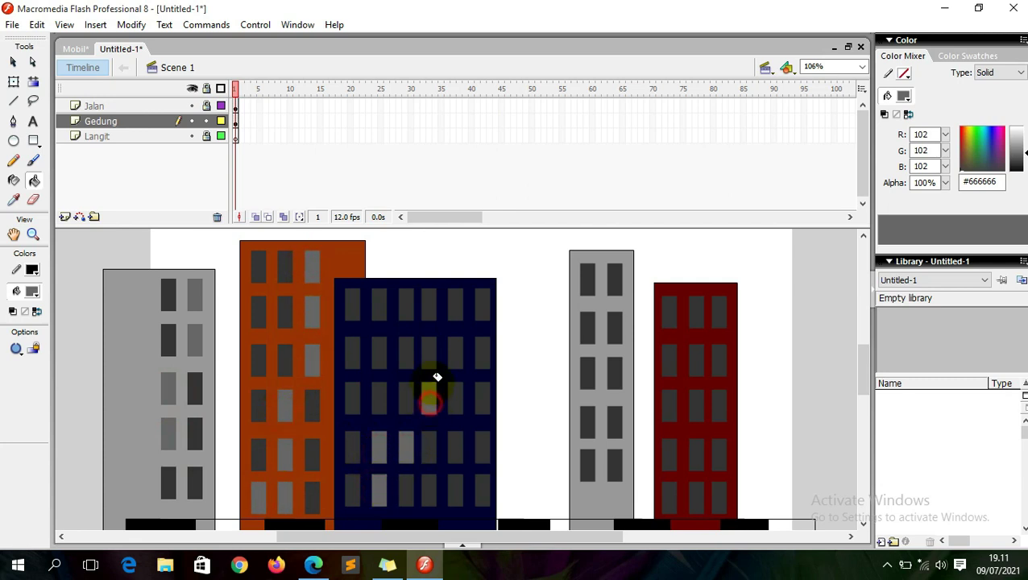
pyautogui.click(428, 348)
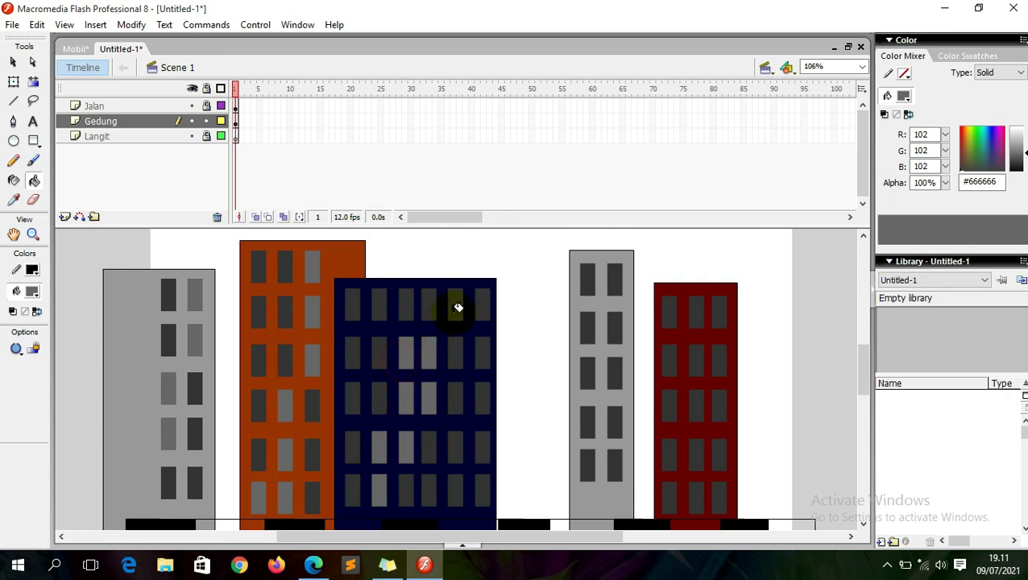
pyautogui.click(457, 308)
pyautogui.click(486, 304)
pyautogui.click(384, 418)
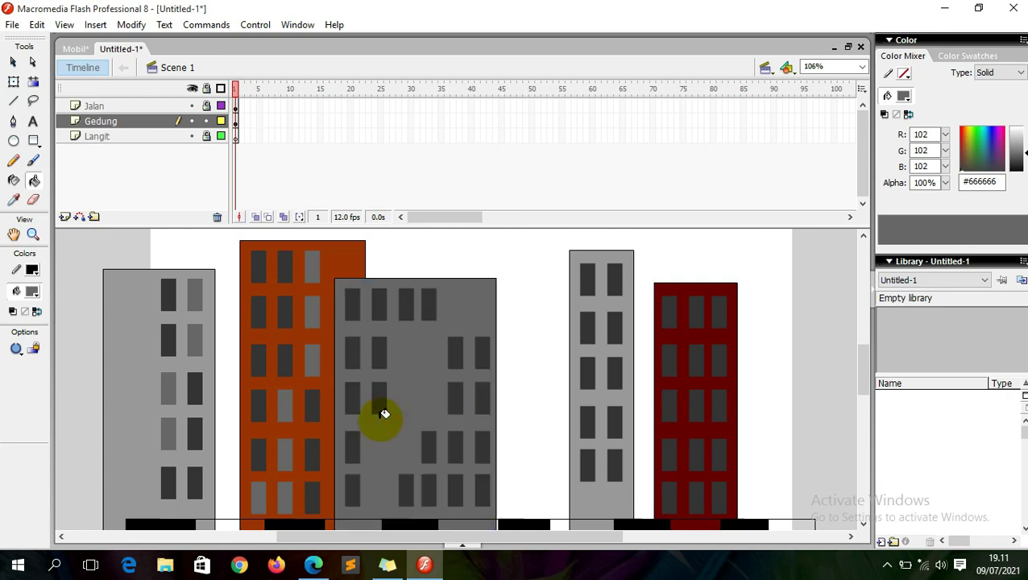
pyautogui.hotkey('ctrl', 'z')
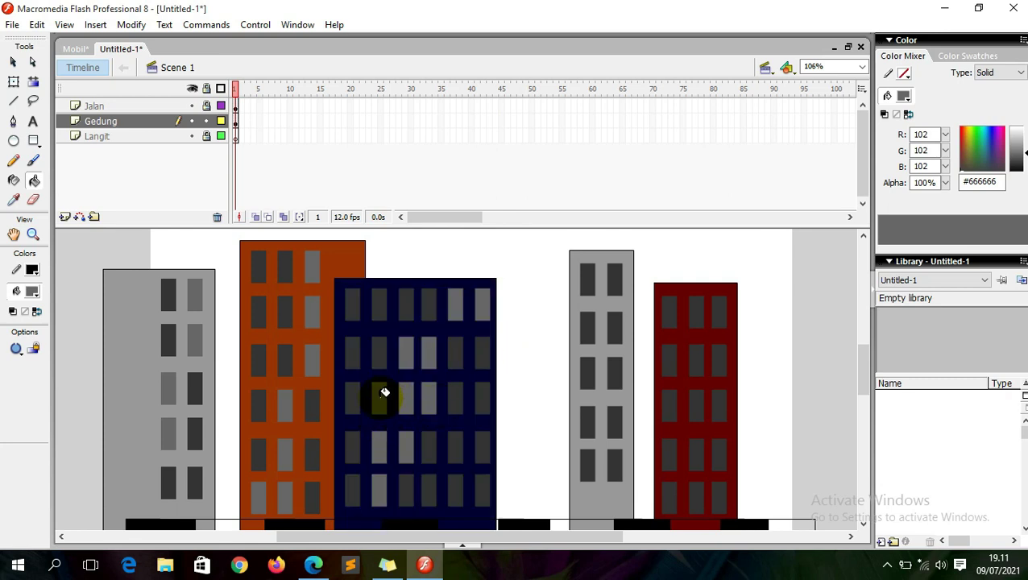
# Step: Fill the narrow grey building's whole right window column and its bottom-left window with #666666
pyautogui.click(587, 465)
pyautogui.click(613, 420)
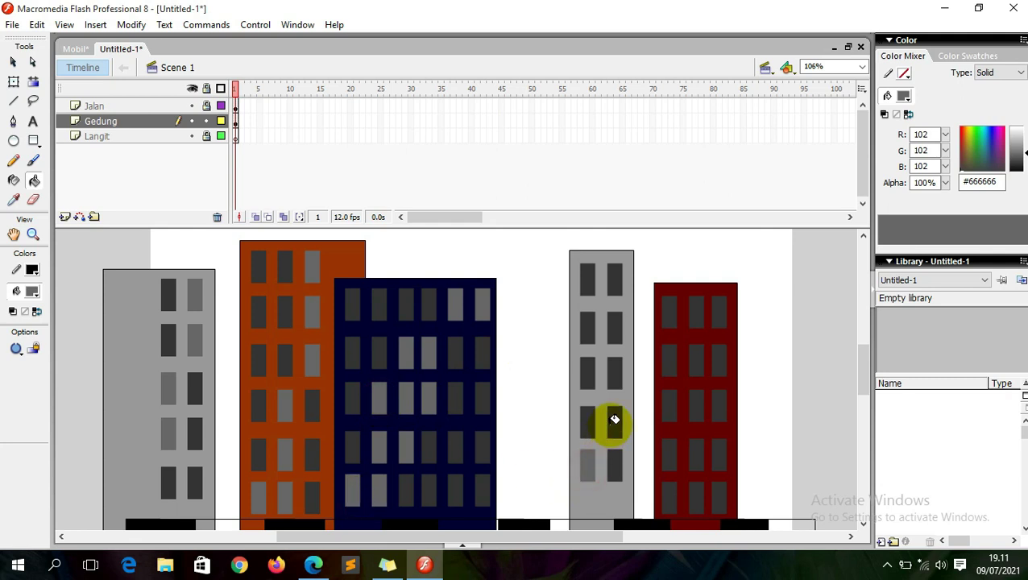
pyautogui.click(619, 377)
pyautogui.click(614, 330)
pyautogui.click(626, 282)
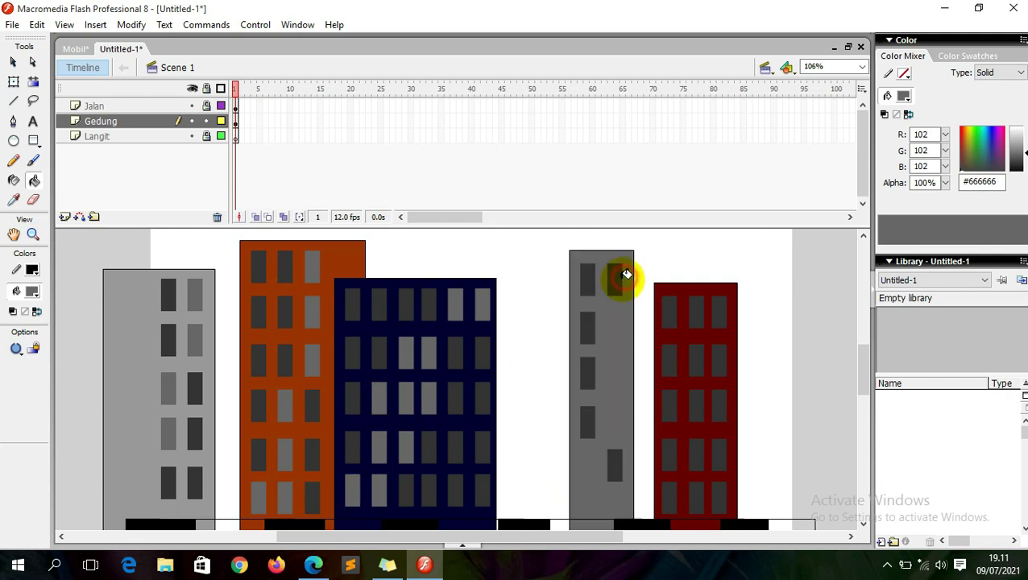
pyautogui.hotkey('ctrl', 'z')
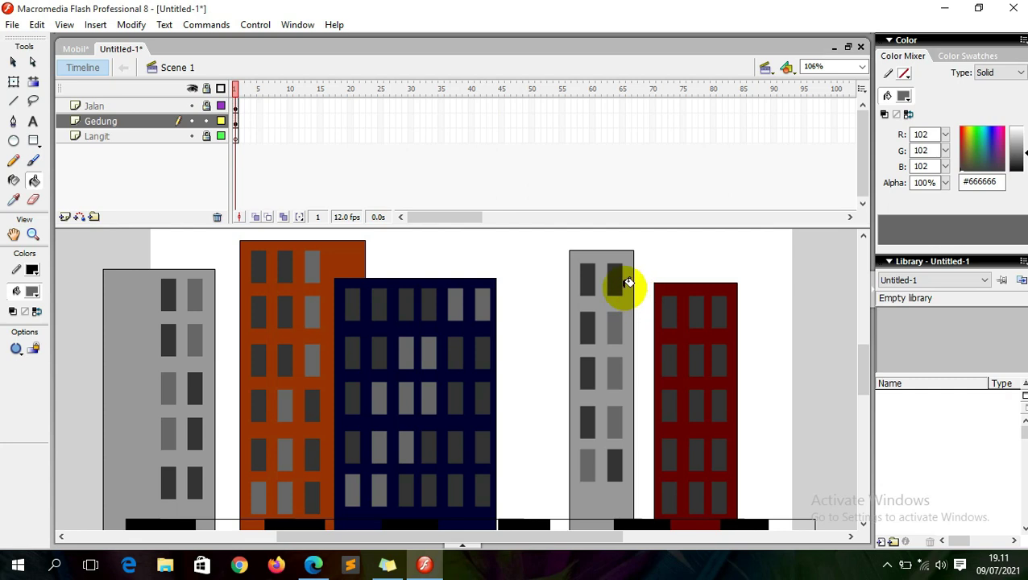
pyautogui.click(613, 278)
pyautogui.click(614, 464)
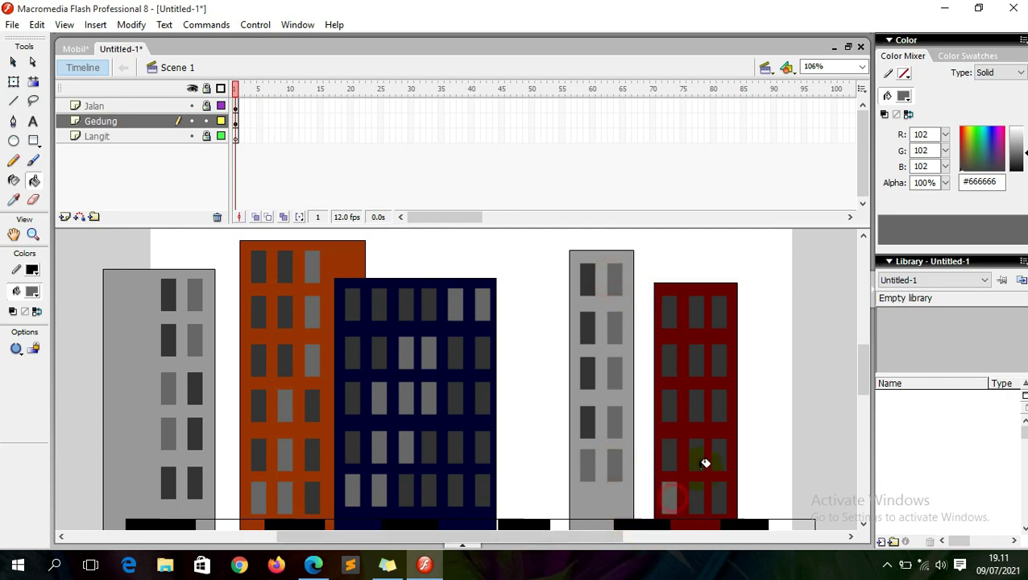
# Step: Fill the dark red building's top row, left column and most of its middle column of windows with #666666
pyautogui.click(701, 361)
pyautogui.click(724, 316)
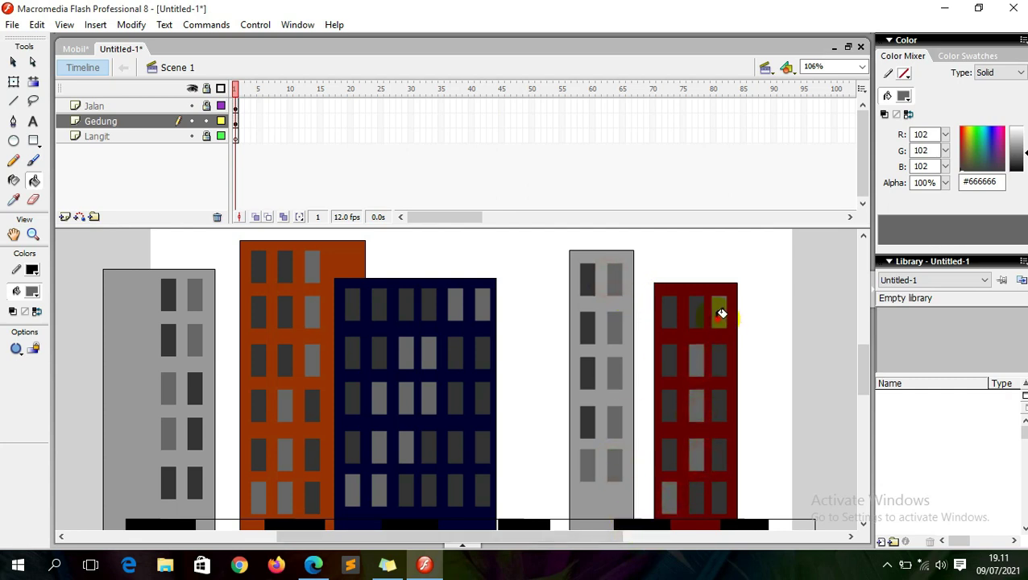
pyautogui.click(668, 312)
pyautogui.click(668, 360)
pyautogui.click(672, 411)
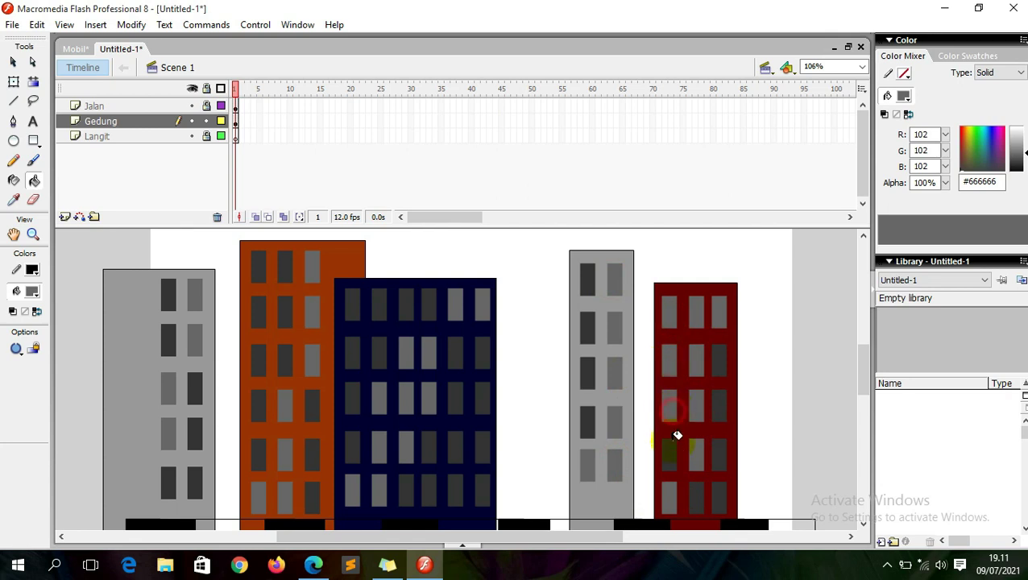
# Step: Set the fill color to #CCCCCC and fill the leftmost grey building's lower three right-column windows and its bottom-left window
pyautogui.click(32, 292)
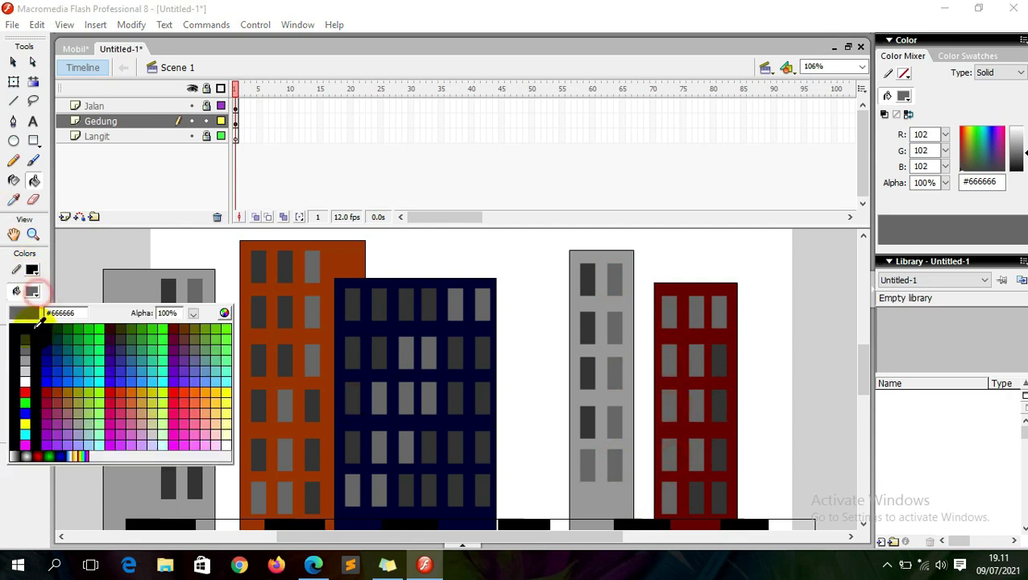
pyautogui.click(29, 364)
pyautogui.click(193, 390)
pyautogui.click(199, 434)
pyautogui.click(193, 483)
pyautogui.click(170, 487)
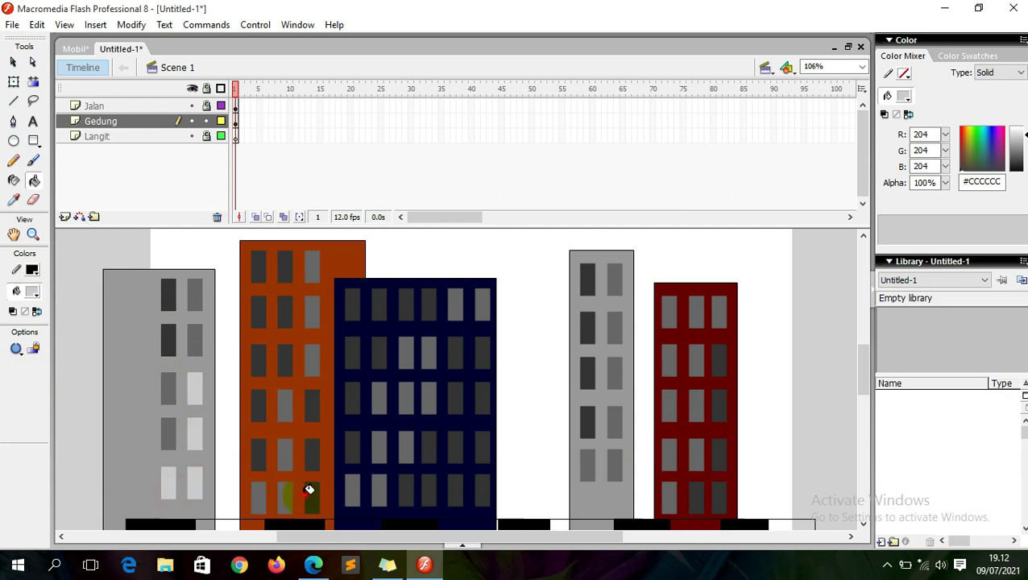
# Step: Fill the orange building's upper three middle-column, lower three right-column, and fourth and fifth left-column windows with #CCCCCC, keeping the wall orange
pyautogui.click(298, 478)
pyautogui.hotkey('ctrl', 'z')
pyautogui.click(256, 452)
pyautogui.click(258, 399)
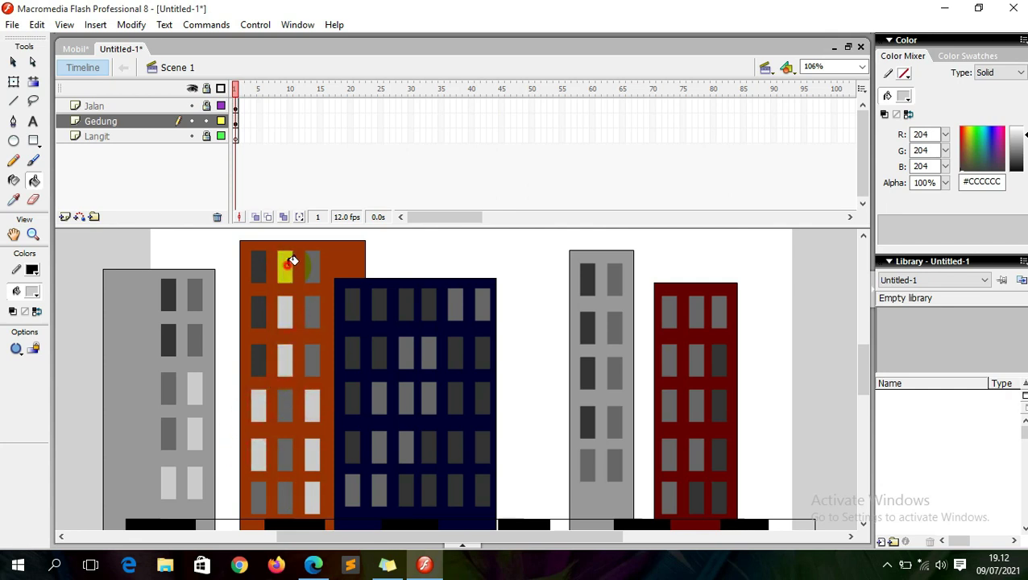
# Step: Fill the navy building's upper four left-column windows, its two right columns below the top row, and several neighboring windows with #CCCCCC
pyautogui.click(456, 354)
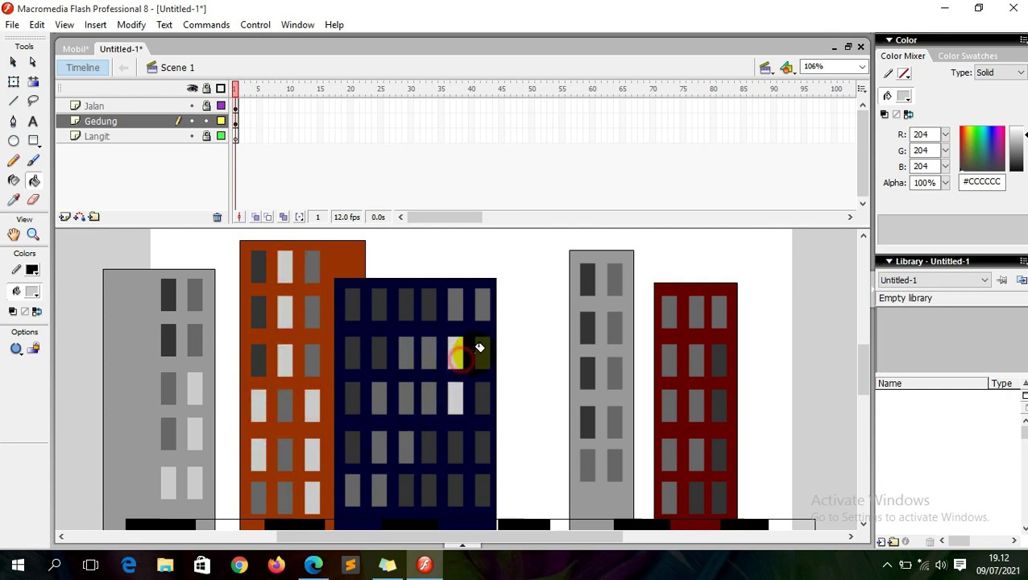
pyautogui.click(473, 372)
pyautogui.hotkey('ctrl', 'z')
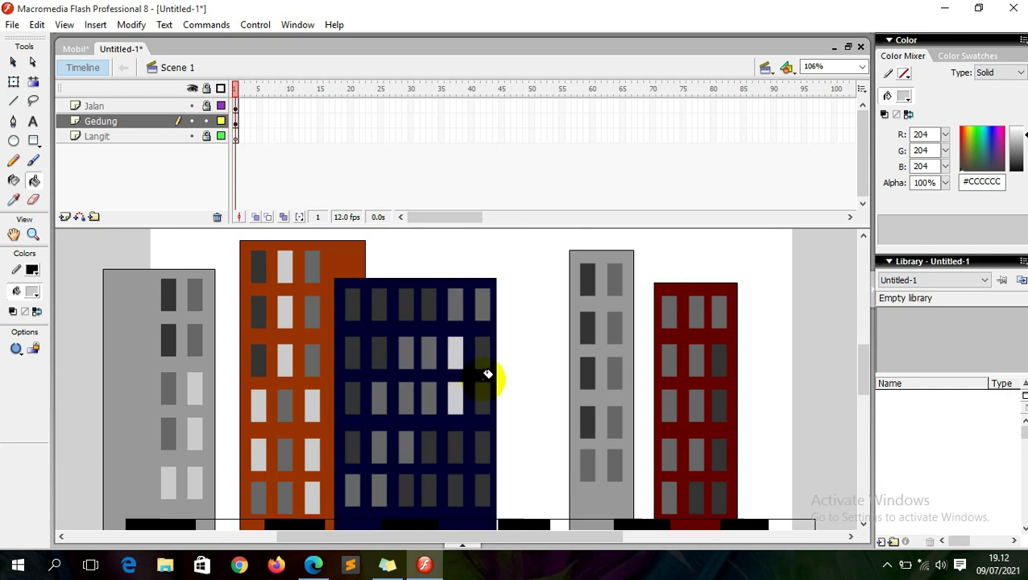
pyautogui.click(482, 397)
pyautogui.click(482, 489)
pyautogui.click(455, 490)
pyautogui.click(428, 490)
pyautogui.click(405, 489)
pyautogui.click(429, 445)
pyautogui.click(453, 446)
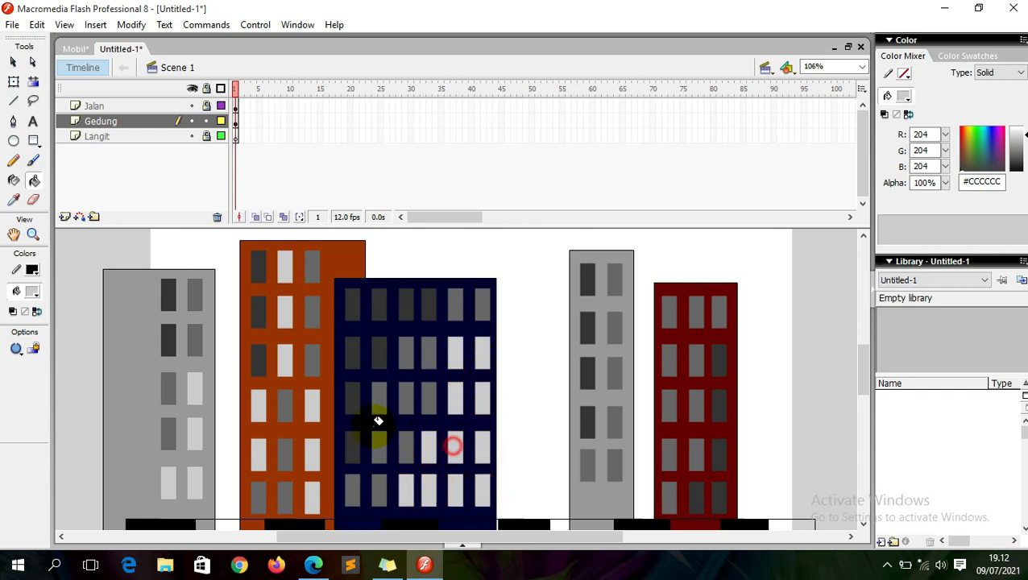
pyautogui.click(355, 352)
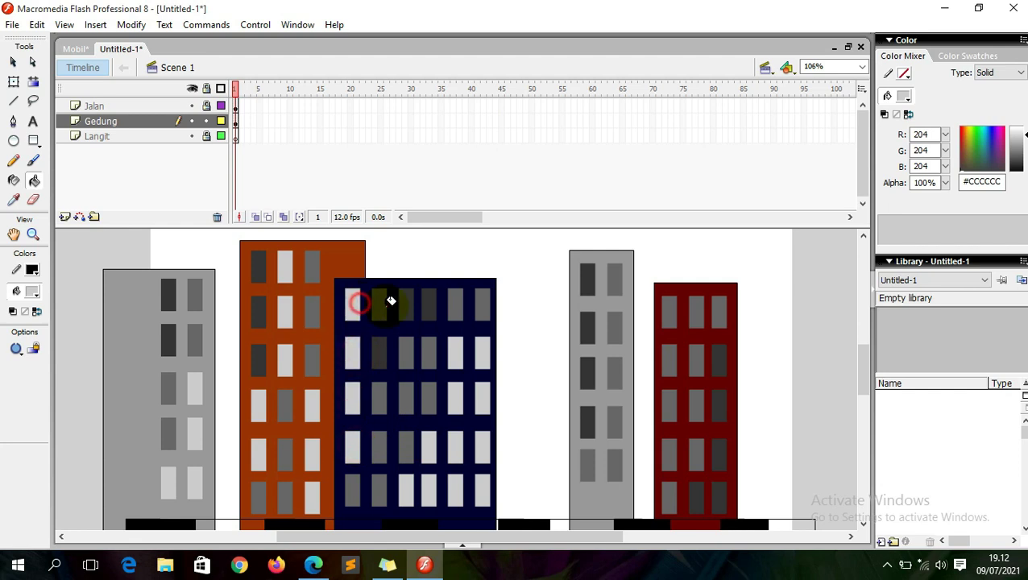
# Step: Fill the narrow grey building's lower two right-column windows and its second and third left-column windows with #CCCCCC
pyautogui.click(613, 456)
pyautogui.click(614, 419)
pyautogui.click(589, 370)
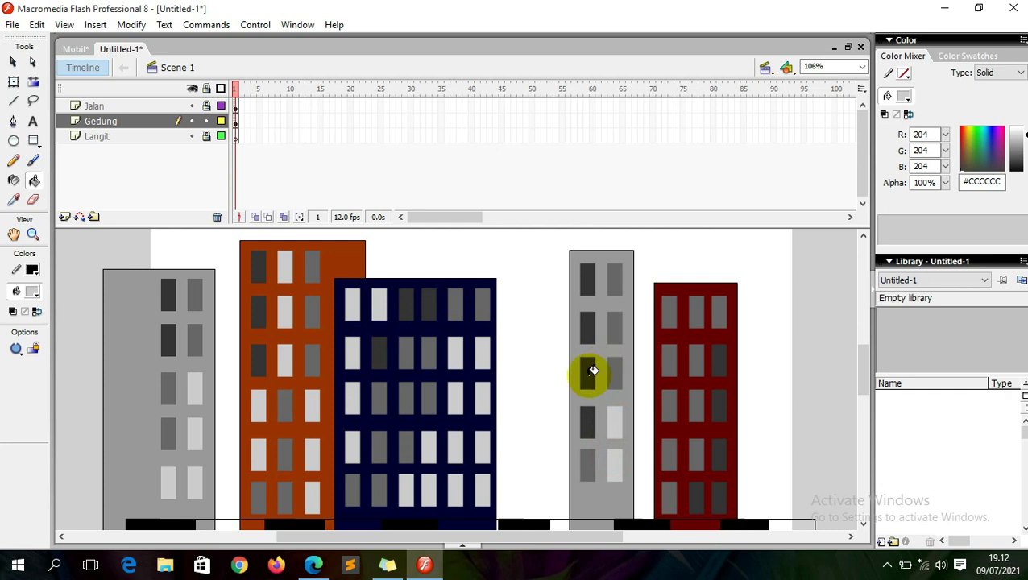
pyautogui.click(593, 326)
# Step: Fill the dark red building's upper three left, lower four right and bottom-middle windows with #CCCCCC, plus one window each on the orange and leftmost grey buildings
pyautogui.click(717, 357)
pyautogui.click(719, 400)
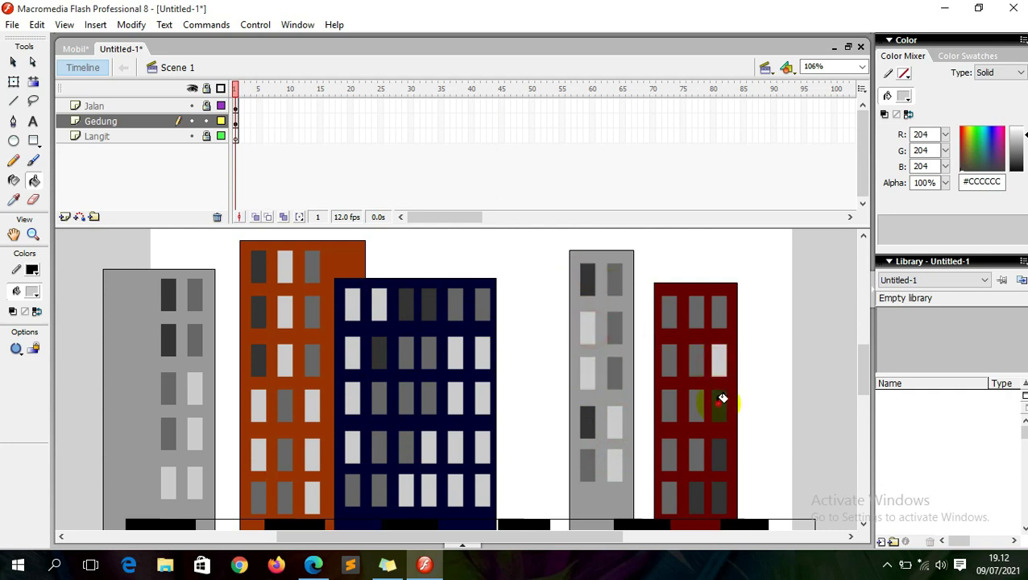
pyautogui.click(723, 456)
pyautogui.click(718, 493)
pyautogui.click(694, 495)
pyautogui.click(671, 363)
pyautogui.click(674, 319)
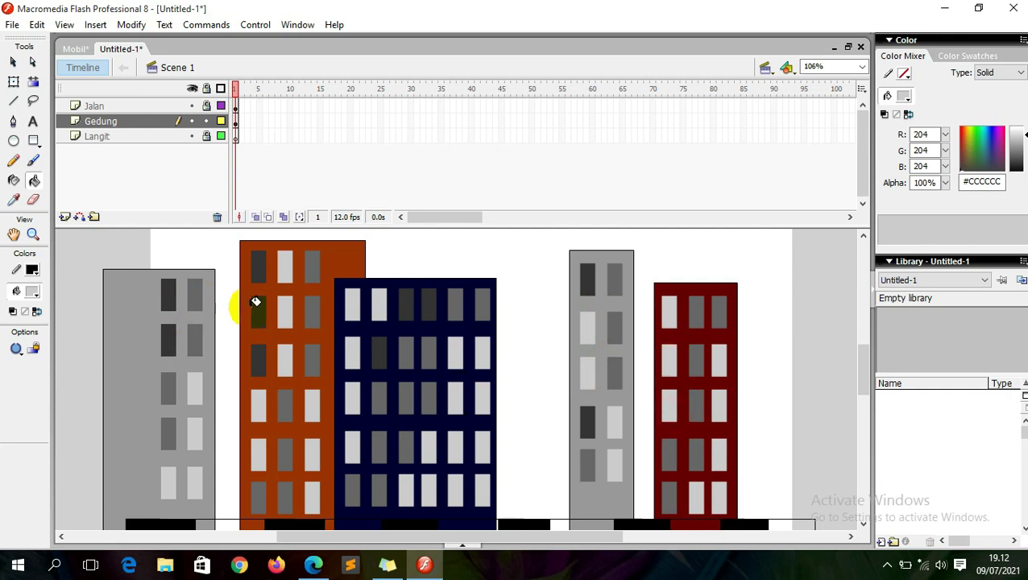
pyautogui.click(171, 337)
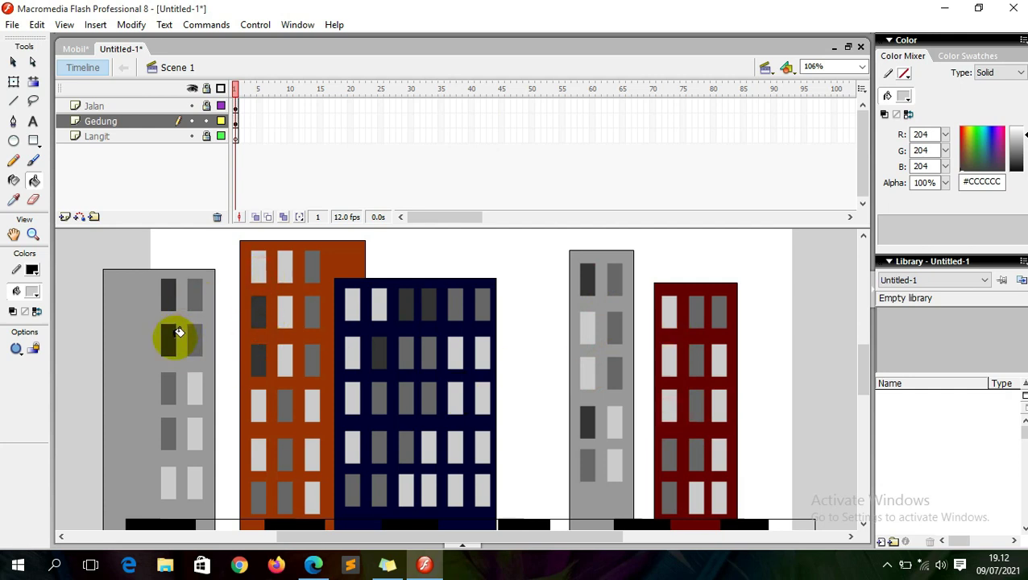
# Step: Delete the black outlines around all five buildings on the Gedung layer
pyautogui.click(13, 62)
pyautogui.click(93, 242)
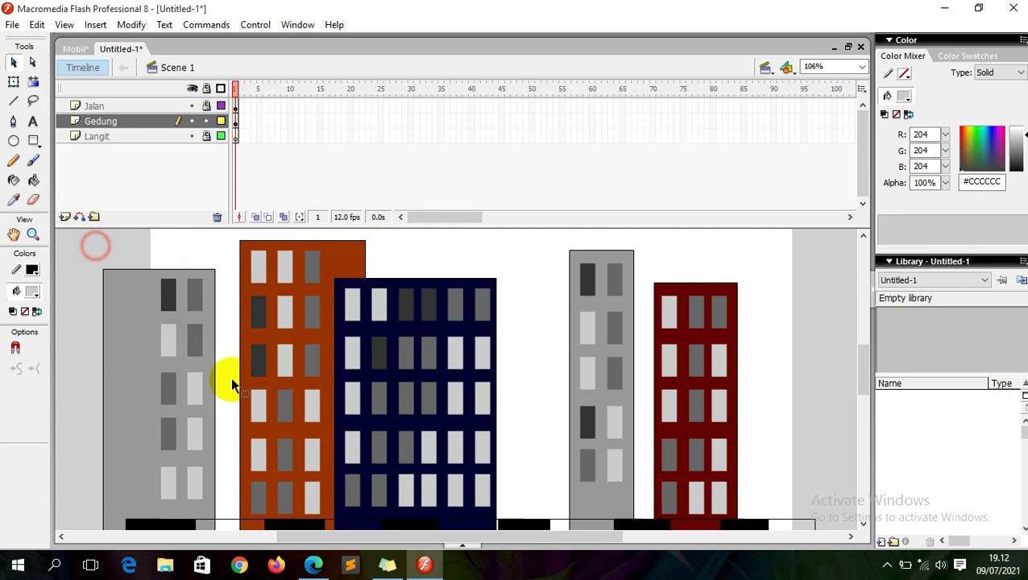
pyautogui.click(458, 286)
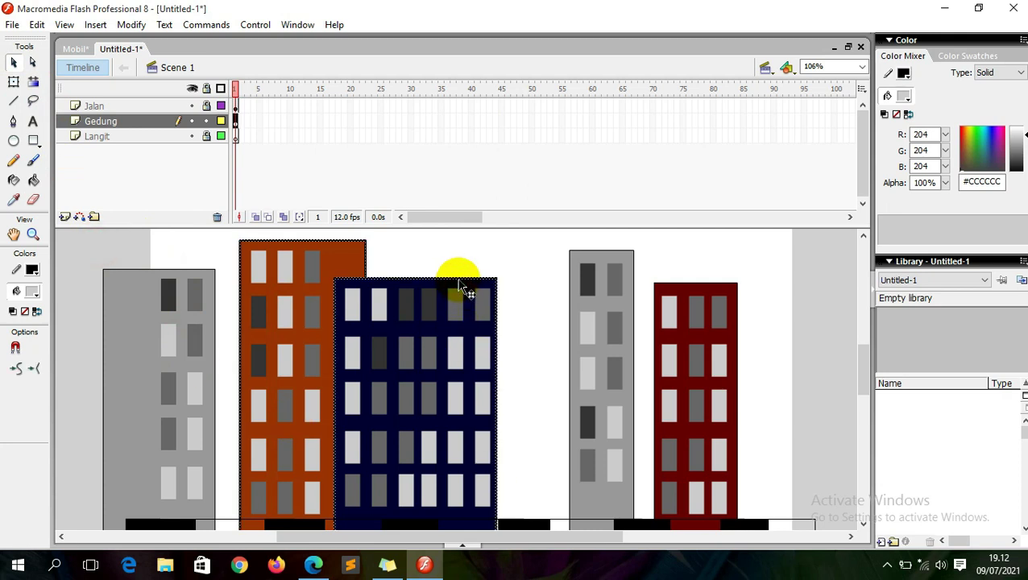
pyautogui.press('Escape')
pyautogui.click(198, 279)
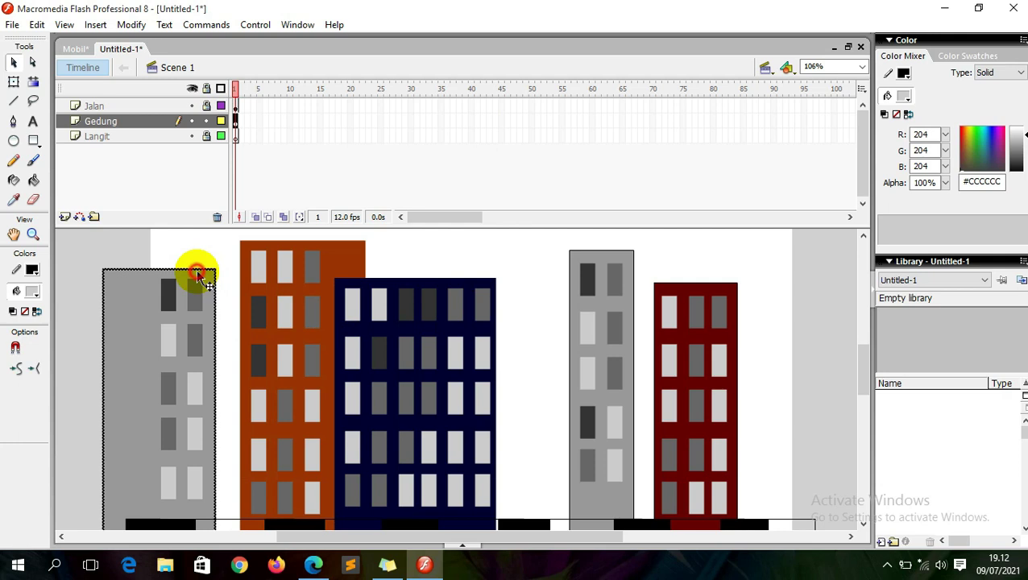
pyautogui.press('Escape')
pyautogui.click(591, 254)
pyautogui.press('Escape')
pyautogui.click(671, 292)
pyautogui.press('Escape')
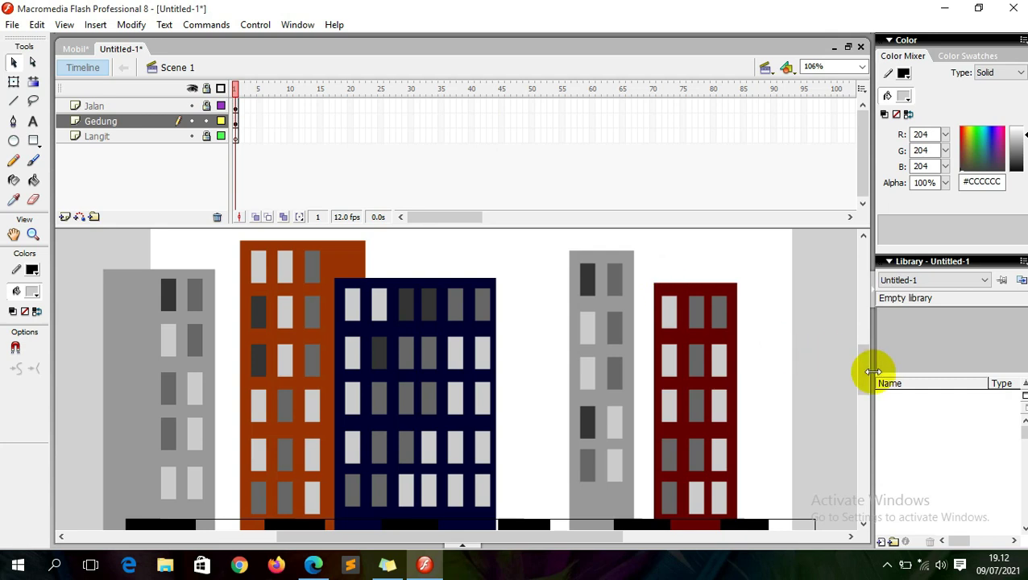
# Step: Lock the Gedung layer and unlock the Jalan layer
pyautogui.scroll(-2, 858, 354)
pyautogui.scroll(2, 850, 359)
pyautogui.scroll(-2, 841, 359)
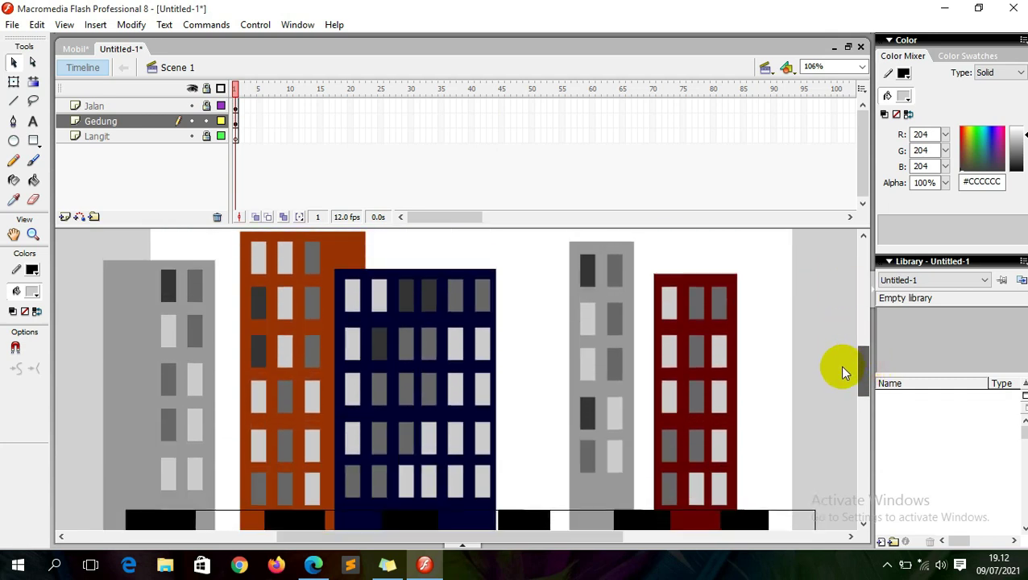
pyautogui.scroll(-3, 837, 364)
pyautogui.scroll(1, 835, 369)
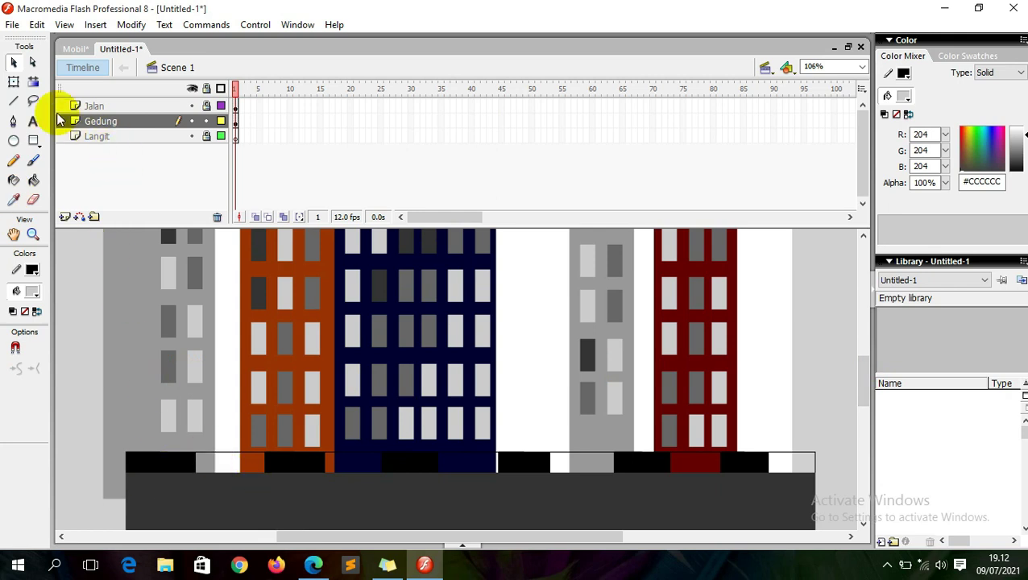
pyautogui.click(206, 121)
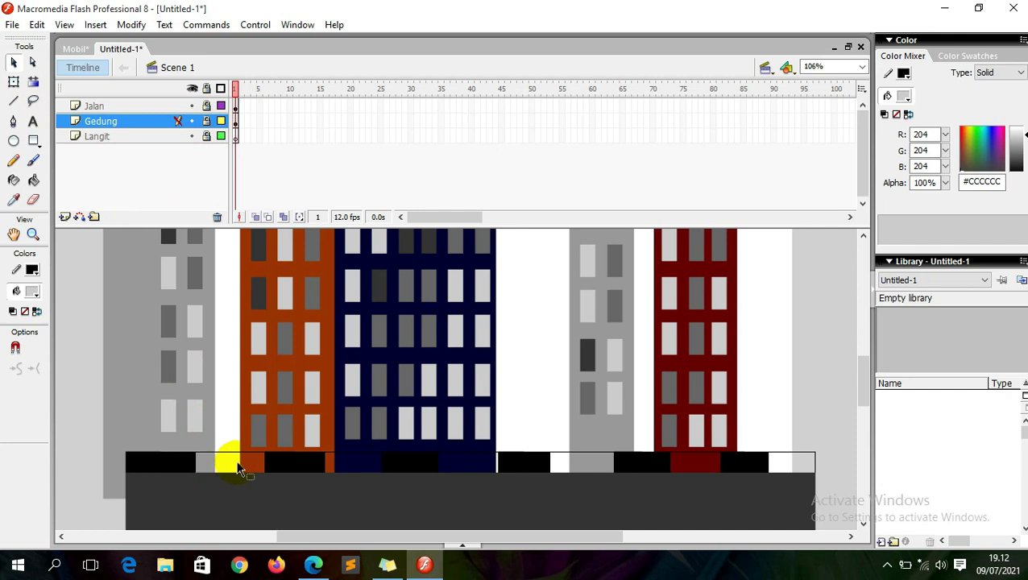
pyautogui.click(206, 106)
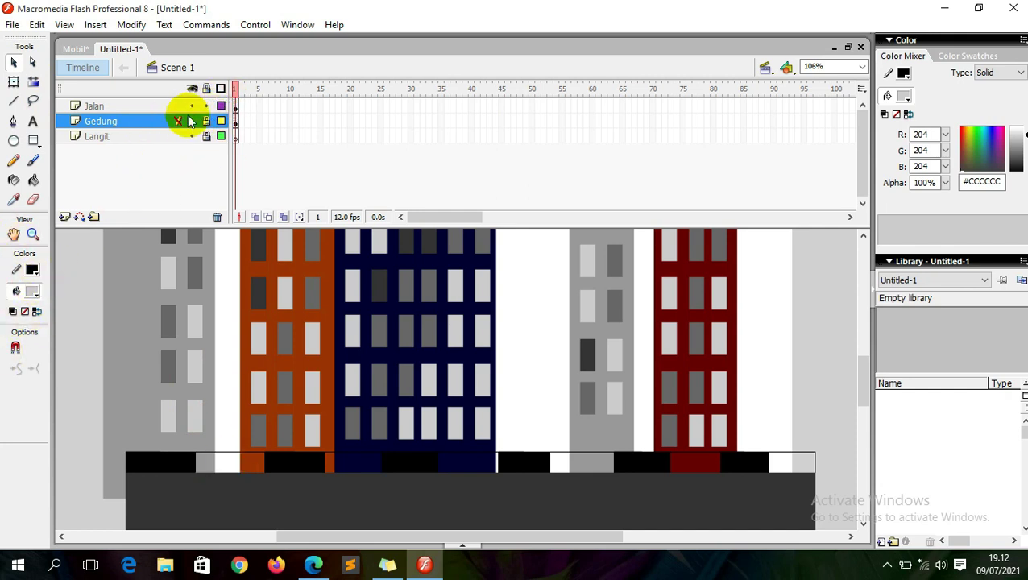
# Step: Fill the six empty segments of the curb strip on the Jalan layer with white, #FFFFFF
pyautogui.click(32, 291)
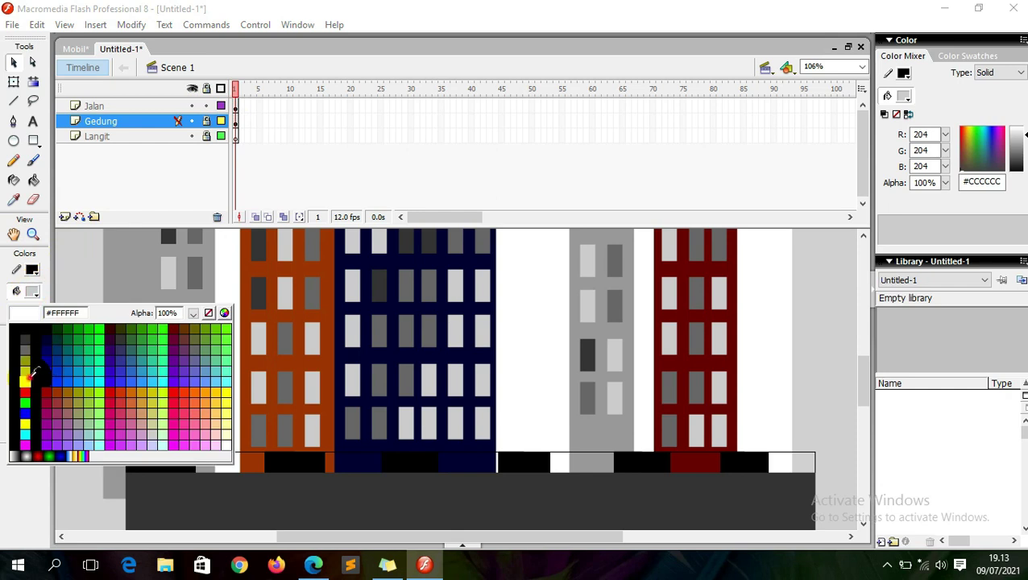
pyautogui.click(35, 369)
pyautogui.click(33, 180)
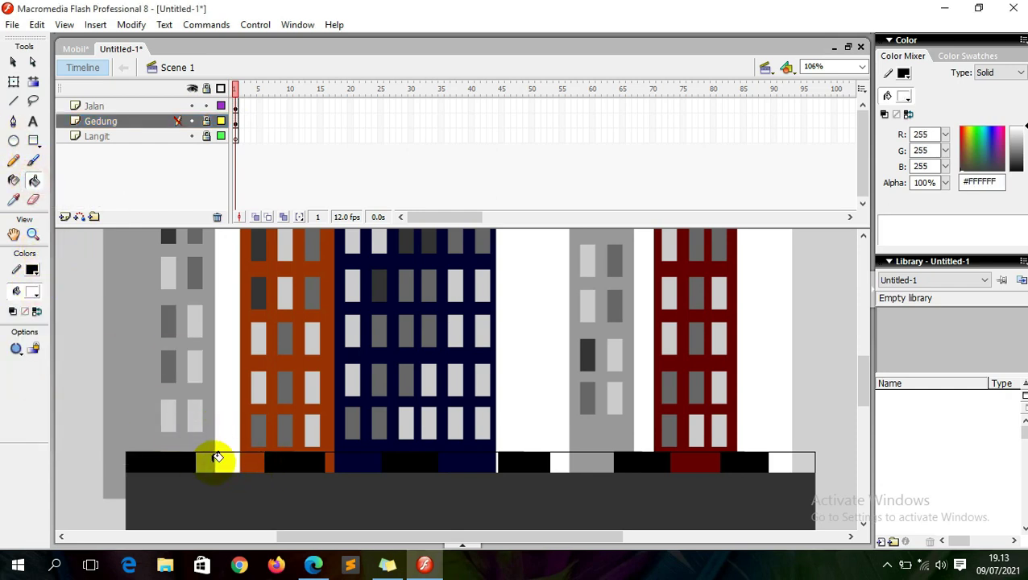
pyautogui.click(149, 106)
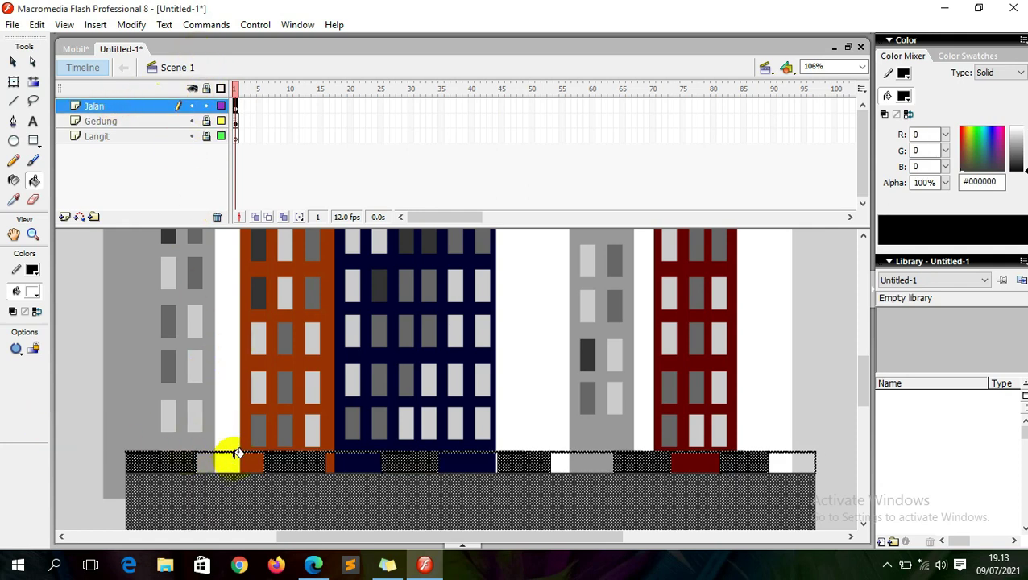
pyautogui.click(234, 458)
pyautogui.click(359, 459)
pyautogui.click(455, 462)
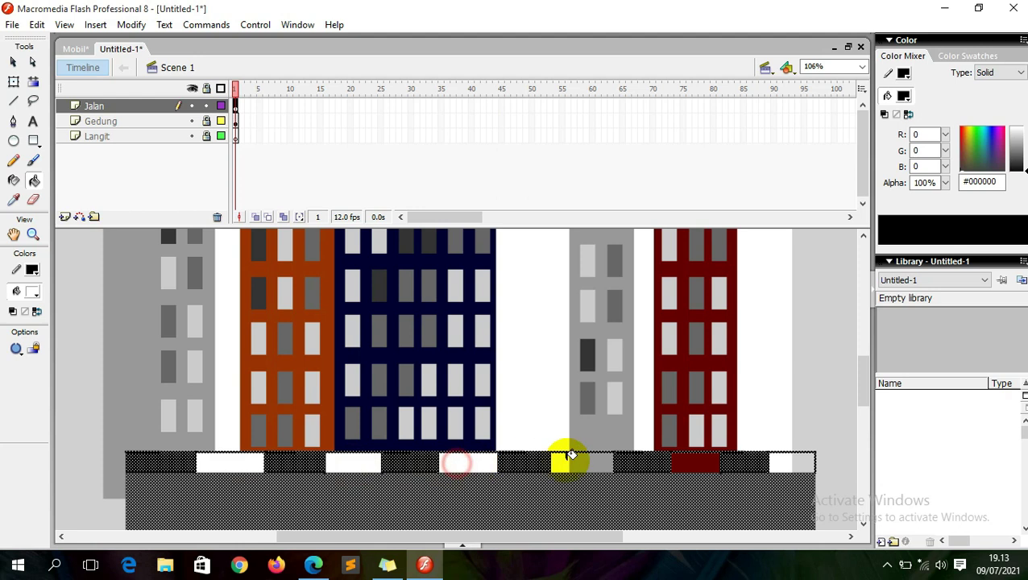
pyautogui.click(569, 459)
pyautogui.click(694, 460)
pyautogui.click(793, 461)
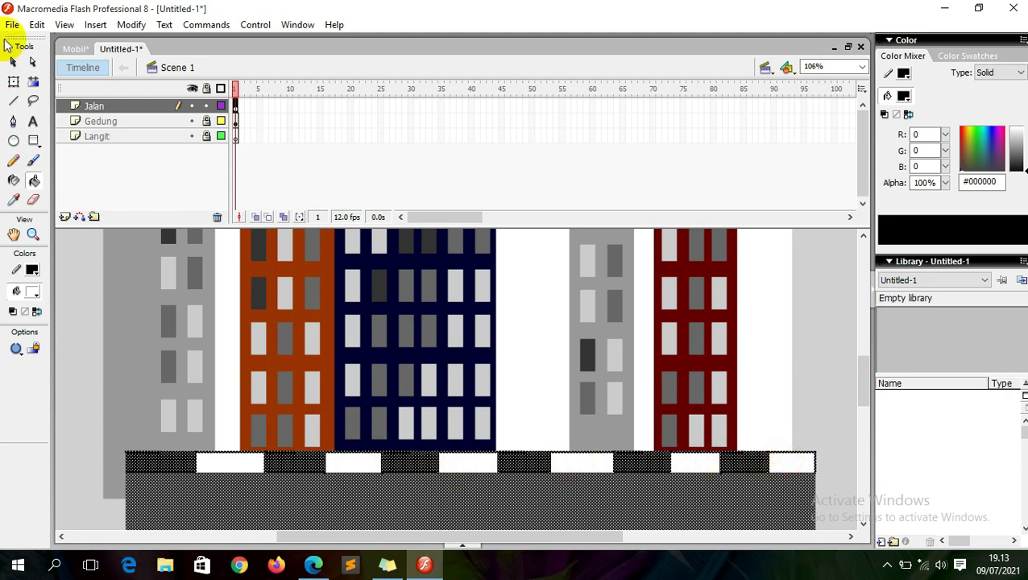
# Step: Delete the black outline around the curb strip and lock the Jalan layer
pyautogui.click(12, 61)
pyautogui.click(77, 395)
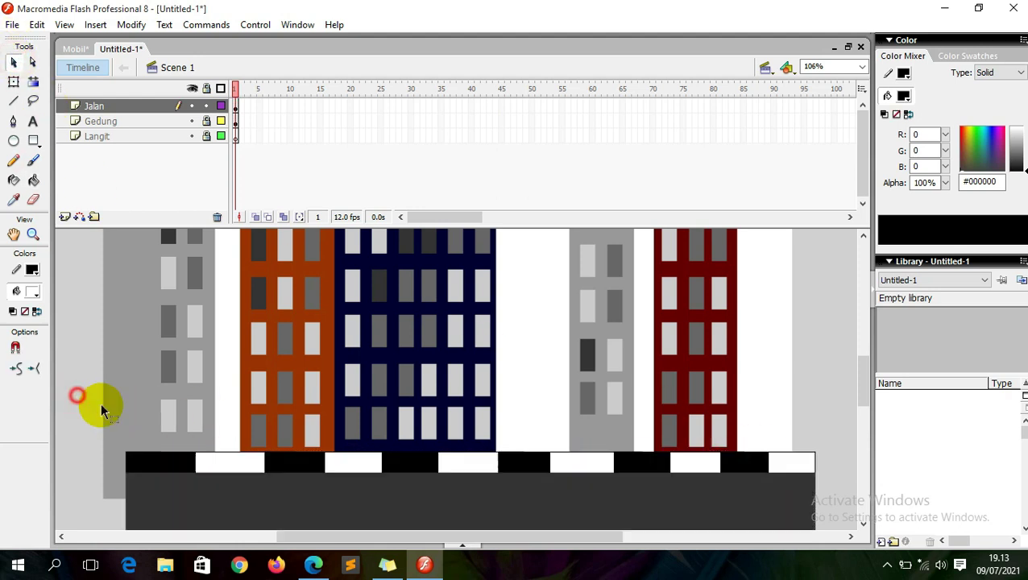
pyautogui.click(229, 452)
pyautogui.click(230, 449)
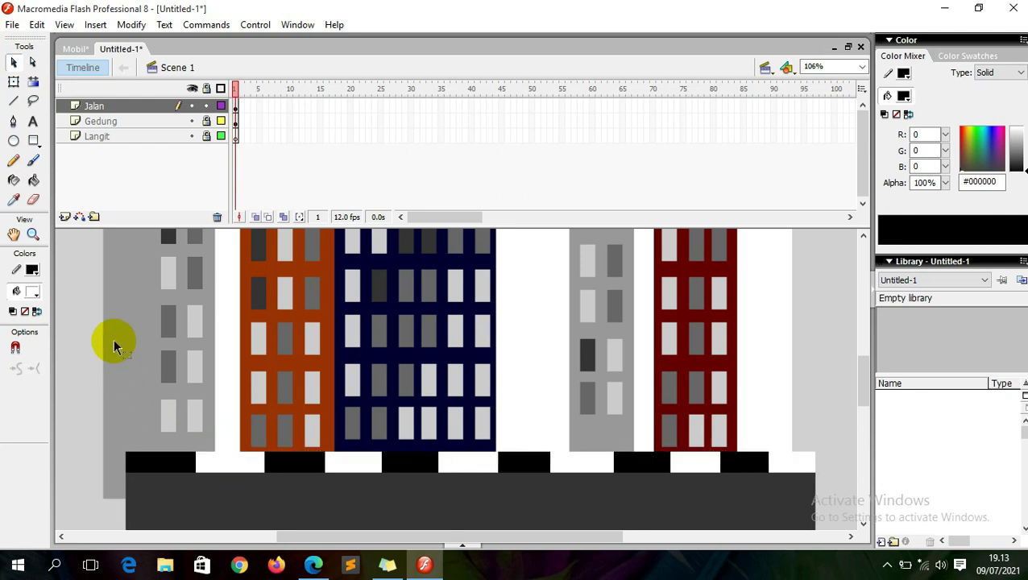
pyautogui.click(205, 106)
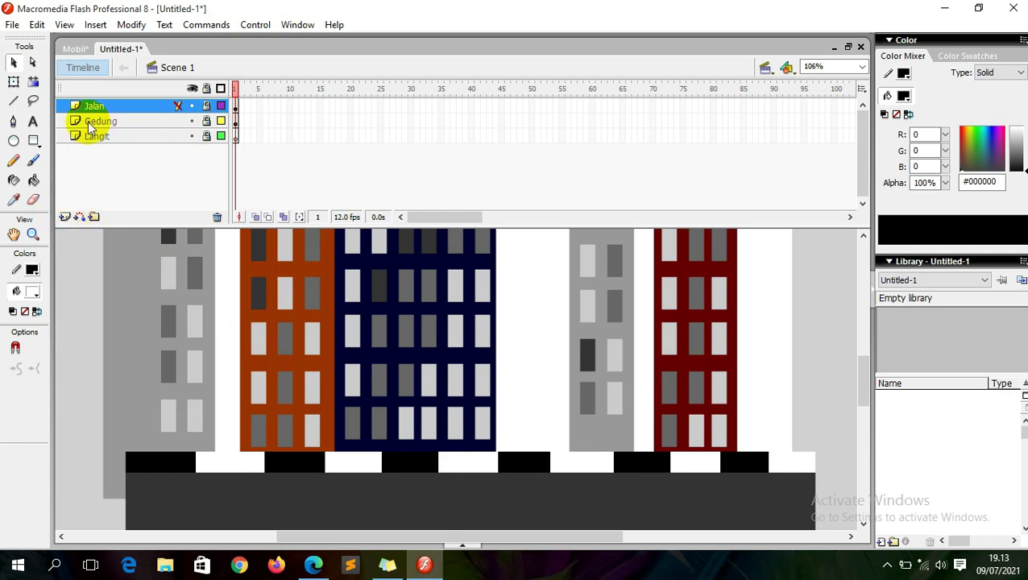
# Step: Insert a new layer named Pohon and place it directly below the Jalan layer
pyautogui.click(67, 218)
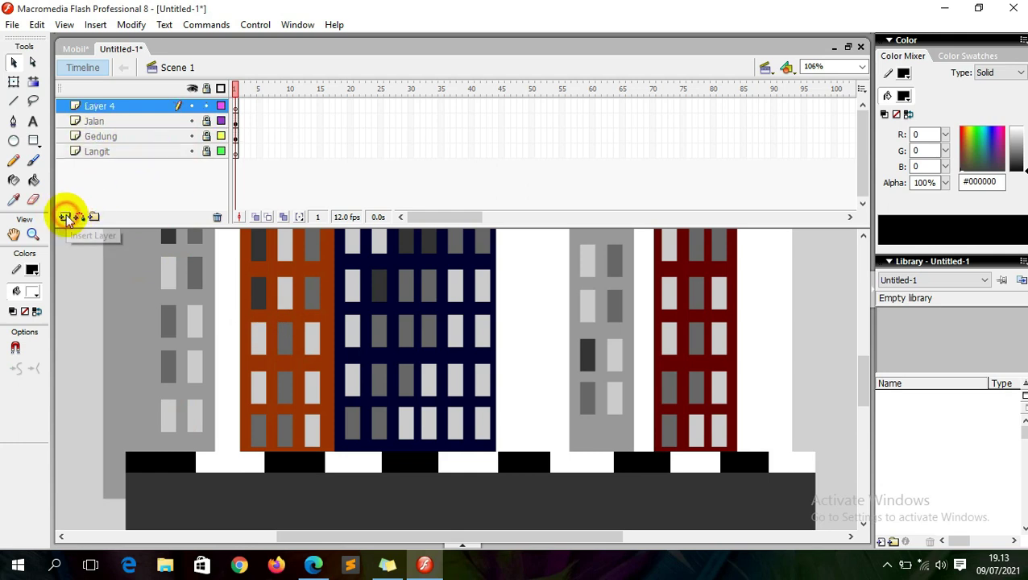
pyautogui.doubleClick(116, 106)
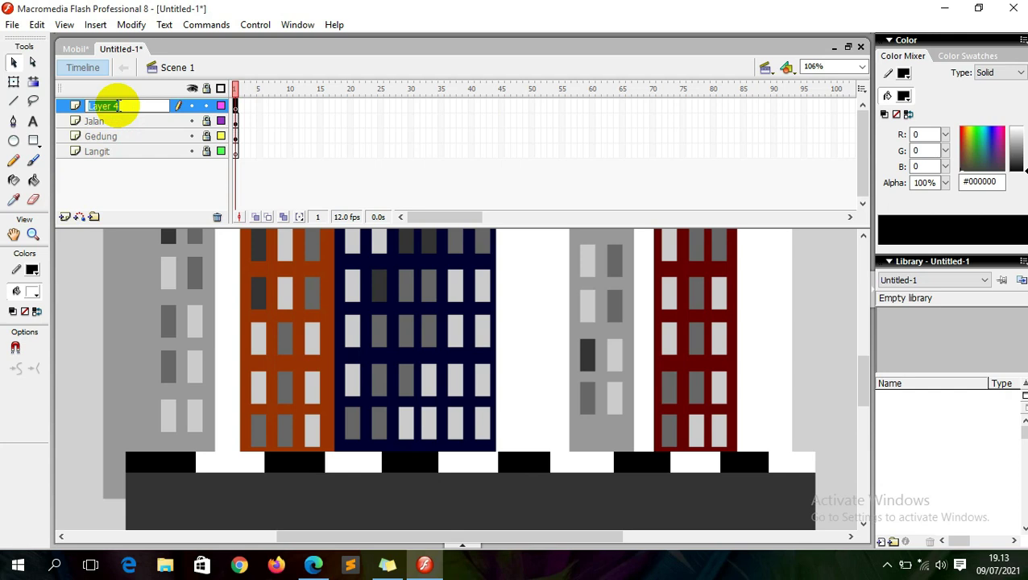
pyautogui.write('Pohon')
pyautogui.press('Return')
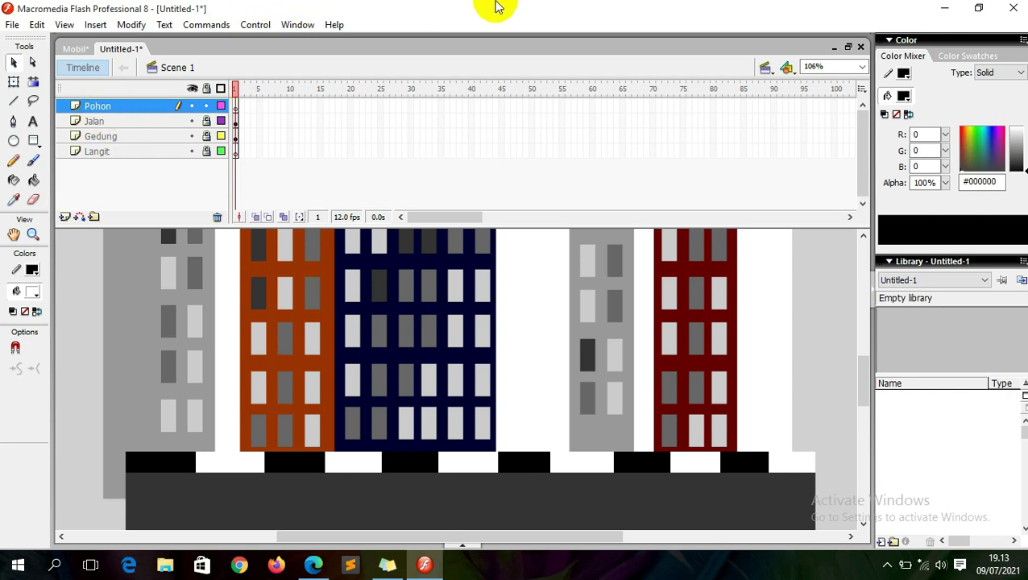
pyautogui.moveTo(496, 5)
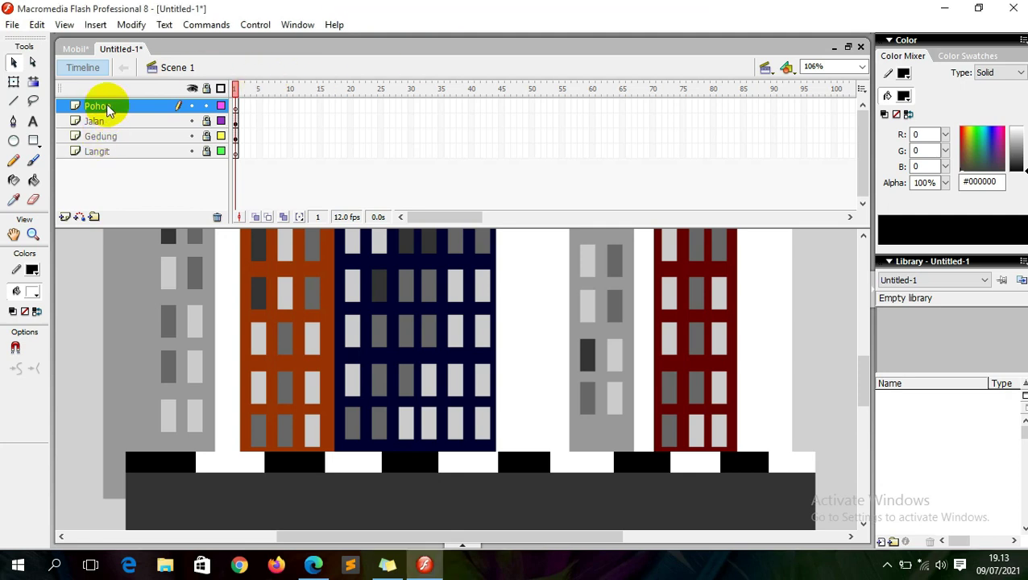
pyautogui.moveTo(109, 107); pyautogui.dragTo(110, 125)
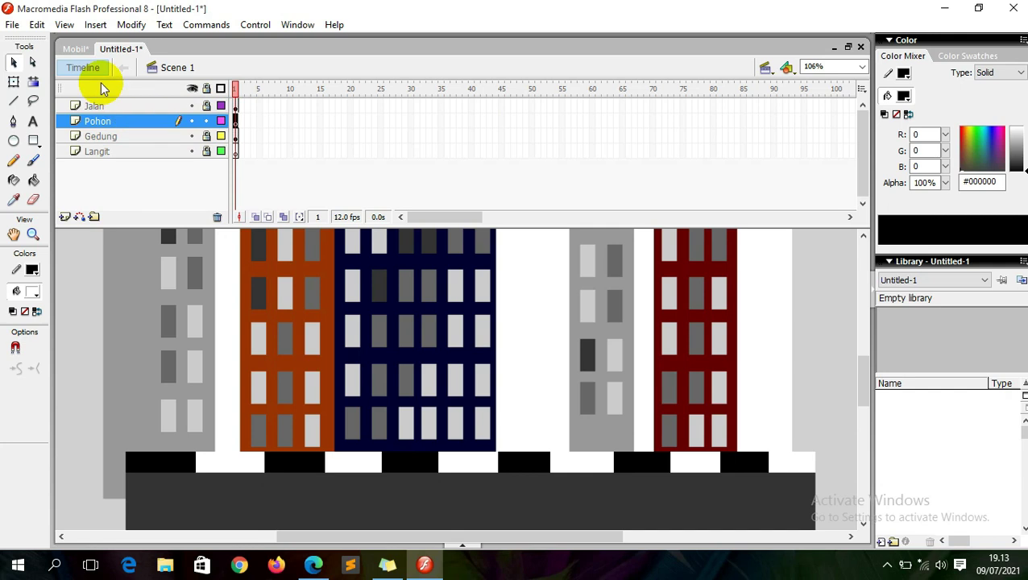
# Step: Outline a tree trunk on the Pohon layer with the Pencil in dark red, #660000, between the leftmost grey building and the orange building
pyautogui.click(75, 49)
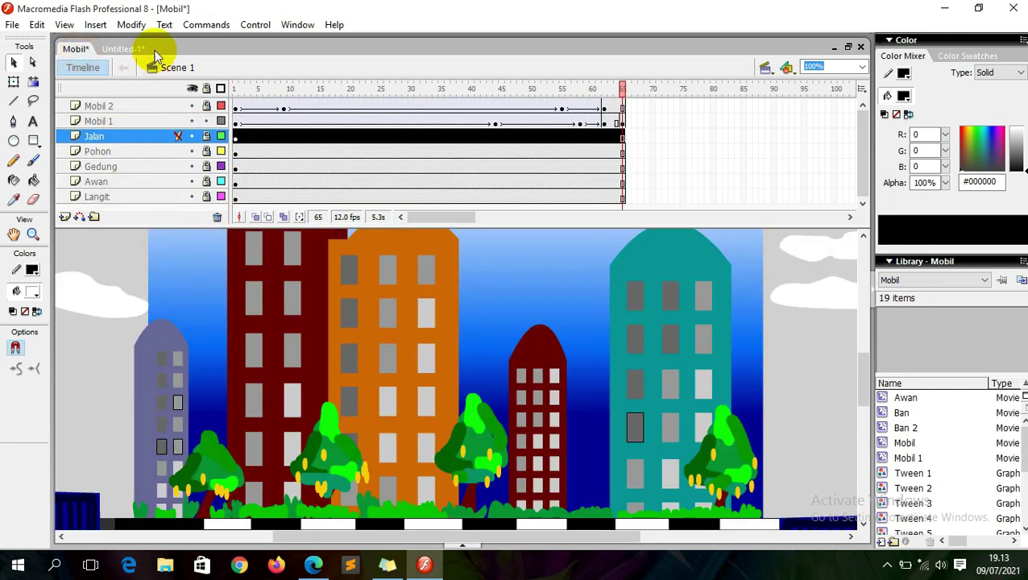
pyautogui.click(127, 49)
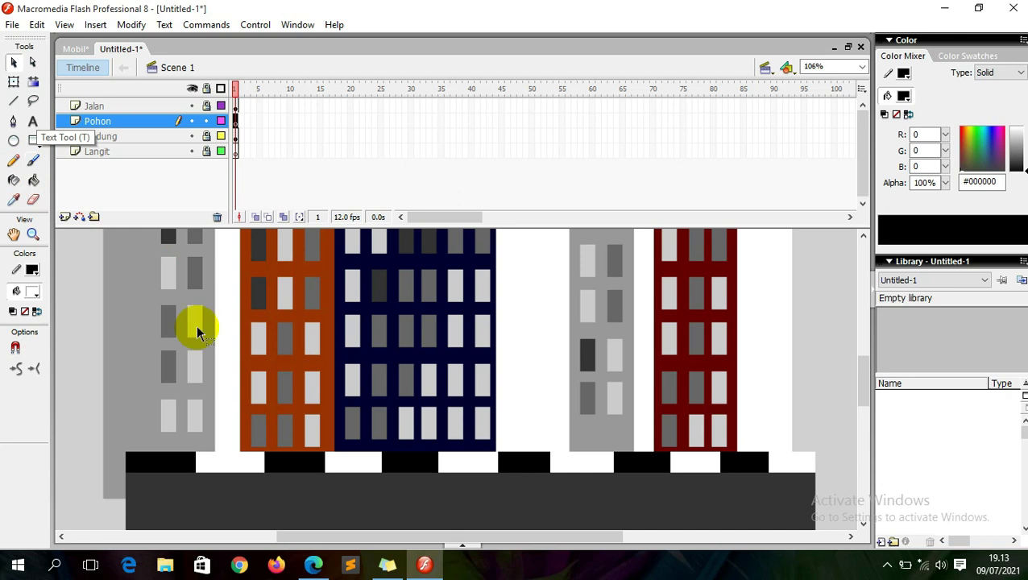
pyautogui.click(14, 162)
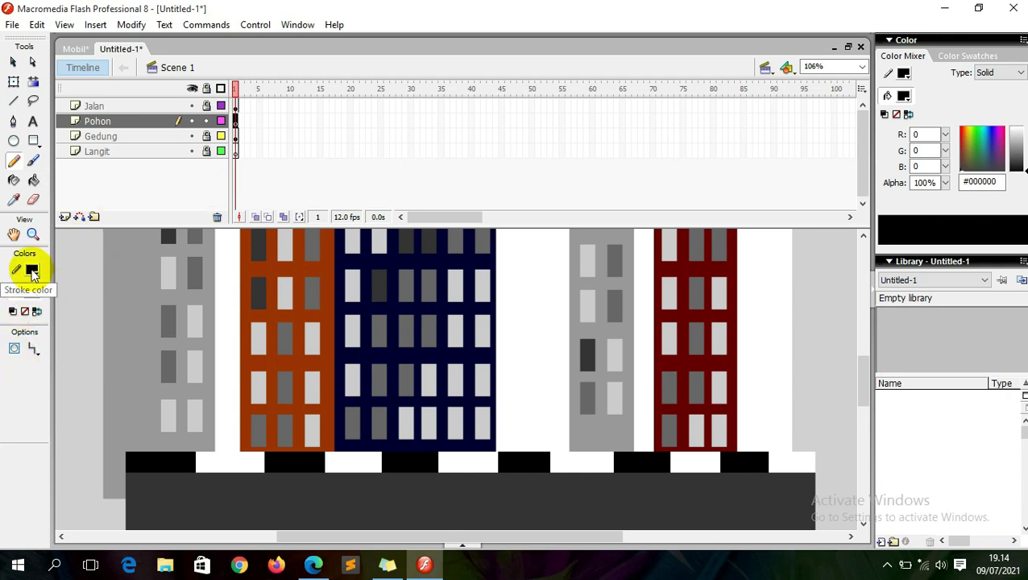
pyautogui.click(33, 272)
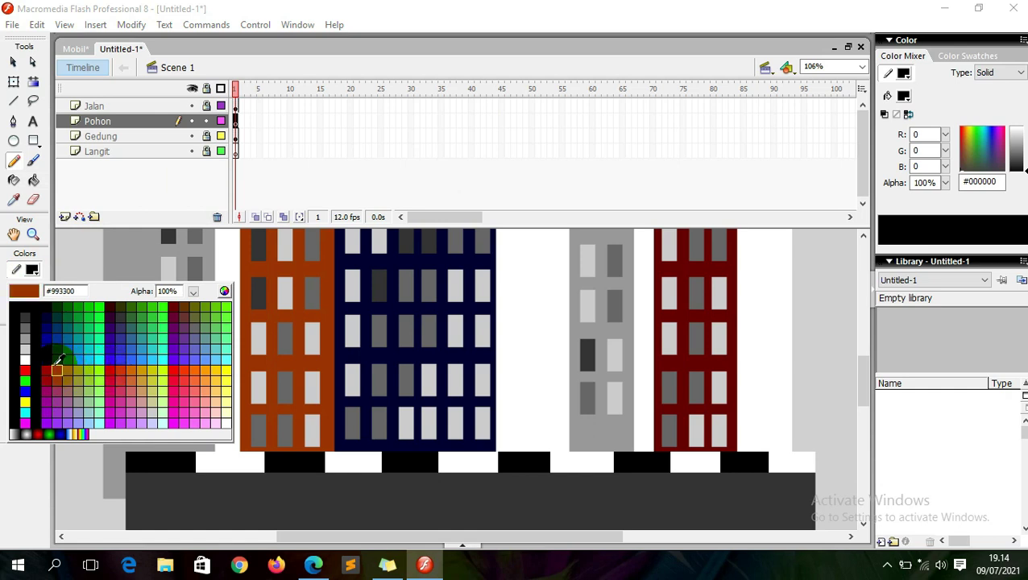
pyautogui.click(175, 302)
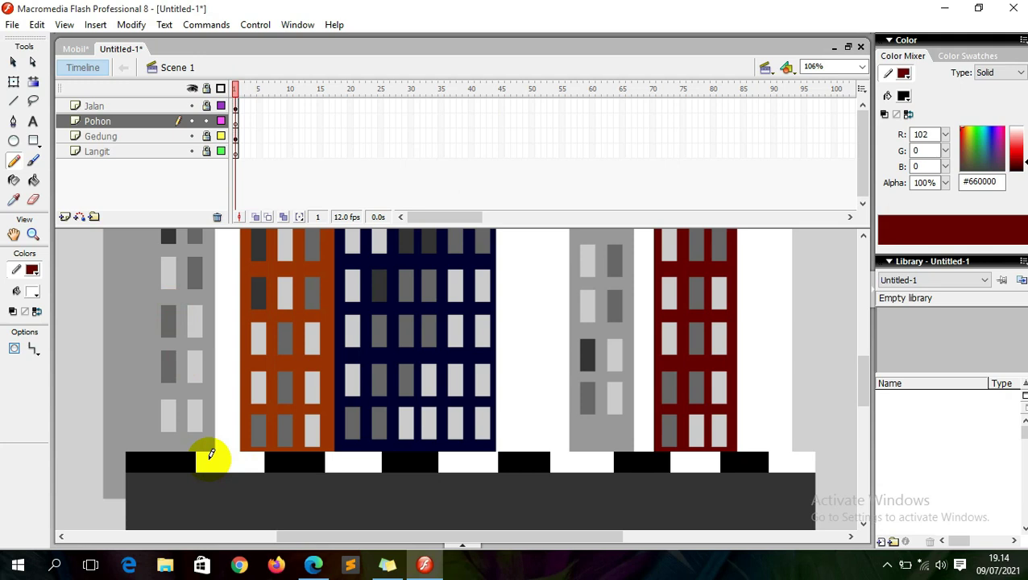
pyautogui.moveTo(186, 467)
pyautogui.mouseDown()
pyautogui.moveTo(205, 428)
pyautogui.moveTo(207, 377)
pyautogui.moveTo(224, 365)
pyautogui.moveTo(212, 387)
pyautogui.moveTo(220, 451)
pyautogui.mouseUp()
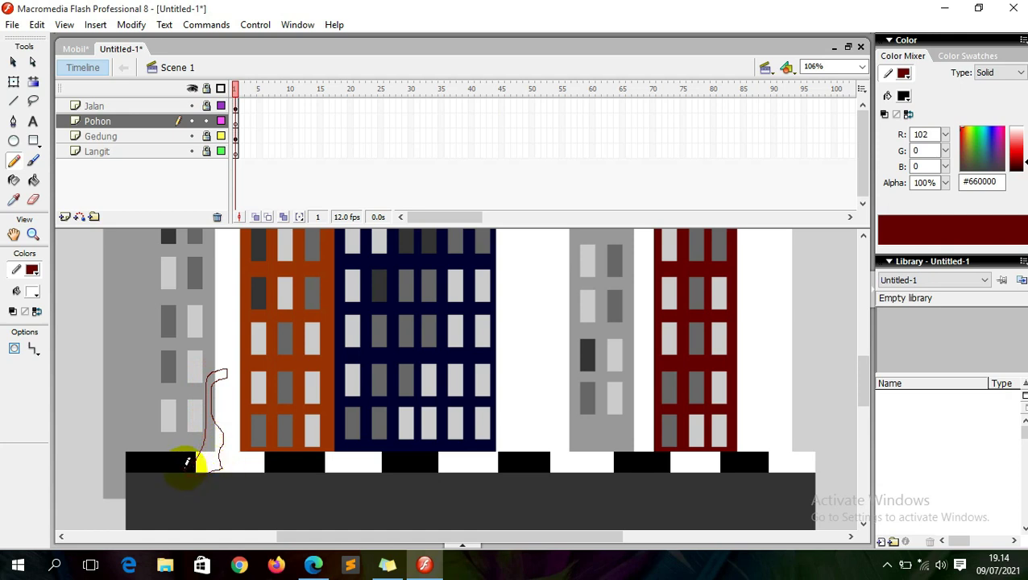
pyautogui.moveTo(187, 462); pyautogui.dragTo(190, 461)
pyautogui.moveTo(216, 457)
pyautogui.mouseDown()
pyautogui.moveTo(207, 361)
pyautogui.moveTo(230, 456)
pyautogui.mouseUp()
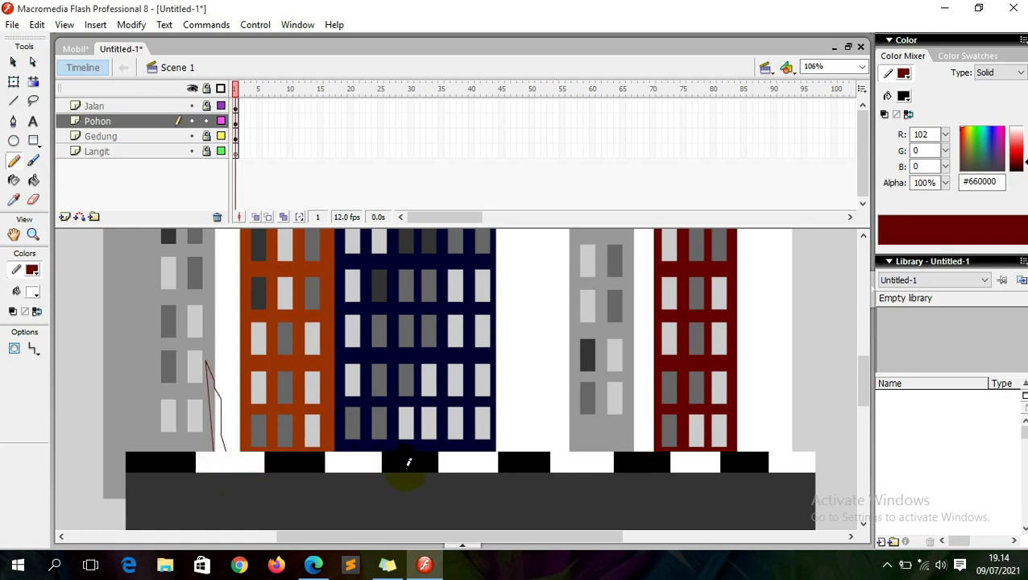
# Step: Draw three more trunk outlines: before the navy building, beside the narrow grey building, and just right of the dark red building
pyautogui.moveTo(370, 464); pyautogui.dragTo(385, 385)
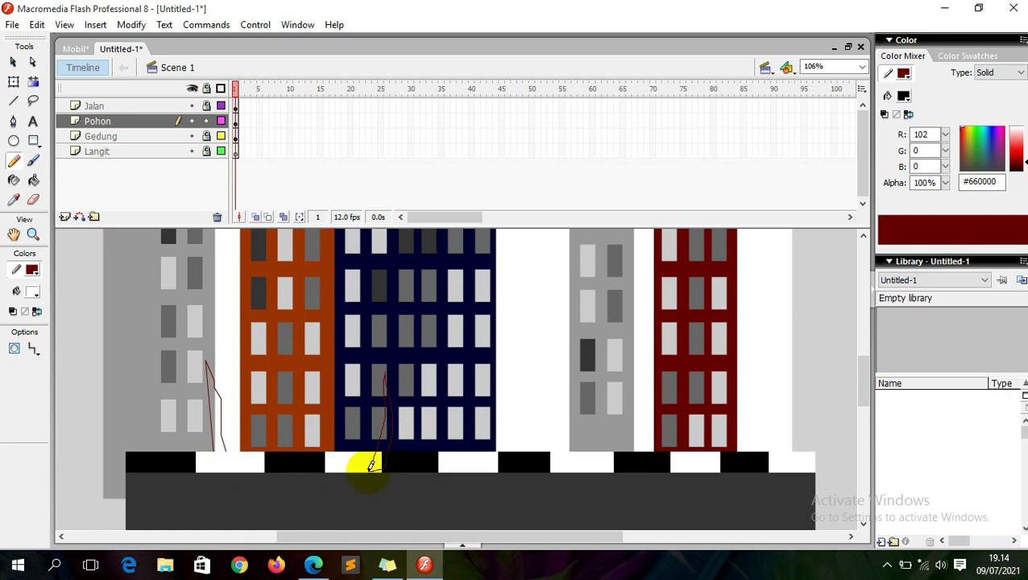
pyautogui.moveTo(567, 471)
pyautogui.mouseDown()
pyautogui.moveTo(530, 394)
pyautogui.moveTo(542, 366)
pyautogui.moveTo(535, 390)
pyautogui.moveTo(545, 406)
pyautogui.mouseUp()
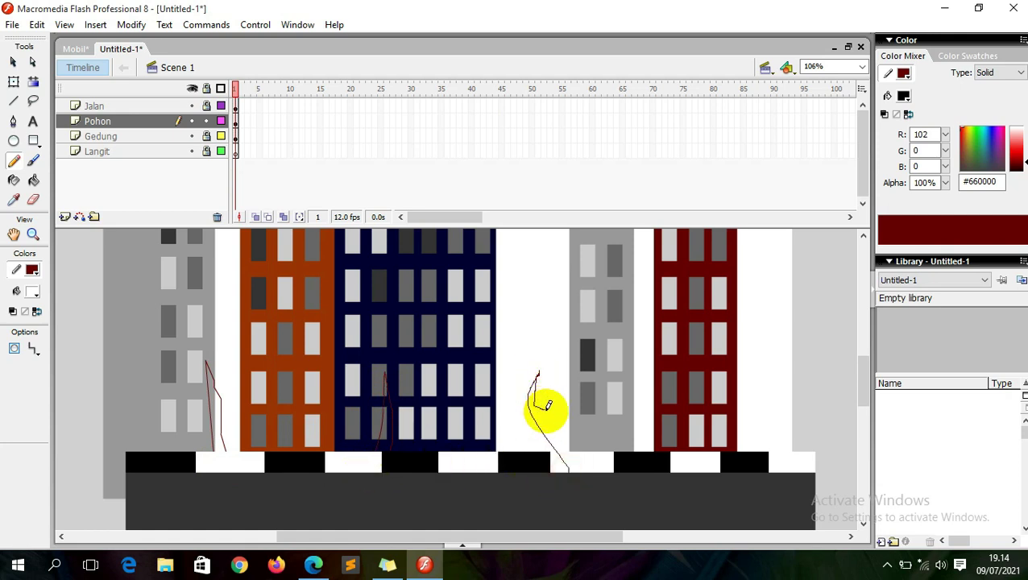
pyautogui.hotkey('ctrl', 'z')
pyautogui.moveTo(539, 470)
pyautogui.mouseDown()
pyautogui.moveTo(545, 367)
pyautogui.moveTo(543, 401)
pyautogui.moveTo(571, 410)
pyautogui.moveTo(550, 415)
pyautogui.moveTo(545, 464)
pyautogui.moveTo(534, 456)
pyautogui.mouseUp()
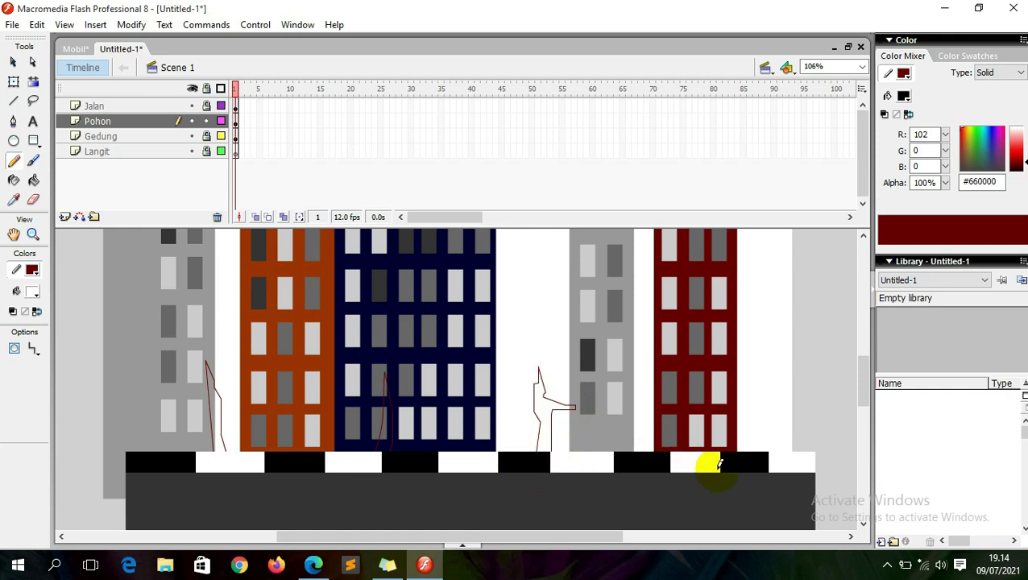
pyautogui.moveTo(730, 459)
pyautogui.mouseDown()
pyautogui.moveTo(741, 374)
pyautogui.moveTo(766, 449)
pyautogui.moveTo(749, 424)
pyautogui.moveTo(752, 373)
pyautogui.moveTo(773, 407)
pyautogui.moveTo(766, 453)
pyautogui.mouseUp()
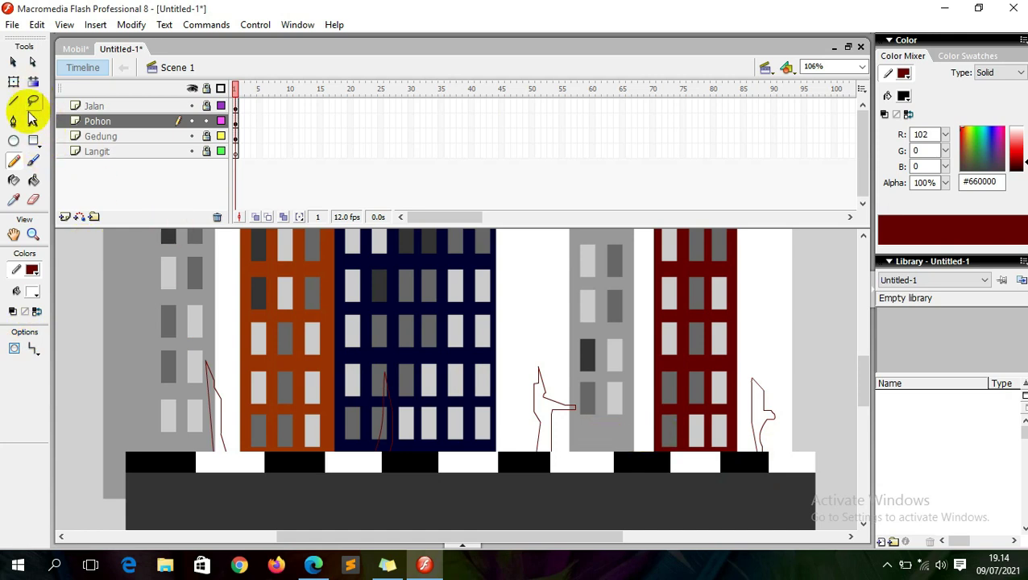
# Step: Fill all four tree trunk outlines with dark red, #660000, using the Paint Bucket
pyautogui.click(33, 180)
pyautogui.click(217, 408)
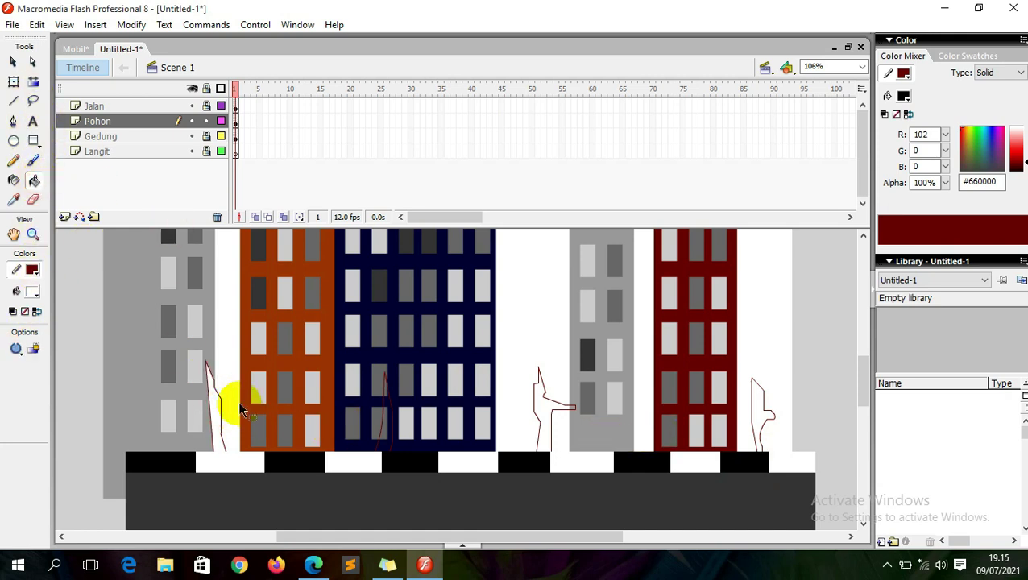
pyautogui.click(31, 292)
pyautogui.click(178, 330)
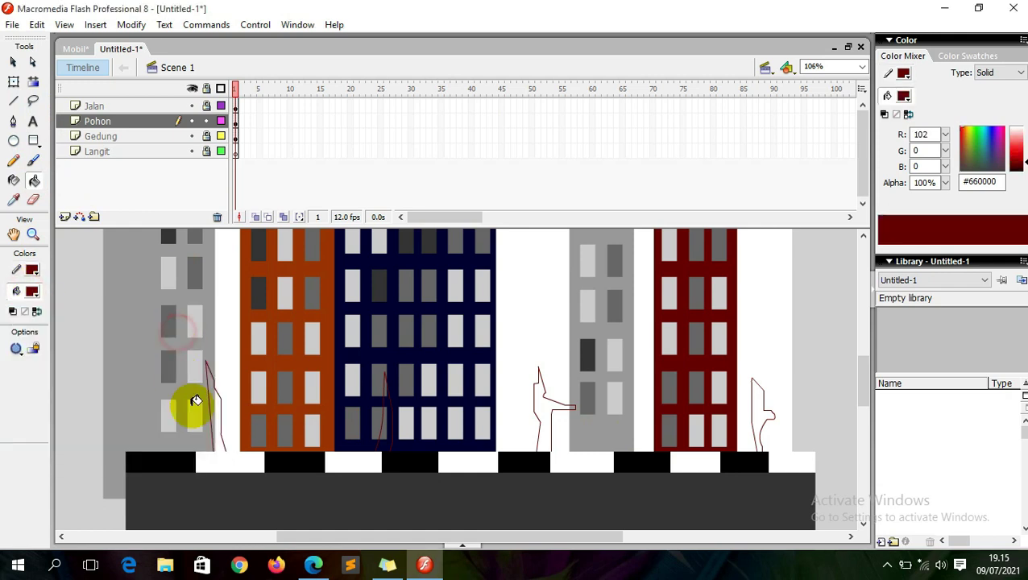
pyautogui.click(214, 408)
pyautogui.click(386, 420)
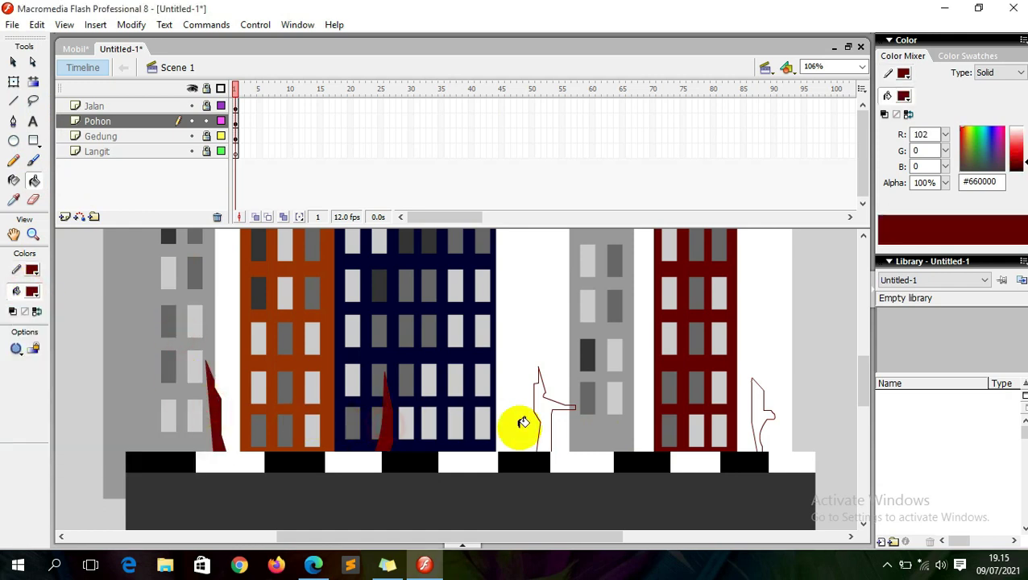
pyautogui.click(544, 411)
pyautogui.click(764, 408)
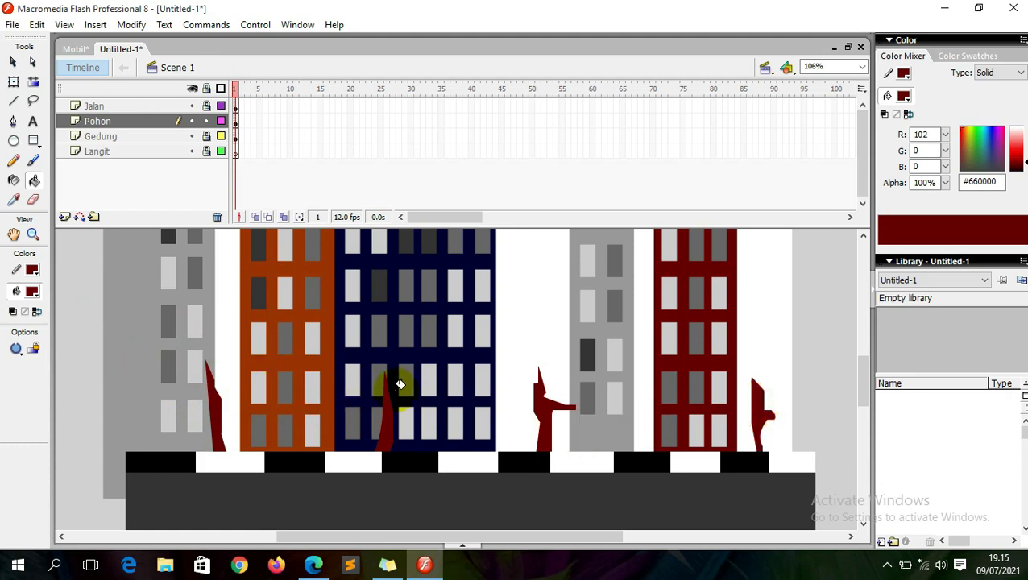
# Step: Paint a leafy crown over each of the four trunks with the Brush in dark green, #006600, at the third-largest brush size
pyautogui.moveTo(865, 383); pyautogui.dragTo(861, 369)
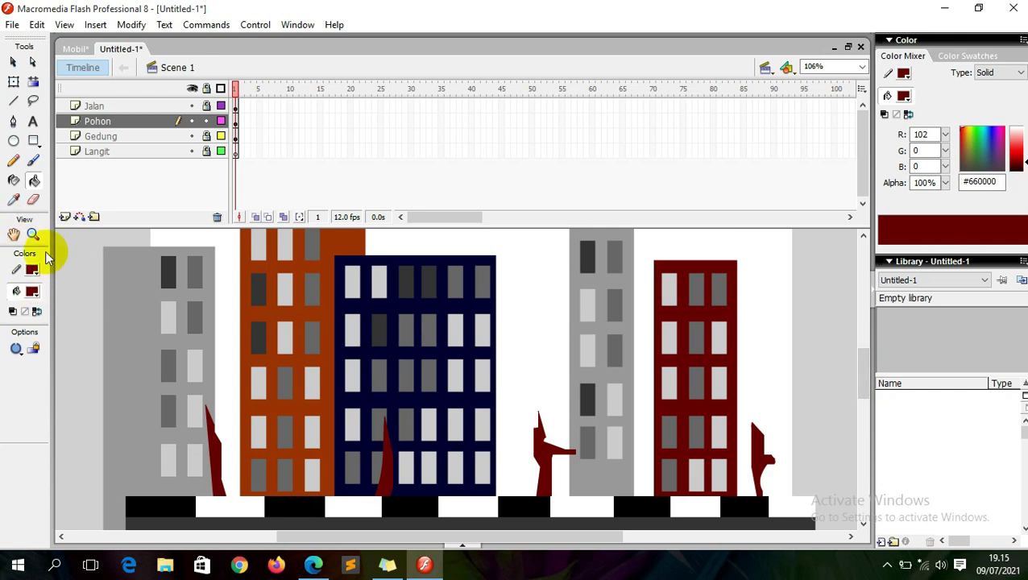
pyautogui.click(33, 163)
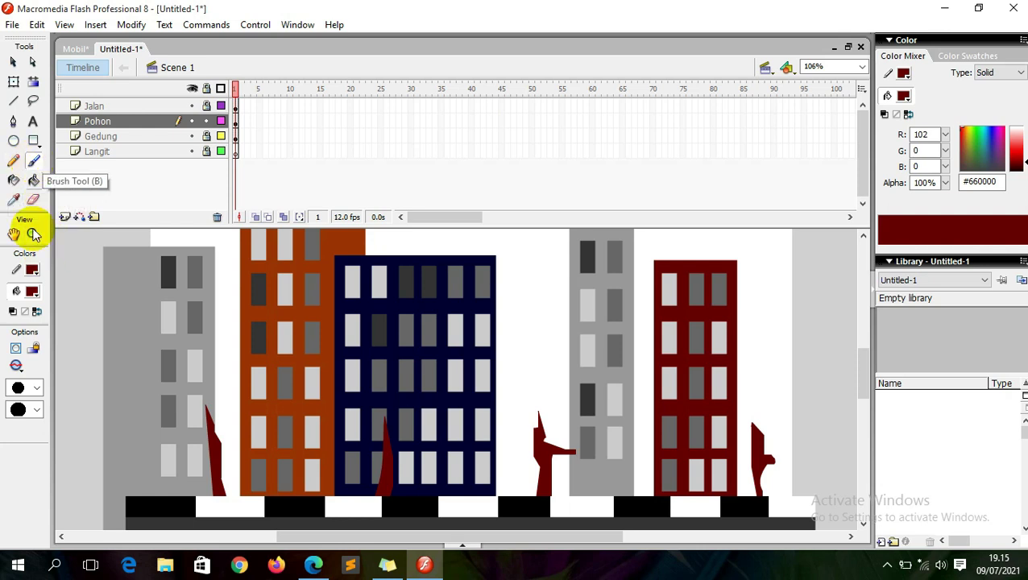
pyautogui.click(33, 291)
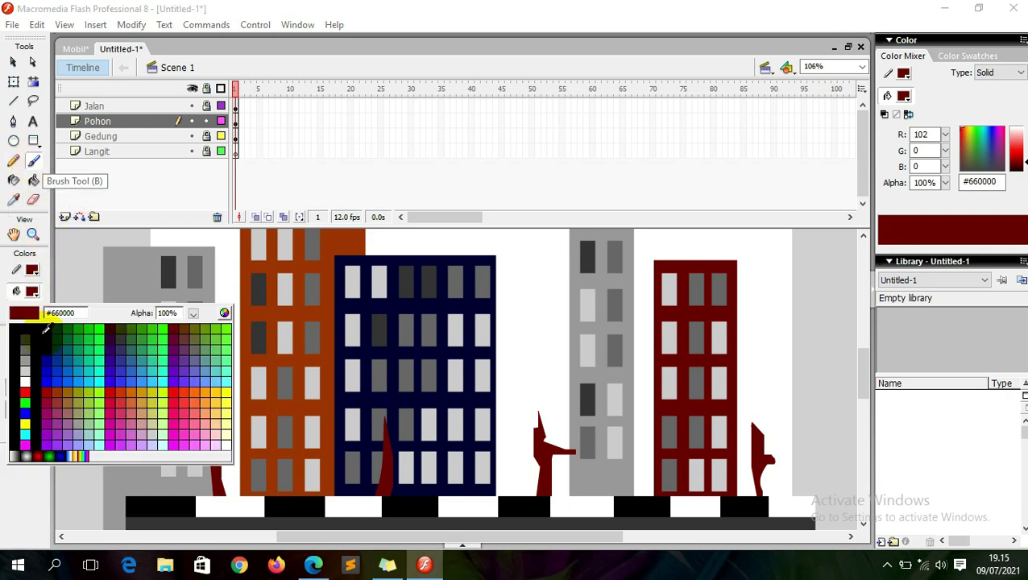
pyautogui.click(70, 329)
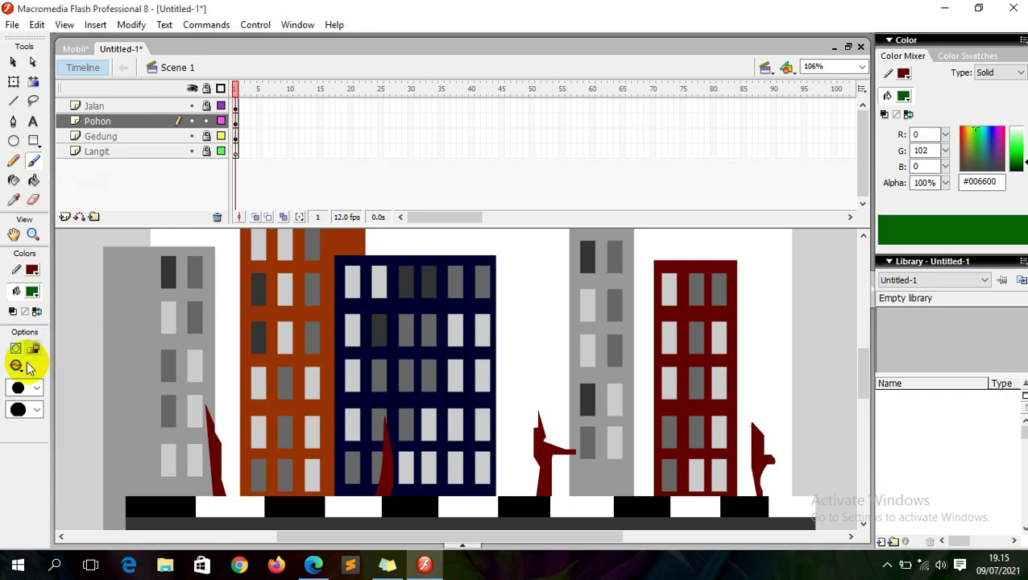
pyautogui.click(27, 389)
pyautogui.click(29, 332)
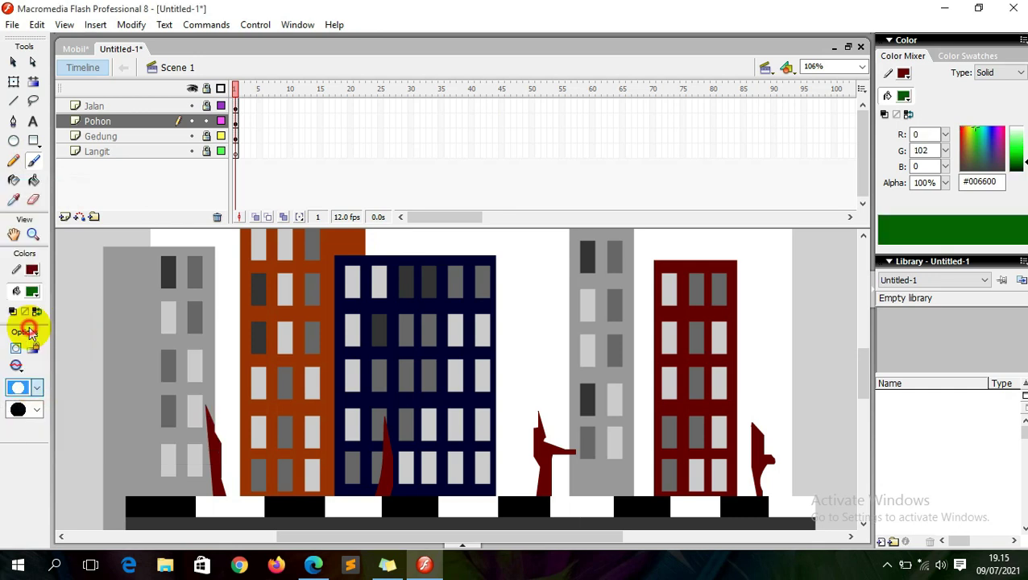
pyautogui.moveTo(204, 461)
pyautogui.mouseDown()
pyautogui.moveTo(227, 456)
pyautogui.moveTo(218, 406)
pyautogui.moveTo(188, 447)
pyautogui.moveTo(211, 460)
pyautogui.moveTo(246, 455)
pyautogui.moveTo(222, 419)
pyautogui.moveTo(248, 439)
pyautogui.mouseUp()
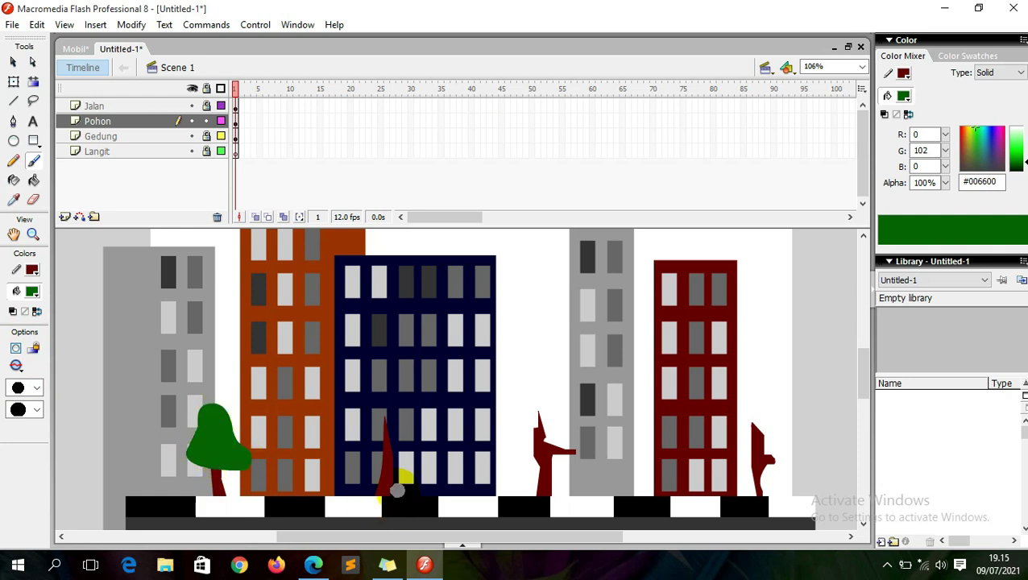
pyautogui.moveTo(393, 455); pyautogui.dragTo(383, 416)
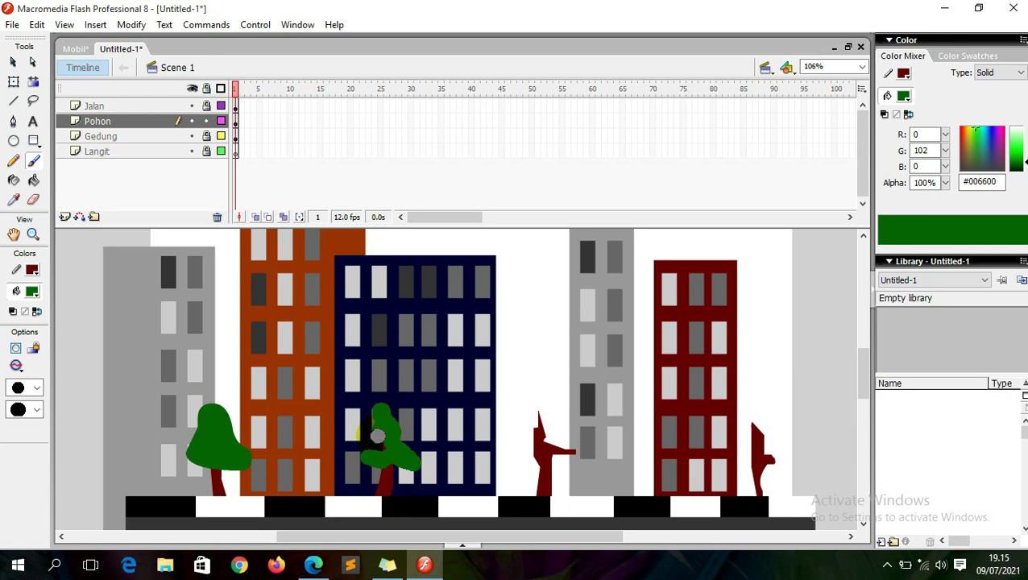
pyautogui.moveTo(521, 465)
pyautogui.mouseDown()
pyautogui.moveTo(576, 462)
pyautogui.moveTo(557, 450)
pyautogui.moveTo(533, 402)
pyautogui.moveTo(515, 467)
pyautogui.mouseUp()
pyautogui.moveTo(787, 461)
pyautogui.mouseDown()
pyautogui.moveTo(738, 464)
pyautogui.moveTo(757, 434)
pyautogui.moveTo(754, 410)
pyautogui.moveTo(793, 471)
pyautogui.moveTo(724, 466)
pyautogui.mouseUp()
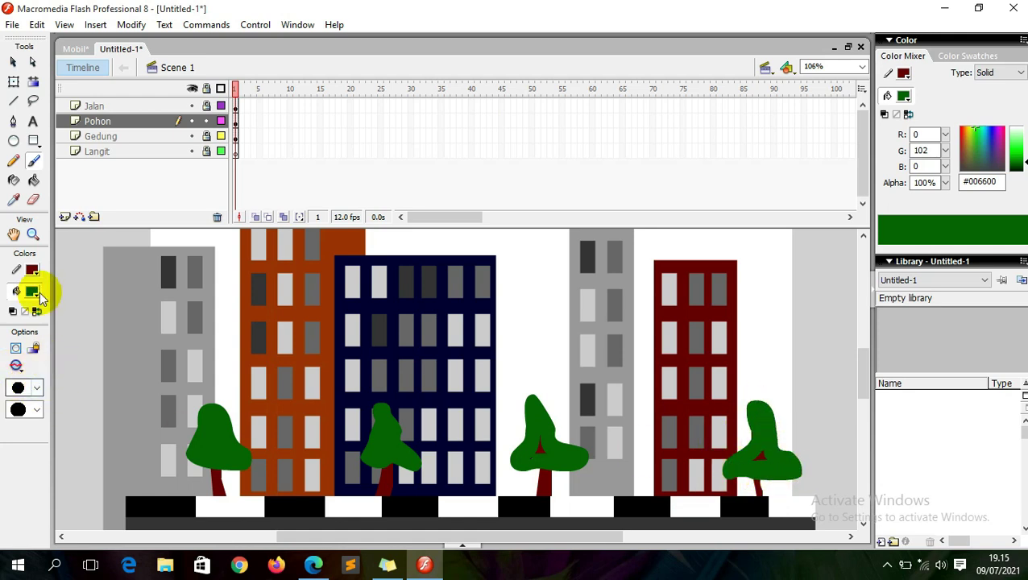
# Step: Brush lighter green, #00CC00, strokes along the edges of all four tree crowns using a smaller brush size
pyautogui.click(32, 291)
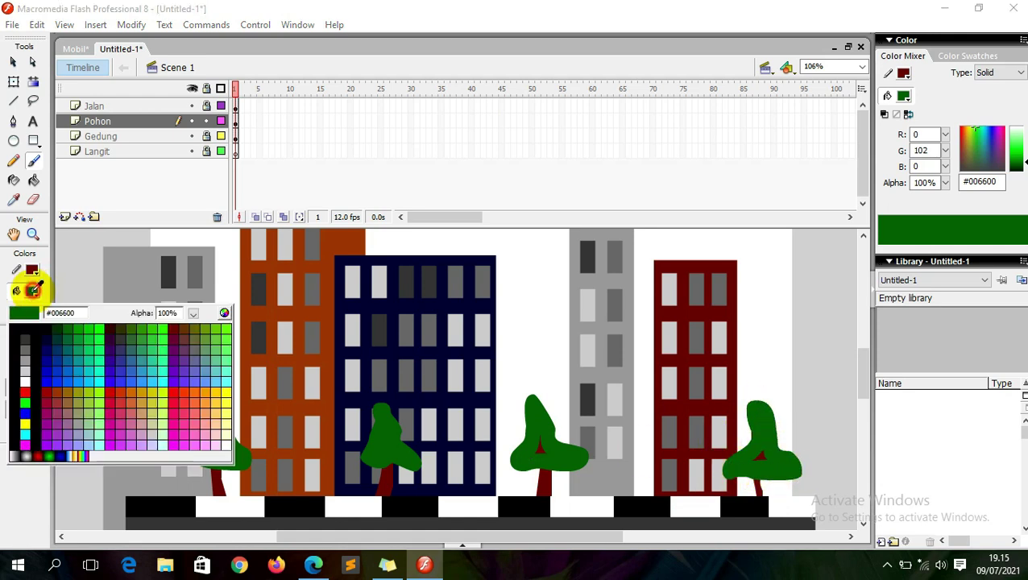
pyautogui.click(95, 321)
pyautogui.click(36, 390)
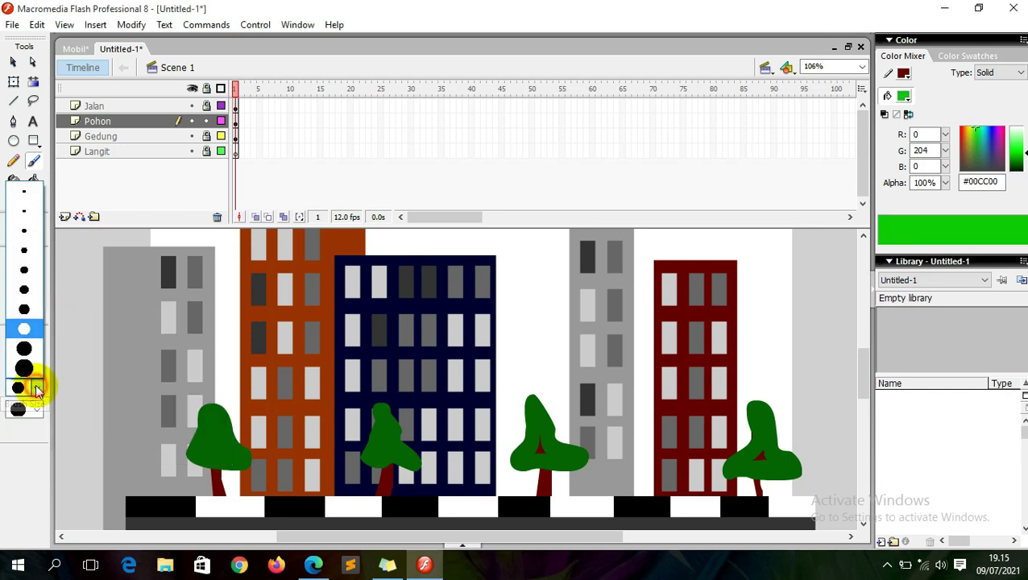
pyautogui.click(24, 290)
pyautogui.moveTo(190, 460); pyautogui.dragTo(196, 464)
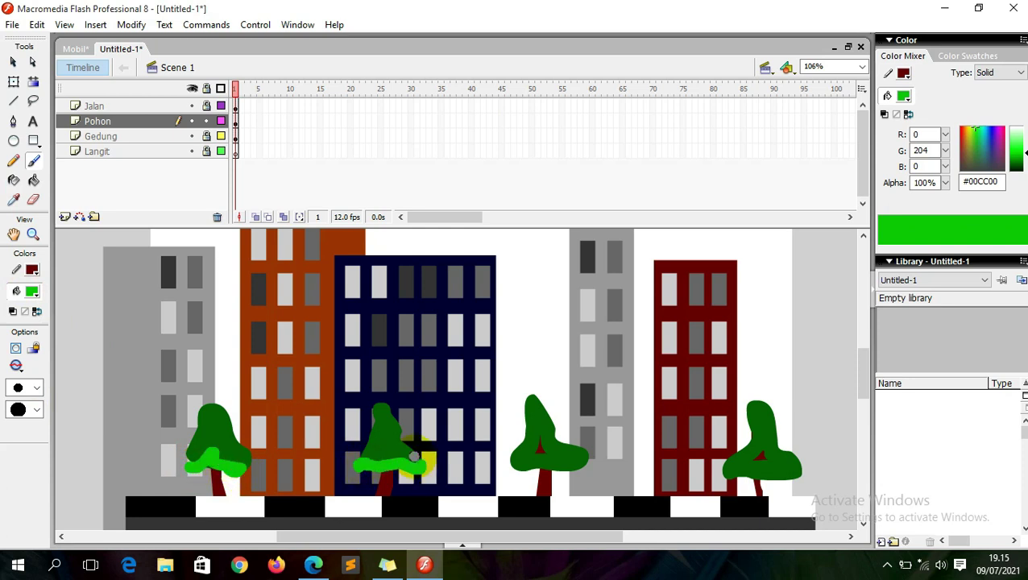
pyautogui.moveTo(500, 451)
pyautogui.mouseDown()
pyautogui.moveTo(535, 390)
pyautogui.moveTo(593, 464)
pyautogui.mouseUp()
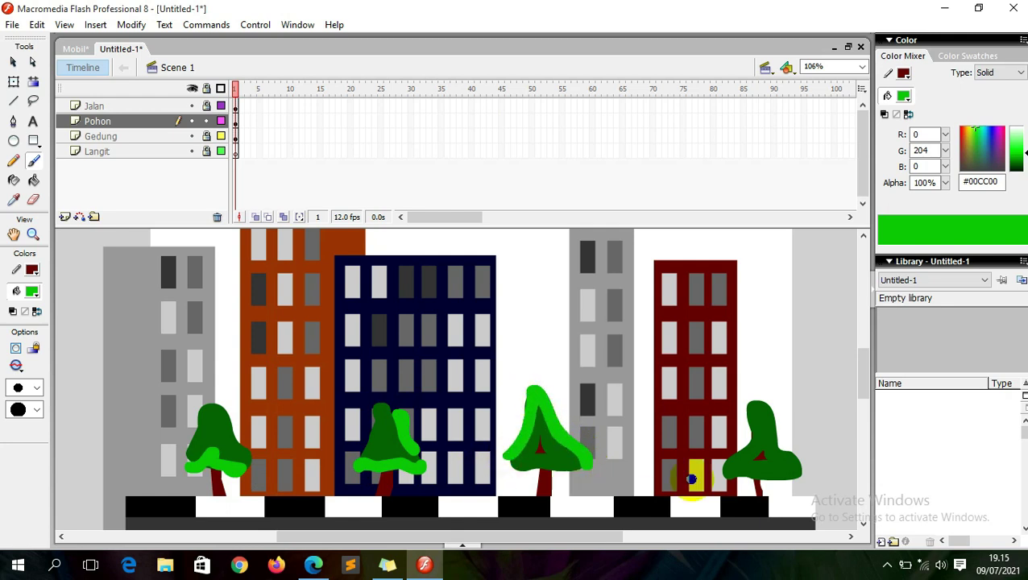
pyautogui.moveTo(745, 429)
pyautogui.mouseDown()
pyautogui.moveTo(770, 429)
pyautogui.moveTo(790, 449)
pyautogui.moveTo(774, 420)
pyautogui.moveTo(798, 477)
pyautogui.mouseUp()
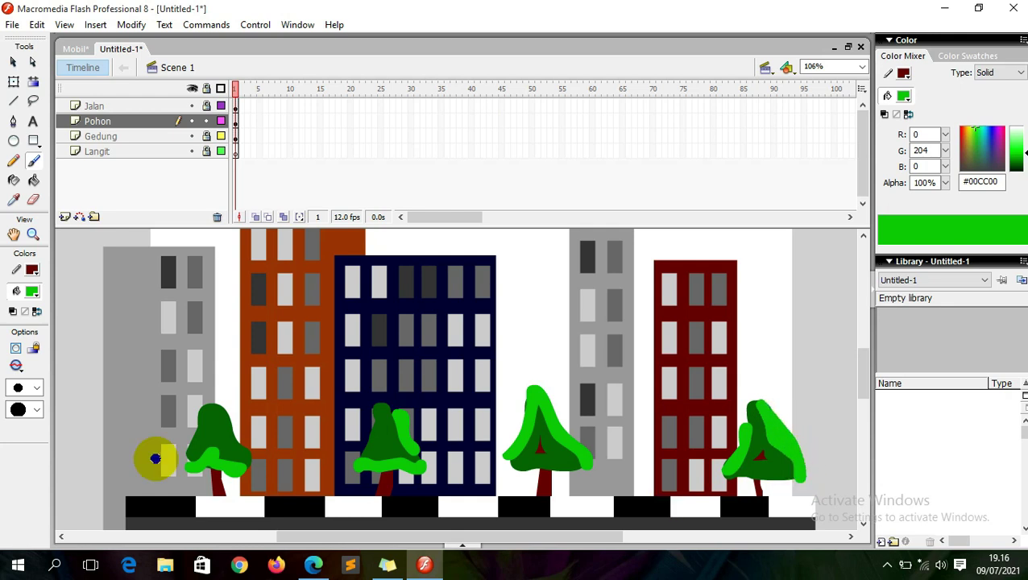
pyautogui.moveTo(187, 425)
pyautogui.mouseDown()
pyautogui.moveTo(217, 406)
pyautogui.moveTo(229, 431)
pyautogui.moveTo(212, 408)
pyautogui.moveTo(201, 432)
pyautogui.mouseUp()
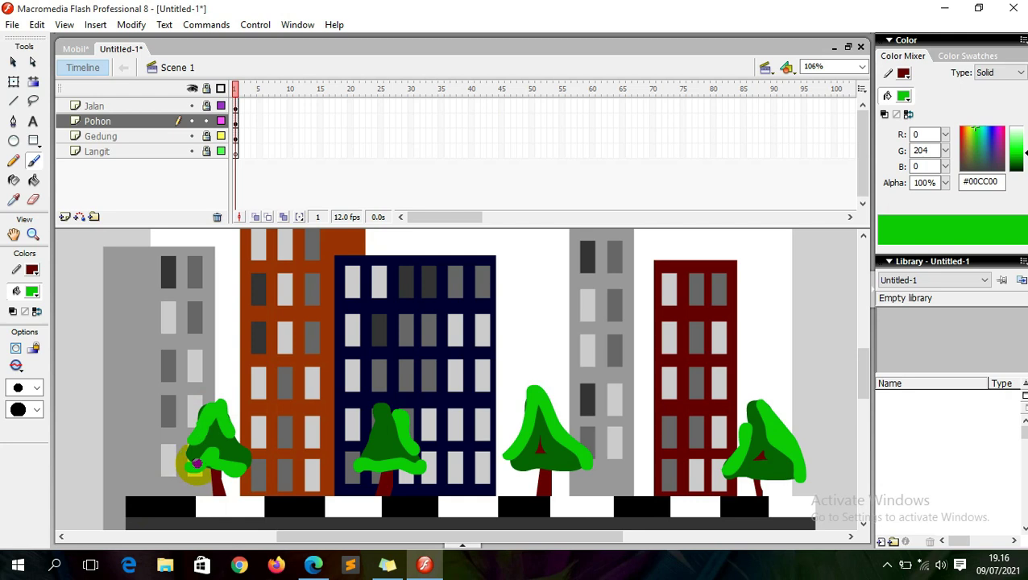
# Step: Add bright green, #00FF33, highlight strokes to all four tree crowns with the next smaller brush size
pyautogui.click(32, 291)
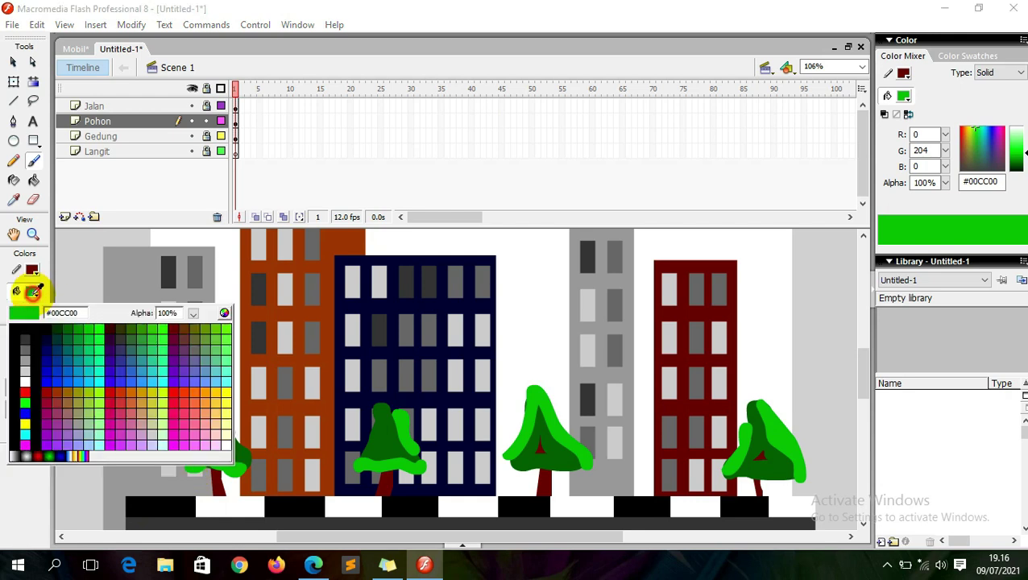
pyautogui.click(101, 337)
pyautogui.click(24, 387)
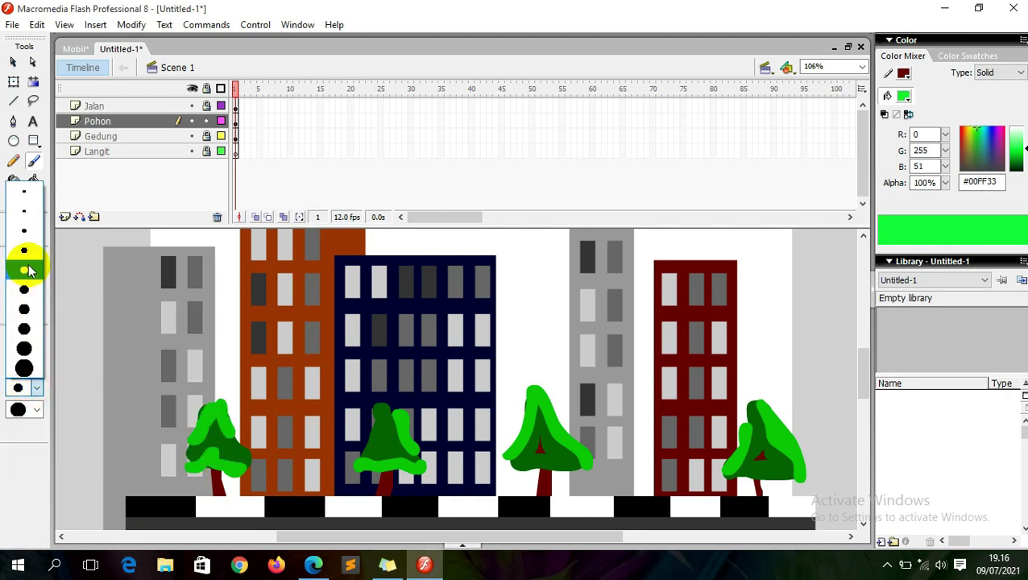
pyautogui.click(25, 270)
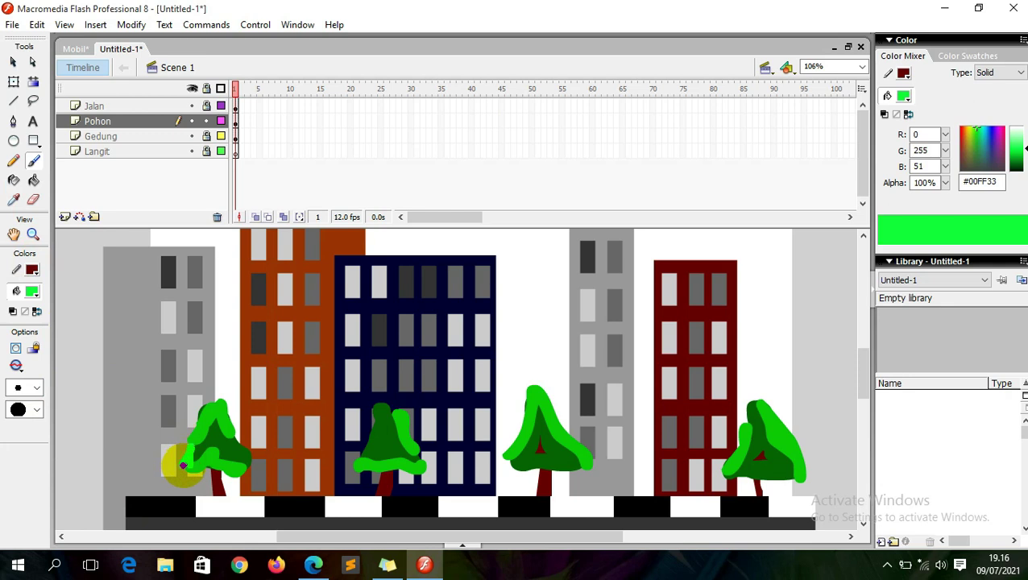
pyautogui.moveTo(183, 466); pyautogui.dragTo(213, 477)
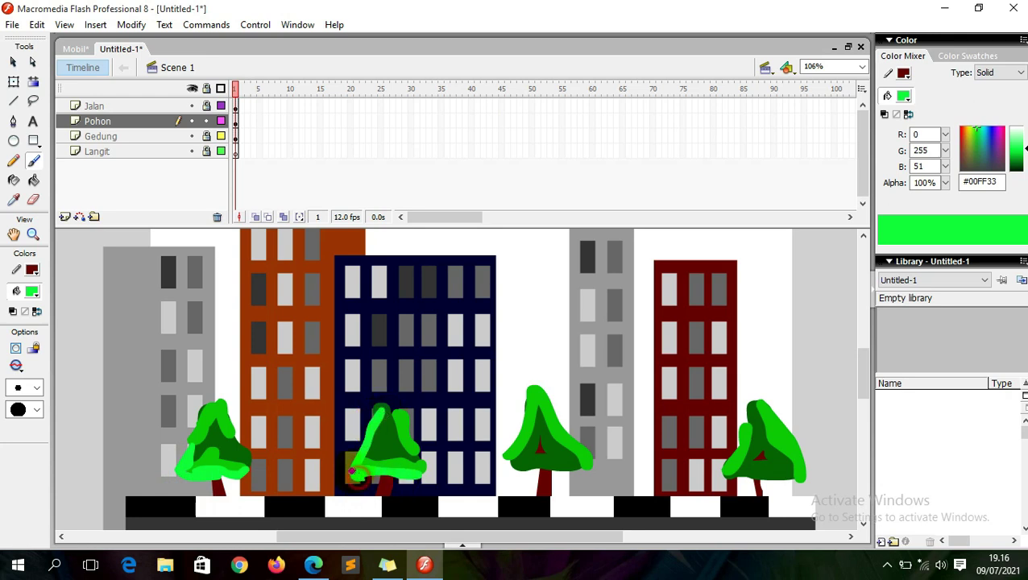
pyautogui.moveTo(531, 481)
pyautogui.mouseDown()
pyautogui.moveTo(512, 455)
pyautogui.moveTo(525, 469)
pyautogui.moveTo(579, 468)
pyautogui.mouseUp()
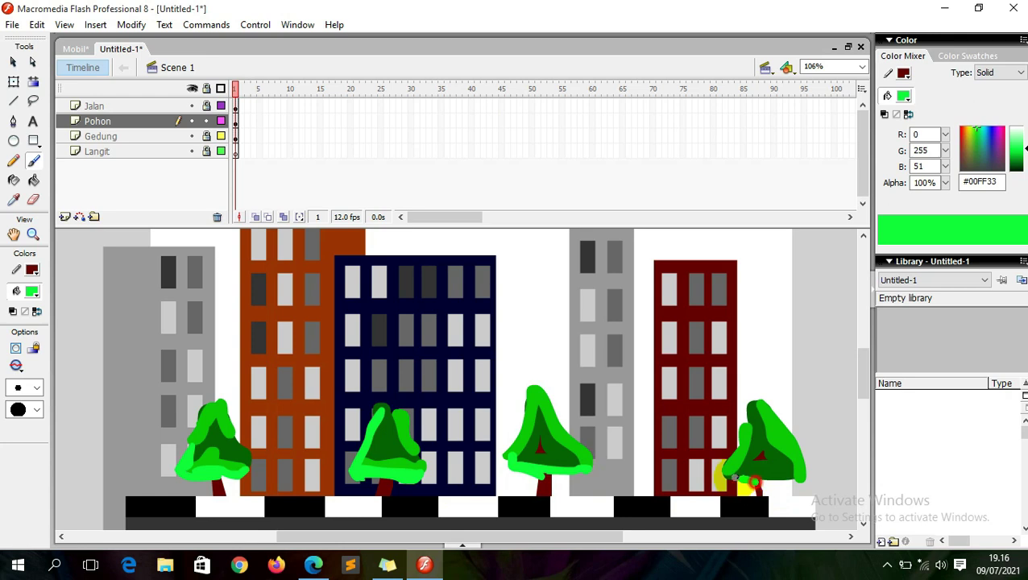
pyautogui.moveTo(773, 483)
pyautogui.mouseDown()
pyautogui.moveTo(787, 475)
pyautogui.moveTo(746, 477)
pyautogui.mouseUp()
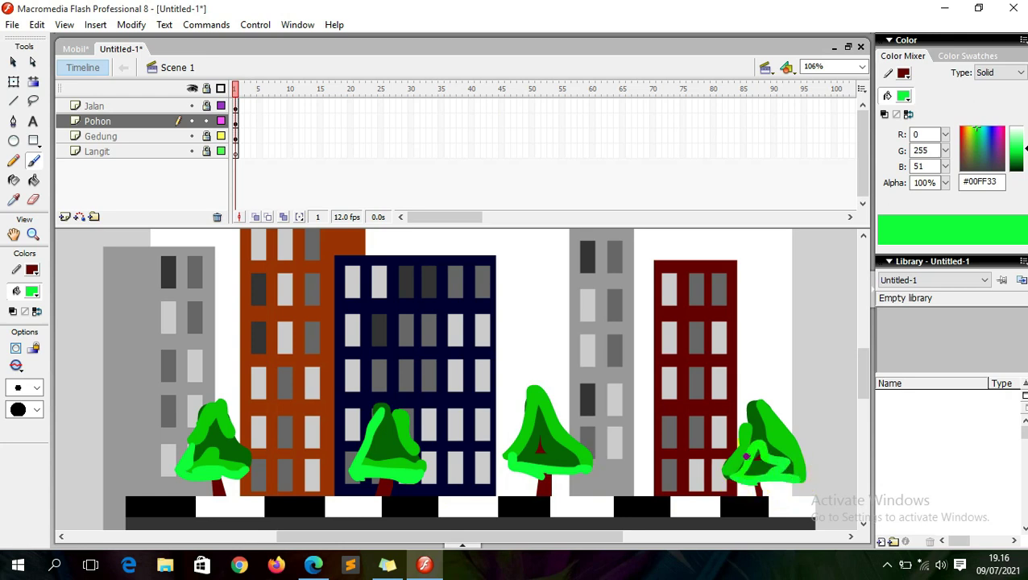
# Step: Paint one more bright green highlight stroke along the left edge of the rightmost tree's crown
pyautogui.moveTo(757, 401); pyautogui.dragTo(746, 451)
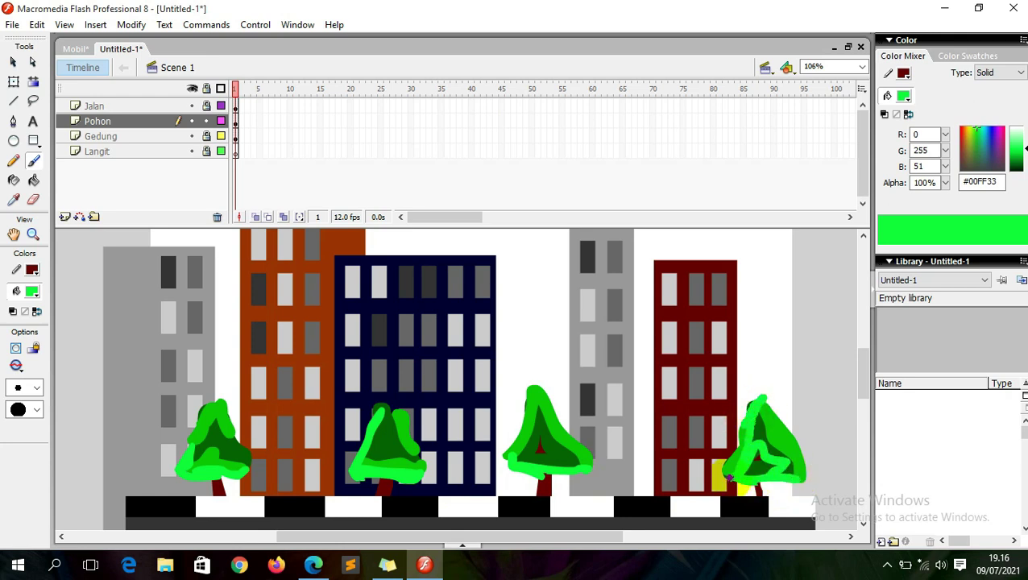
pyautogui.moveTo(862, 372); pyautogui.dragTo(863, 383)
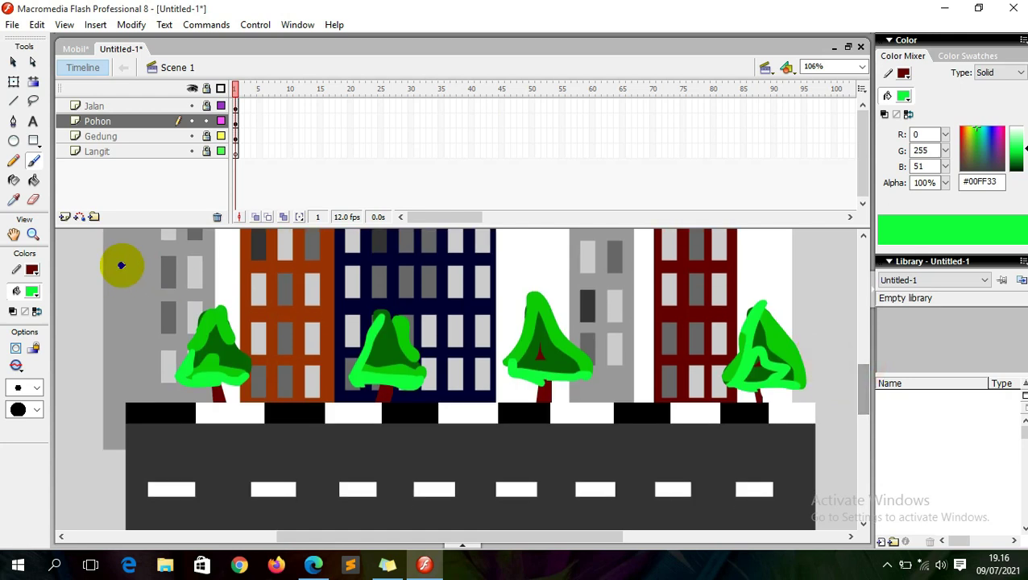
# Step: Dot all four tree crowns with small fruit in yellow, #FFFF00, using the tall oval brush shape
pyautogui.click(32, 291)
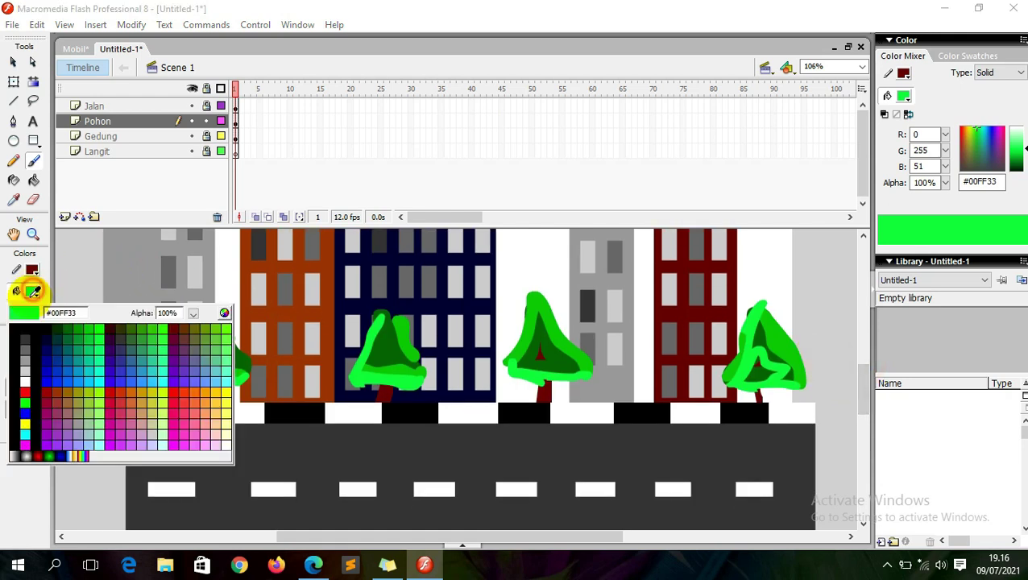
pyautogui.click(24, 421)
pyautogui.click(33, 393)
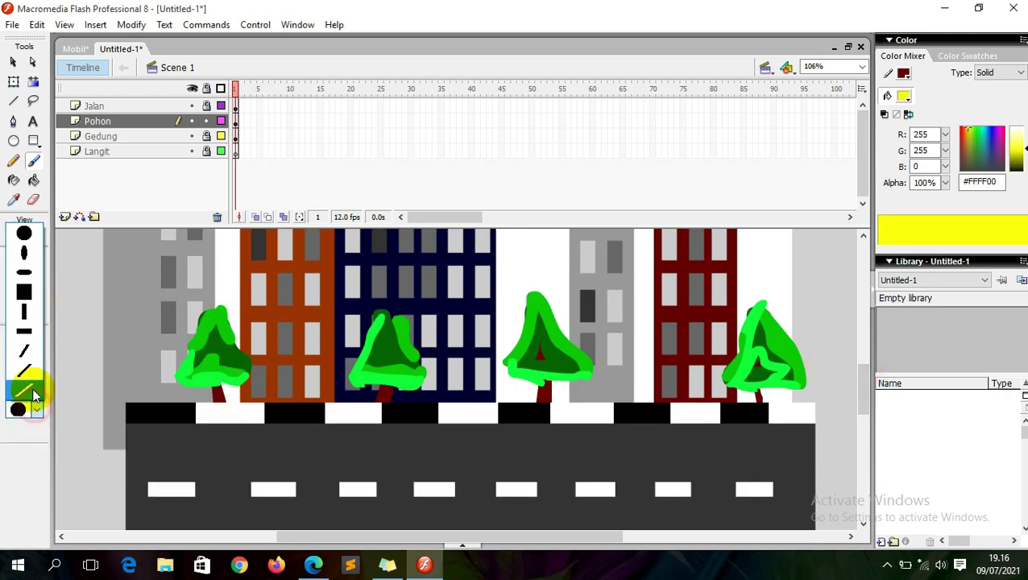
pyautogui.click(24, 234)
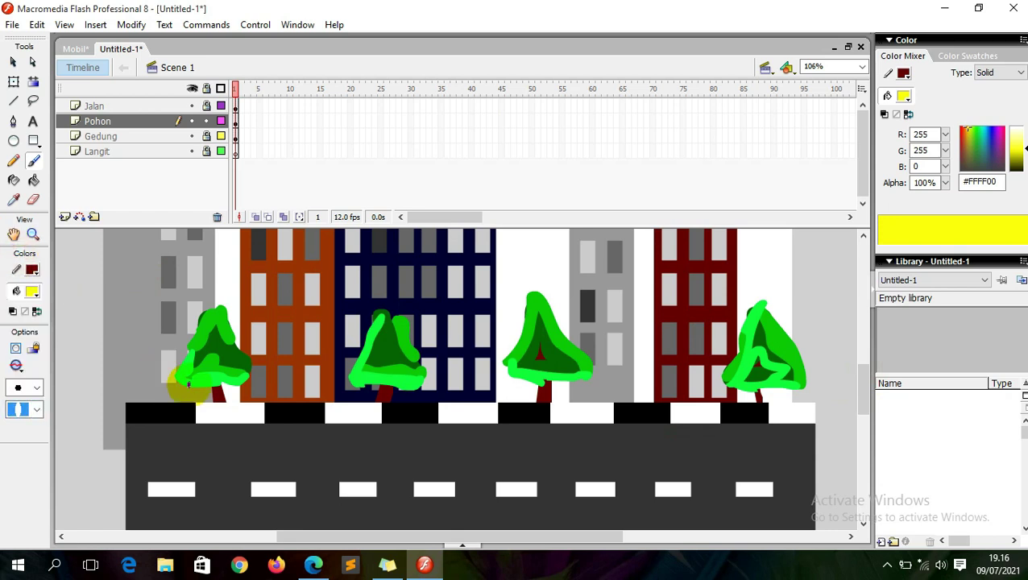
pyautogui.click(189, 383)
pyautogui.click(209, 381)
pyautogui.click(220, 380)
pyautogui.click(235, 378)
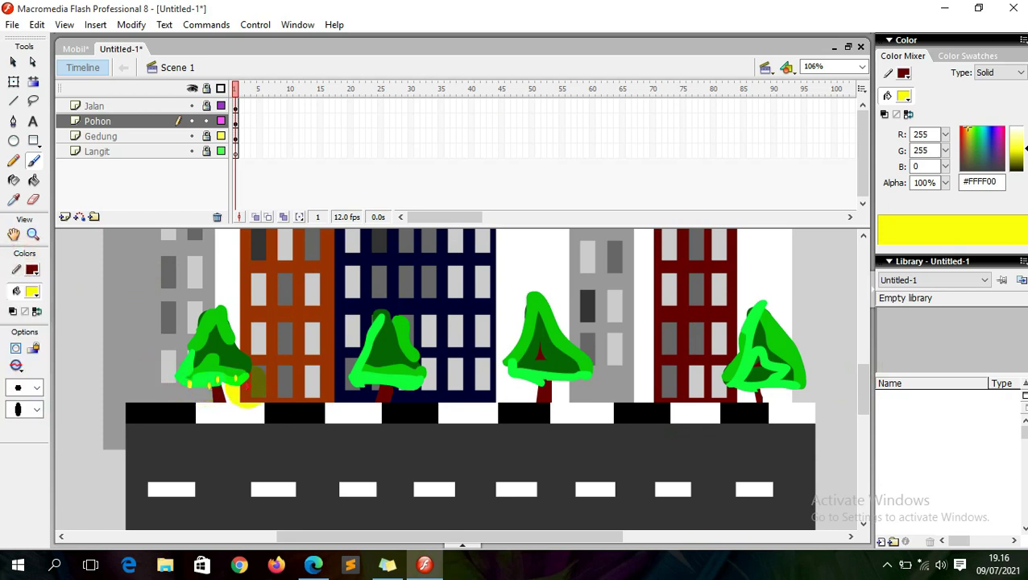
pyautogui.click(177, 368)
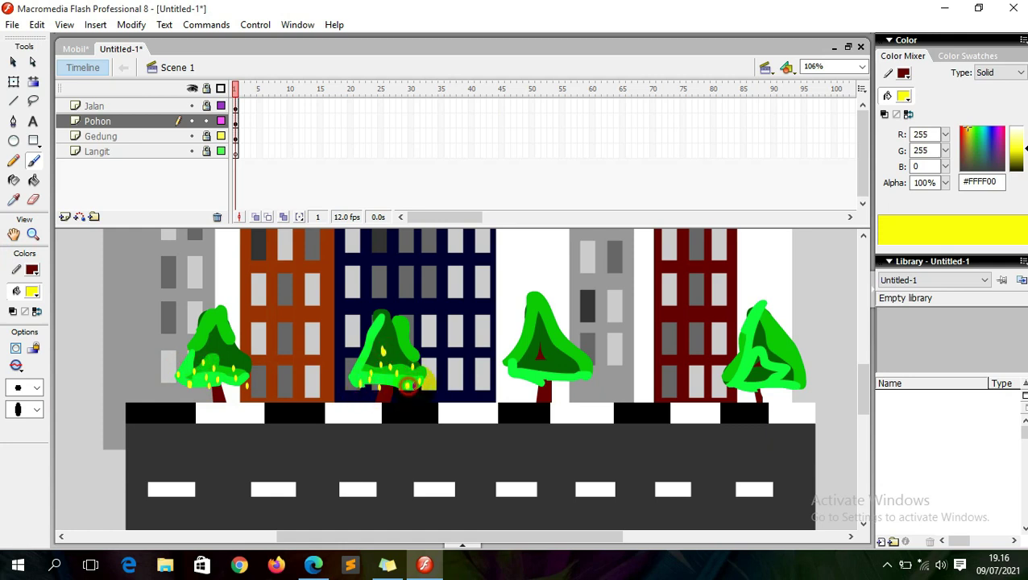
pyautogui.click(510, 372)
pyautogui.click(525, 374)
pyautogui.click(538, 371)
pyautogui.click(550, 373)
pyautogui.click(564, 381)
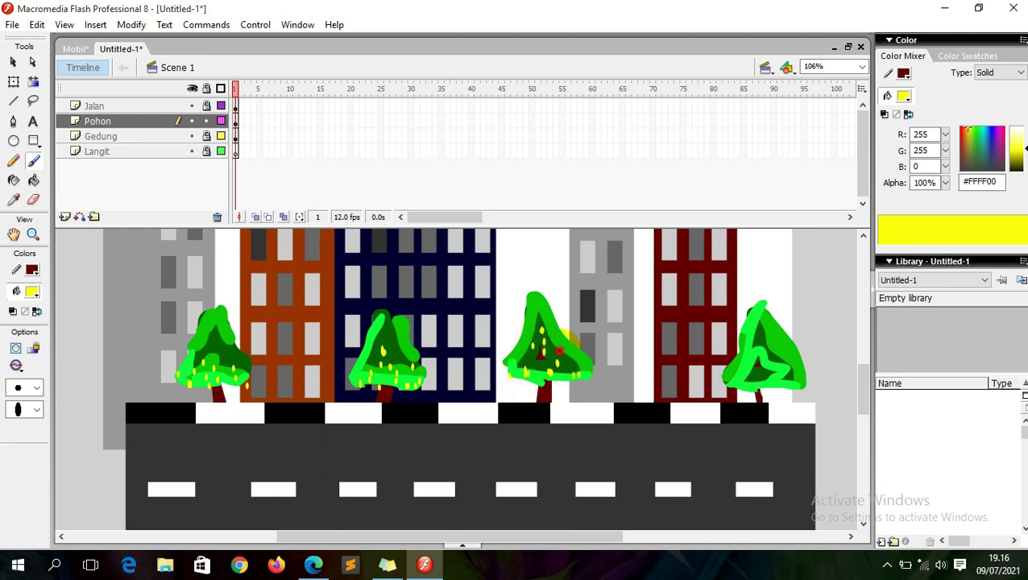
pyautogui.click(744, 395)
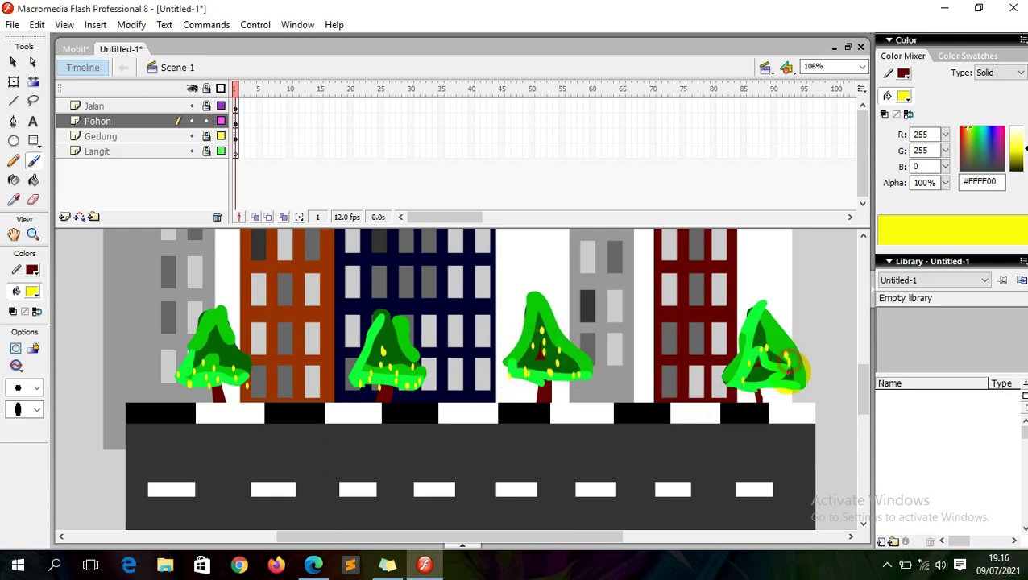
pyautogui.click(796, 380)
pyautogui.click(774, 385)
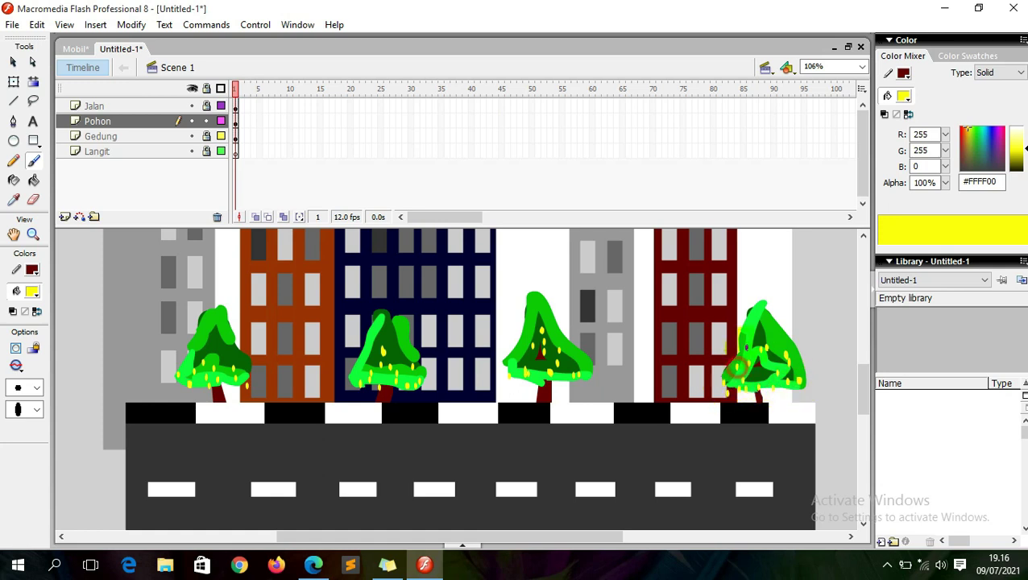
# Step: Paint a jagged strip of grass in green, #00CC00, behind the striped kerb with a larger brush size
pyautogui.click(32, 292)
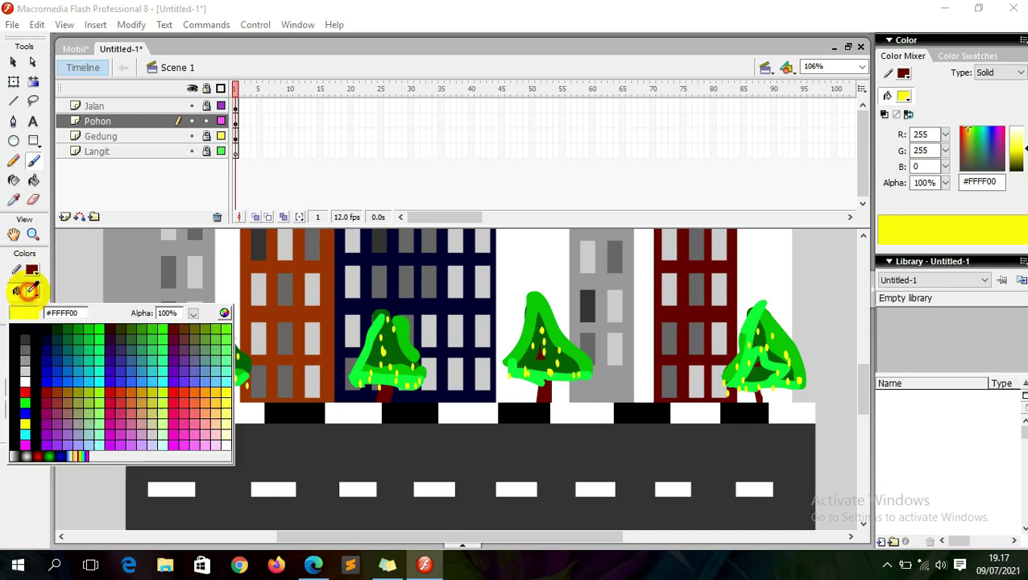
pyautogui.click(89, 335)
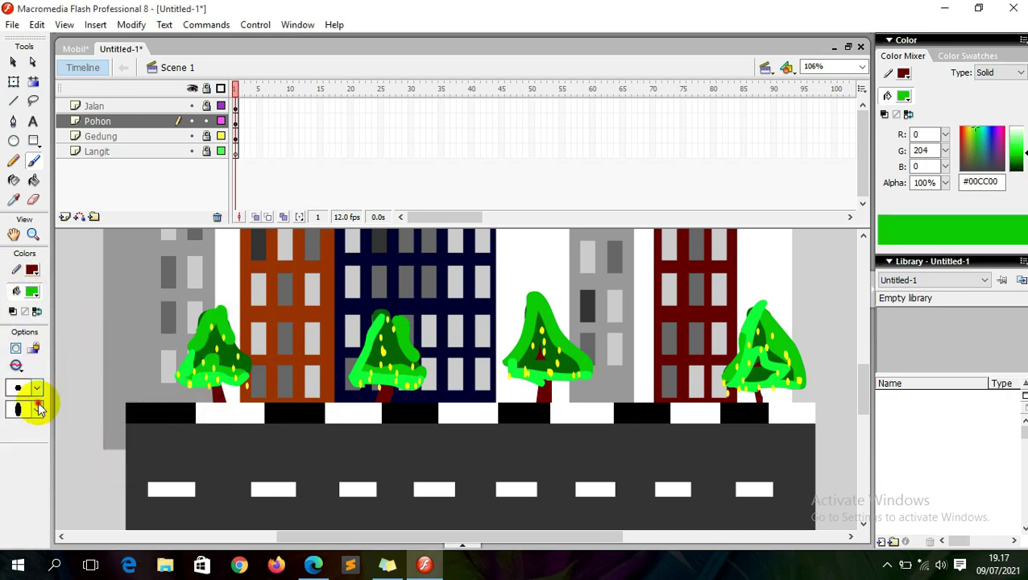
pyautogui.click(36, 405)
pyautogui.click(36, 405)
pyautogui.click(34, 388)
pyautogui.click(24, 292)
pyautogui.moveTo(148, 398)
pyautogui.mouseDown()
pyautogui.moveTo(165, 393)
pyautogui.moveTo(150, 391)
pyautogui.moveTo(141, 409)
pyautogui.moveTo(184, 393)
pyautogui.moveTo(238, 408)
pyautogui.moveTo(267, 397)
pyautogui.moveTo(417, 400)
pyautogui.mouseUp()
pyautogui.moveTo(483, 407)
pyautogui.mouseDown()
pyautogui.moveTo(527, 385)
pyautogui.moveTo(548, 392)
pyautogui.moveTo(530, 404)
pyautogui.moveTo(505, 395)
pyautogui.moveTo(549, 399)
pyautogui.moveTo(487, 407)
pyautogui.mouseUp()
pyautogui.moveTo(566, 396); pyautogui.dragTo(666, 393)
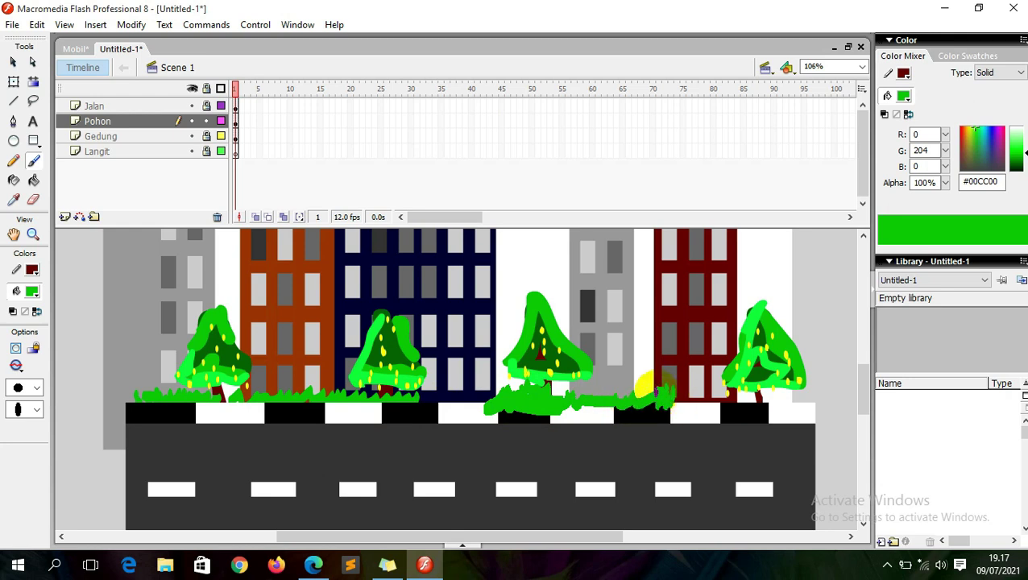
# Step: Extend the grass strip beneath the rightmost tree and fill the gap between the second and third trees
pyautogui.hotkey('ctrl', 'z')
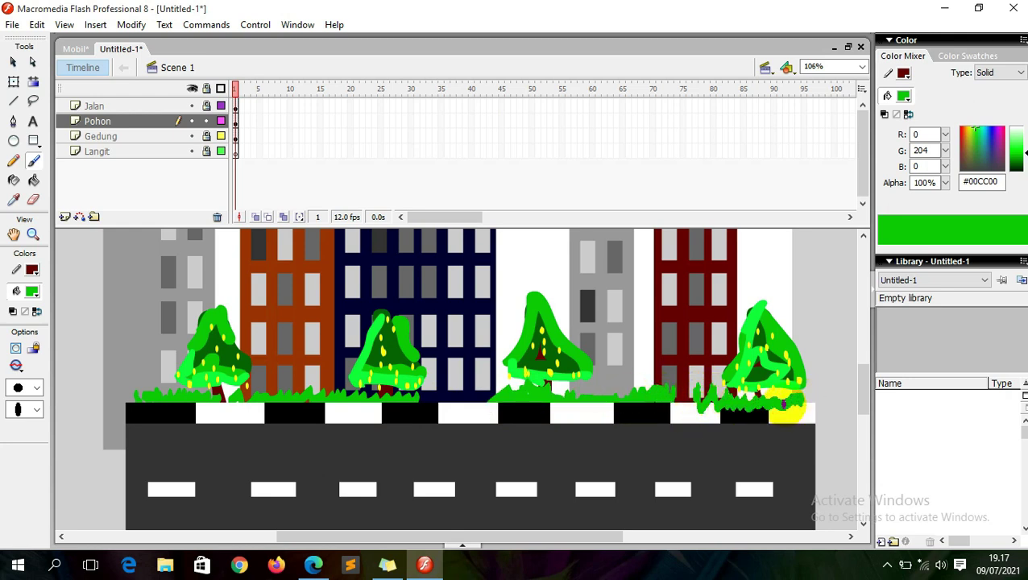
pyautogui.hotkey('ctrl', 'z')
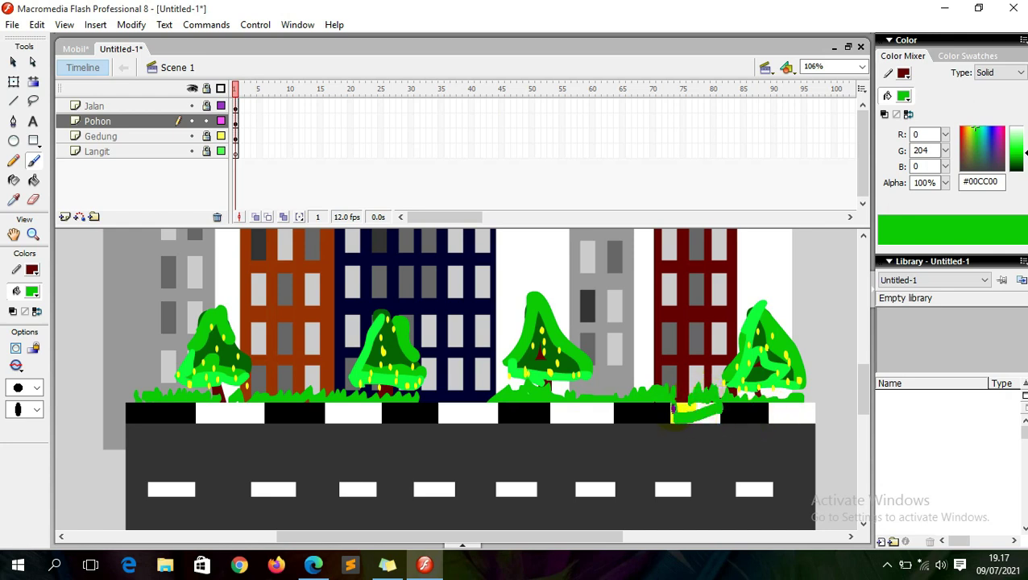
pyautogui.hotkey('ctrl', 'z')
pyautogui.moveTo(466, 385); pyautogui.dragTo(474, 405)
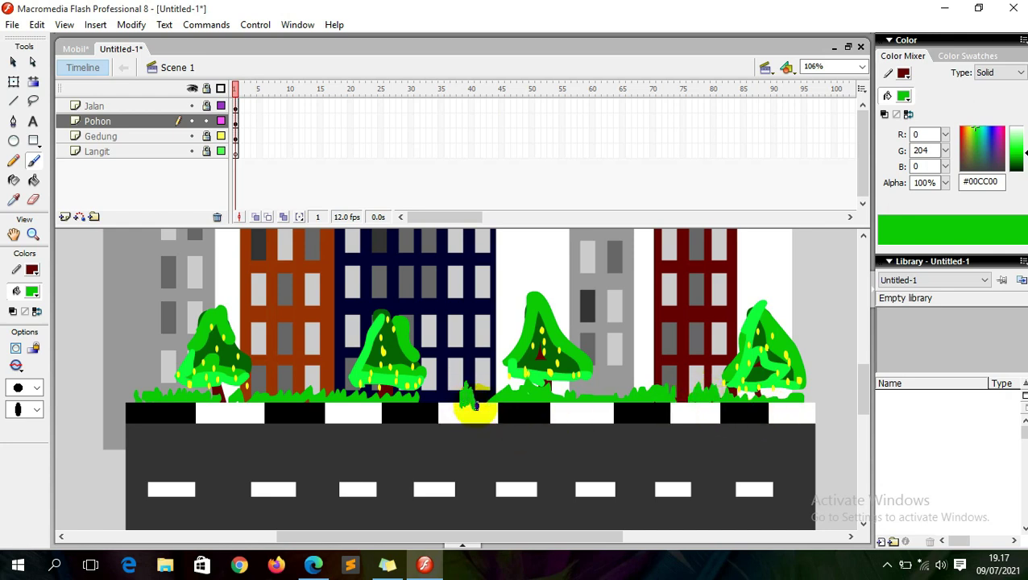
pyautogui.hotkey('ctrl', 'z')
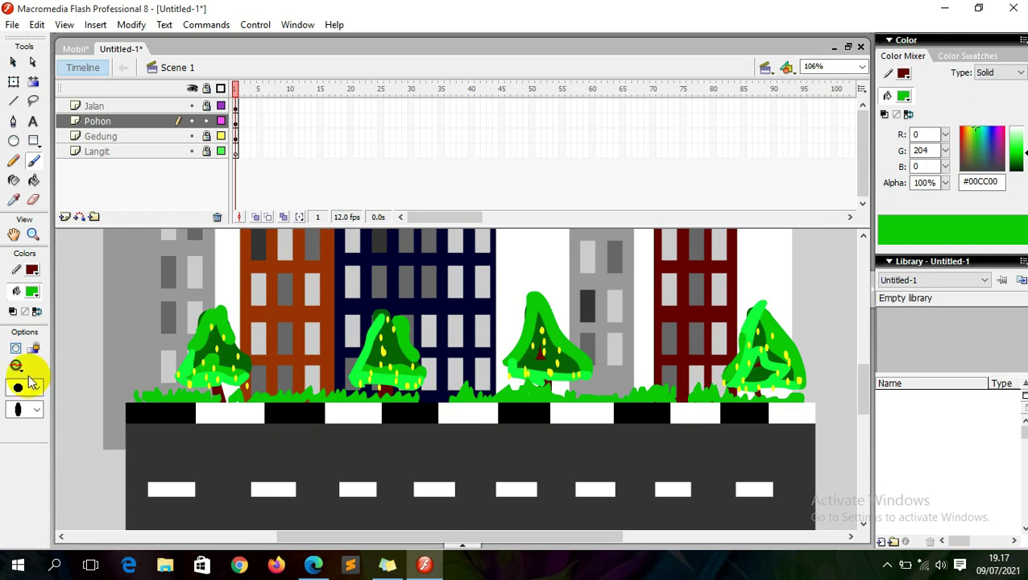
# Step: Paint taller grass tufts in bright green, #00FF33, at several spots along the grass strip
pyautogui.click(32, 291)
pyautogui.click(100, 332)
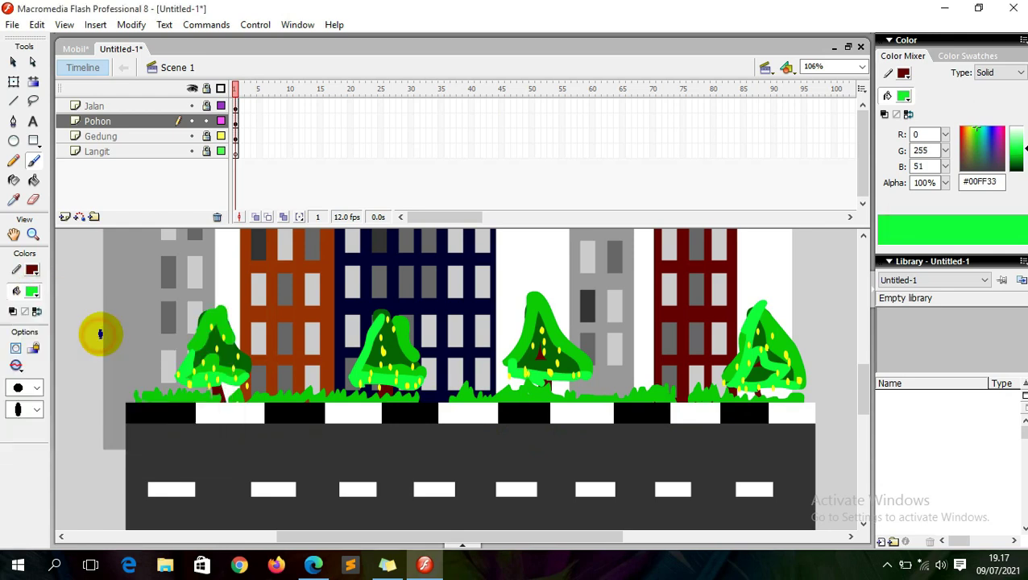
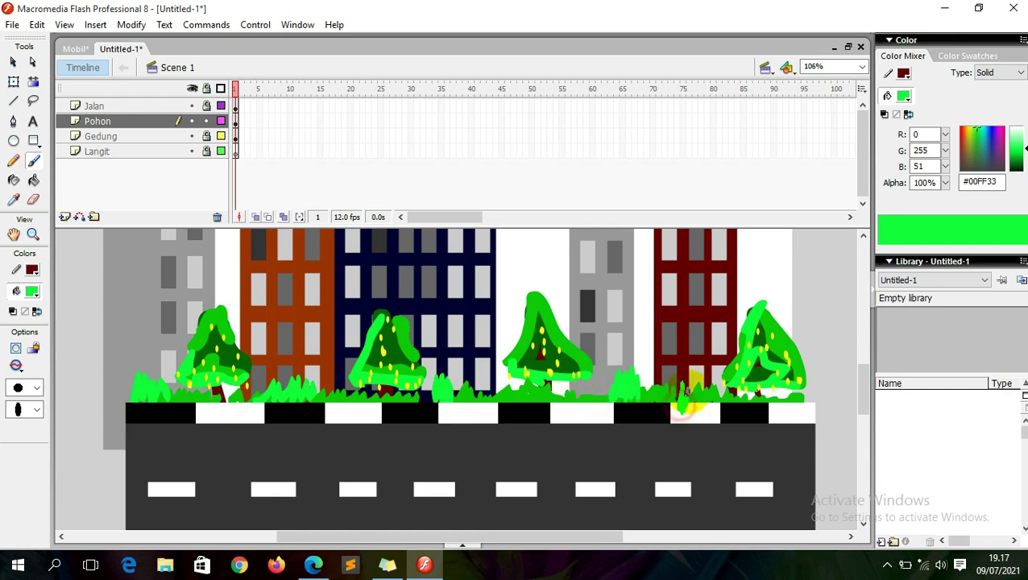
pyautogui.moveTo(861, 381); pyautogui.dragTo(862, 362)
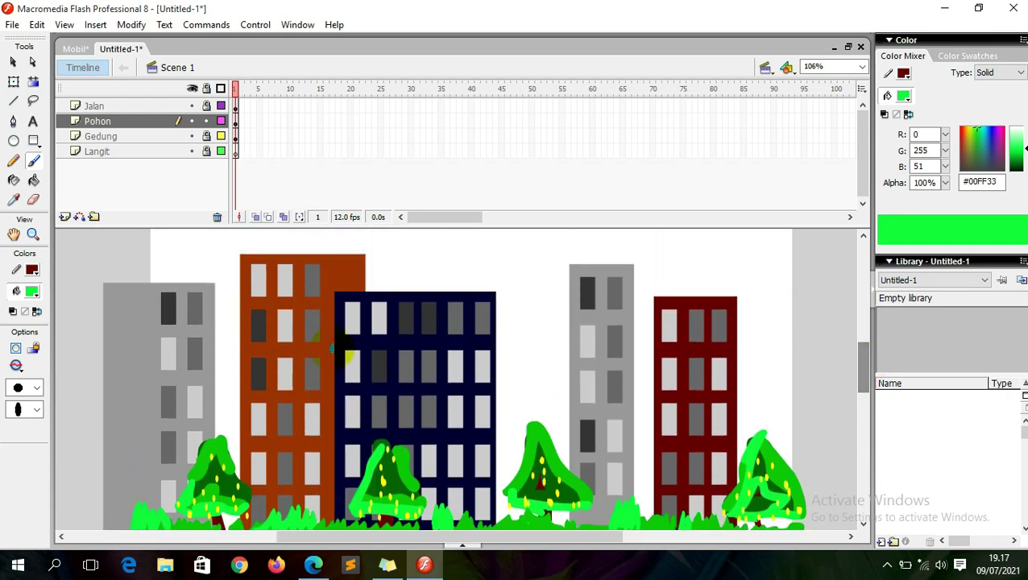
# Step: Make Langit the active, unlocked layer and hide the Gedung, Pohon and Jalan layers
pyautogui.click(13, 62)
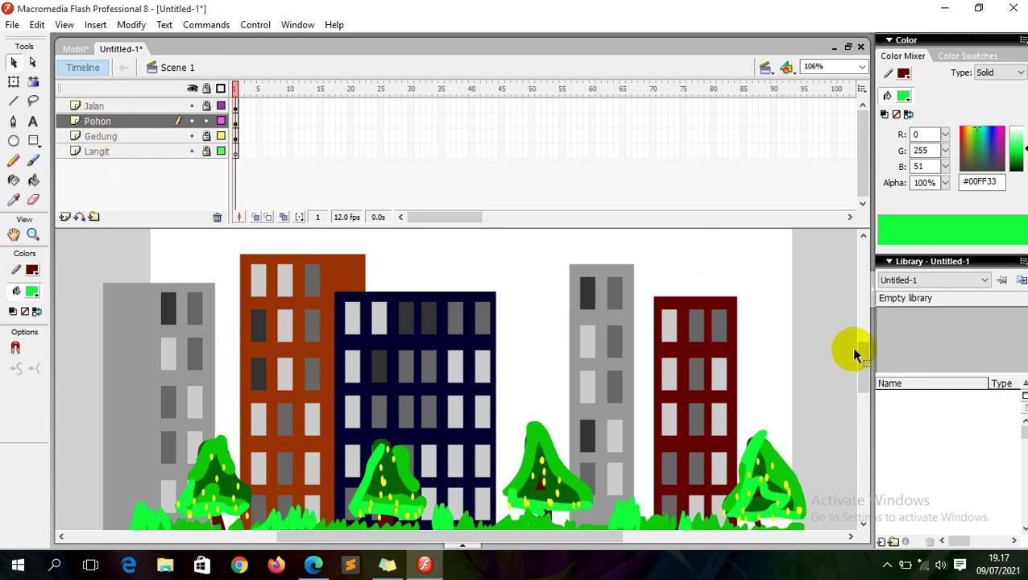
pyautogui.moveTo(858, 349)
pyautogui.mouseDown()
pyautogui.moveTo(862, 331)
pyautogui.moveTo(862, 342)
pyautogui.mouseUp()
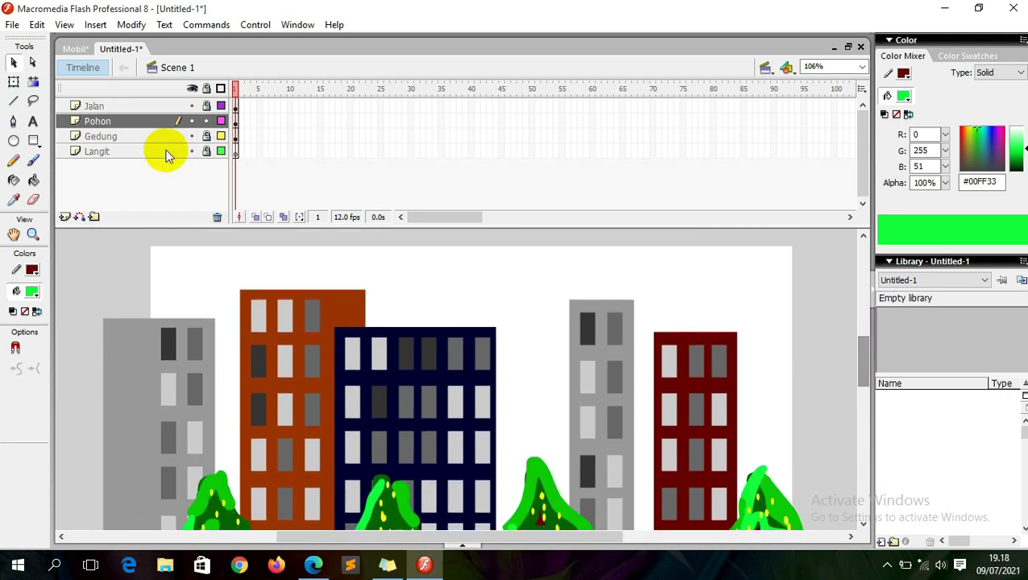
pyautogui.click(137, 154)
pyautogui.click(207, 153)
pyautogui.moveTo(860, 339)
pyautogui.mouseDown()
pyautogui.moveTo(863, 350)
pyautogui.moveTo(822, 330)
pyautogui.mouseUp()
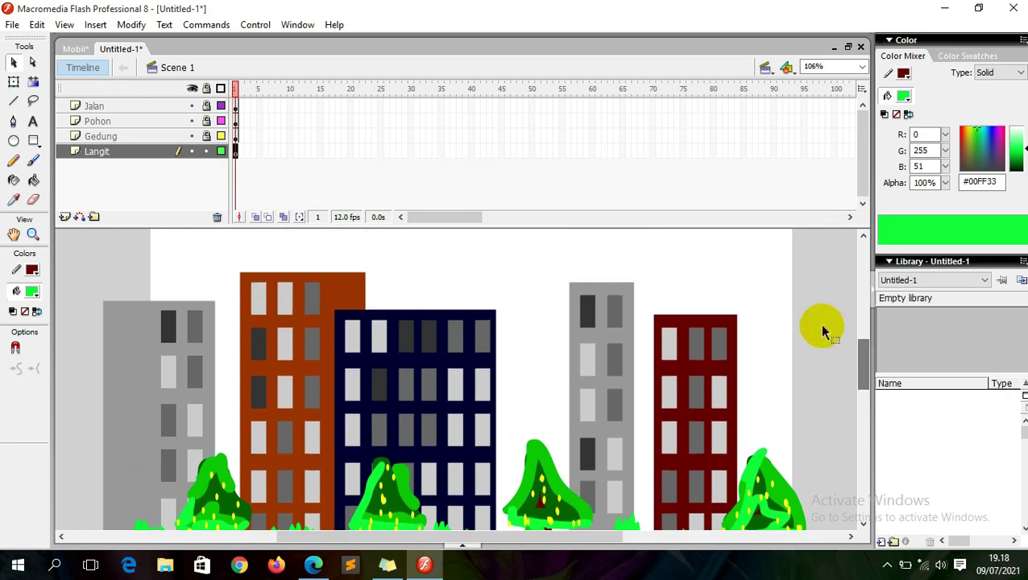
pyautogui.click(192, 137)
pyautogui.click(192, 121)
pyautogui.click(192, 105)
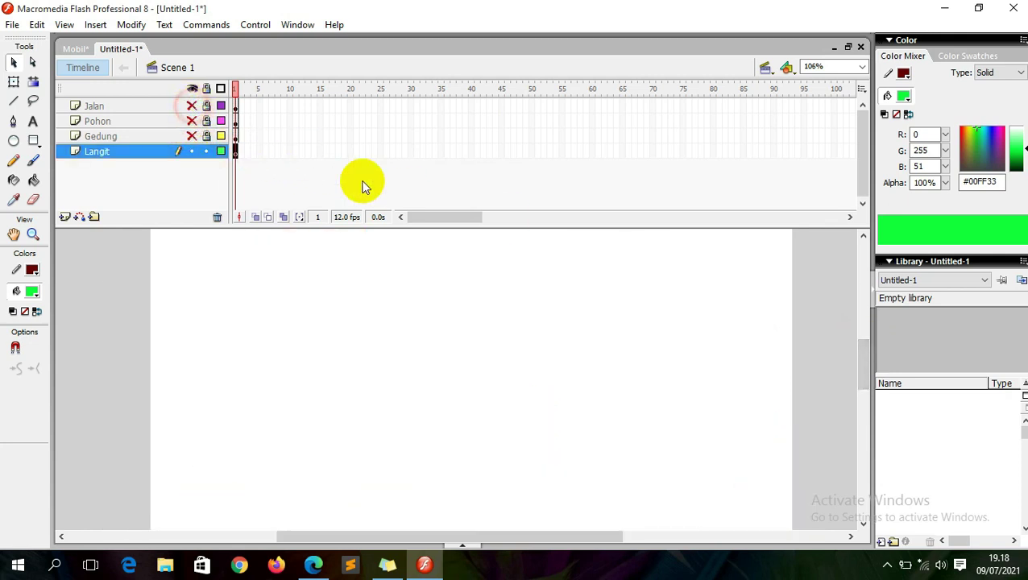
# Step: Draw a rectangle covering the whole stage on the Langit layer, filled with the blue, white and gold linear gradient
pyautogui.click(33, 235)
pyautogui.click(563, 380)
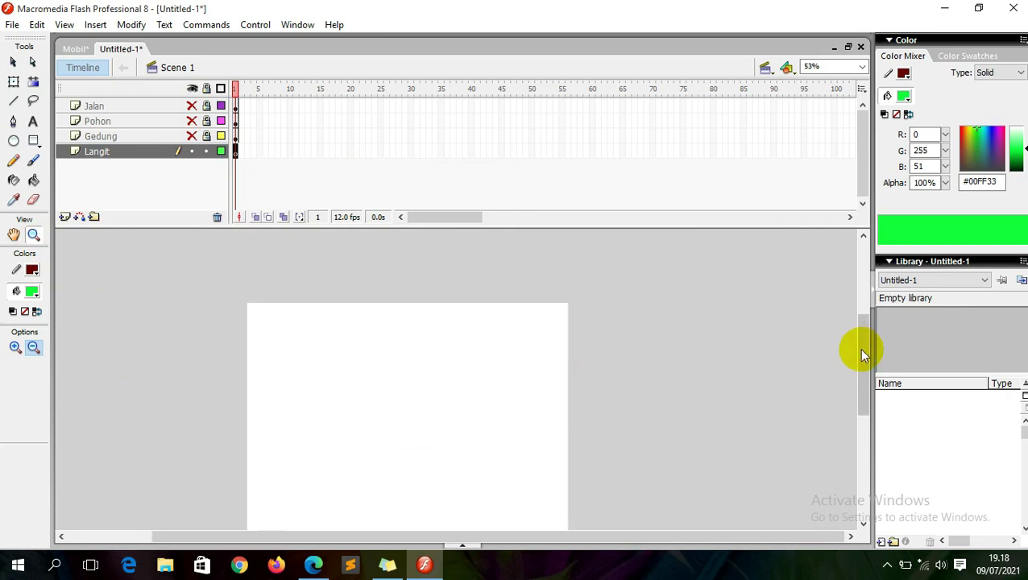
pyautogui.scroll(-2, 860, 355)
pyautogui.click(13, 62)
pyautogui.click(34, 141)
pyautogui.click(33, 291)
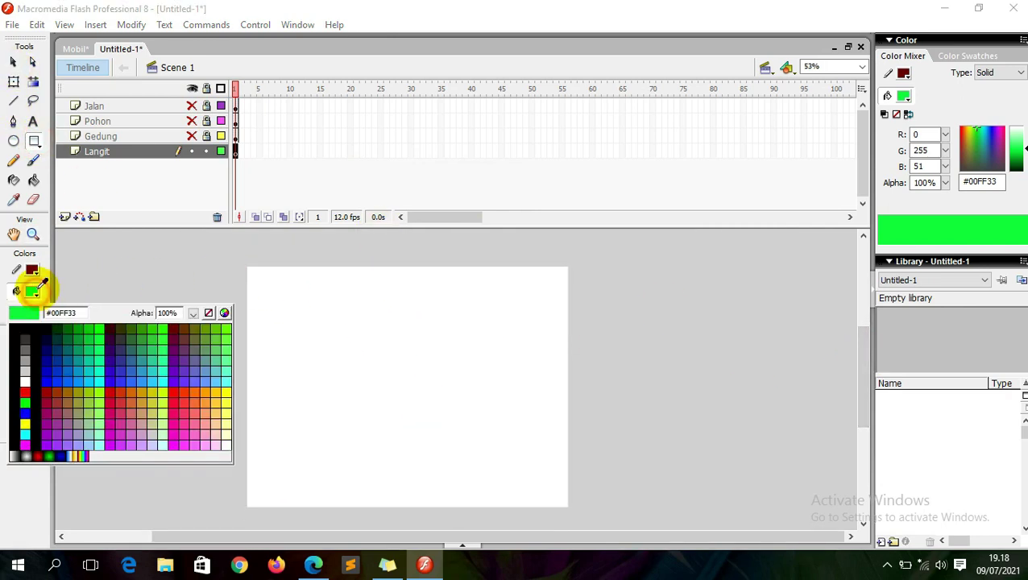
pyautogui.click(72, 456)
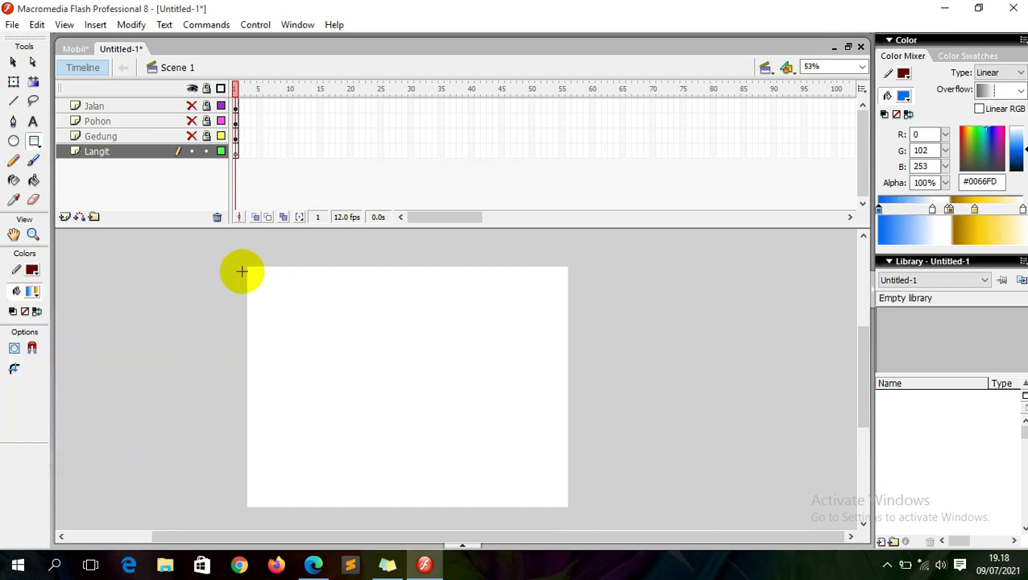
pyautogui.moveTo(247, 266); pyautogui.dragTo(568, 506)
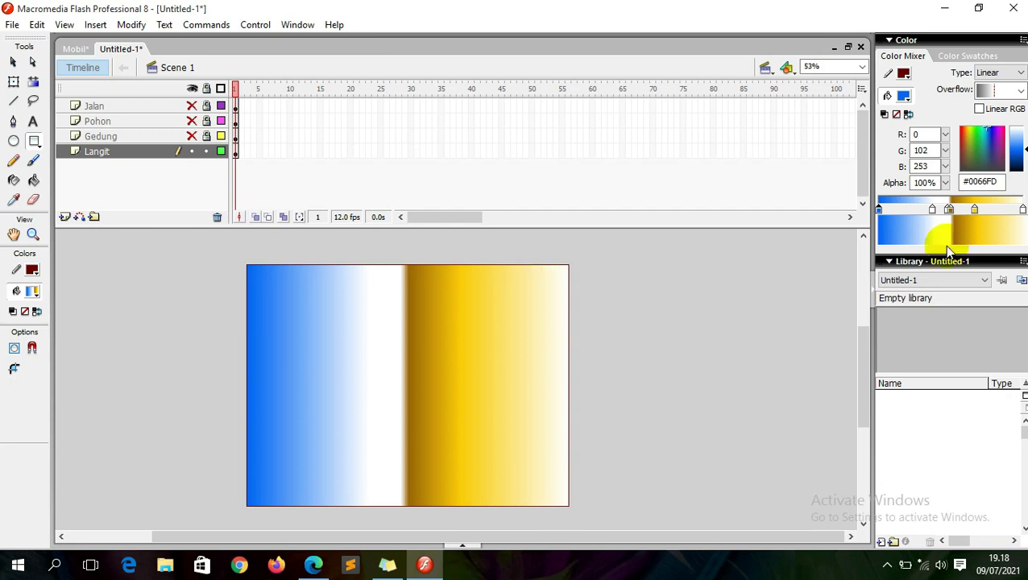
# Step: Remove the gold, brown and intermediate white stops from the fill gradient, keeping only its blue and white end stops
pyautogui.moveTo(972, 209); pyautogui.dragTo(955, 248)
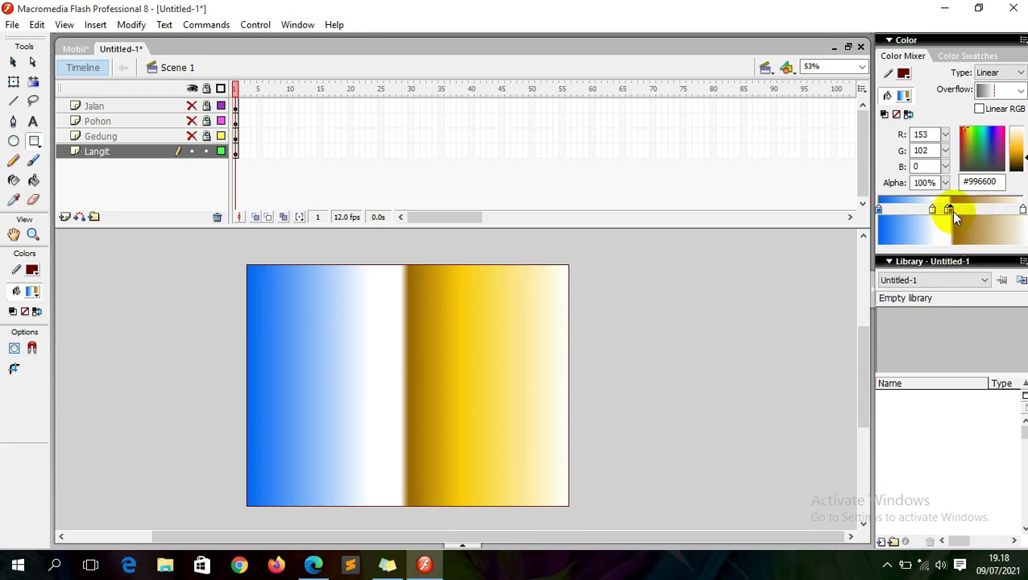
pyautogui.click(948, 209)
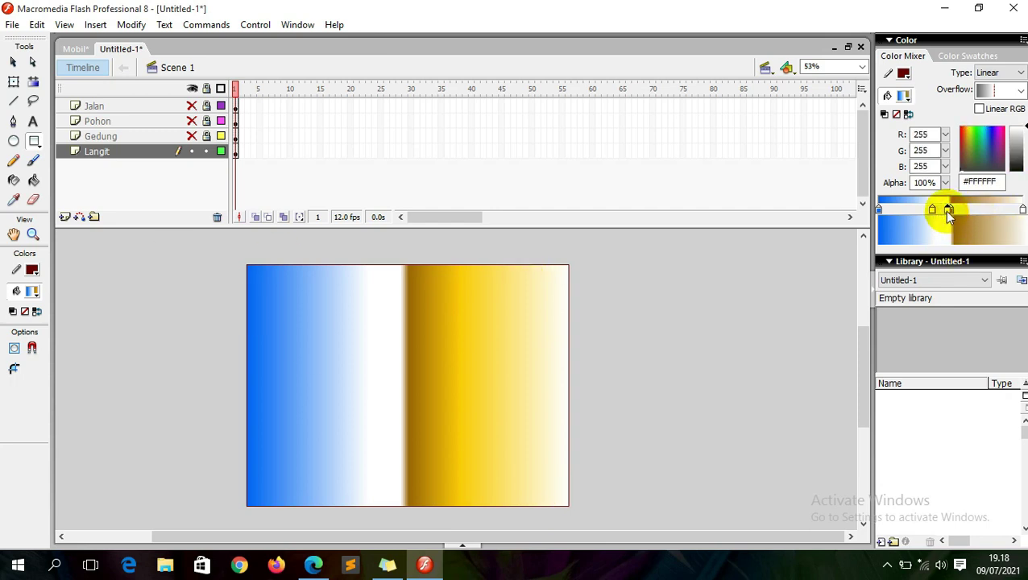
pyautogui.moveTo(953, 241); pyautogui.dragTo(958, 240)
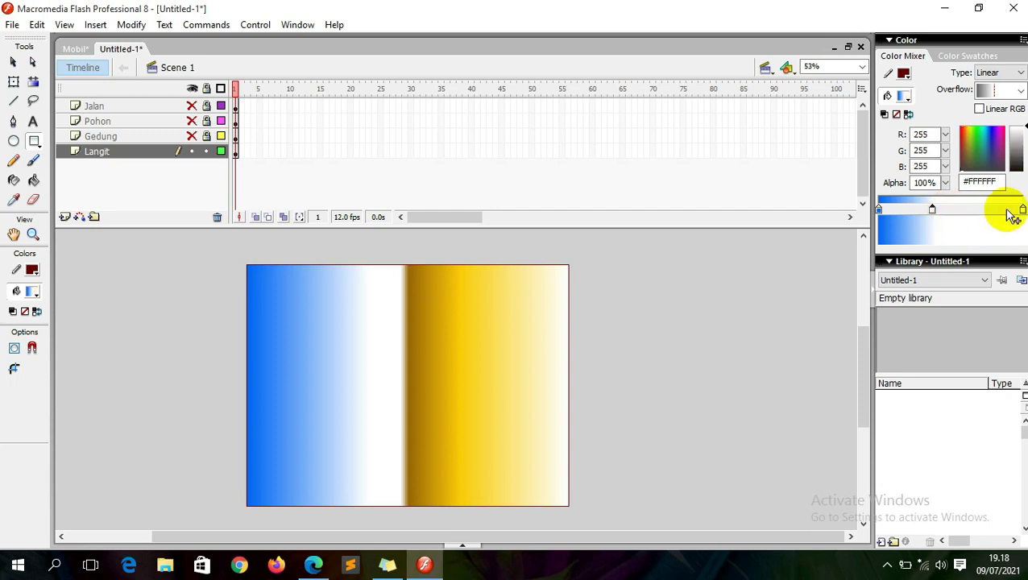
pyautogui.click(929, 212)
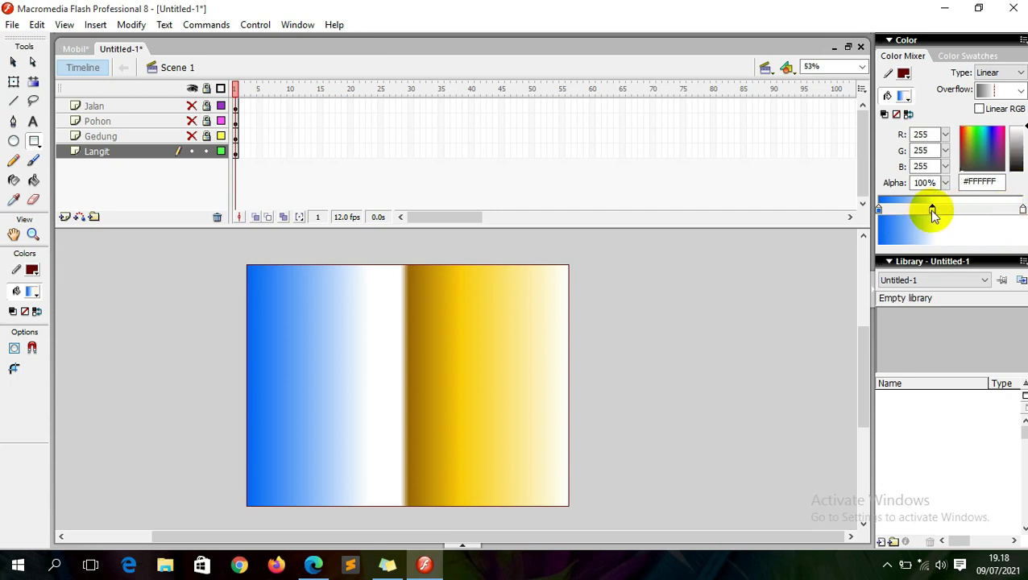
pyautogui.moveTo(944, 252); pyautogui.dragTo(915, 224)
# Step: Add a blue #1F78FD stop midway along the fill gradient and darken its starting stop to #00183C
pyautogui.click(915, 210)
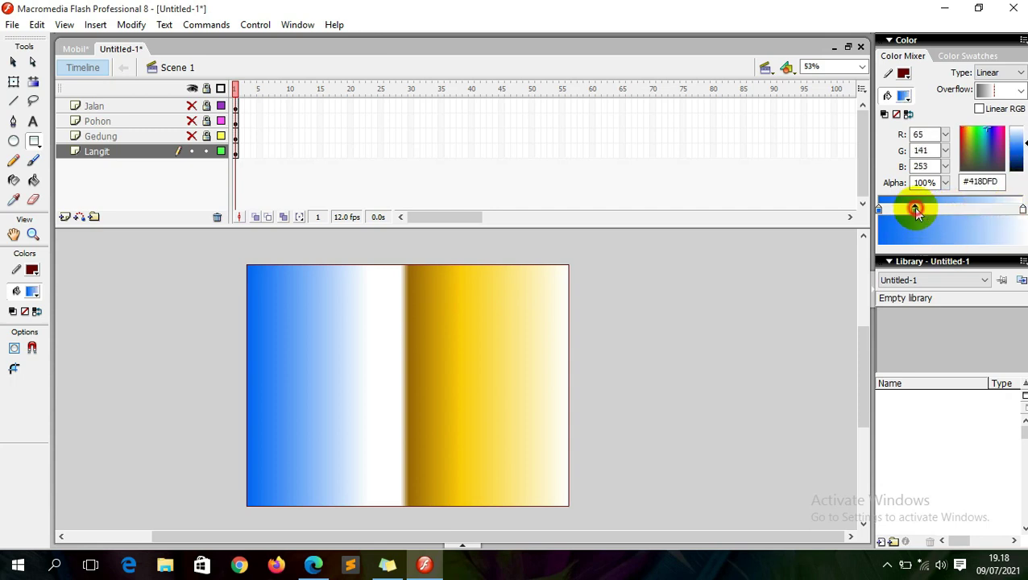
pyautogui.click(1018, 145)
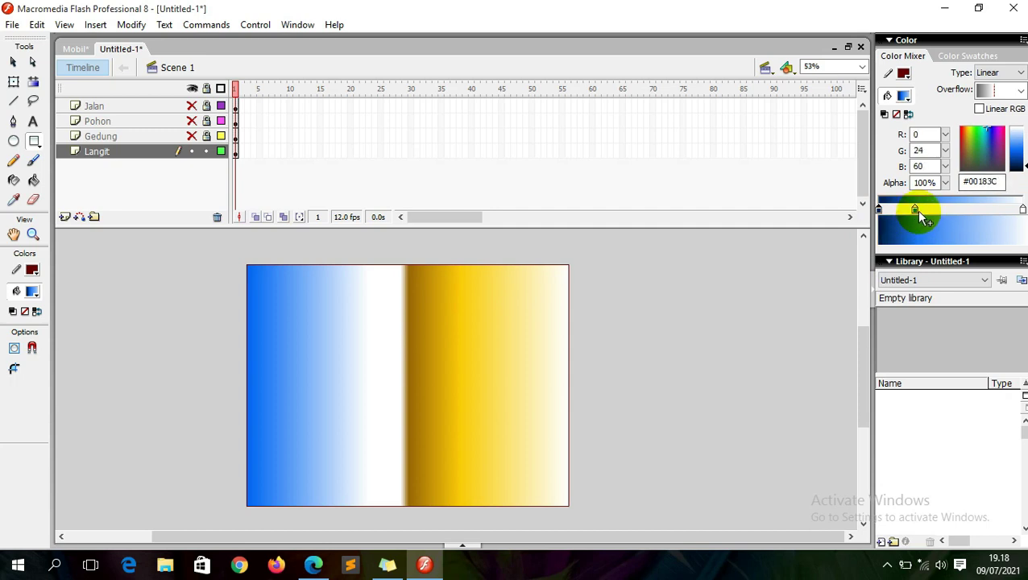
pyautogui.moveTo(914, 209); pyautogui.dragTo(955, 210)
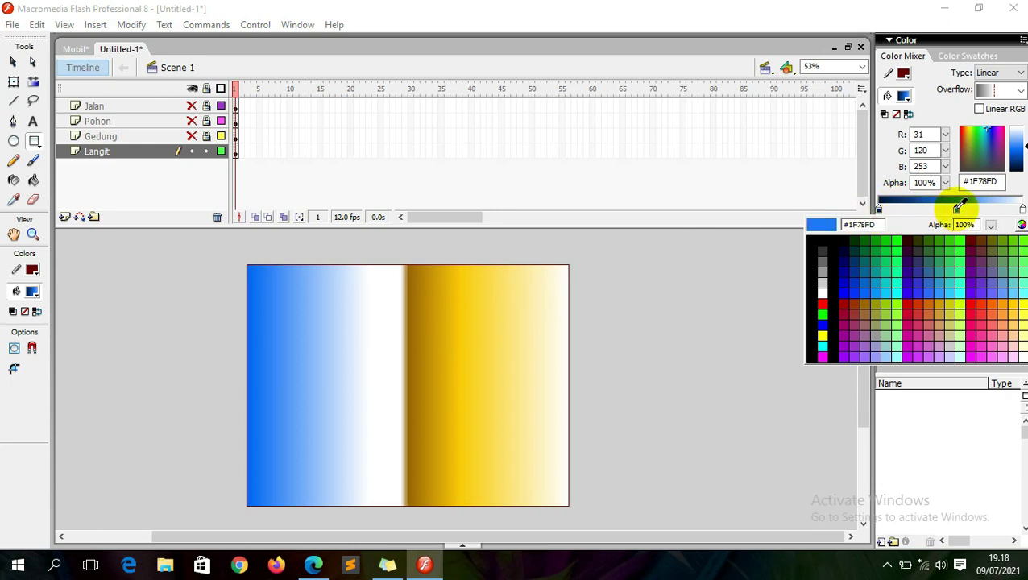
pyautogui.click(957, 210)
# Step: Refill the sky rectangle with the gradient running vertically, white at the upper edge fading through blue to dark navy below
pyautogui.click(33, 179)
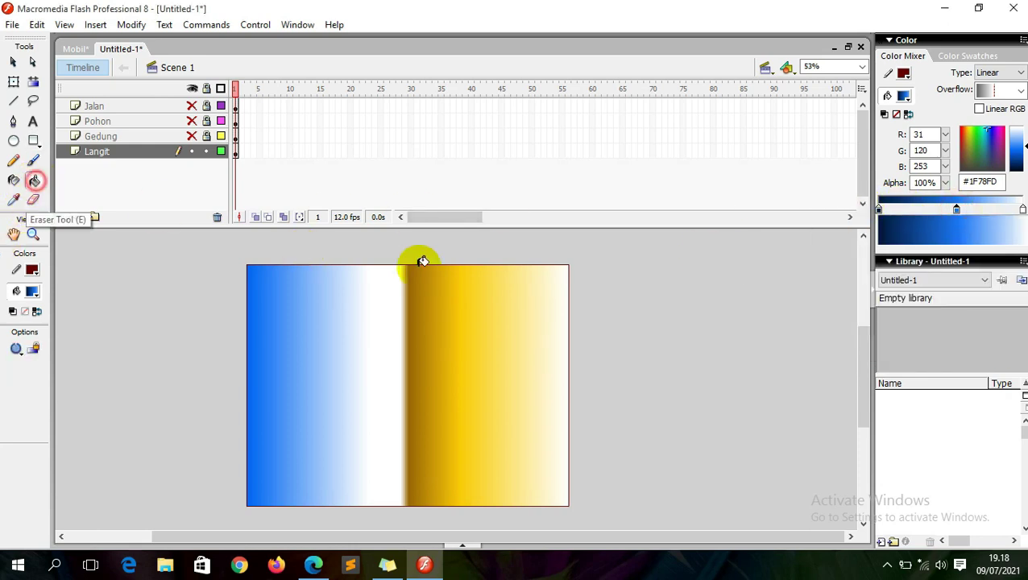
pyautogui.click(407, 307)
pyautogui.moveTo(410, 308)
pyautogui.mouseDown()
pyautogui.moveTo(412, 485)
pyautogui.moveTo(414, 282)
pyautogui.mouseUp()
pyautogui.moveTo(408, 426); pyautogui.dragTo(413, 266)
pyautogui.moveTo(405, 398); pyautogui.dragTo(406, 259)
pyautogui.moveTo(407, 418); pyautogui.dragTo(412, 253)
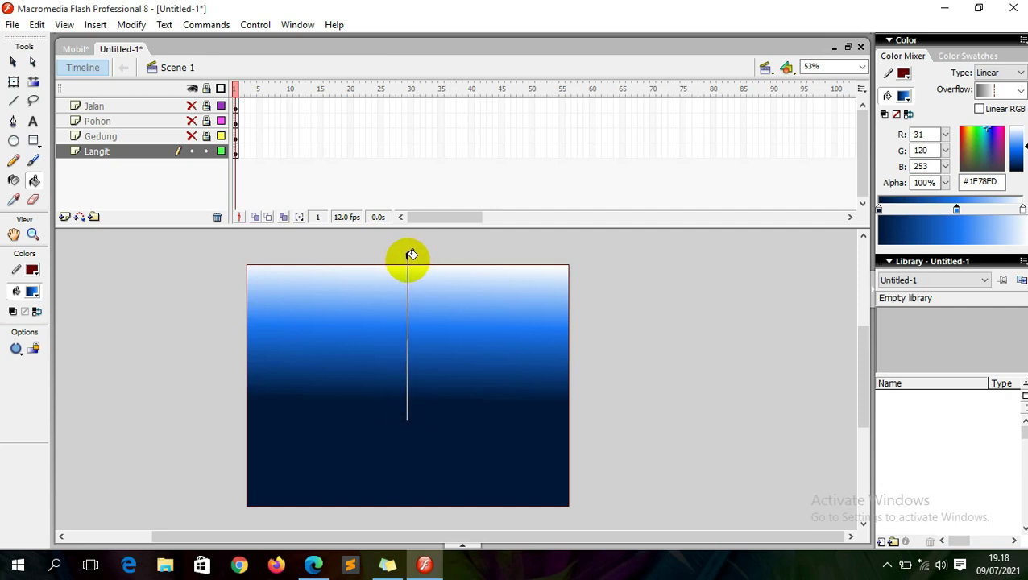
pyautogui.moveTo(411, 256); pyautogui.dragTo(411, 256)
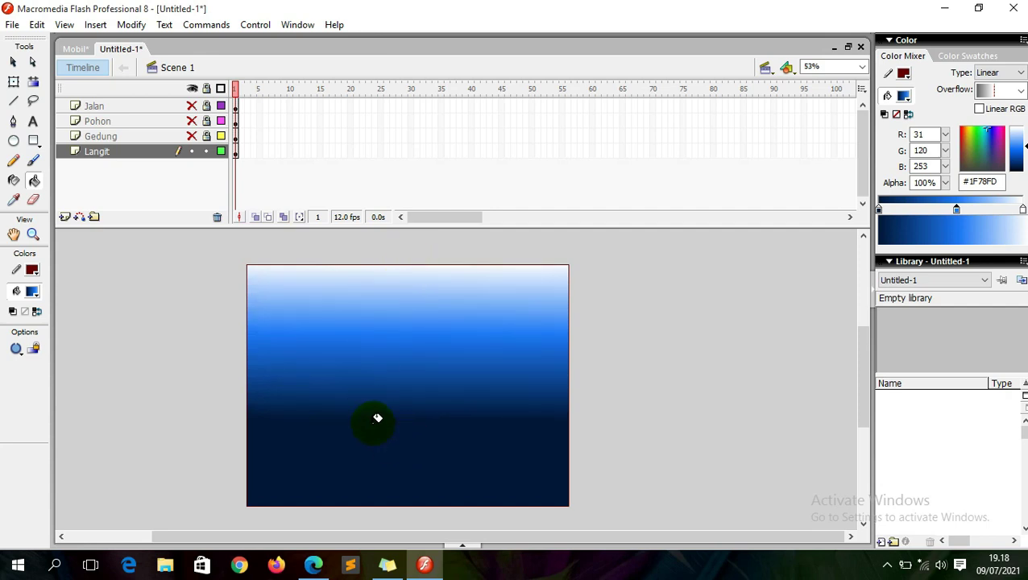
pyautogui.moveTo(417, 425); pyautogui.dragTo(423, 254)
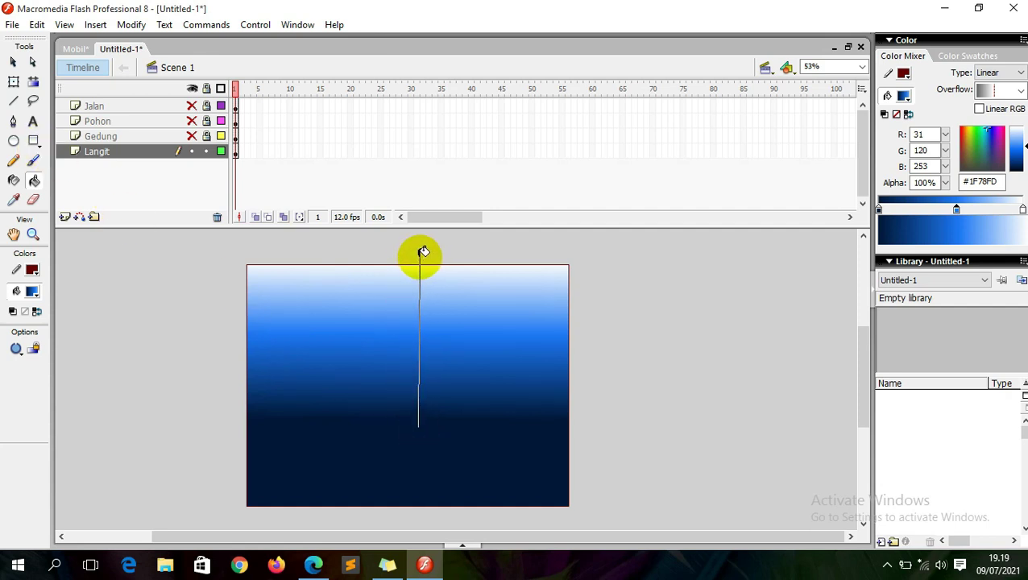
pyautogui.moveTo(423, 256); pyautogui.dragTo(423, 256)
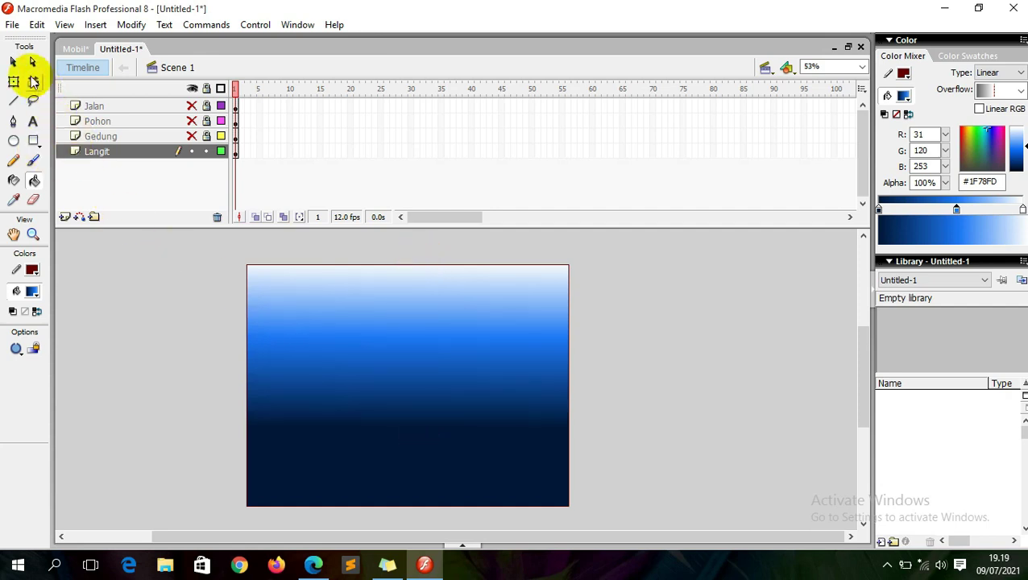
# Step: Show the Gedung, Pohon and Jalan layers again
pyautogui.click(12, 62)
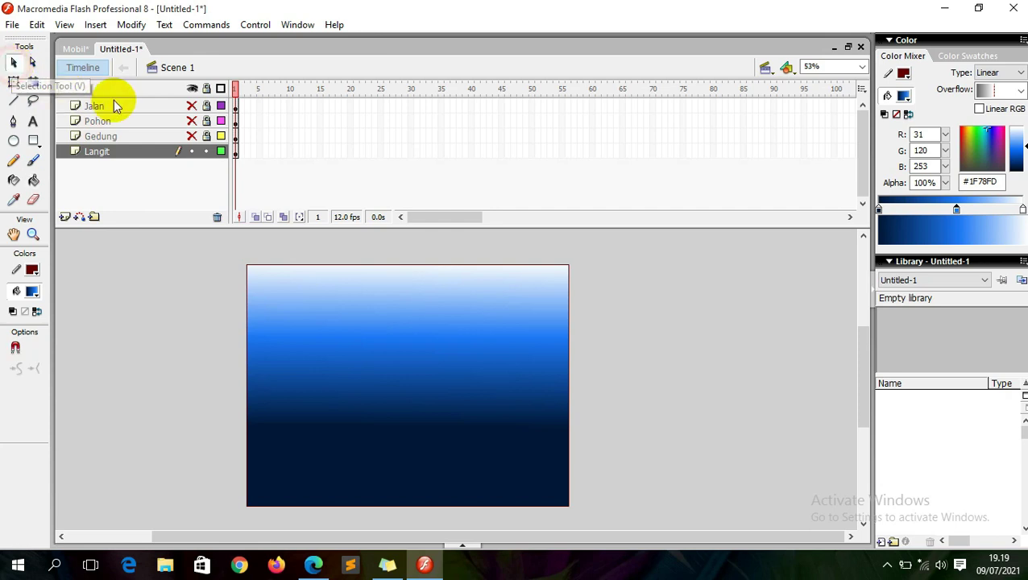
pyautogui.click(191, 136)
pyautogui.click(192, 120)
pyautogui.click(192, 106)
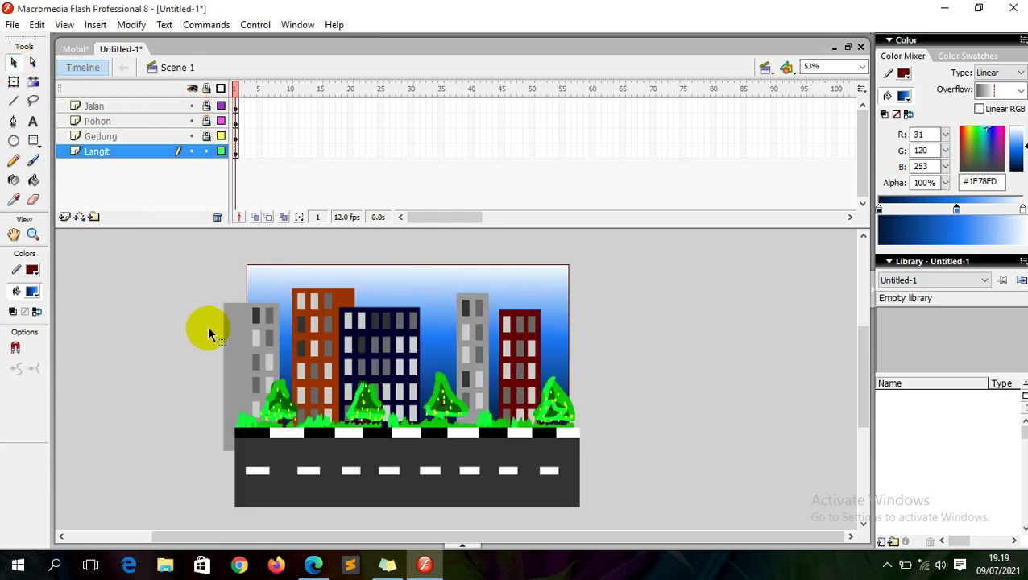
# Step: Delete the dark red outline around the sky rectangle and lock the Langit layer
pyautogui.click(254, 267)
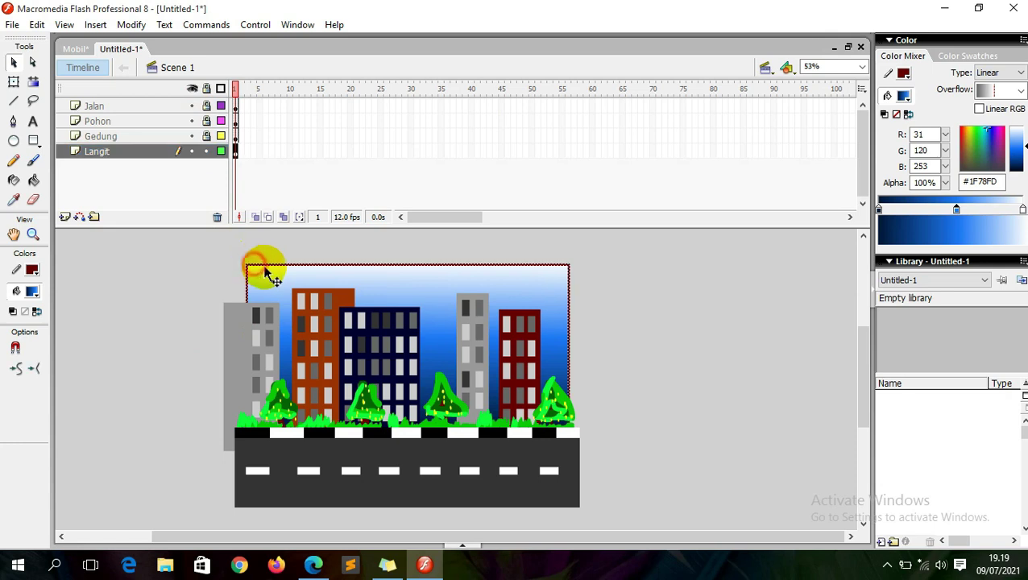
pyautogui.press('Delete')
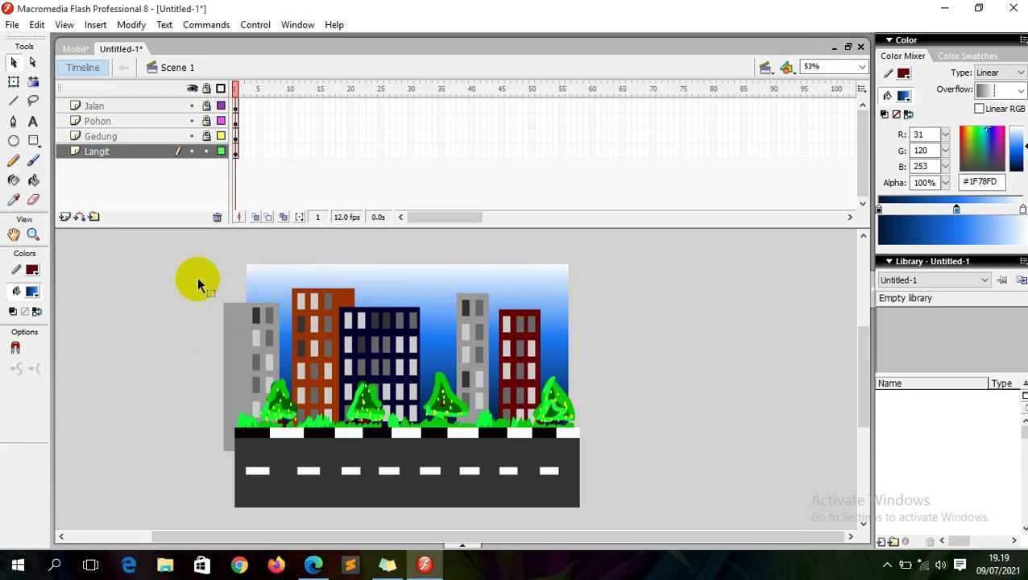
pyautogui.click(206, 151)
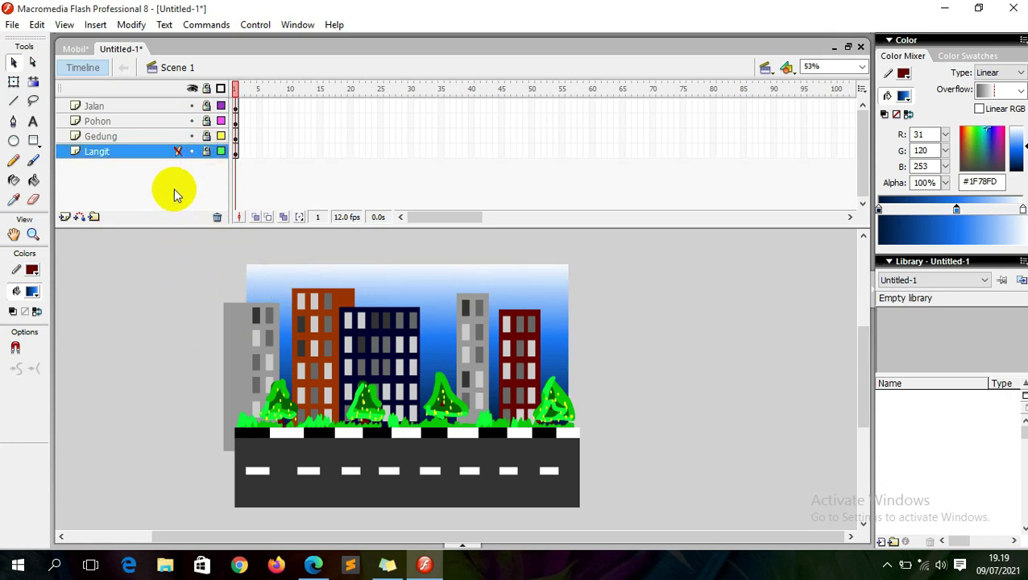
# Step: Test the movie to examine the complete city scene, and close the preview
pyautogui.hotkey('ctrl', 'Return')
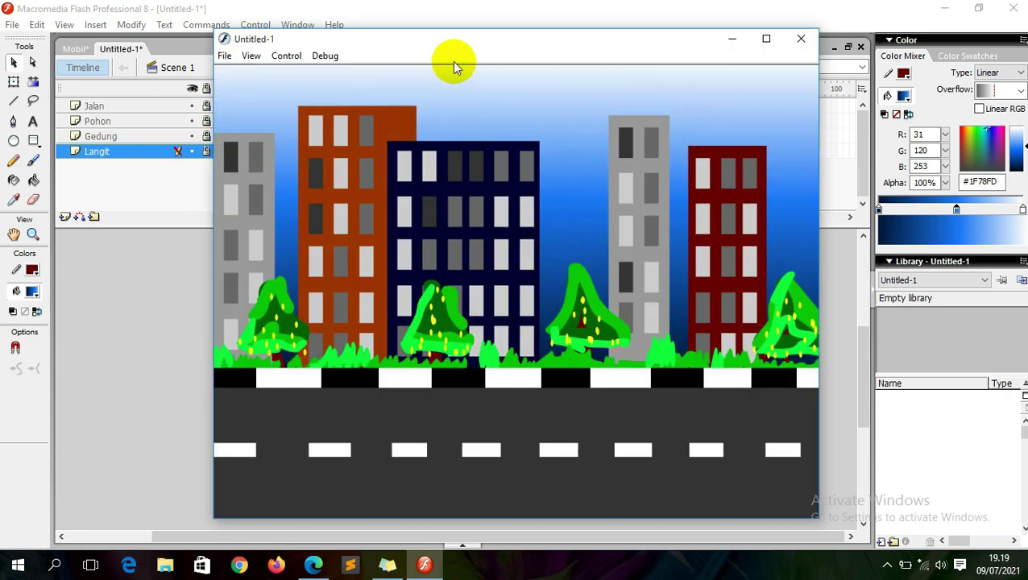
pyautogui.moveTo(459, 39); pyautogui.dragTo(359, 44)
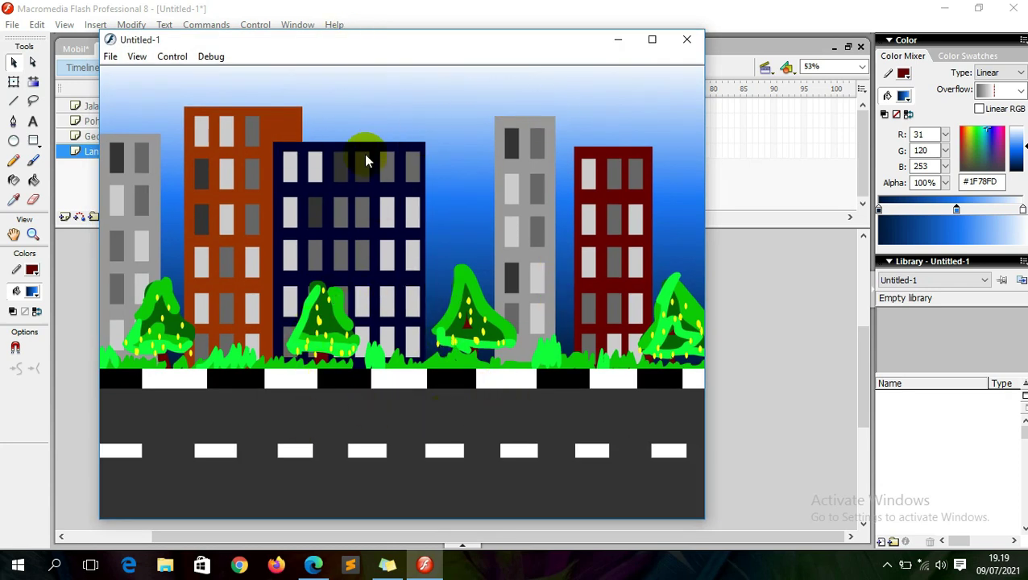
pyautogui.click(686, 39)
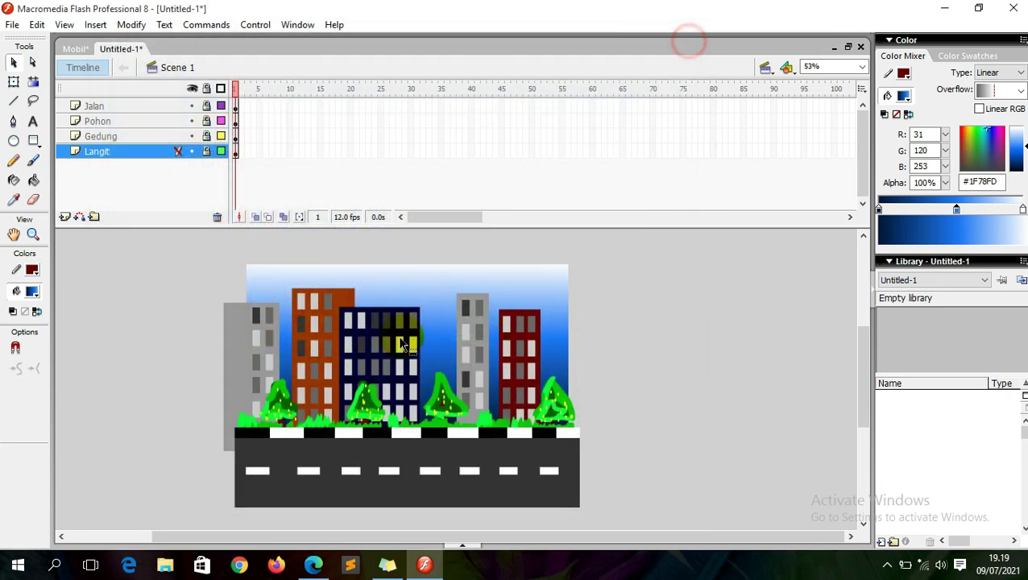
# Step: Insert a new layer above Jalan and check the layer arrangement in the Mobil document for reference
pyautogui.click(94, 108)
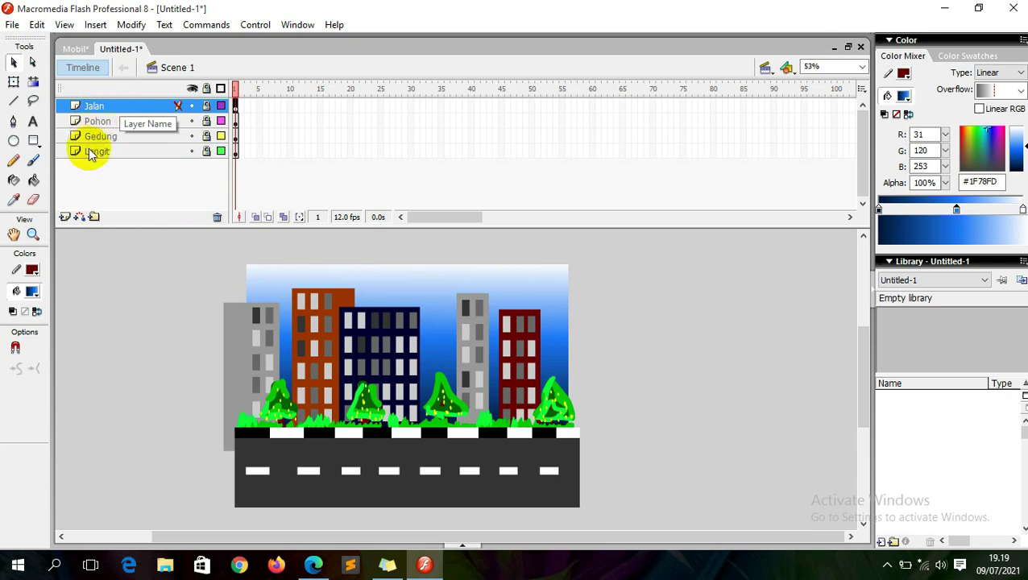
pyautogui.click(66, 218)
pyautogui.click(77, 49)
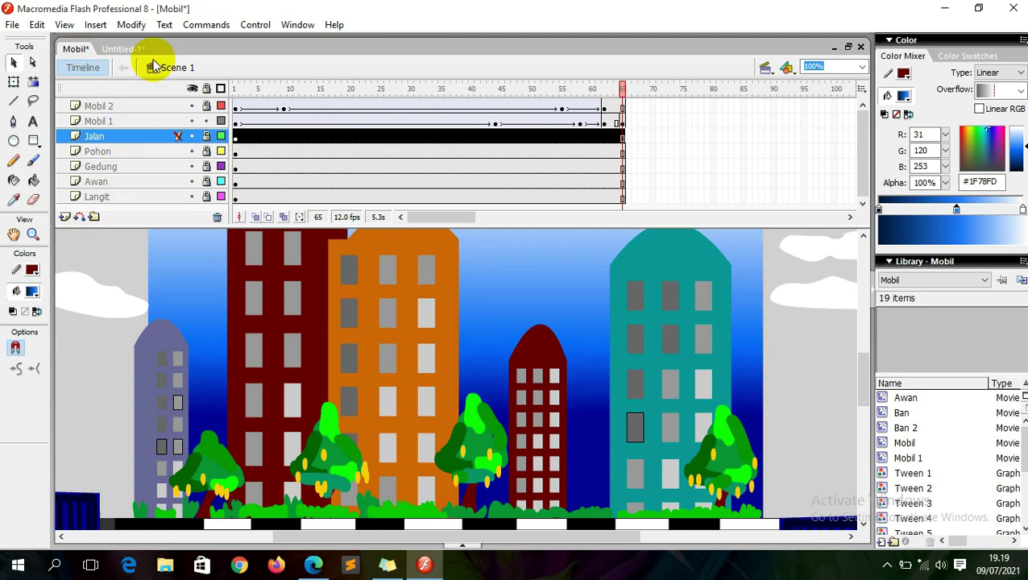
pyautogui.click(122, 50)
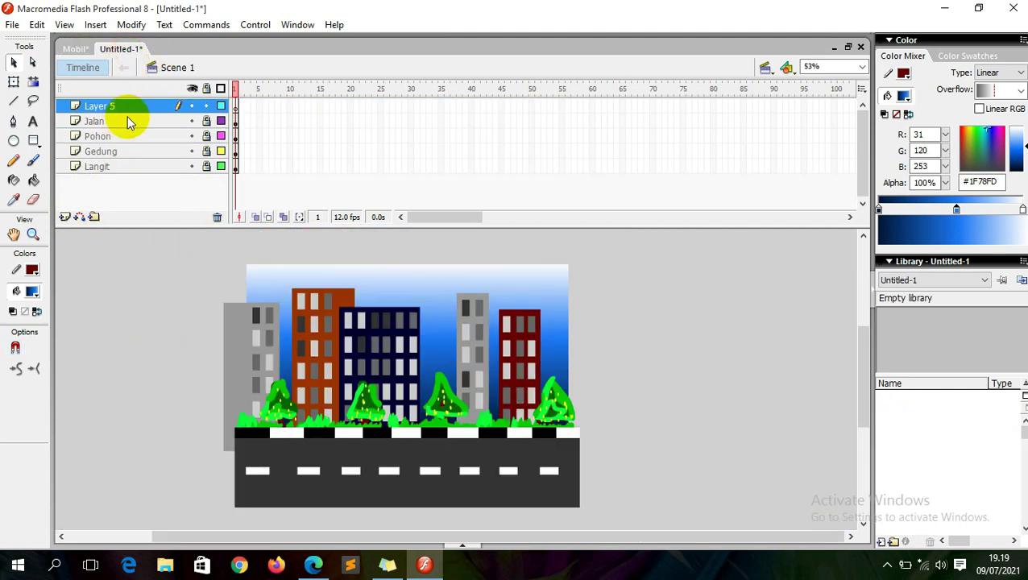
# Step: Draw two closed cloud outlines with the Pencil tool on the new layer, one at each side of the sky
pyautogui.click(16, 162)
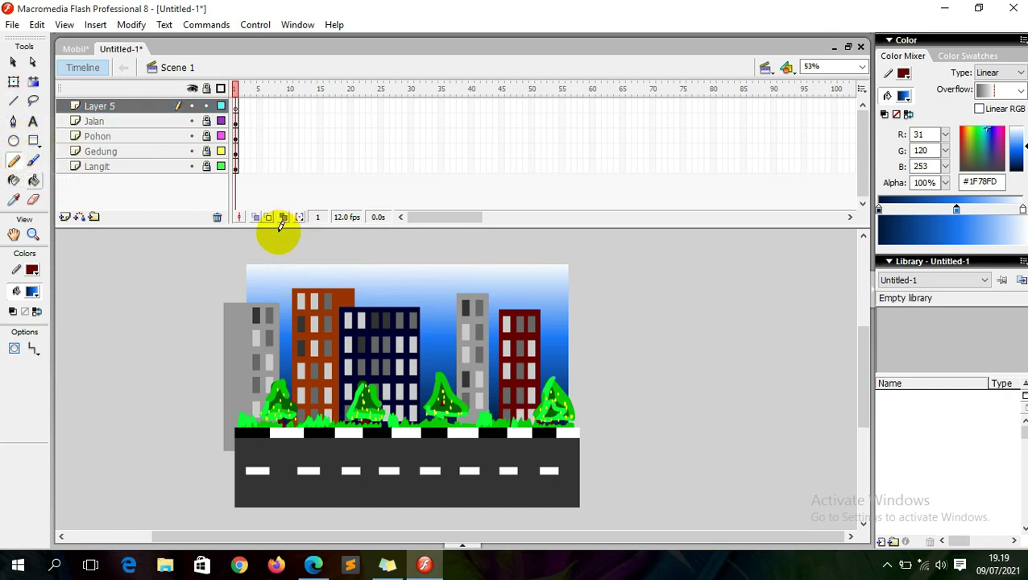
pyautogui.press('z')
pyautogui.moveTo(244, 258)
pyautogui.mouseDown()
pyautogui.moveTo(585, 298)
pyautogui.moveTo(592, 322)
pyautogui.mouseUp()
pyautogui.moveTo(598, 535); pyautogui.dragTo(585, 534)
pyautogui.click(13, 101)
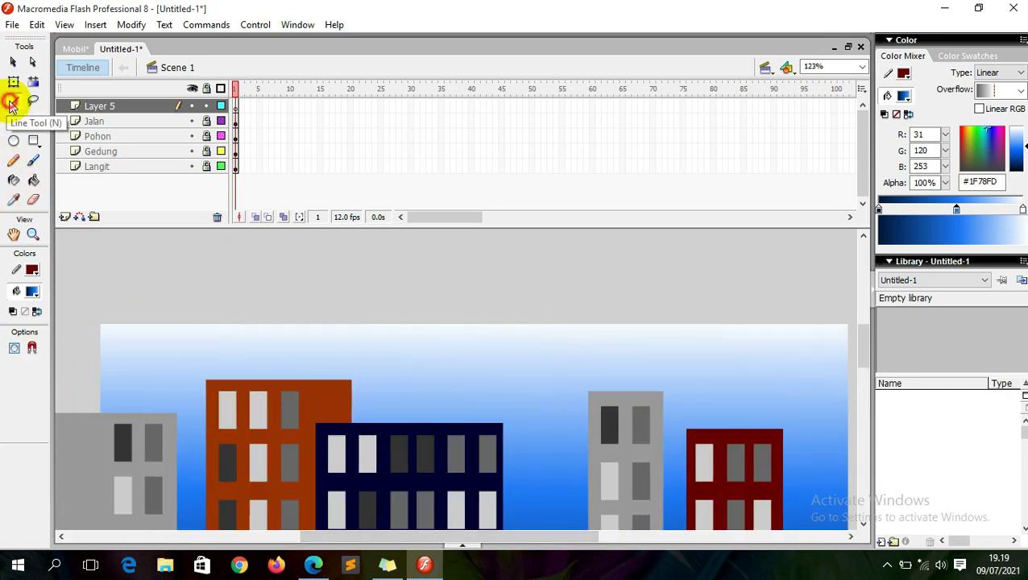
pyautogui.click(12, 164)
pyautogui.moveTo(135, 363)
pyautogui.mouseDown()
pyautogui.moveTo(172, 345)
pyautogui.moveTo(382, 378)
pyautogui.moveTo(402, 403)
pyautogui.moveTo(352, 420)
pyautogui.moveTo(177, 422)
pyautogui.moveTo(129, 406)
pyautogui.moveTo(140, 360)
pyautogui.mouseUp()
pyautogui.moveTo(466, 537); pyautogui.dragTo(536, 545)
pyautogui.moveTo(612, 357)
pyautogui.mouseDown()
pyautogui.moveTo(553, 379)
pyautogui.moveTo(477, 389)
pyautogui.moveTo(384, 442)
pyautogui.moveTo(331, 446)
pyautogui.moveTo(388, 464)
pyautogui.moveTo(571, 454)
pyautogui.moveTo(639, 400)
pyautogui.moveTo(612, 356)
pyautogui.mouseUp()
pyautogui.moveTo(624, 536)
pyautogui.mouseDown()
pyautogui.moveTo(576, 554)
pyautogui.moveTo(527, 544)
pyautogui.moveTo(550, 544)
pyautogui.mouseUp()
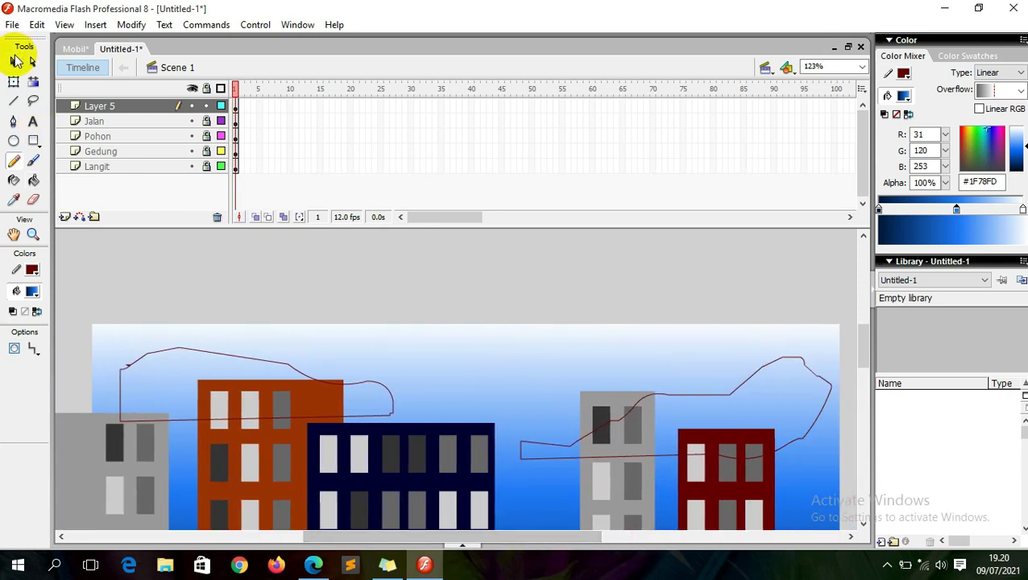
# Step: Fill both cloud outlines with solid white, #FFFFFF
pyautogui.click(33, 180)
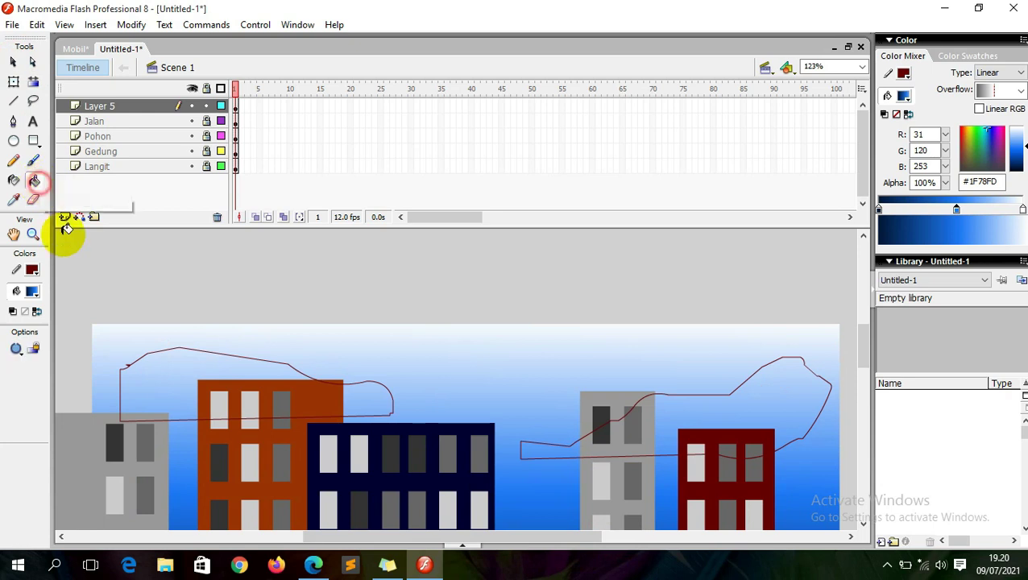
pyautogui.click(33, 291)
pyautogui.click(29, 376)
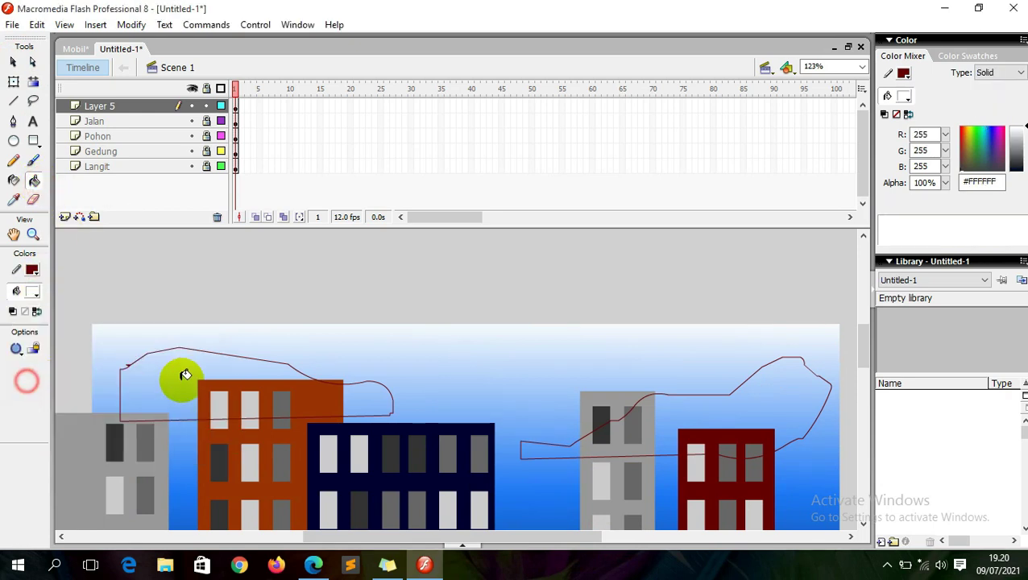
pyautogui.click(186, 372)
pyautogui.click(710, 408)
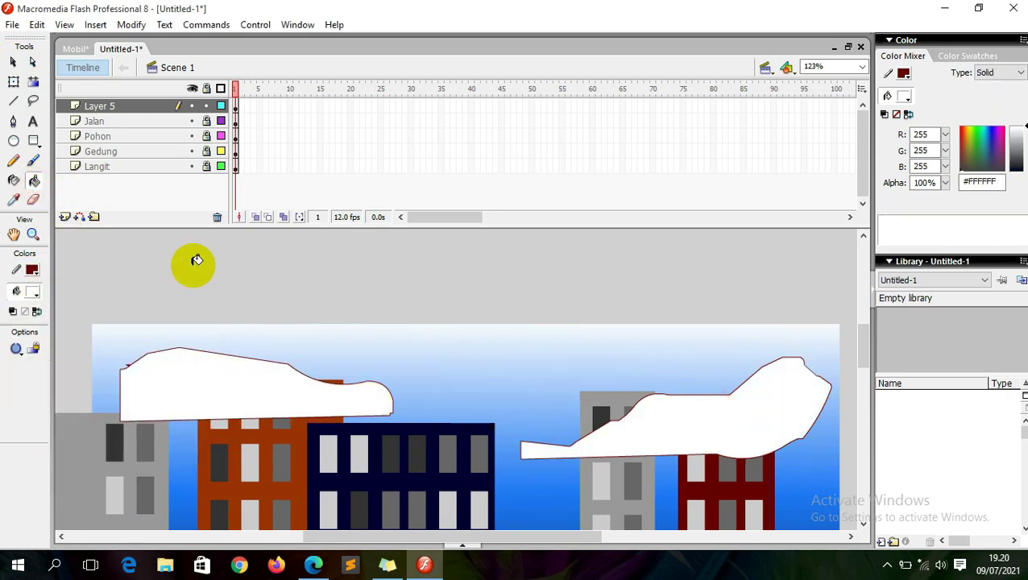
# Step: Delete the dark red outlines around both white clouds
pyautogui.click(13, 62)
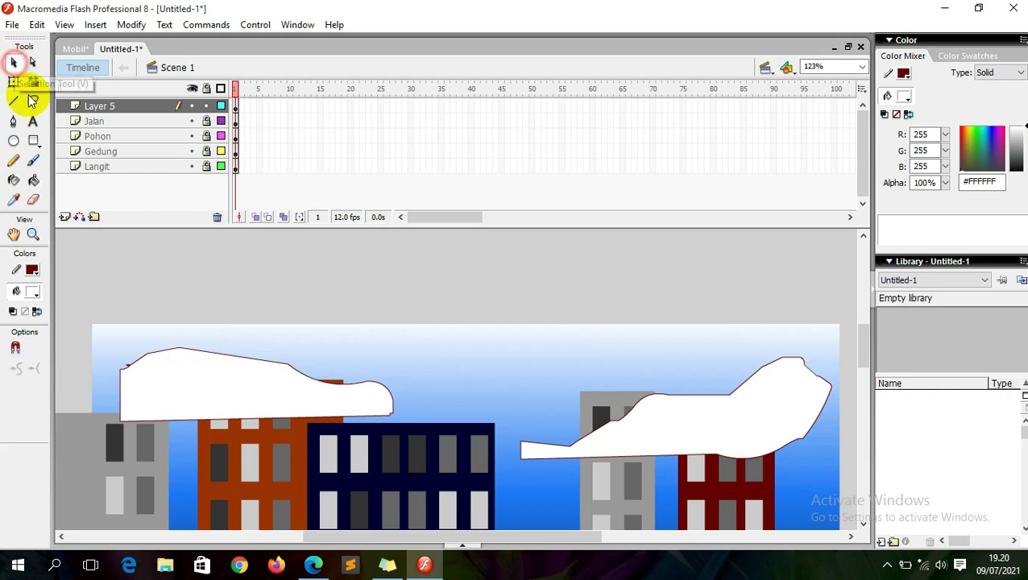
pyautogui.doubleClick(149, 353)
pyautogui.press('Delete')
pyautogui.doubleClick(592, 435)
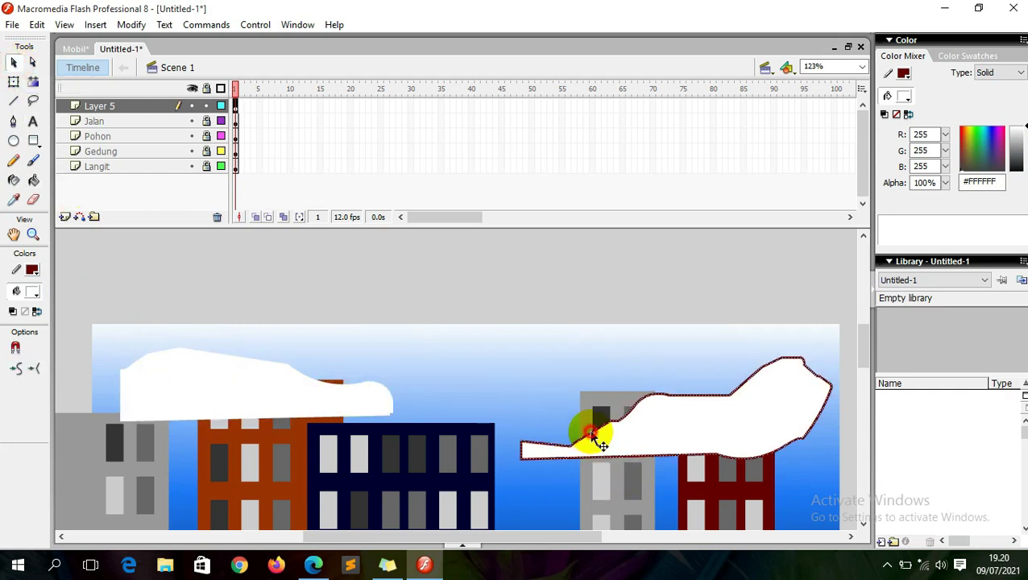
pyautogui.press('Delete')
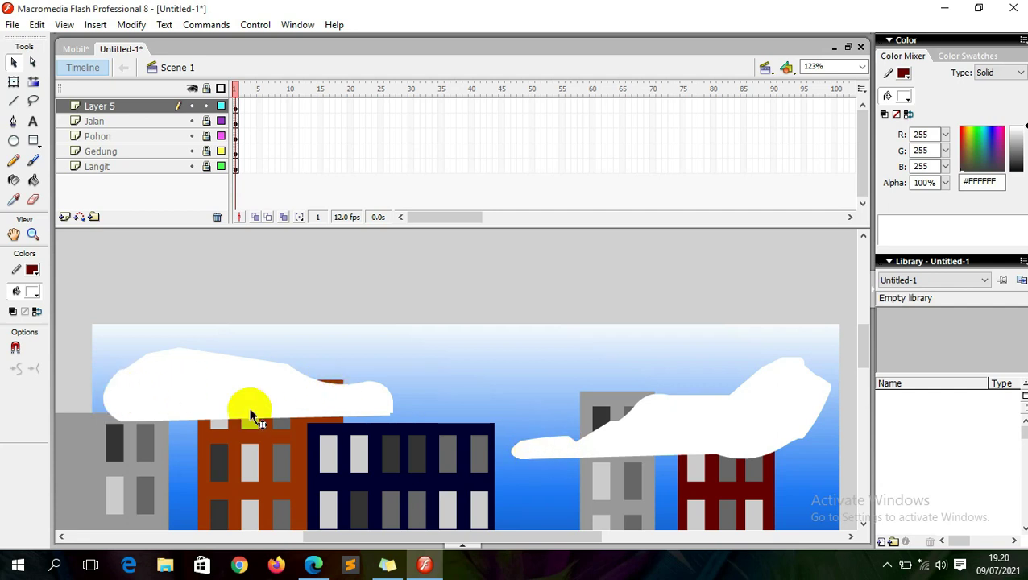
# Step: Reshape the edges of both clouds into rounded, puffy curves and bulges
pyautogui.moveTo(682, 463); pyautogui.dragTo(665, 470)
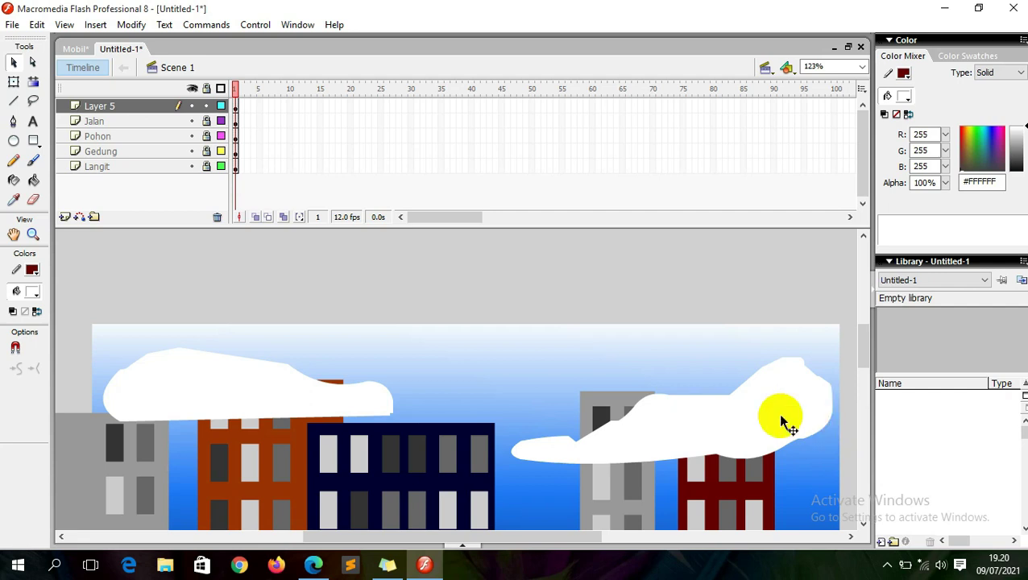
pyautogui.moveTo(702, 394); pyautogui.dragTo(749, 374)
pyautogui.moveTo(302, 372); pyautogui.dragTo(318, 369)
pyautogui.moveTo(259, 366); pyautogui.dragTo(260, 355)
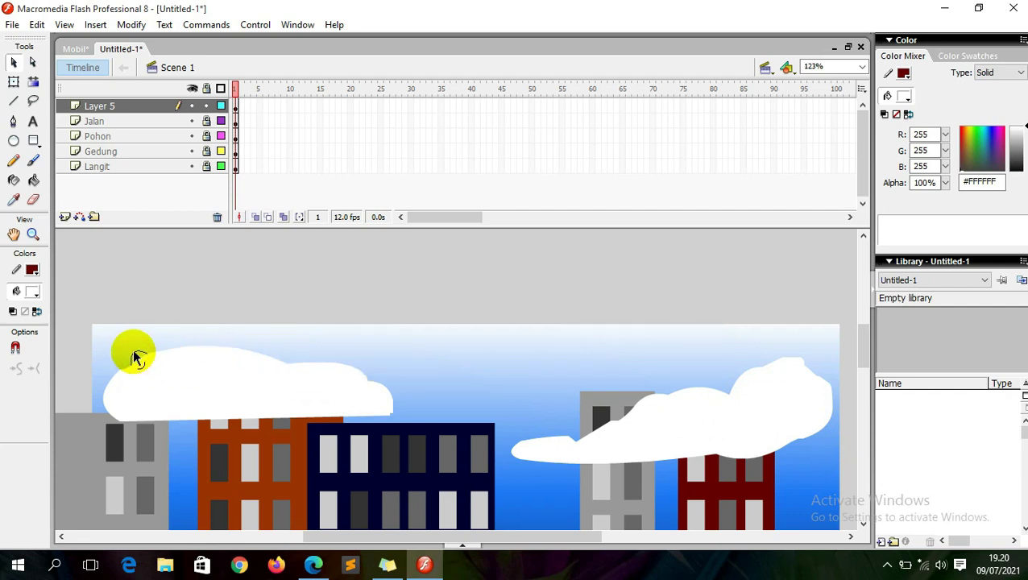
pyautogui.moveTo(395, 408); pyautogui.dragTo(396, 419)
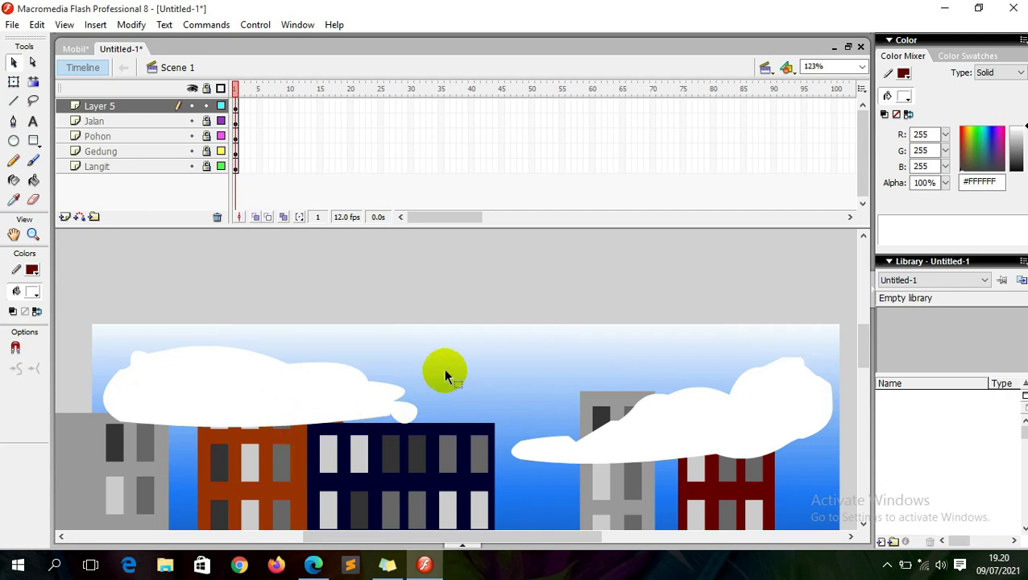
# Step: Select the white cloud shape above the orange building
pyautogui.scroll(-2, 444, 375)
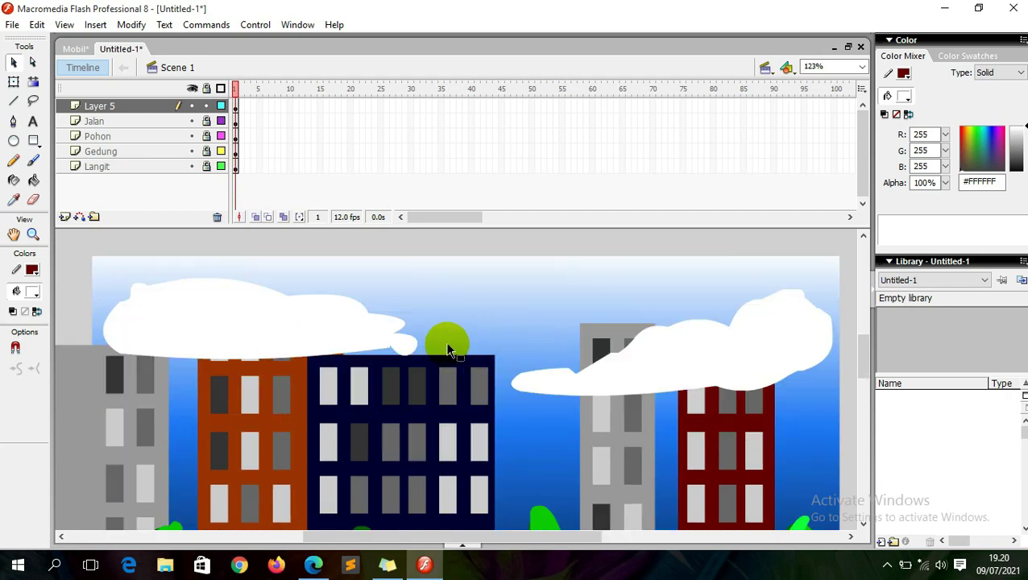
pyautogui.click(321, 326)
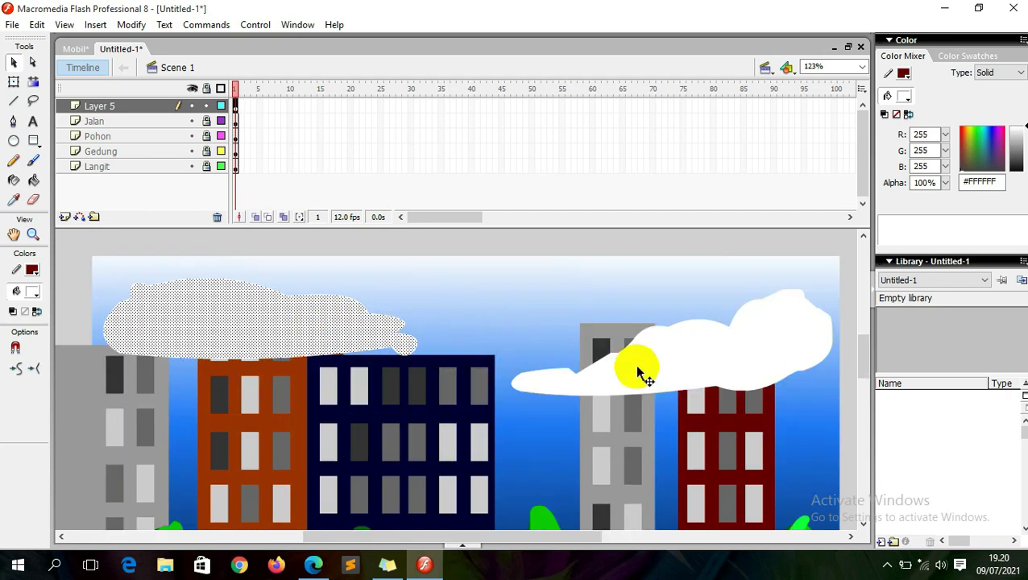
# Step: Convert the two white clouds together into a movie clip symbol named "Awan"
pyautogui.keyDown('shift'); pyautogui.click(706, 378); pyautogui.keyUp('shift')
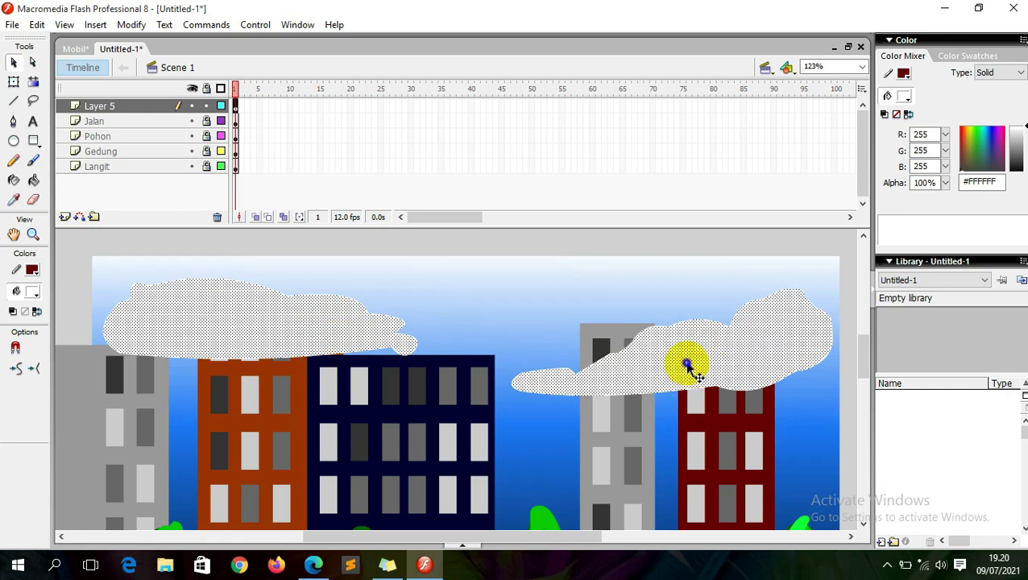
pyautogui.rightClick(686, 362)
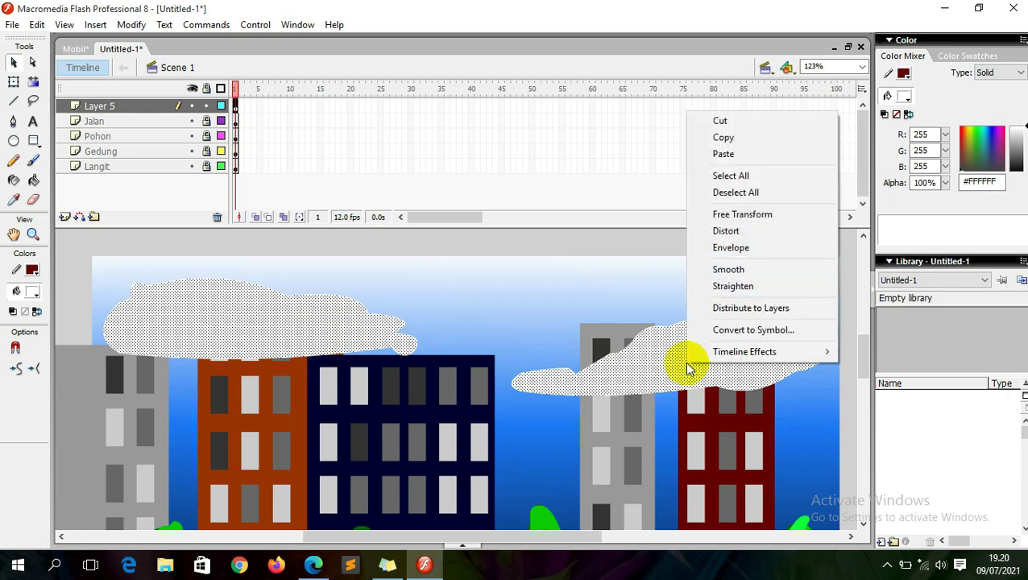
pyautogui.click(753, 330)
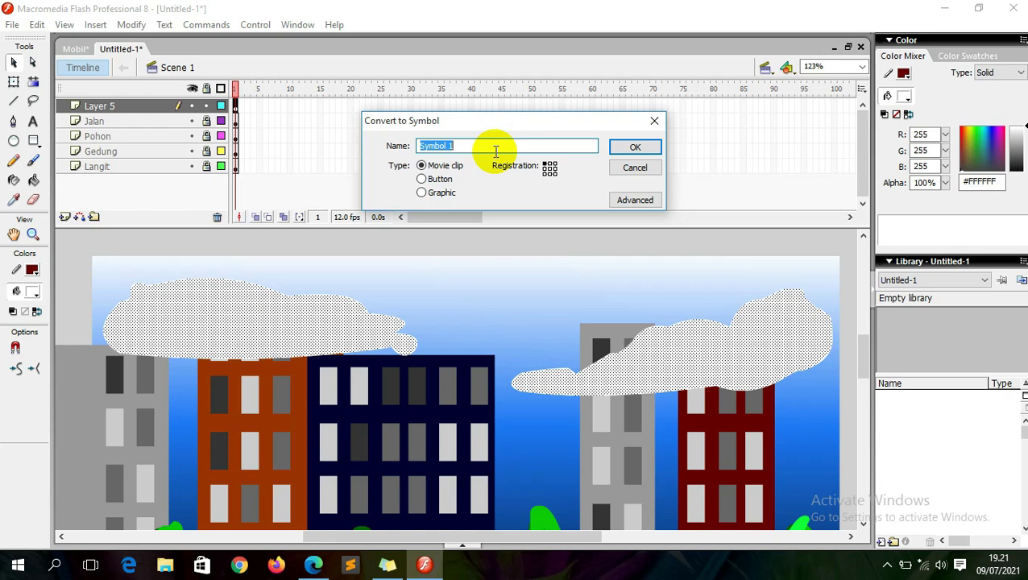
pyautogui.write('Awan')
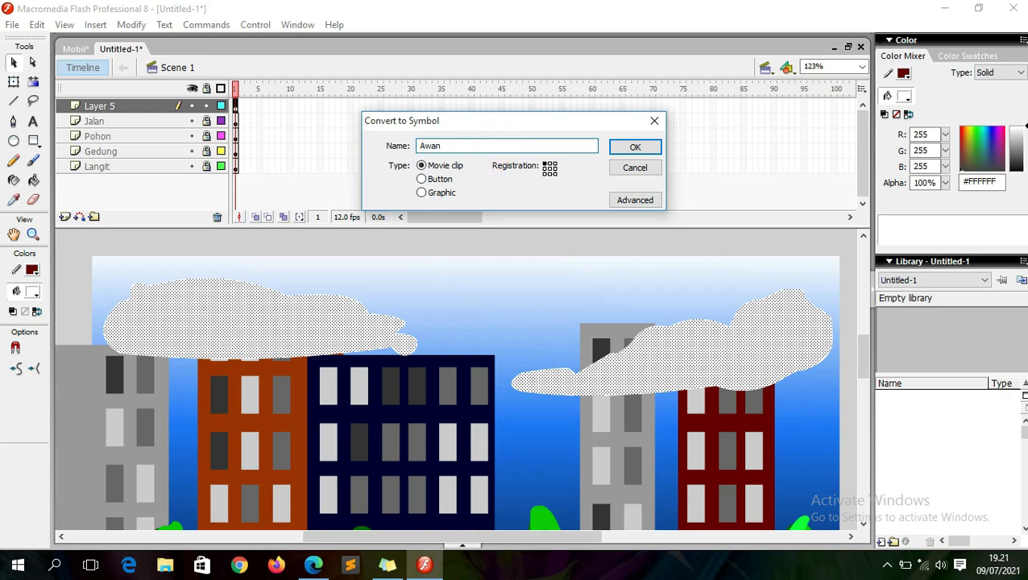
pyautogui.click(650, 150)
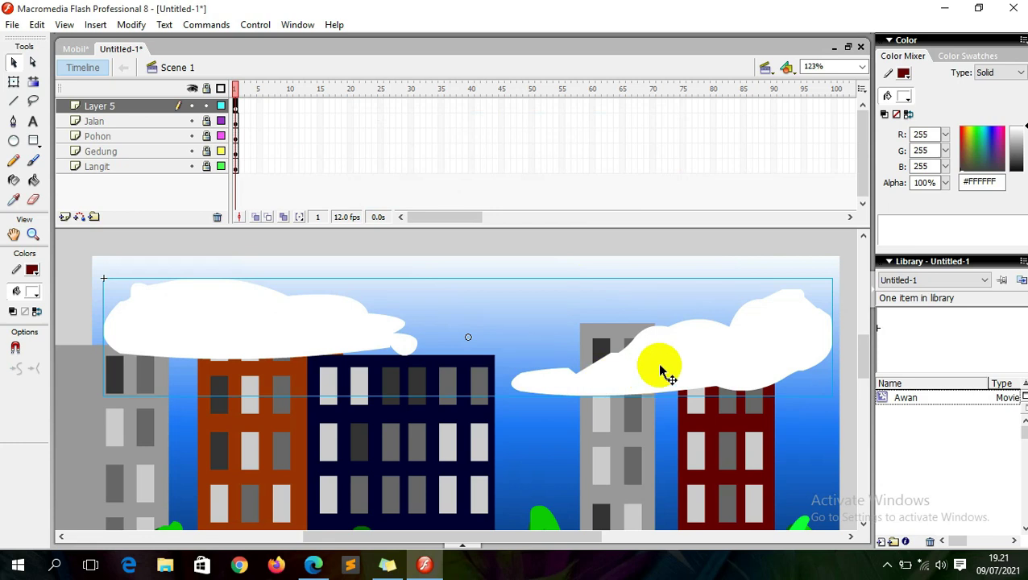
# Step: Inside the Awan symbol, add a second layer and transfer the left cloud from Layer 1 to it, close to its original spot
pyautogui.doubleClick(659, 368)
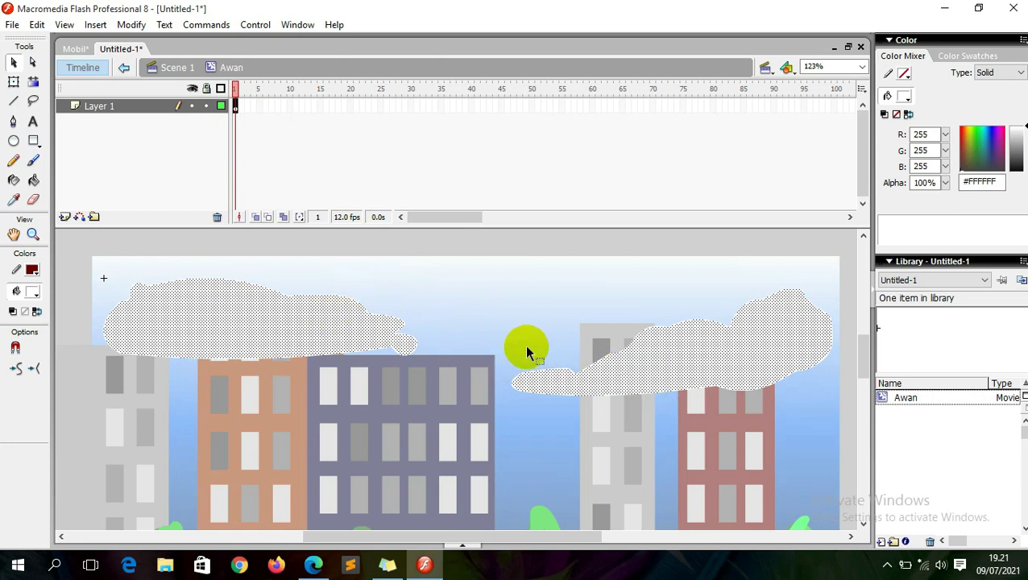
pyautogui.click(67, 216)
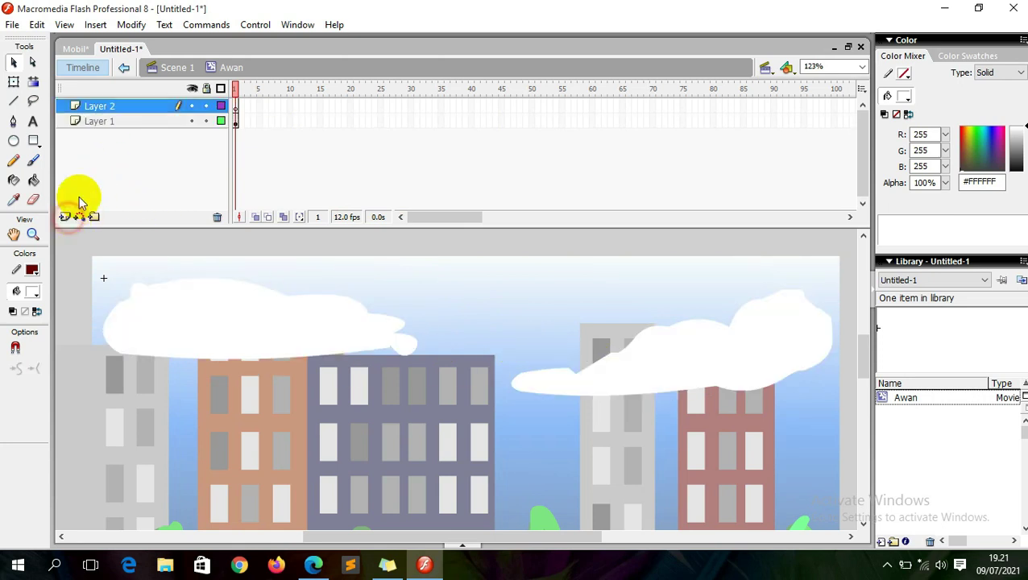
pyautogui.click(263, 321)
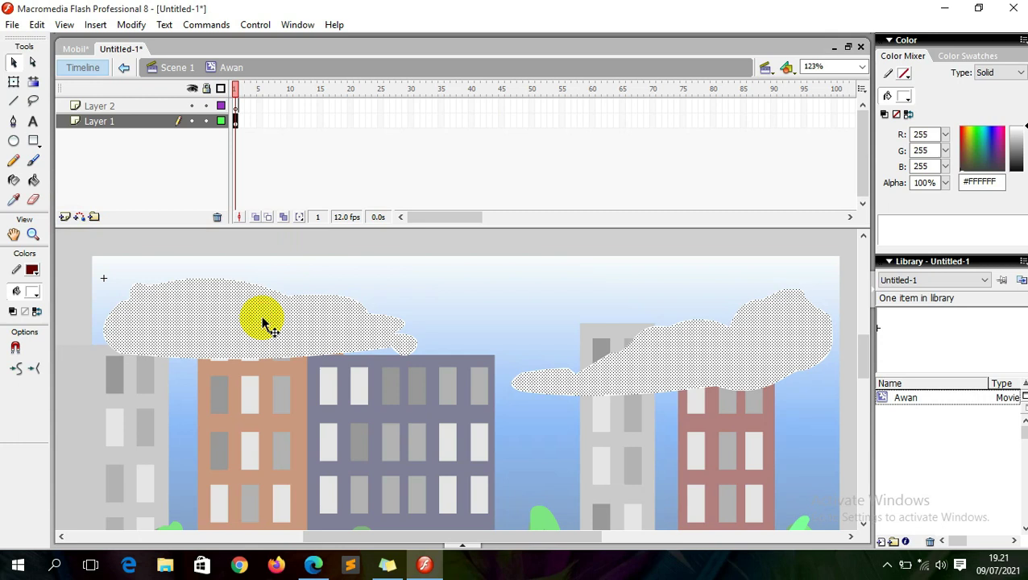
pyautogui.click(294, 241)
pyautogui.click(283, 325)
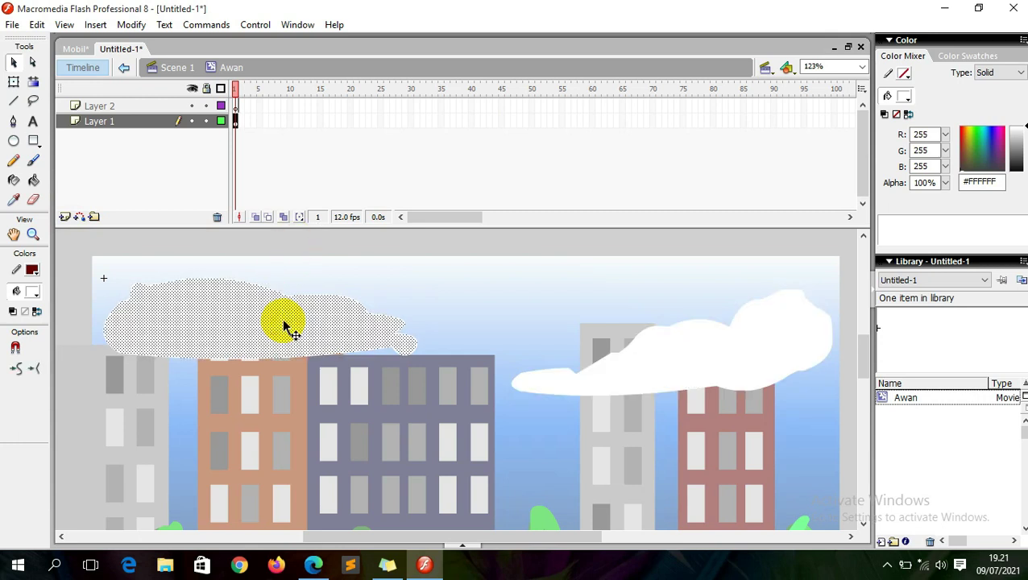
pyautogui.press('Delete')
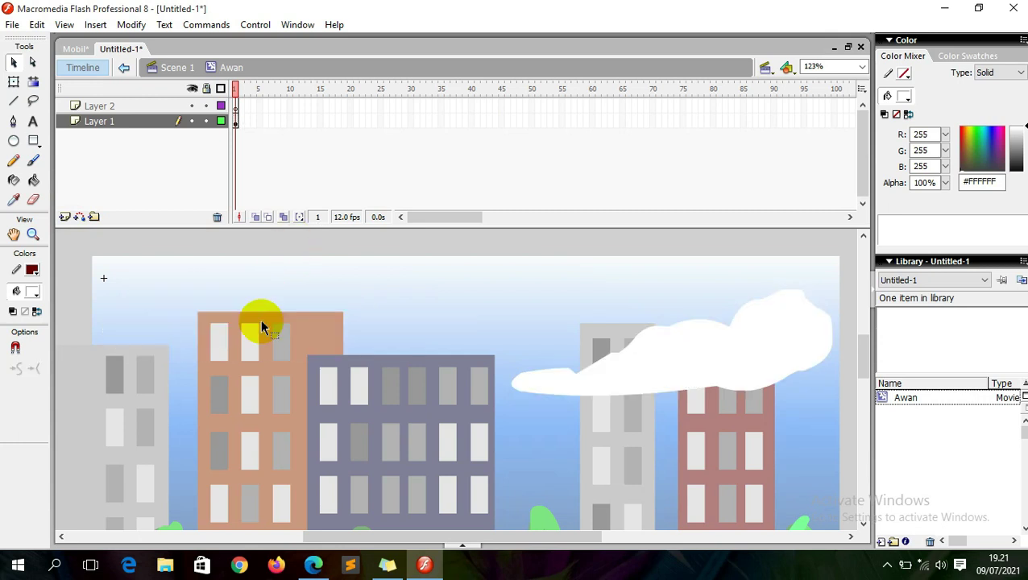
pyautogui.click(173, 108)
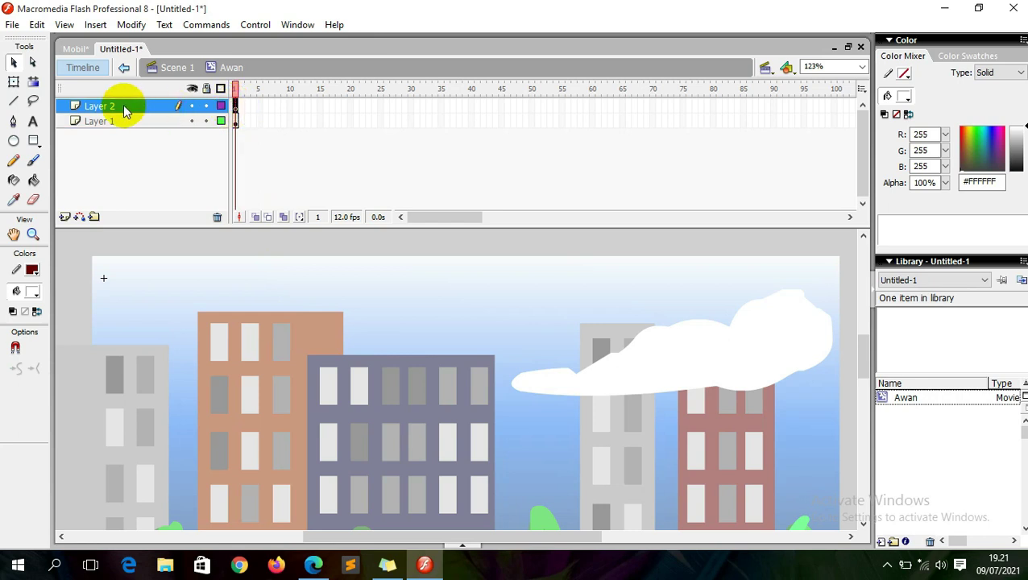
pyautogui.hotkey('ctrl', 'v')
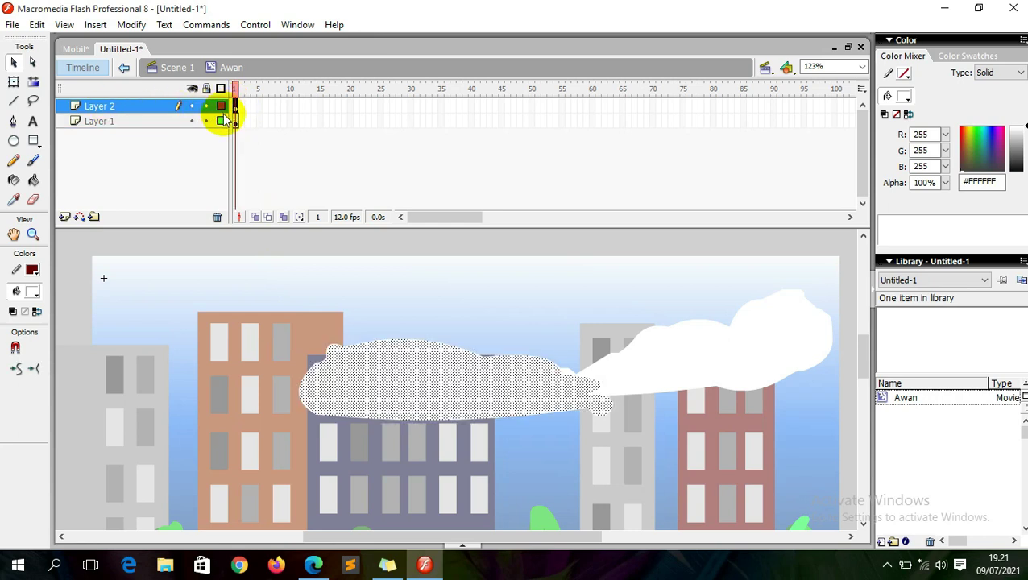
pyautogui.moveTo(436, 365); pyautogui.dragTo(254, 317)
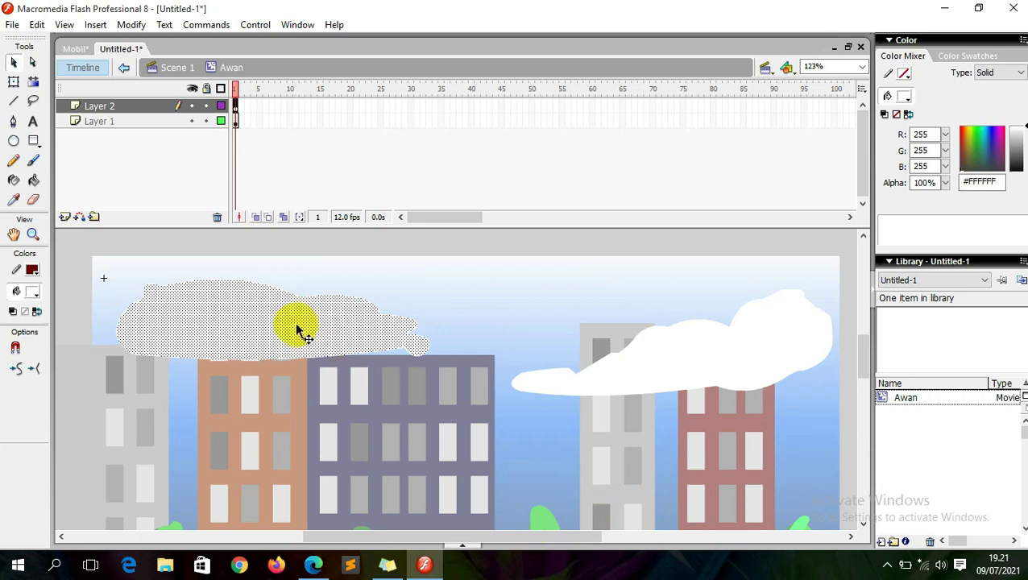
# Step: Move the cloud on Layer 2 off the stage, just beyond its left edge, in frame 1
pyautogui.click(33, 234)
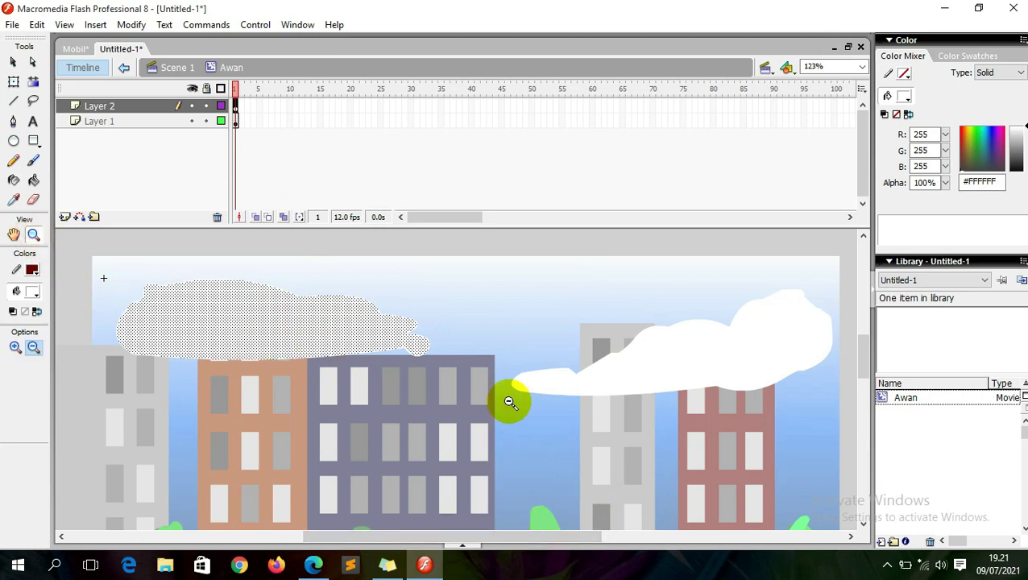
pyautogui.click(509, 401)
pyautogui.moveTo(172, 268); pyautogui.dragTo(747, 451)
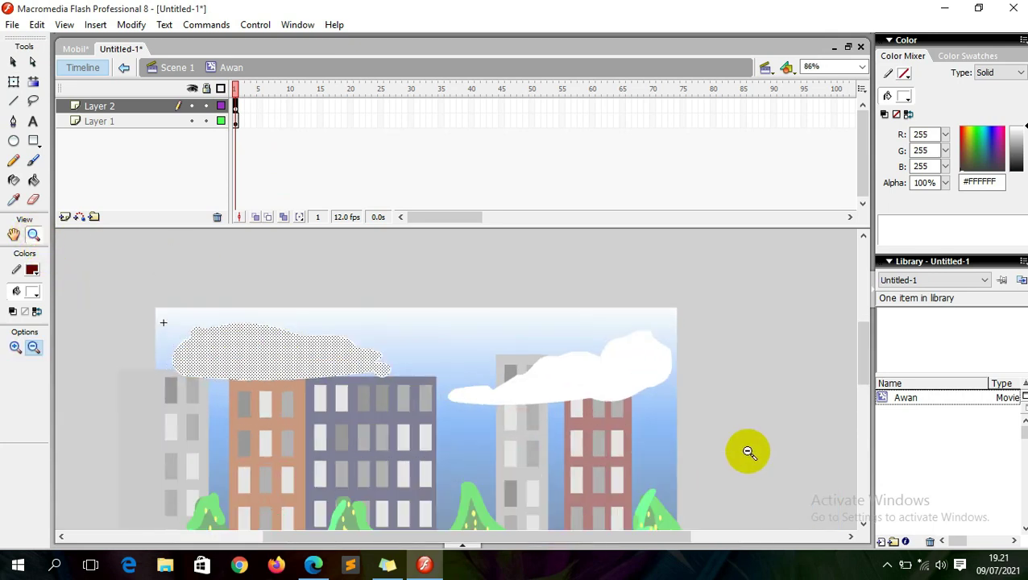
pyautogui.click(13, 61)
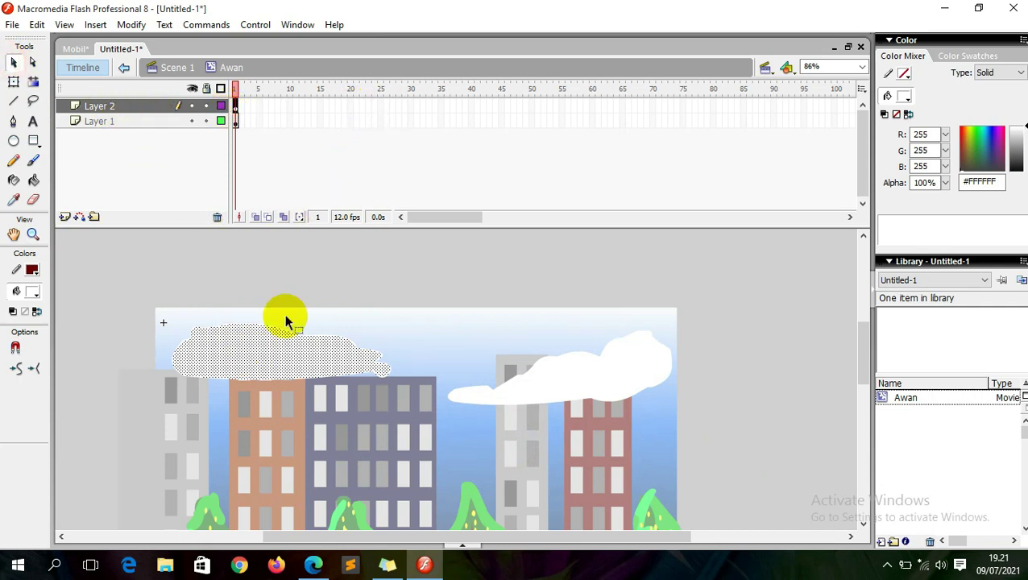
pyautogui.moveTo(344, 356)
pyautogui.mouseDown()
pyautogui.moveTo(258, 363)
pyautogui.moveTo(103, 345)
pyautogui.mouseUp()
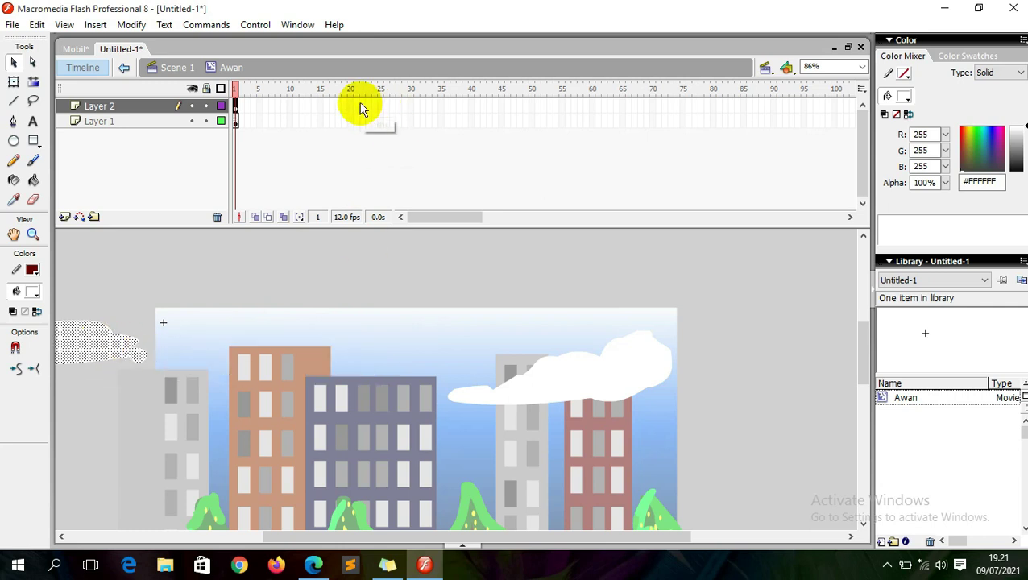
# Step: Motion-tween the Layer 2 cloud from frame 1 to a new keyframe at frame 25, placing it there beyond the stage's right edge
pyautogui.rightClick(379, 103)
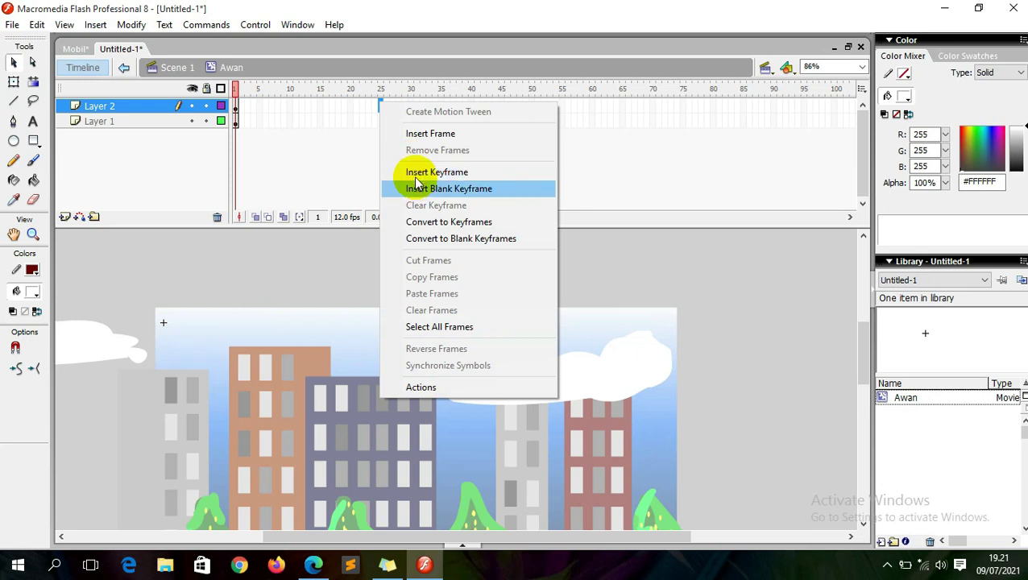
pyautogui.click(415, 186)
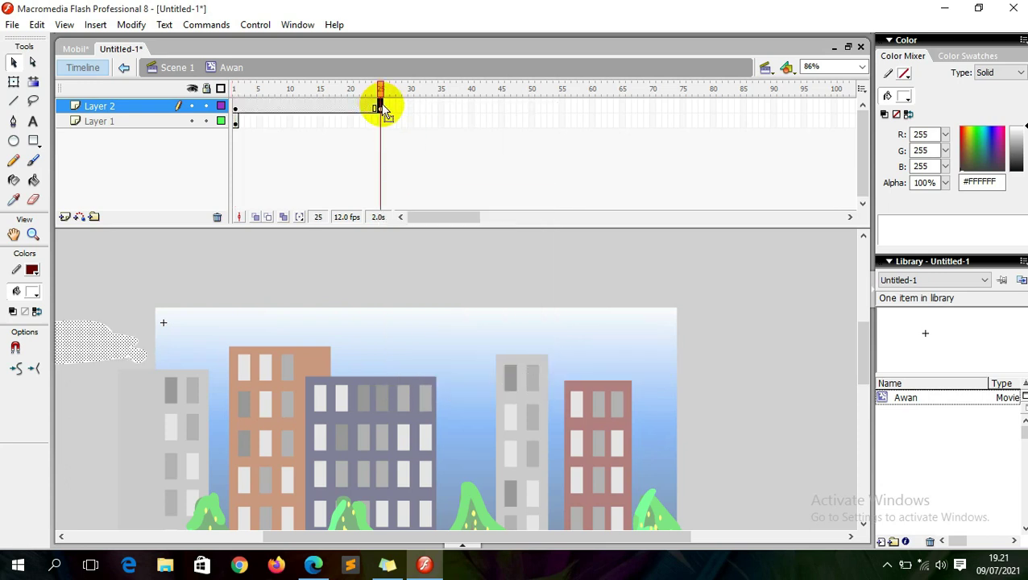
pyautogui.rightClick(344, 110)
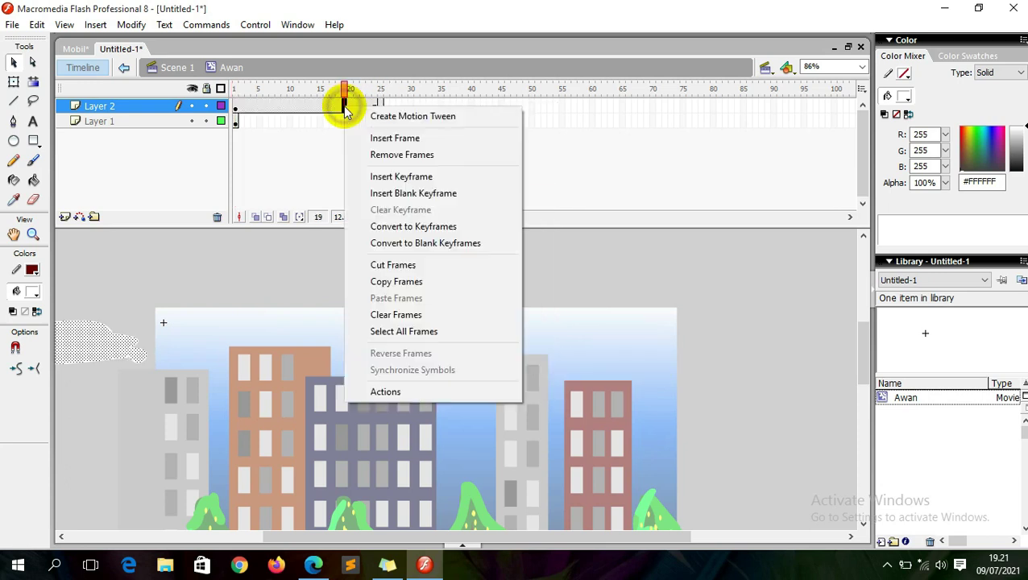
pyautogui.click(370, 115)
pyautogui.click(302, 109)
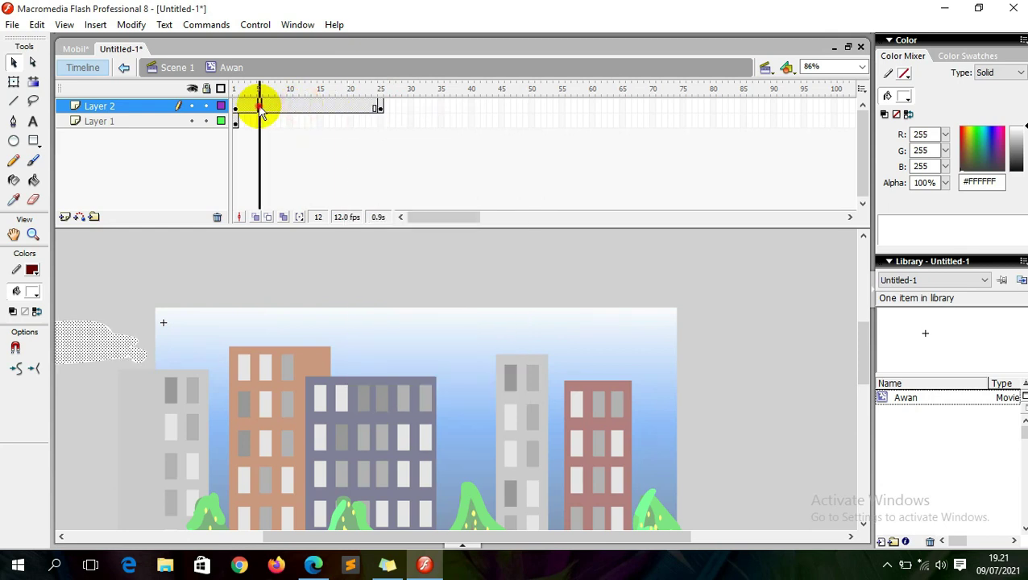
pyautogui.moveTo(259, 106); pyautogui.dragTo(333, 114)
pyautogui.rightClick(333, 115)
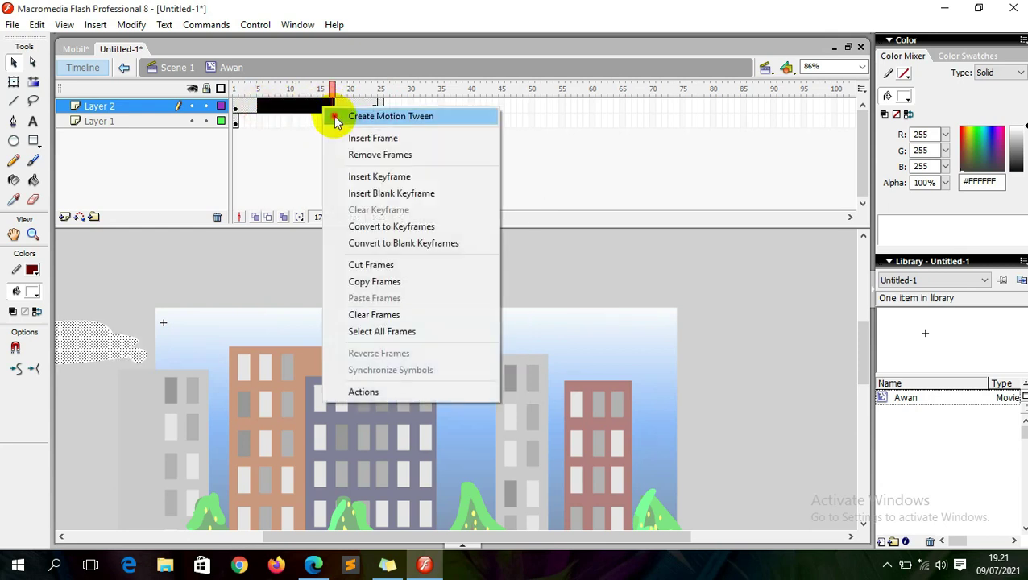
pyautogui.click(334, 116)
pyautogui.click(380, 106)
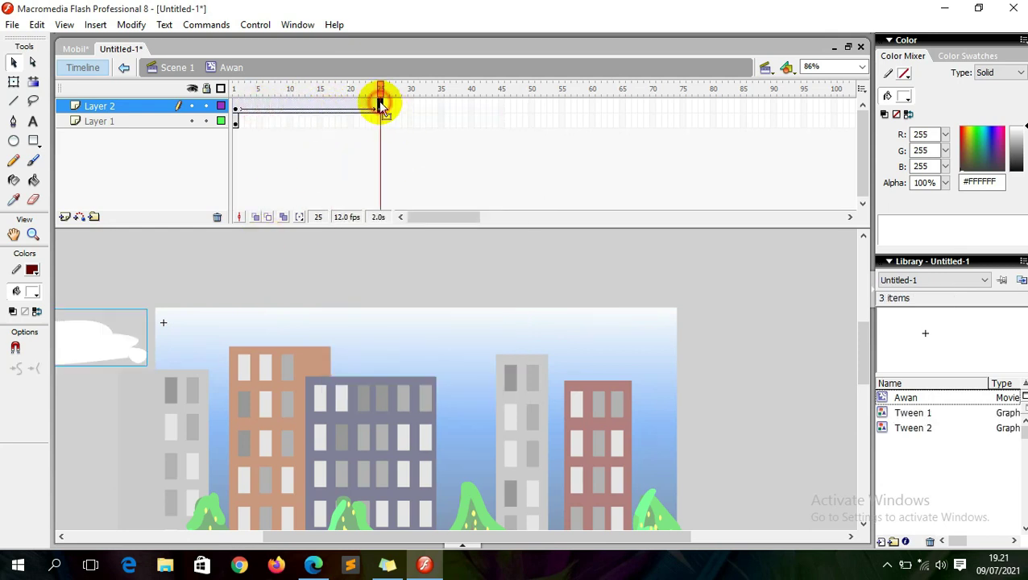
pyautogui.moveTo(84, 347); pyautogui.dragTo(839, 344)
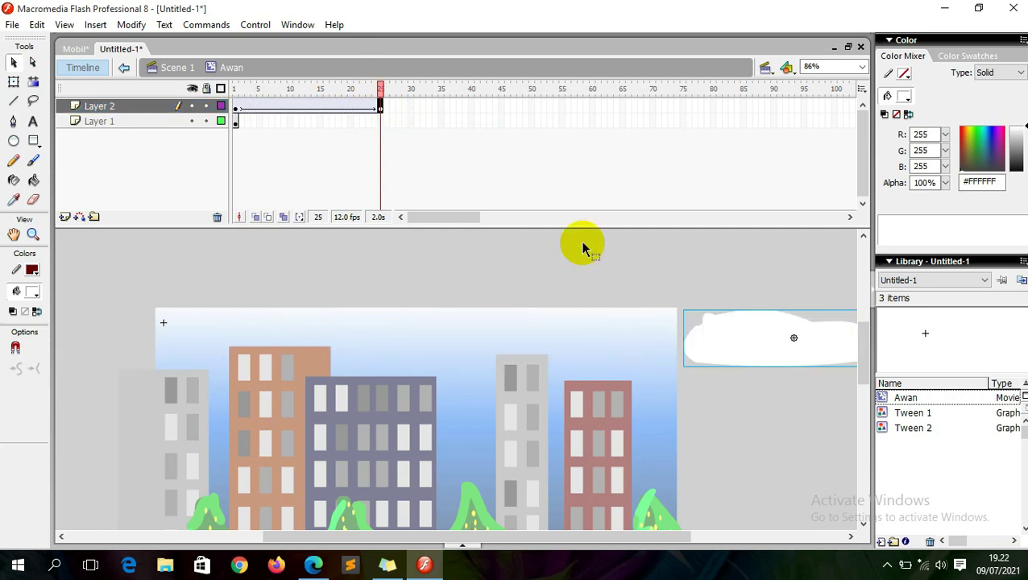
# Step: Motion-tween the Layer 2 cloud from frame 25 to a new keyframe at frame 40, placing it there beyond the stage's left edge
pyautogui.rightClick(471, 109)
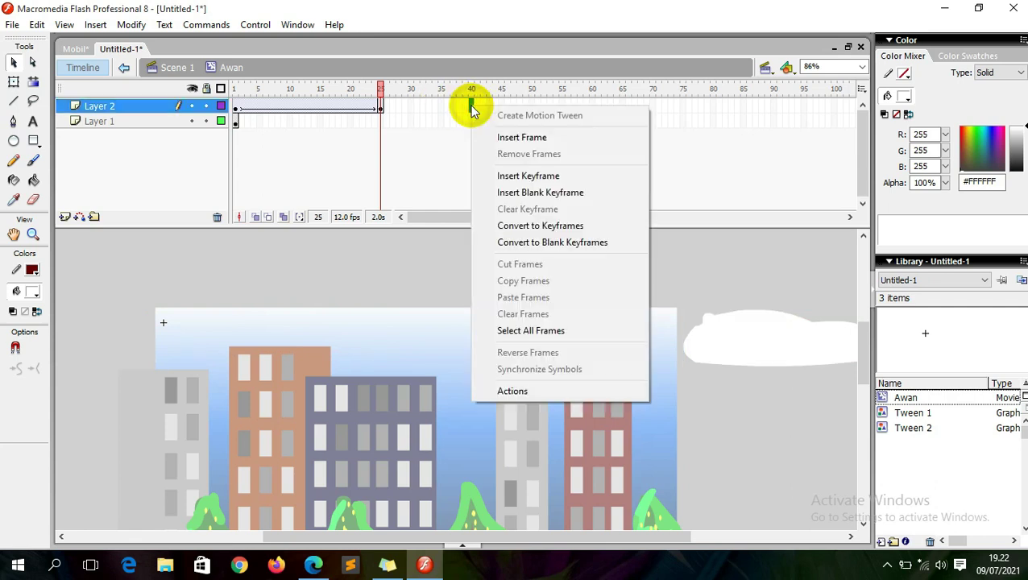
pyautogui.click(502, 177)
pyautogui.rightClick(441, 107)
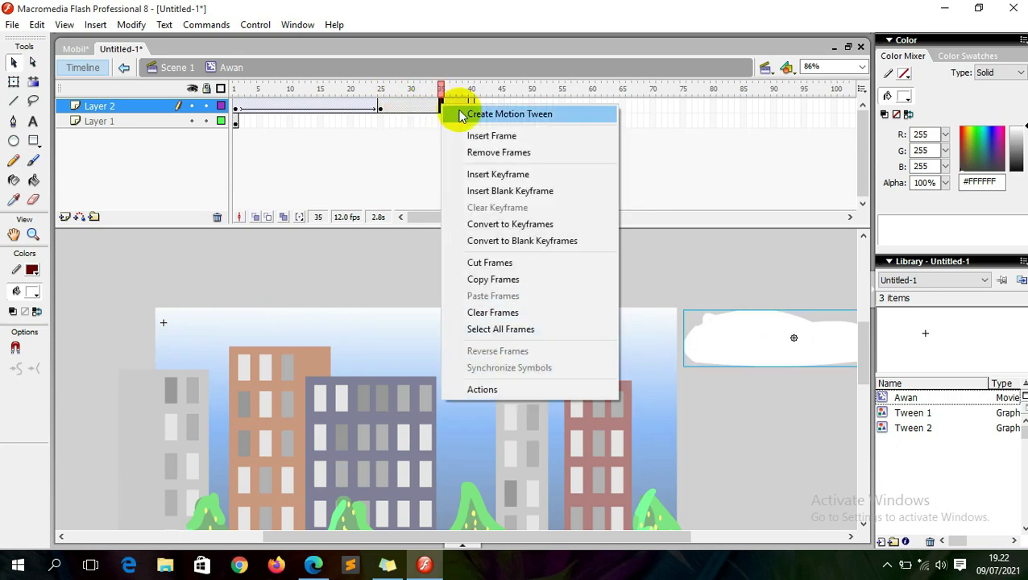
pyautogui.click(461, 113)
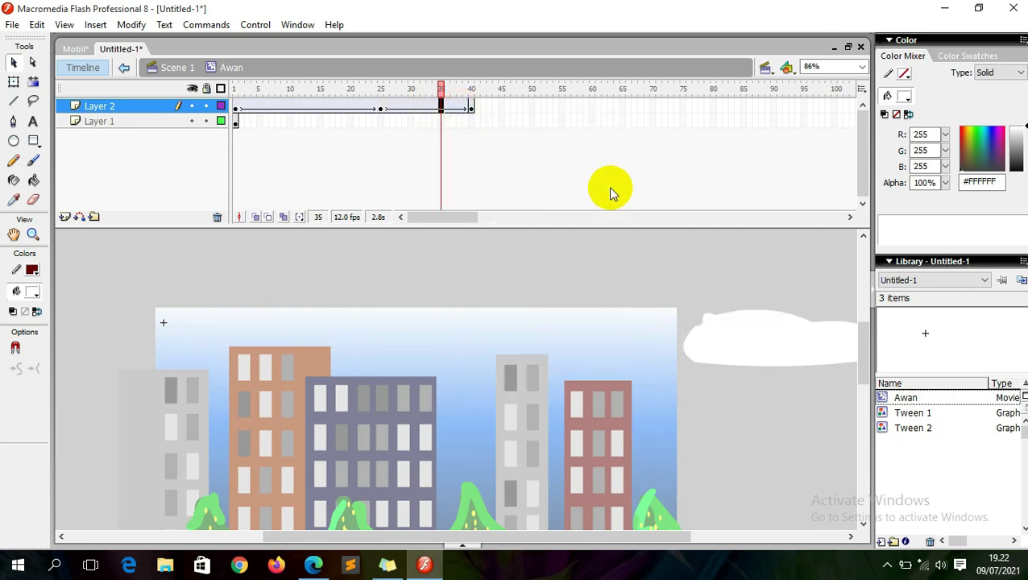
pyautogui.click(470, 106)
pyautogui.moveTo(786, 350); pyautogui.dragTo(95, 339)
pyautogui.moveTo(245, 91); pyautogui.dragTo(471, 107)
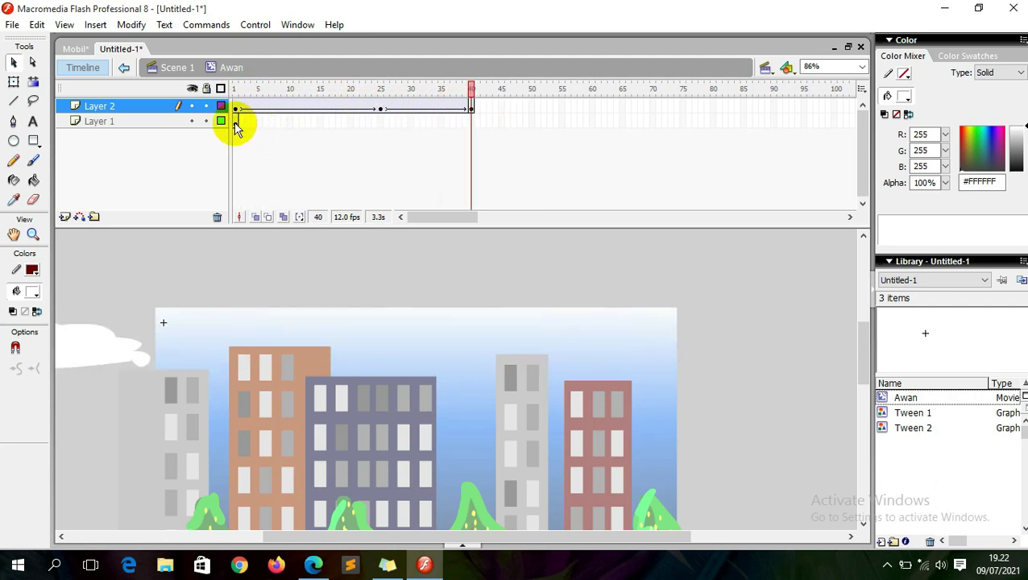
# Step: Move the Layer 1 cloud beyond the stage's right edge in frame 1 and insert a keyframe at frame 20
pyautogui.click(236, 121)
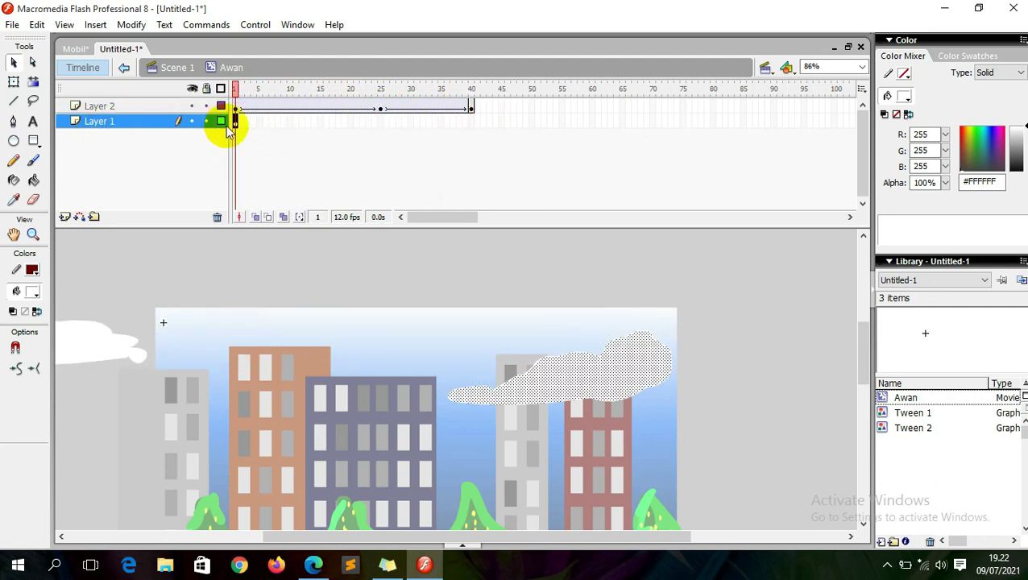
pyautogui.moveTo(578, 372); pyautogui.dragTo(795, 366)
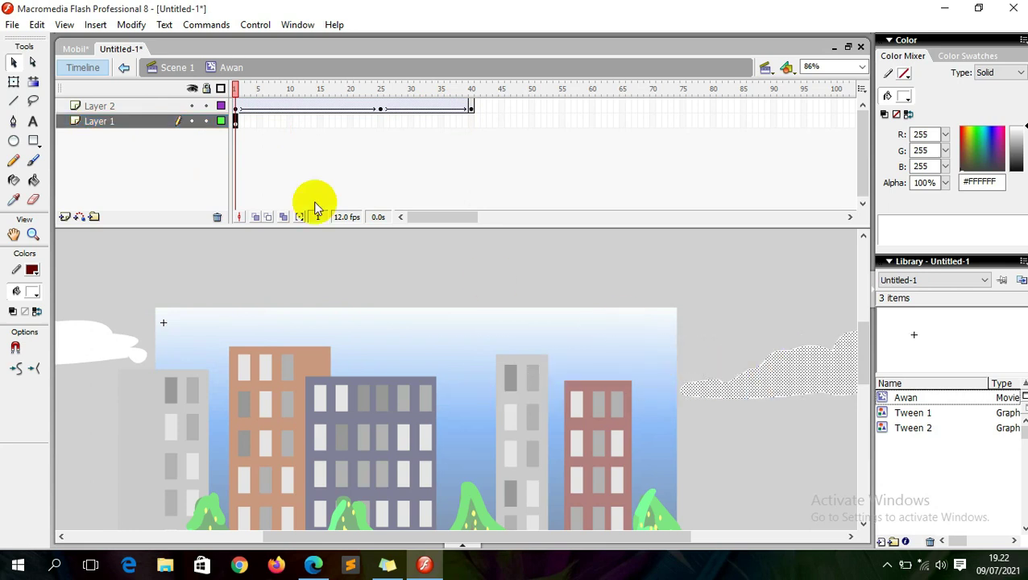
pyautogui.rightClick(350, 121)
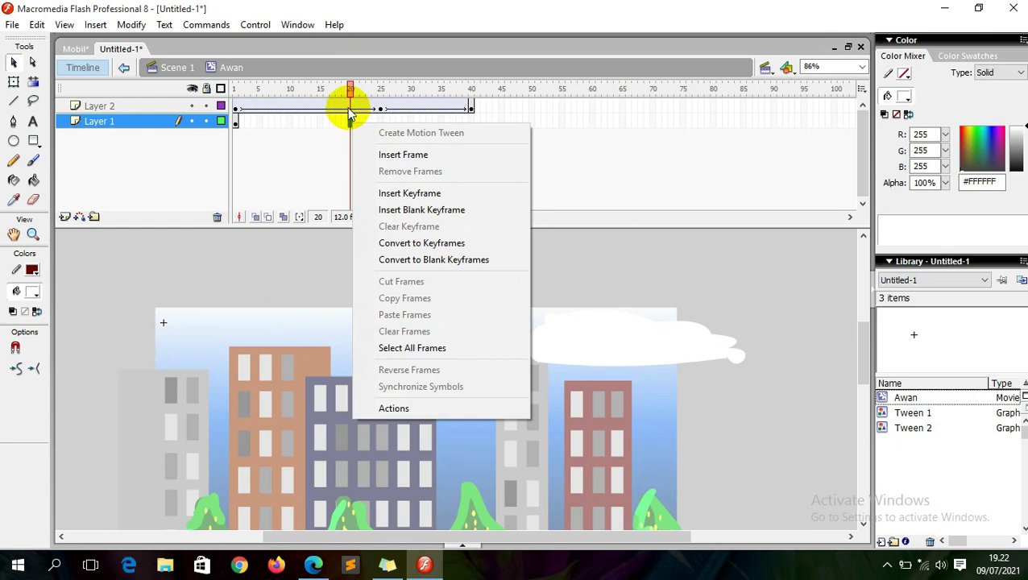
pyautogui.click(386, 193)
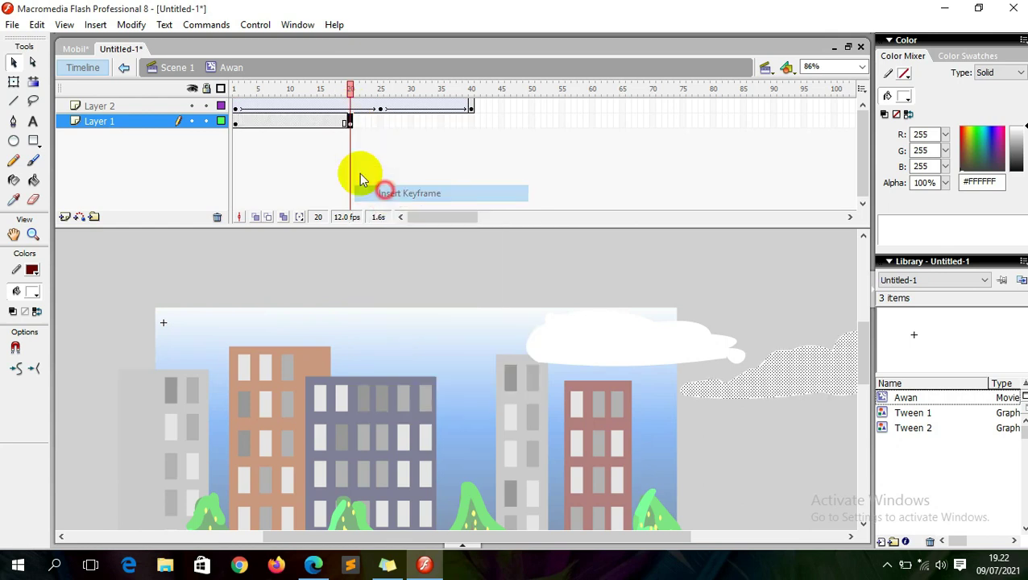
# Step: Create a motion tween between frames 1 and 20 of Layer 1 and move the frame 20 cloud beyond the stage's left edge
pyautogui.rightClick(318, 123)
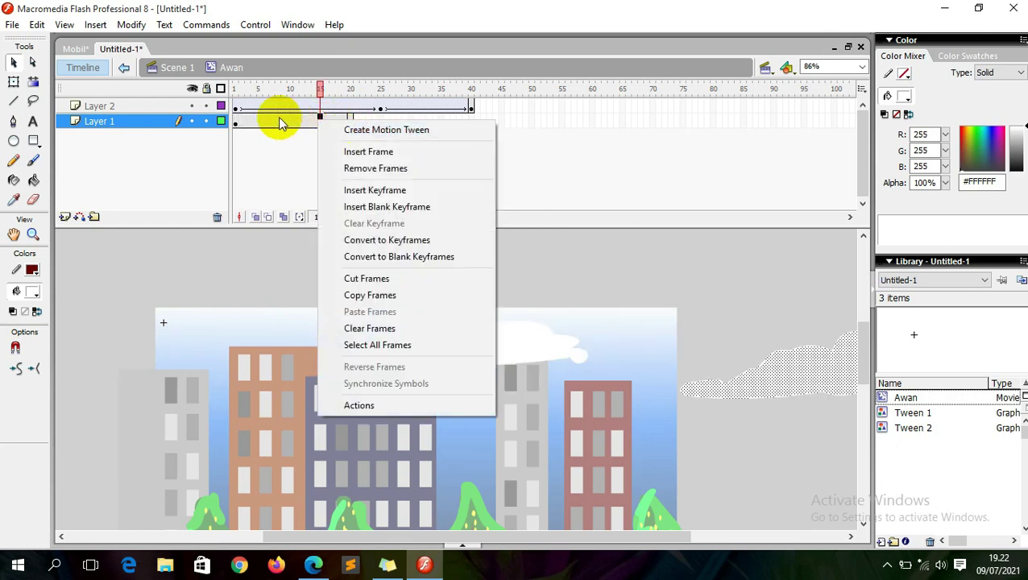
pyautogui.click(277, 121)
pyautogui.rightClick(300, 121)
pyautogui.click(334, 128)
pyautogui.click(348, 121)
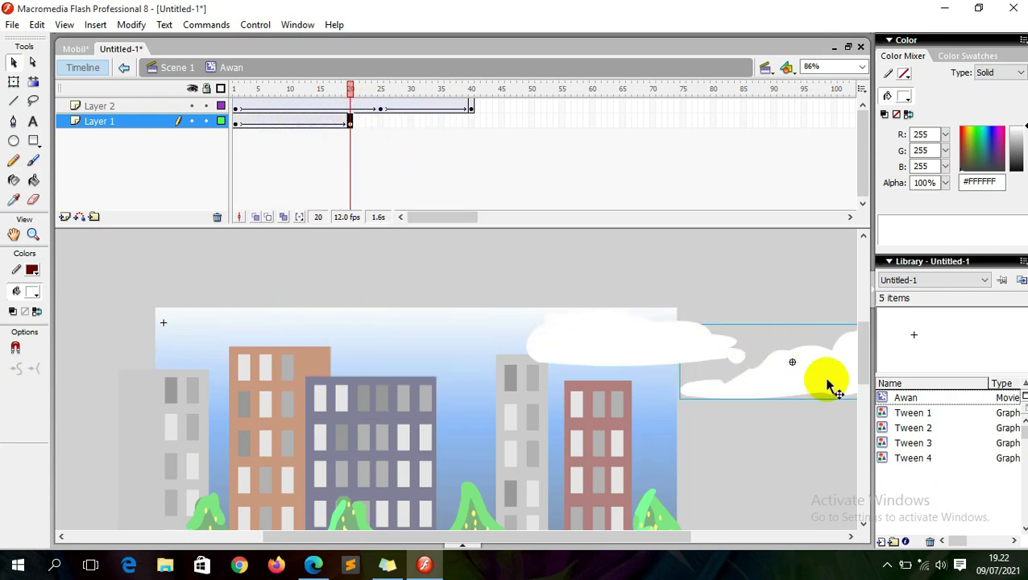
pyautogui.moveTo(825, 383); pyautogui.dragTo(73, 401)
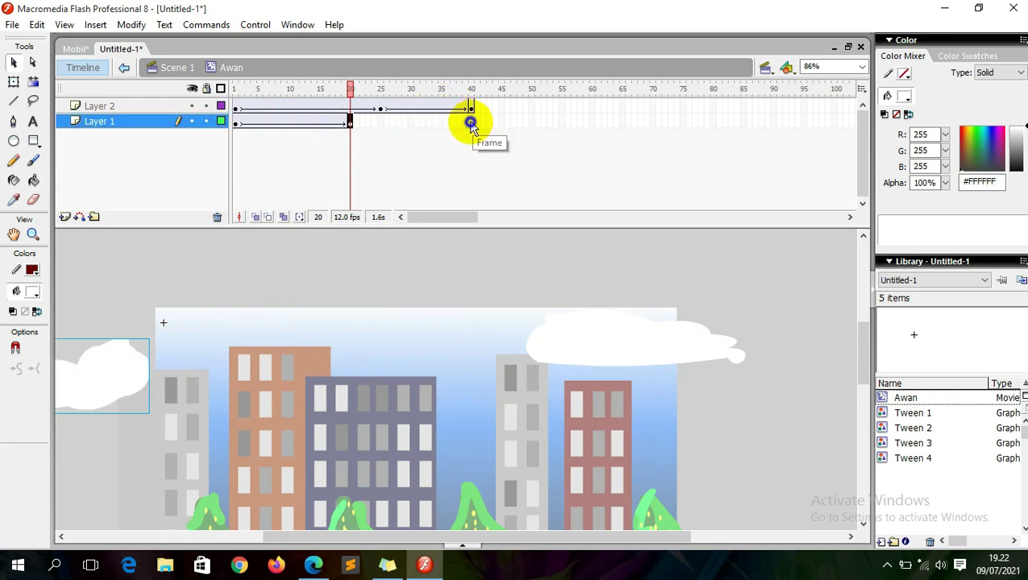
# Step: Motion-tween the Layer 1 cloud from frame 20 to a new keyframe at frame 40, placing it there beyond the stage's right edge
pyautogui.rightClick(471, 122)
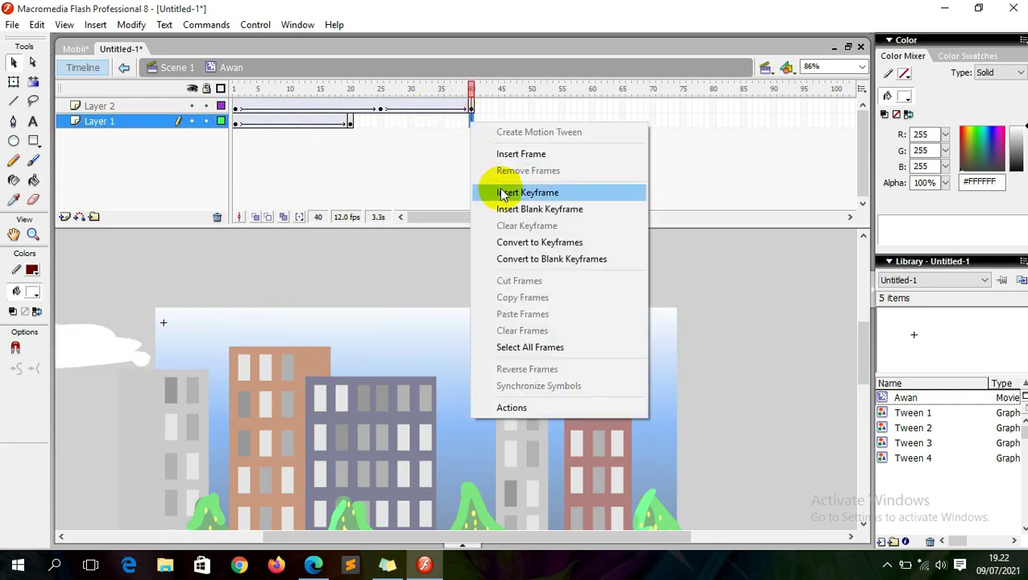
pyautogui.click(502, 194)
pyautogui.rightClick(438, 122)
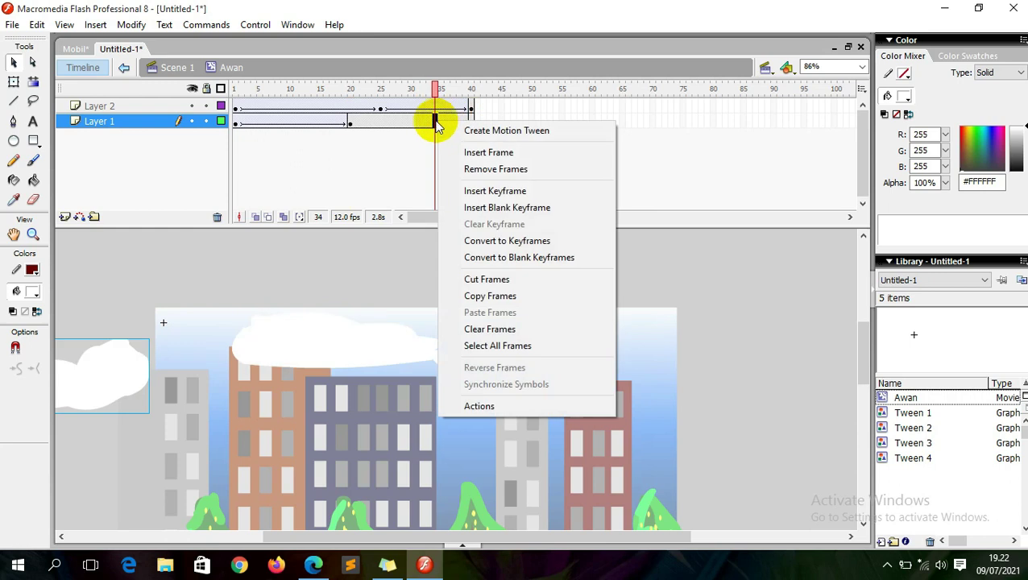
pyautogui.click(481, 131)
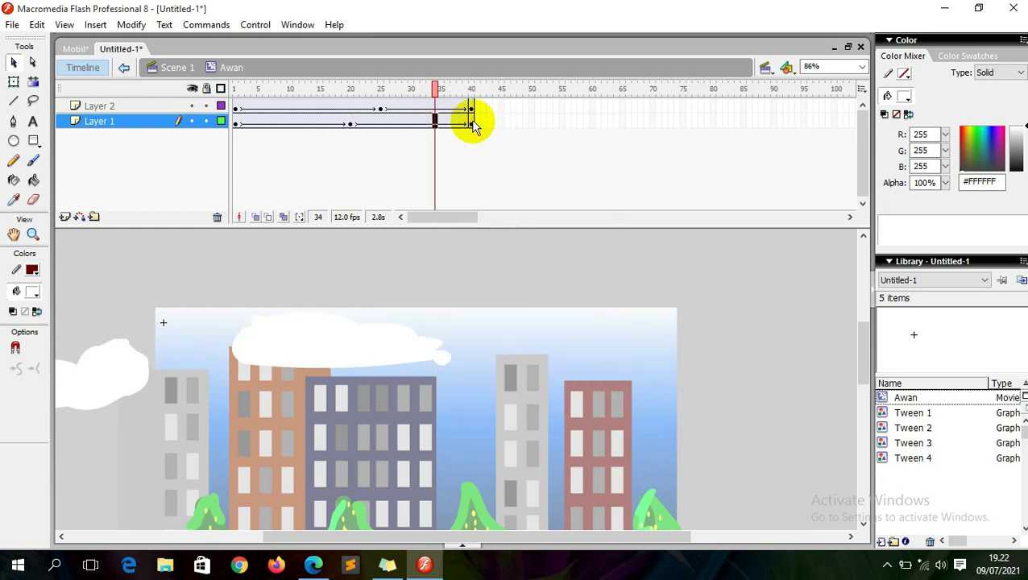
pyautogui.click(471, 122)
pyautogui.moveTo(133, 363); pyautogui.dragTo(841, 364)
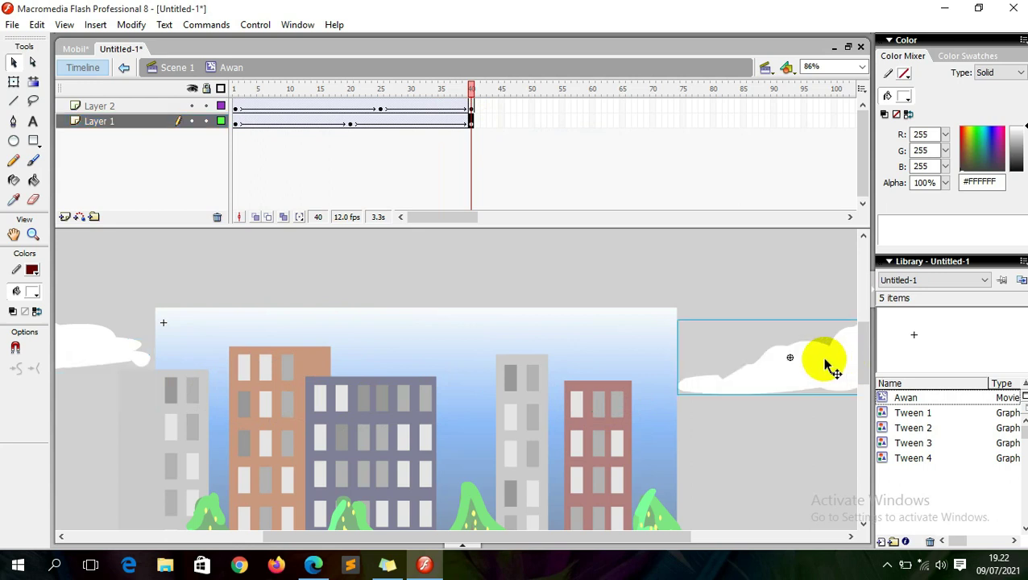
# Step: Preview the cloud tweens by scrubbing from frame 1 to 40, then return to Scene 1 and test the movie
pyautogui.moveTo(242, 88); pyautogui.dragTo(494, 127)
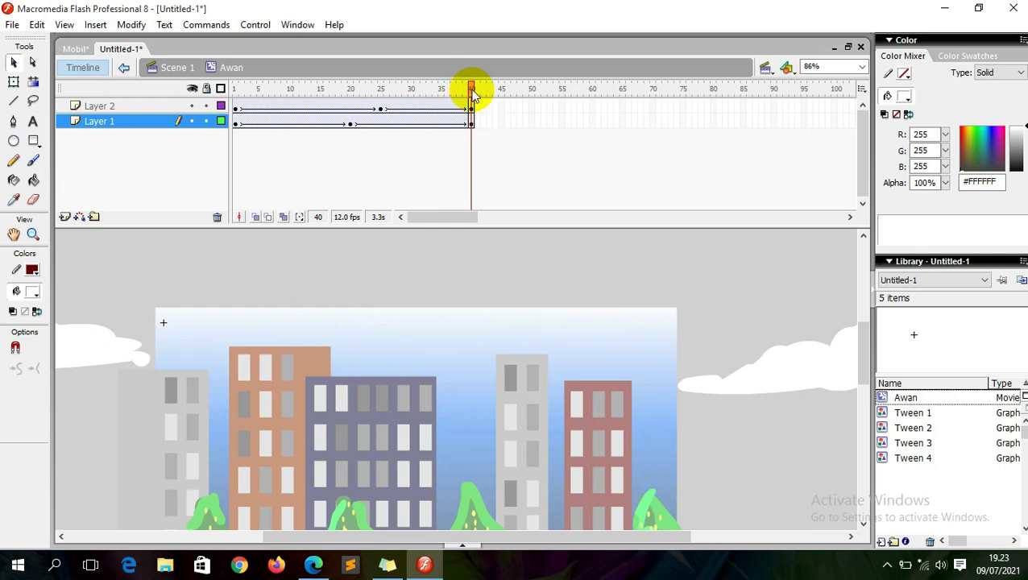
pyautogui.click(177, 69)
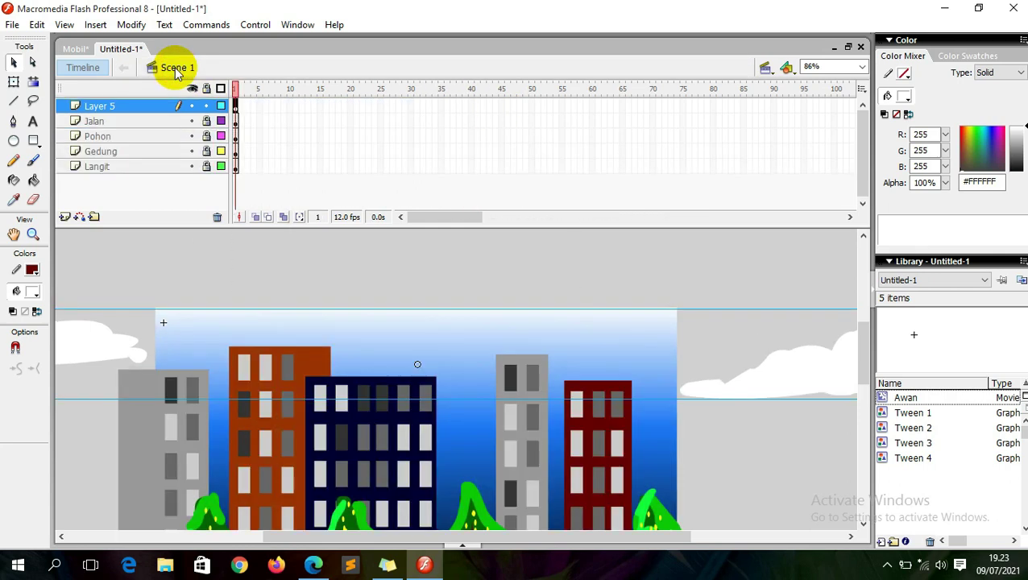
pyautogui.hotkey('ctrl', 'Return')
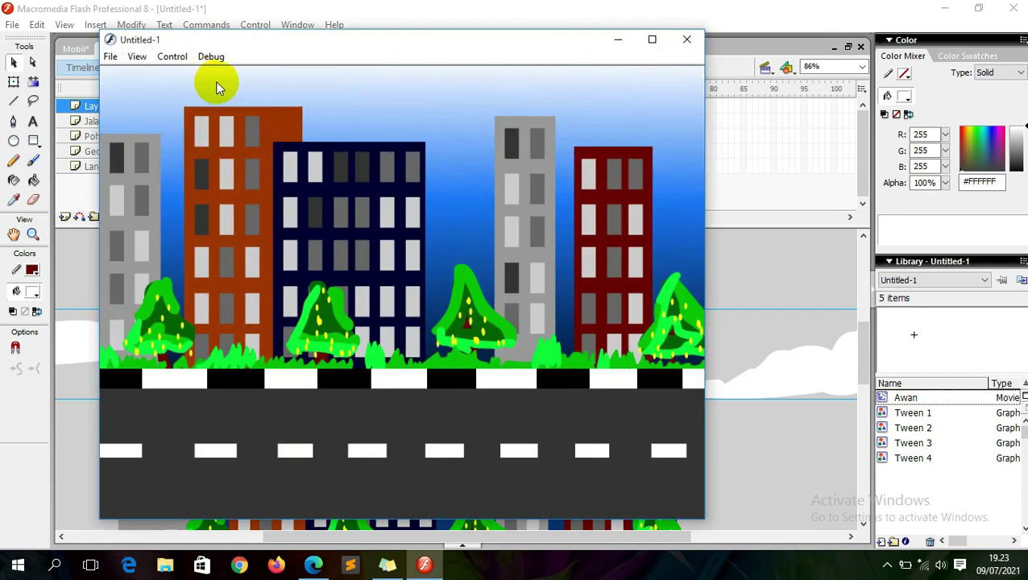
pyautogui.click(687, 39)
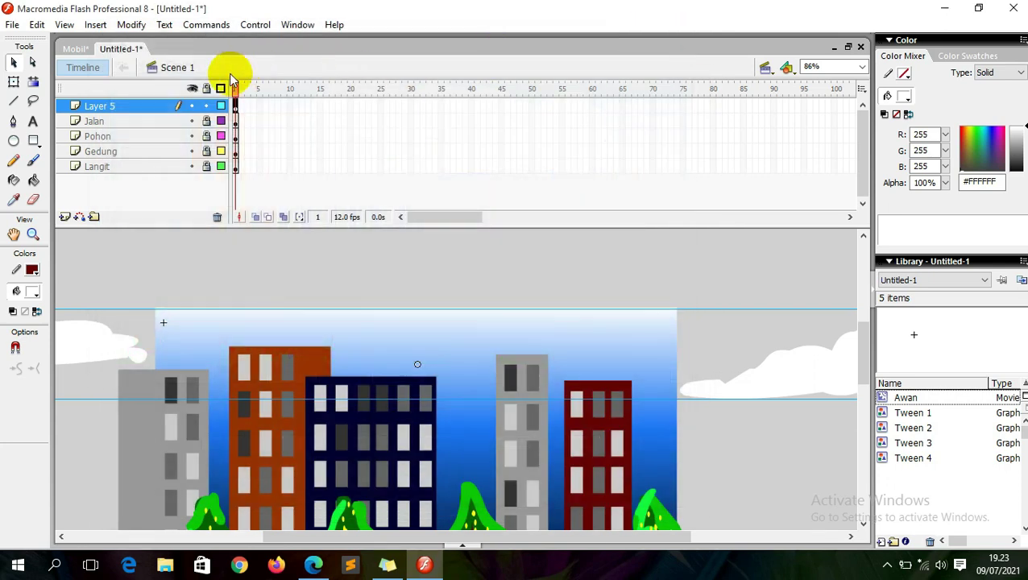
# Step: Rename Layer 5 in Scene 1 as Awan
pyautogui.doubleClick(98, 110)
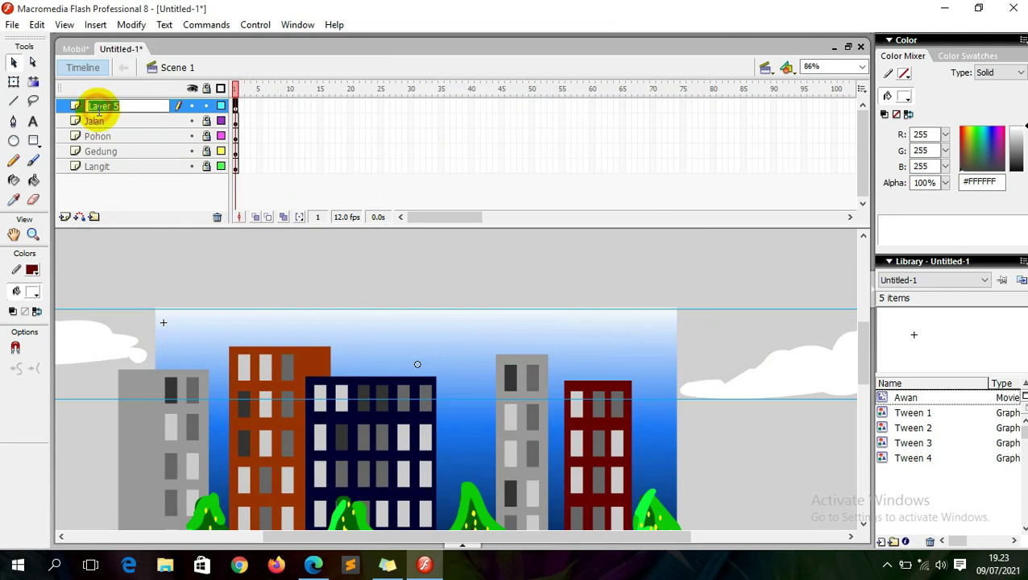
pyautogui.write('Awan')
pyautogui.click(97, 111)
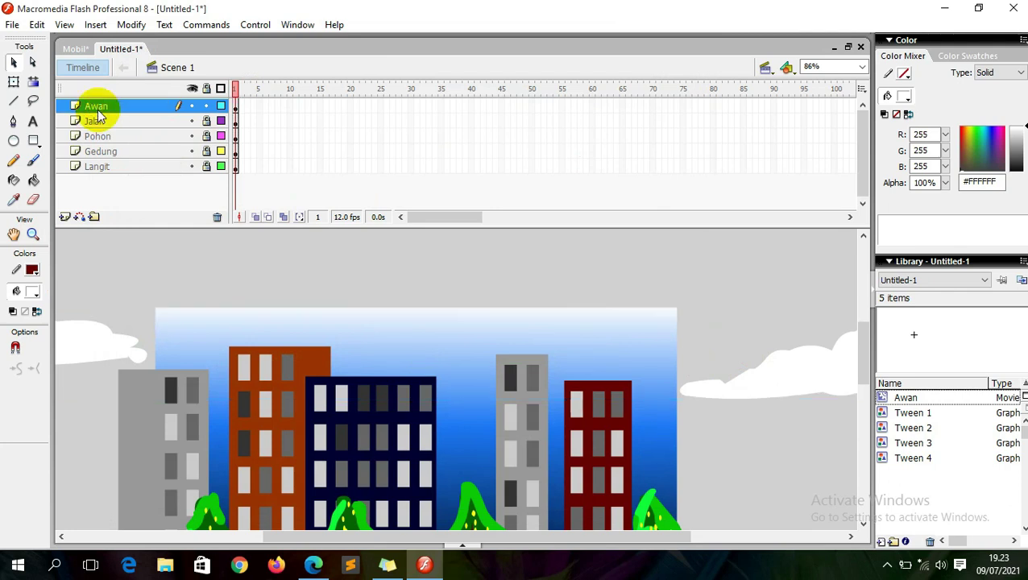
# Step: Move the Awan layer between Gedung and Langit so the clouds pass behind the buildings, and test the movie
pyautogui.moveTo(98, 109); pyautogui.dragTo(97, 161)
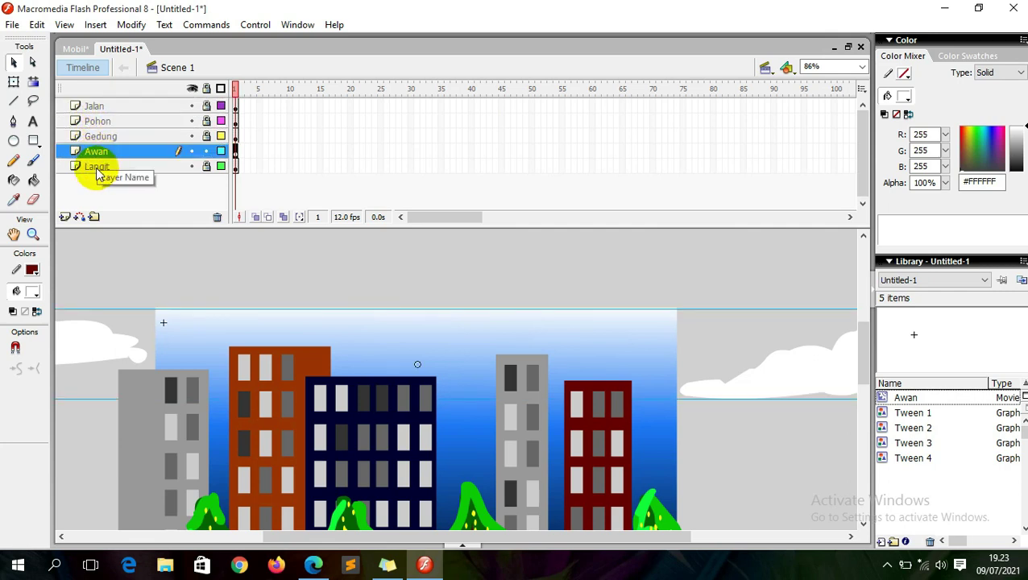
pyautogui.hotkey('ctrl', 'Return')
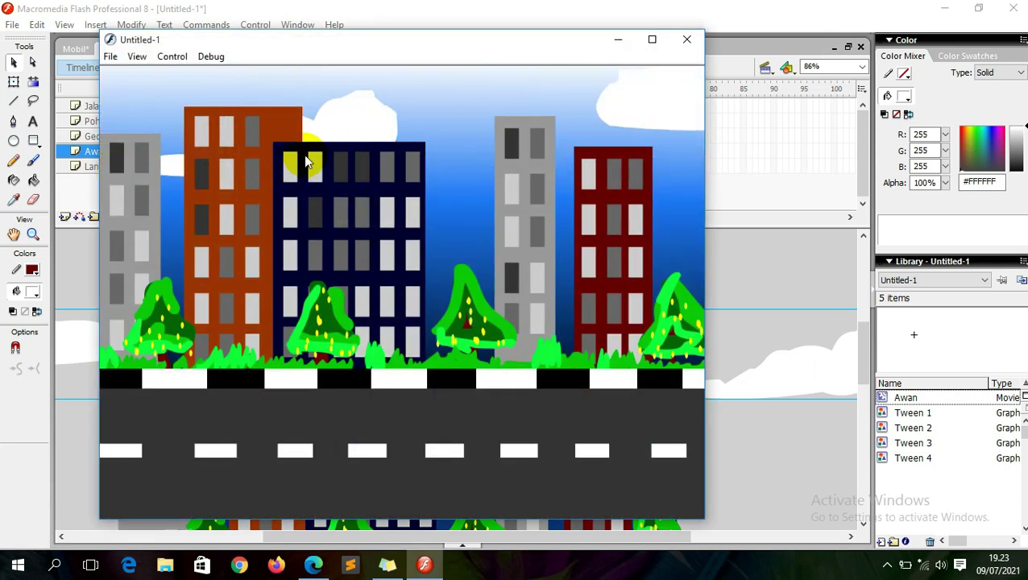
pyautogui.click(687, 40)
# Step: Add a layer named Mobil above Jalan and lock the Awan layer
pyautogui.click(94, 108)
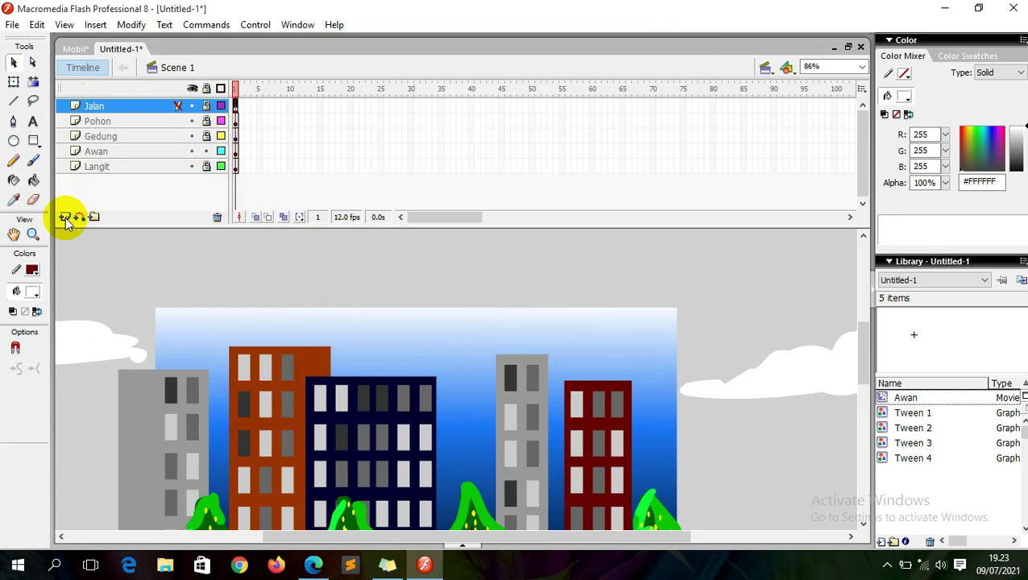
pyautogui.click(66, 217)
pyautogui.doubleClick(102, 105)
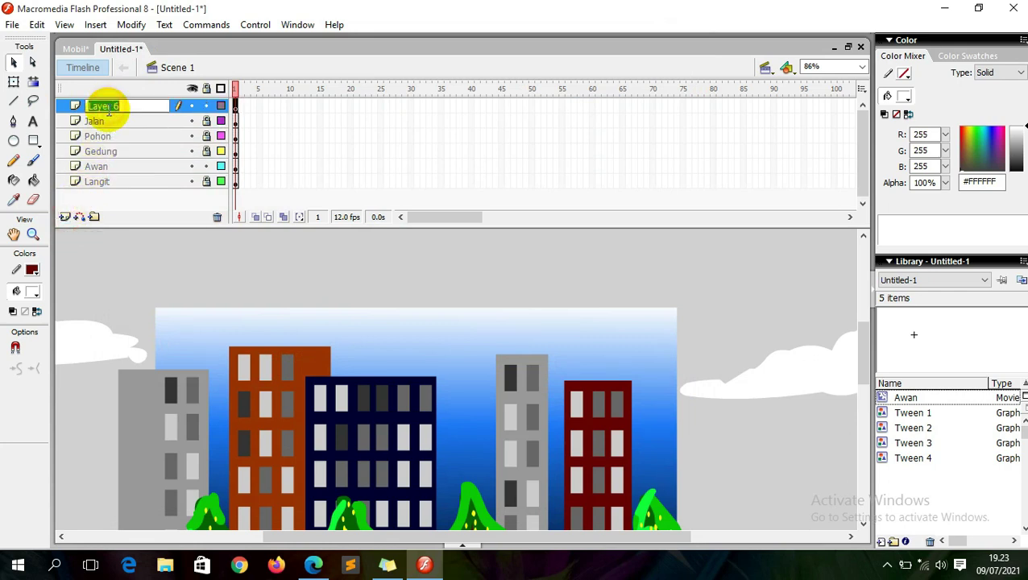
pyautogui.write('Mobil')
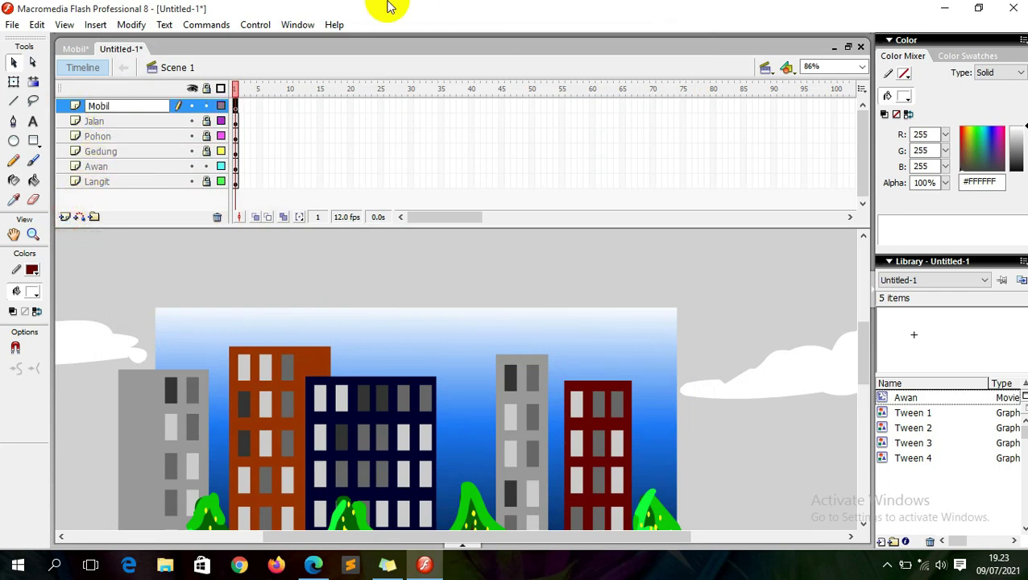
pyautogui.press('Return')
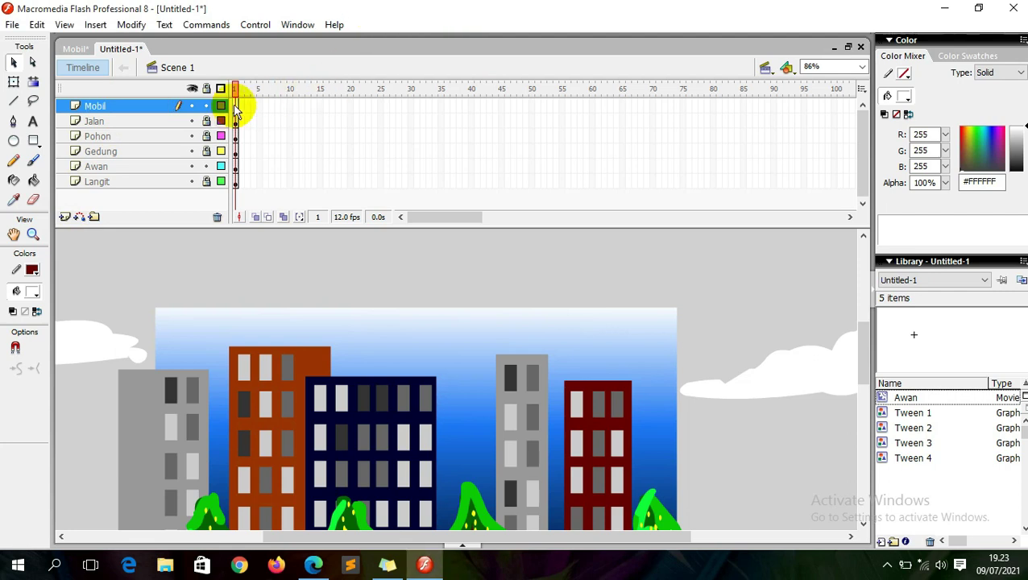
pyautogui.moveTo(862, 336); pyautogui.dragTo(858, 396)
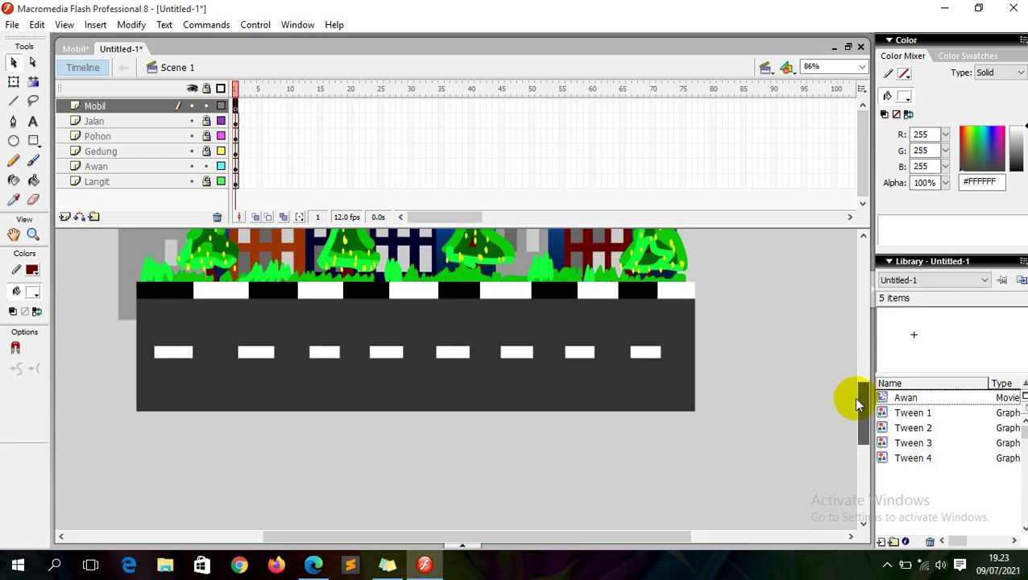
pyautogui.click(207, 167)
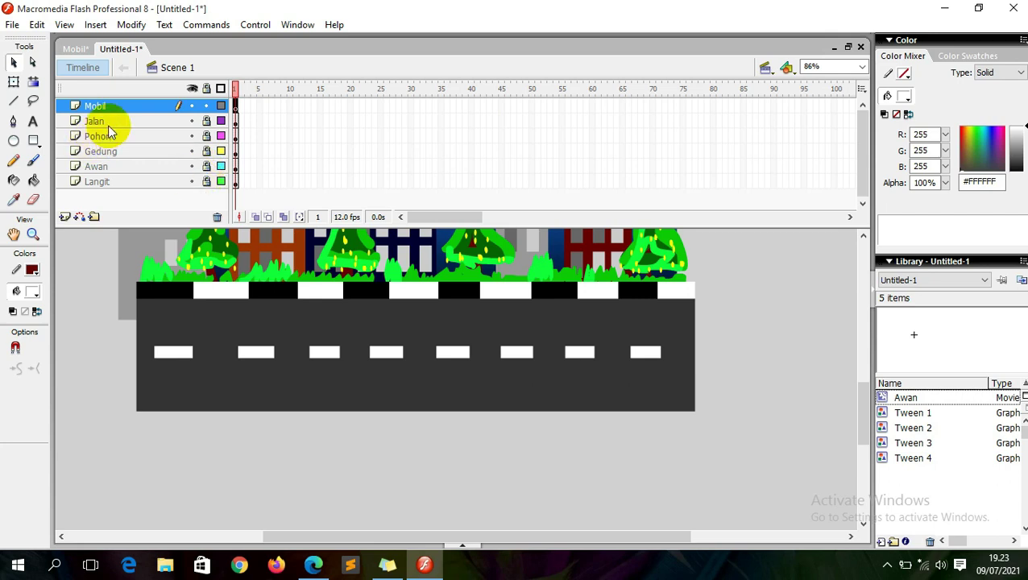
# Step: Draw a closed car body outline with a sloping front over the road on the Mobil layer, using black Line tool segments
pyautogui.click(22, 105)
pyautogui.click(32, 270)
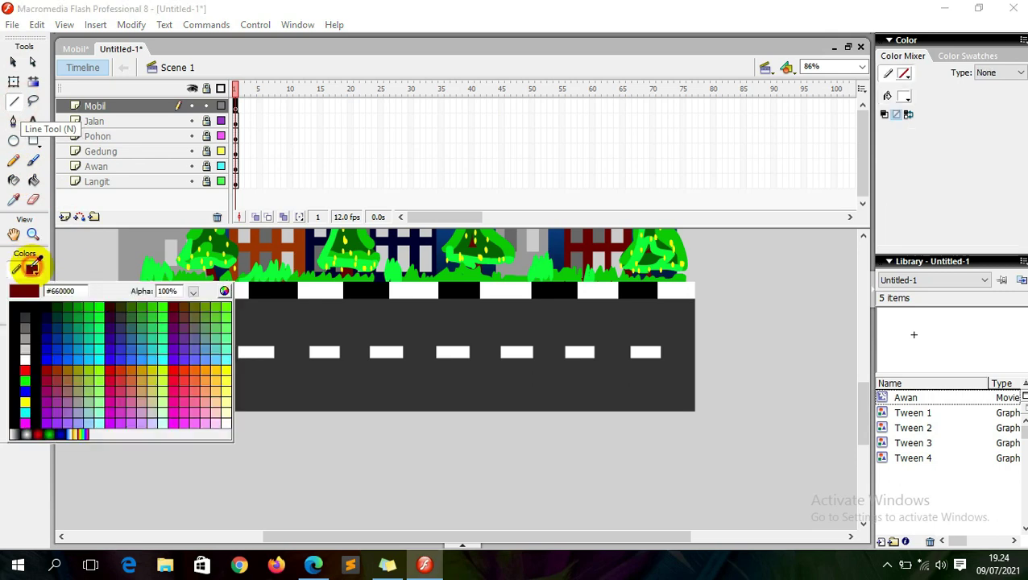
pyautogui.click(26, 308)
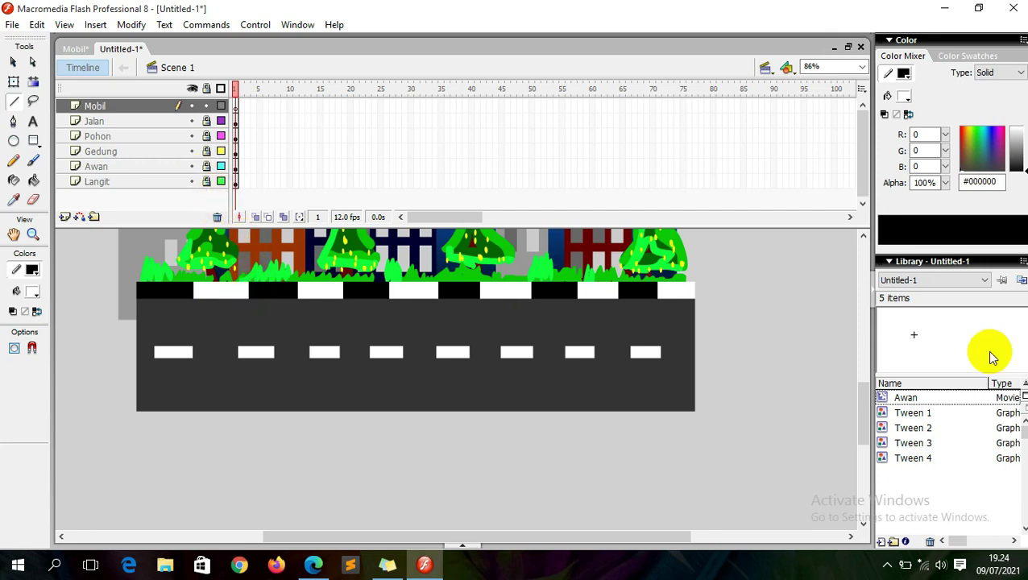
pyautogui.moveTo(860, 401); pyautogui.dragTo(864, 382)
pyautogui.scroll(-1, 861, 383)
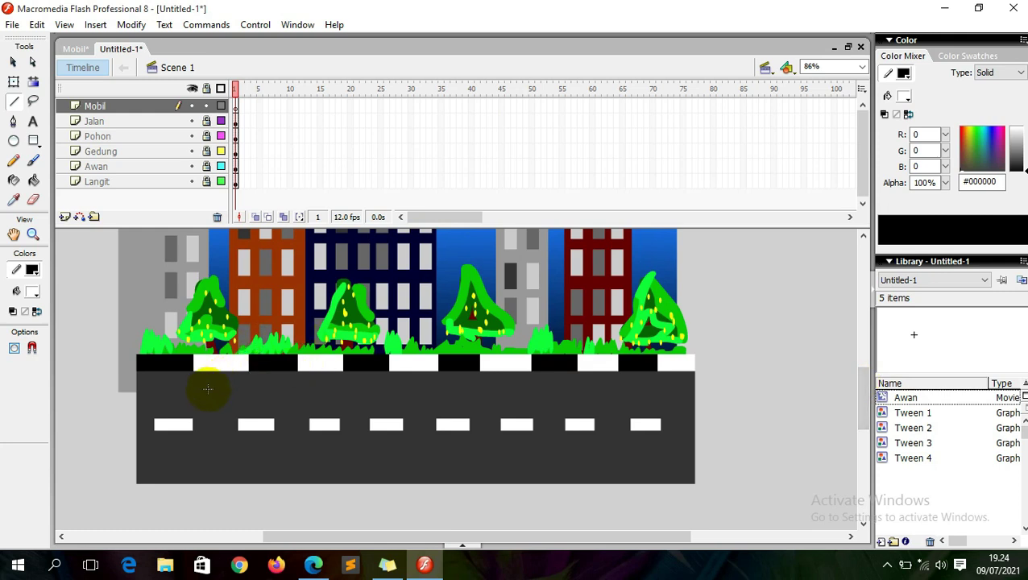
pyautogui.moveTo(216, 352); pyautogui.dragTo(382, 350)
pyautogui.moveTo(384, 350); pyautogui.dragTo(385, 353)
pyautogui.moveTo(389, 354); pyautogui.dragTo(425, 380)
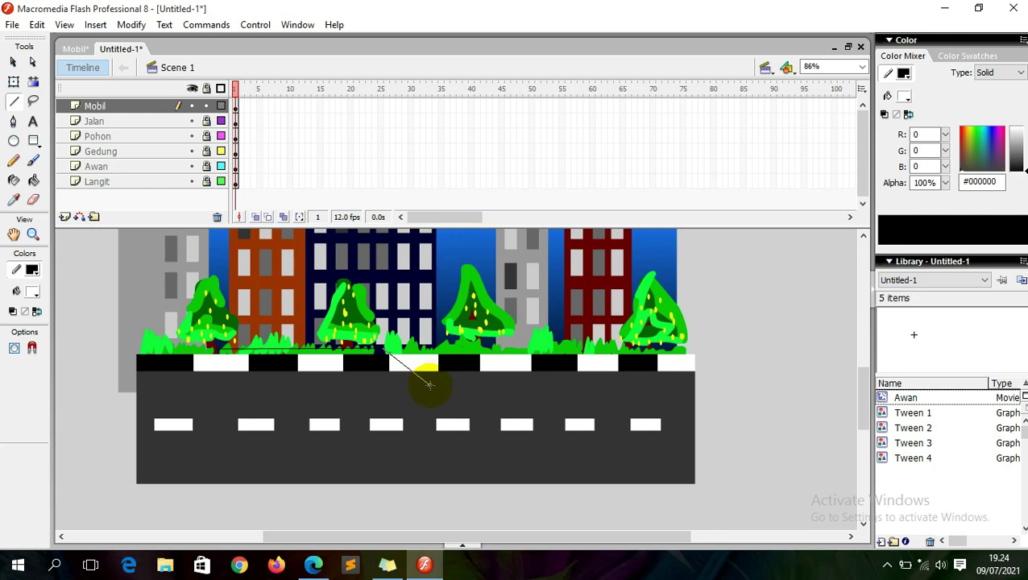
pyautogui.moveTo(430, 384); pyautogui.dragTo(431, 386)
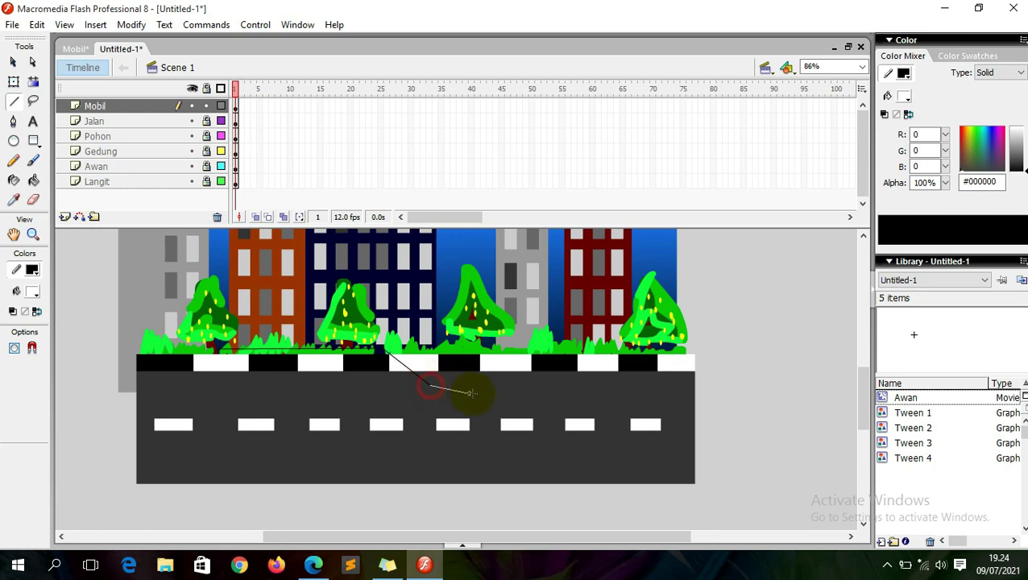
pyautogui.moveTo(500, 400); pyautogui.dragTo(169, 423)
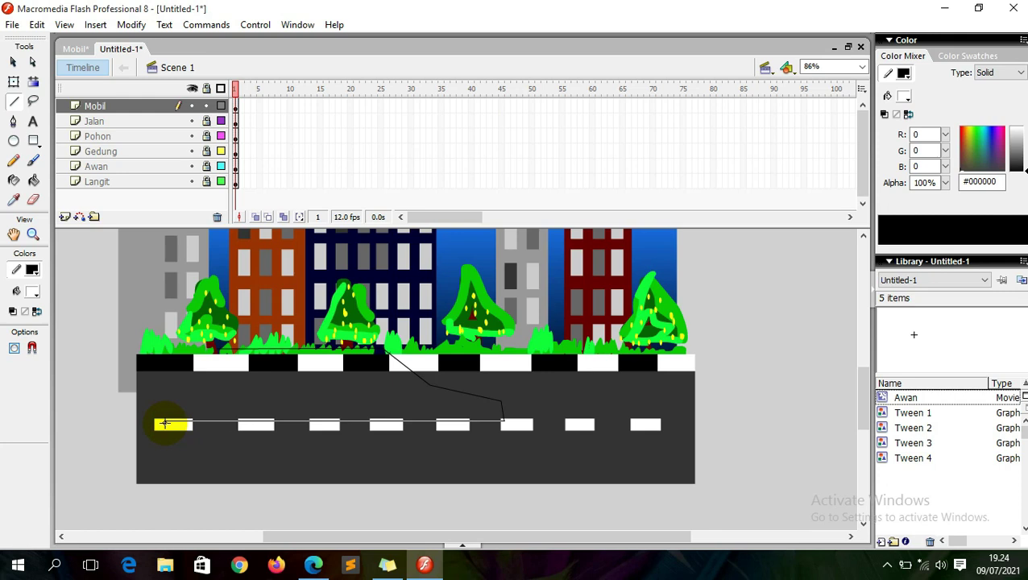
pyautogui.moveTo(182, 420); pyautogui.dragTo(214, 420)
pyautogui.moveTo(215, 420); pyautogui.dragTo(216, 355)
# Step: Try to join the rear and roof lines at the upper-left corner of the car outline
pyautogui.click(13, 62)
pyautogui.click(219, 350)
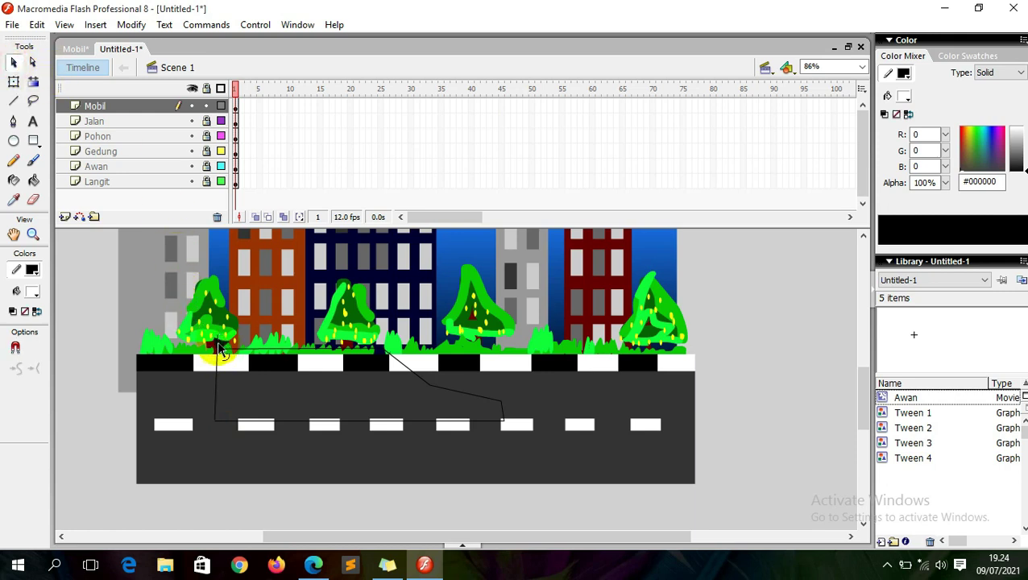
pyautogui.moveTo(221, 352)
pyautogui.mouseDown()
pyautogui.moveTo(206, 355)
pyautogui.moveTo(218, 340)
pyautogui.mouseUp()
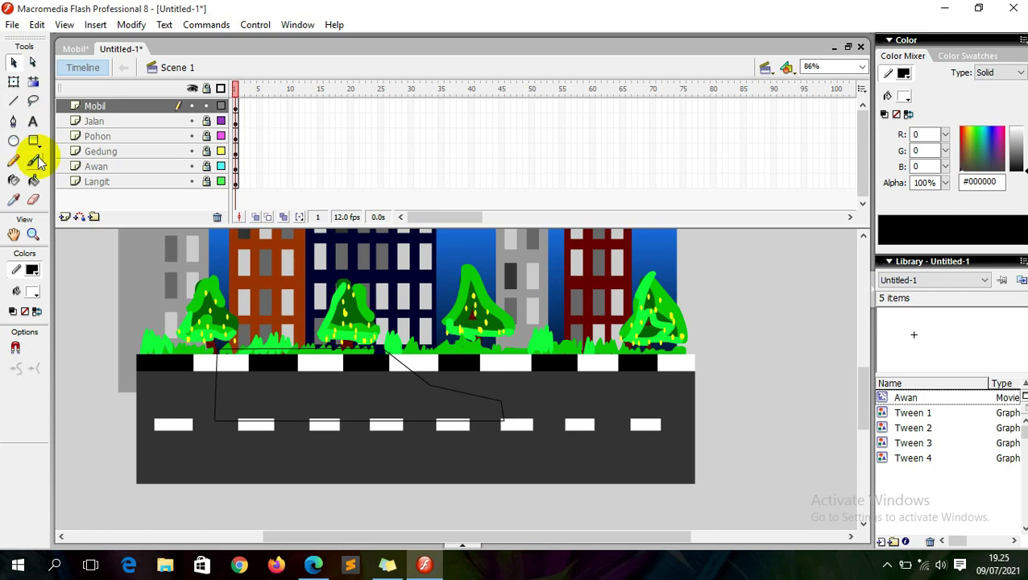
# Step: Set the fill color to #FF3300 and try to fill the car outline with the Paint Bucket
pyautogui.click(33, 180)
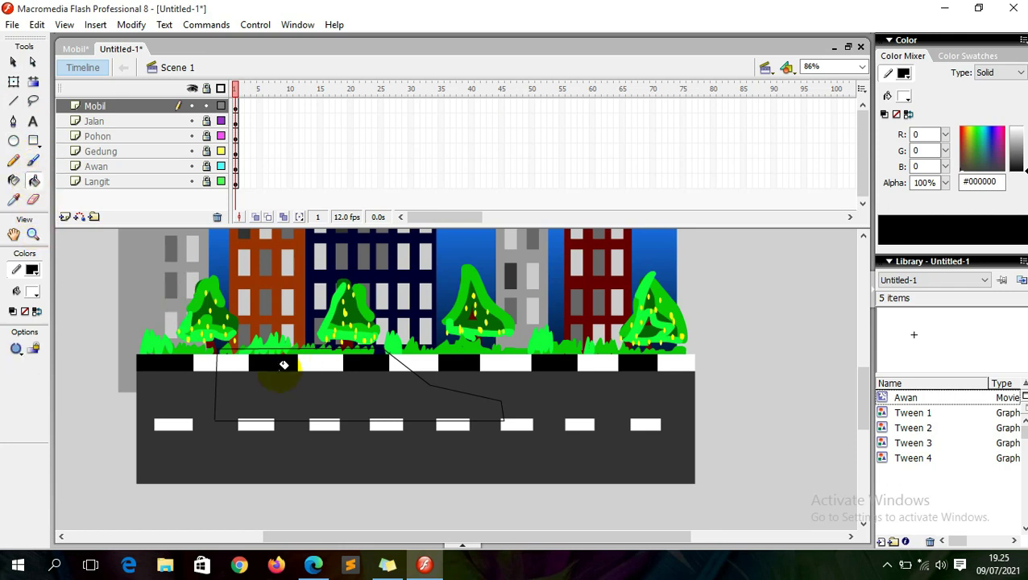
pyautogui.click(32, 291)
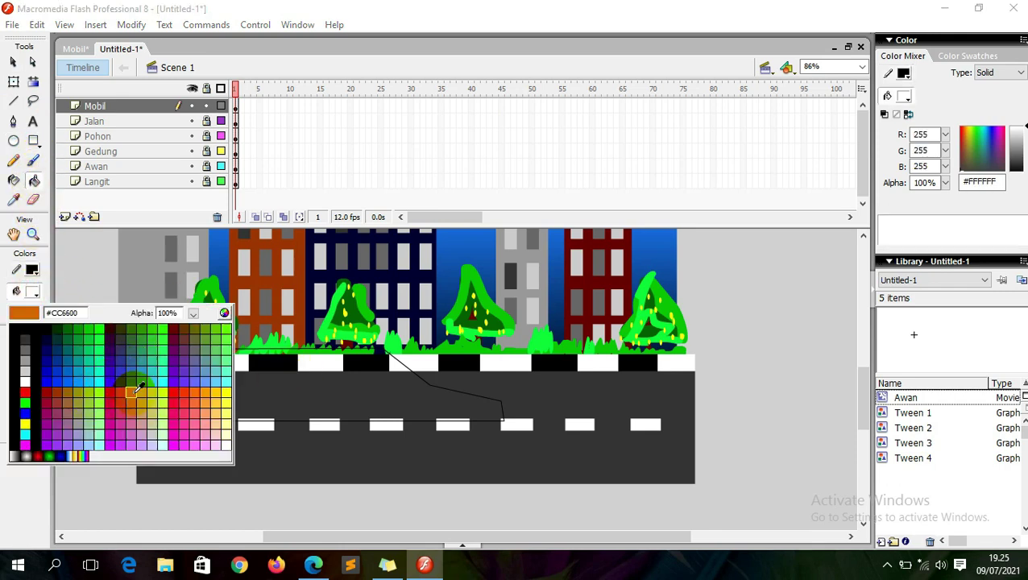
pyautogui.click(185, 393)
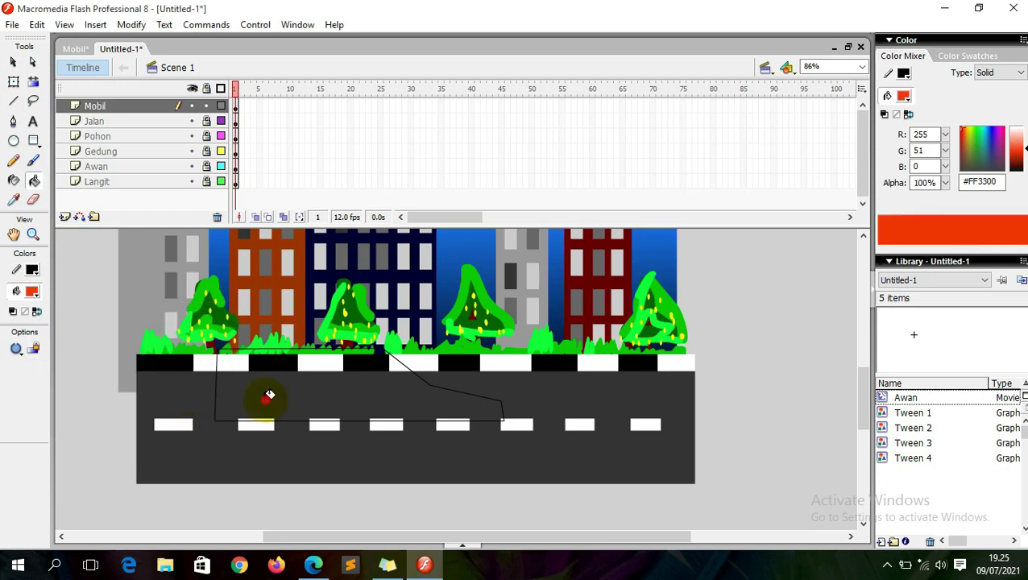
# Step: Zoom in on the car outline's upper-left corner and adjust where the rear and roof lines meet
pyautogui.click(13, 62)
pyautogui.click(216, 362)
pyautogui.click(216, 355)
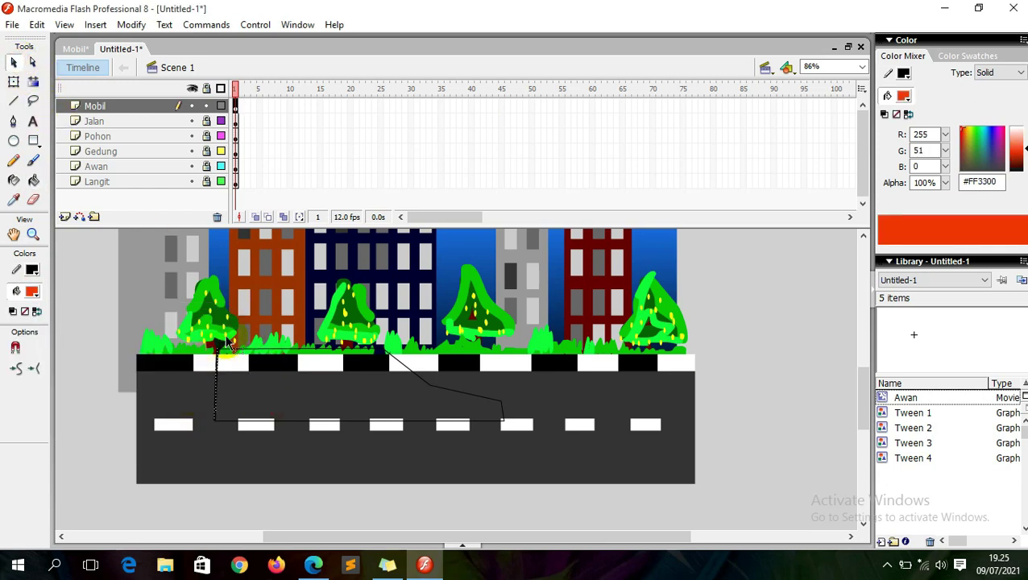
pyautogui.press('z')
pyautogui.moveTo(195, 332); pyautogui.dragTo(259, 388)
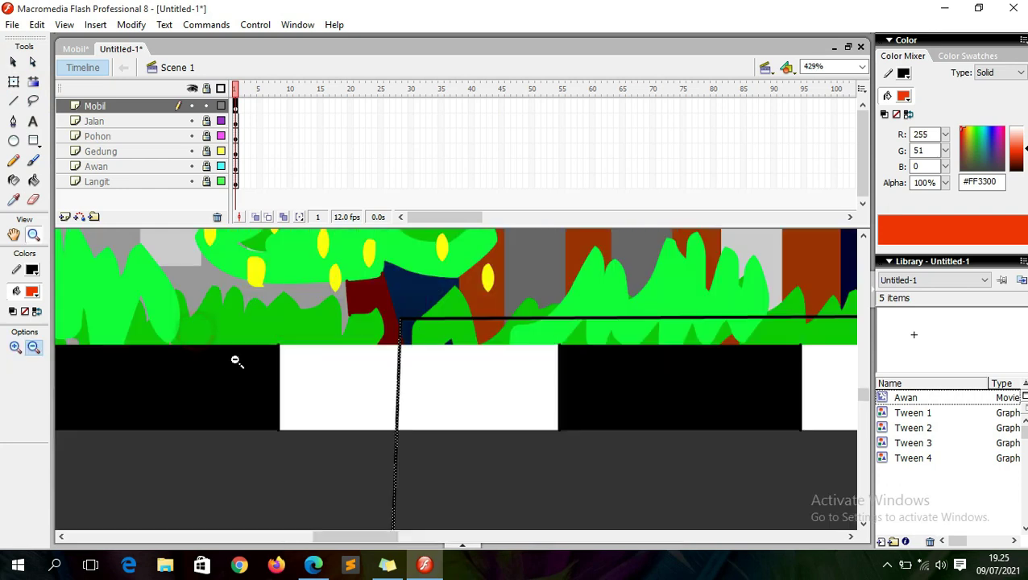
pyautogui.click(13, 62)
pyautogui.click(241, 298)
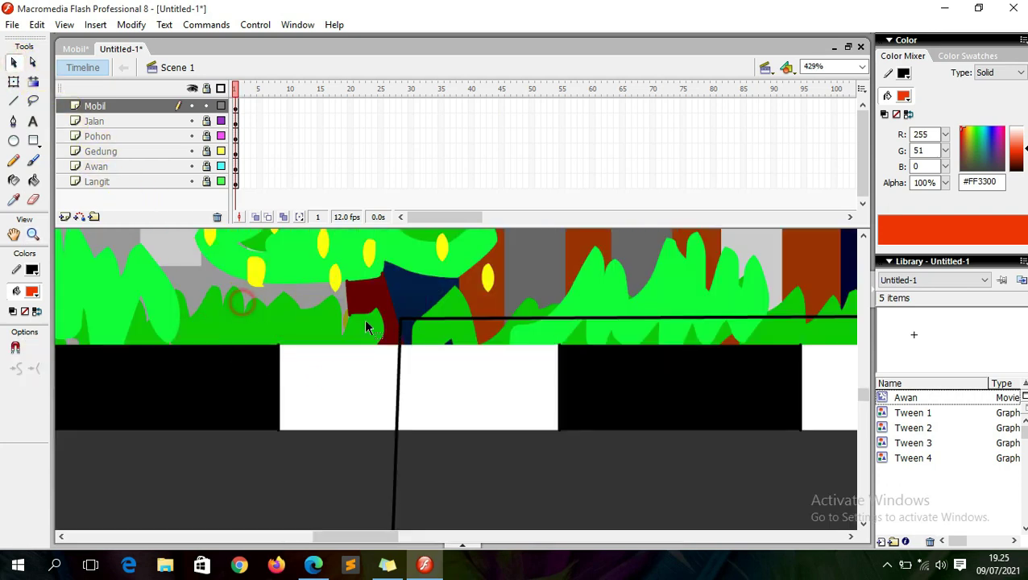
pyautogui.moveTo(403, 327)
pyautogui.mouseDown()
pyautogui.moveTo(400, 296)
pyautogui.moveTo(374, 346)
pyautogui.moveTo(389, 356)
pyautogui.moveTo(409, 336)
pyautogui.mouseUp()
pyautogui.click(405, 321)
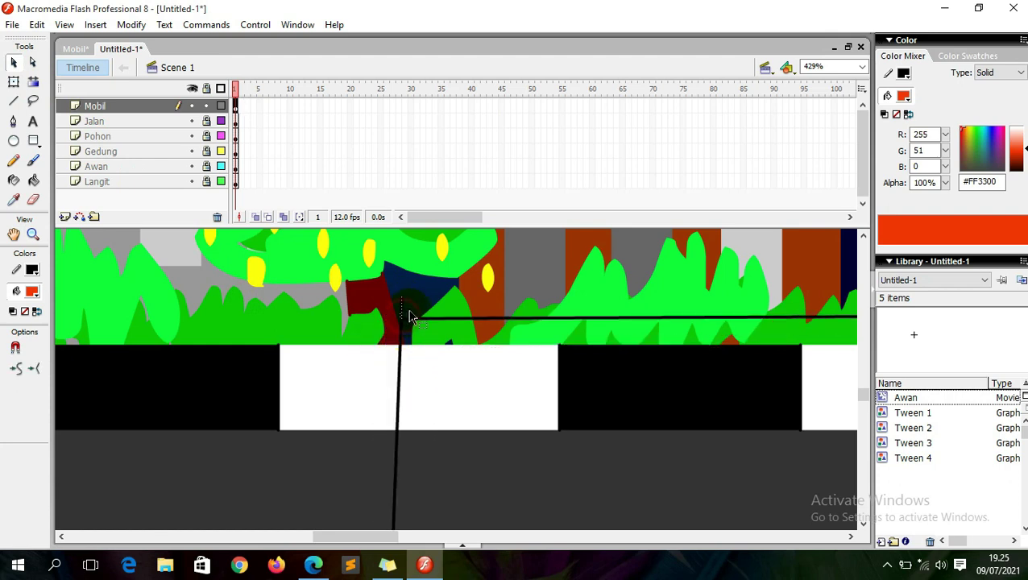
# Step: Try to reposition the line end at the outline's upper-left corner, and undo that change
pyautogui.click(397, 312)
pyautogui.click(409, 320)
pyautogui.moveTo(408, 319); pyautogui.dragTo(387, 346)
pyautogui.hotkey('ctrl', 'z')
# Step: Examine the rear line and the lower-left corner of the car outline for gaps
pyautogui.click(402, 328)
pyautogui.scroll(-5, 413, 348)
pyautogui.click(400, 448)
pyautogui.moveTo(388, 468); pyautogui.dragTo(422, 486)
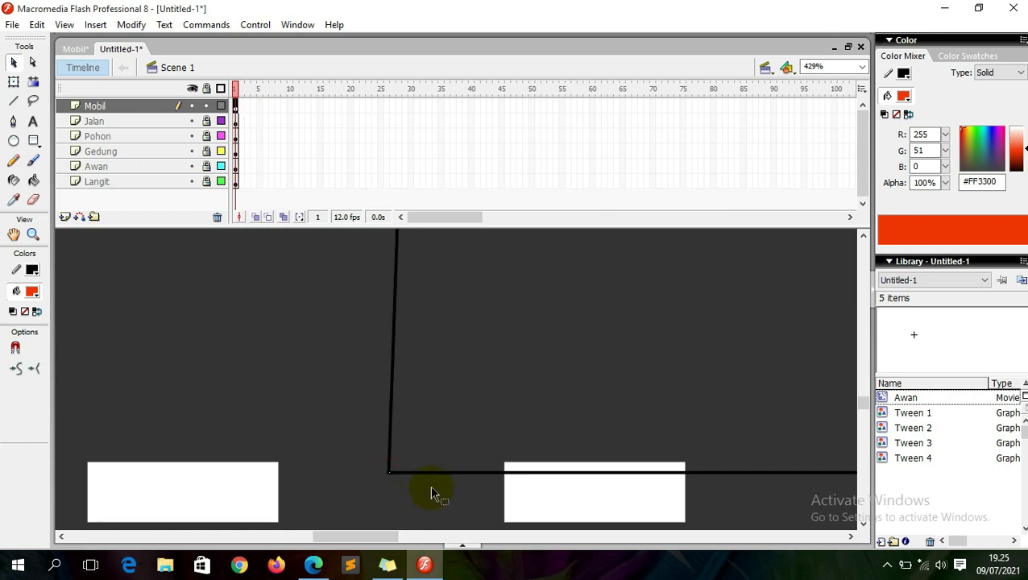
pyautogui.click(389, 431)
pyautogui.press('z')
pyautogui.click(389, 430)
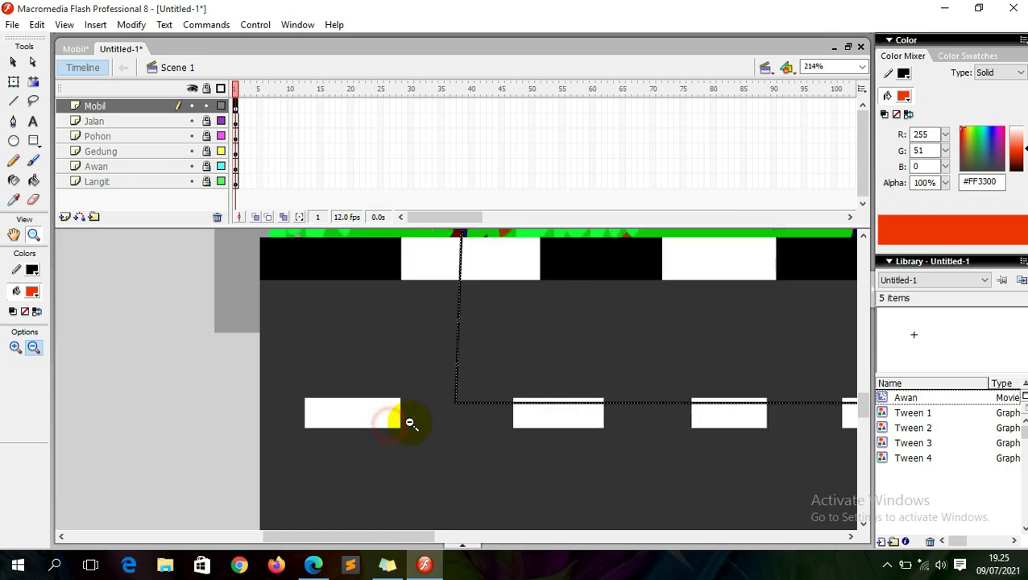
# Step: Zoom in on the car outline's roof and windshield corner and join the two line ends to close the gap
pyautogui.click(539, 413)
pyautogui.scroll(-1, 516, 371)
pyautogui.scroll(2, 653, 296)
pyautogui.moveTo(688, 442); pyautogui.dragTo(633, 367)
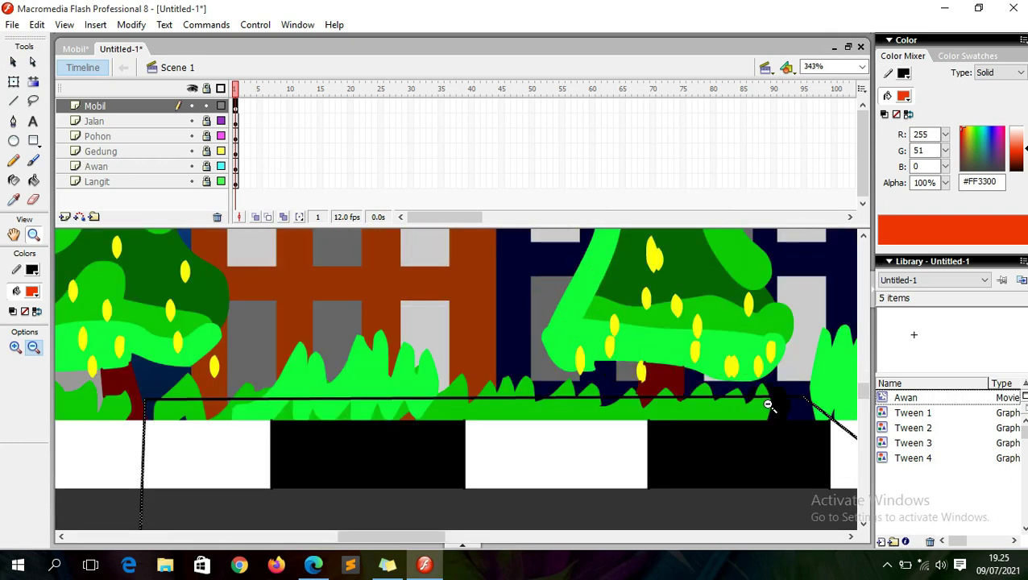
pyautogui.moveTo(790, 395); pyautogui.dragTo(821, 422)
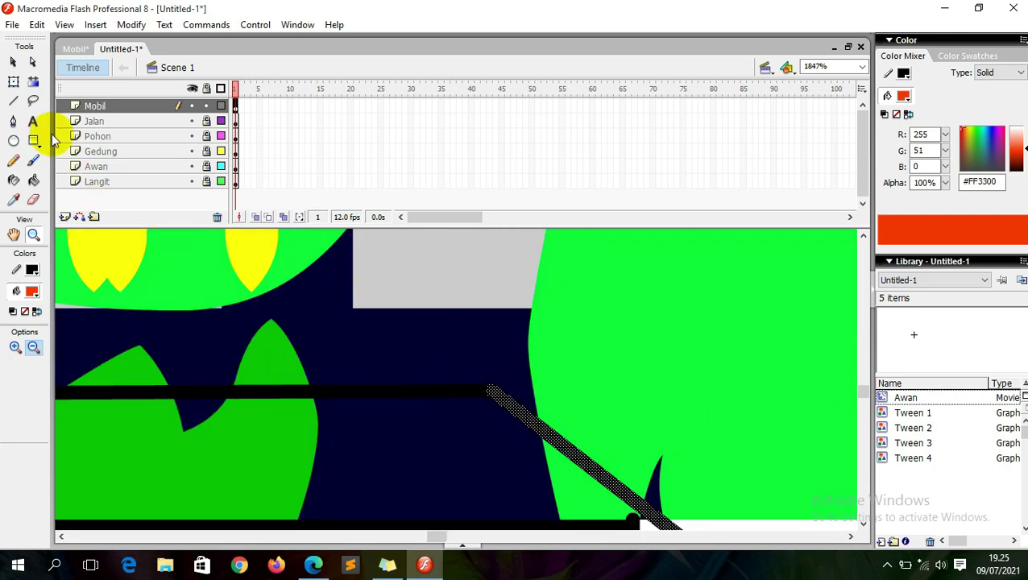
pyautogui.click(447, 339)
pyautogui.click(13, 61)
pyautogui.click(443, 358)
pyautogui.moveTo(477, 414)
pyautogui.mouseDown()
pyautogui.moveTo(494, 390)
pyautogui.moveTo(498, 412)
pyautogui.moveTo(473, 405)
pyautogui.mouseUp()
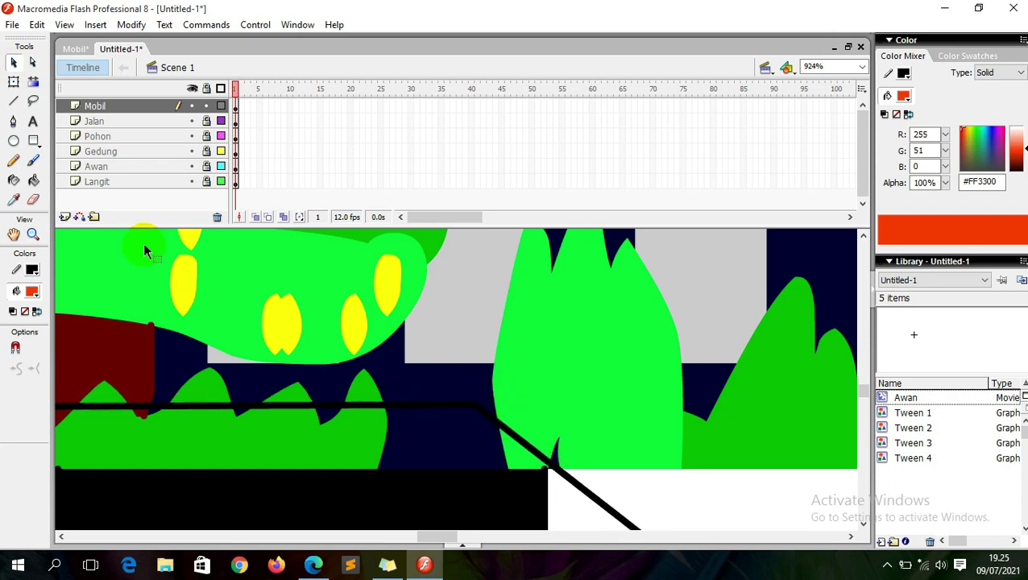
# Step: Fill the closed car outline with #FF3300 using the Paint Bucket
pyautogui.click(33, 181)
pyautogui.click(281, 422)
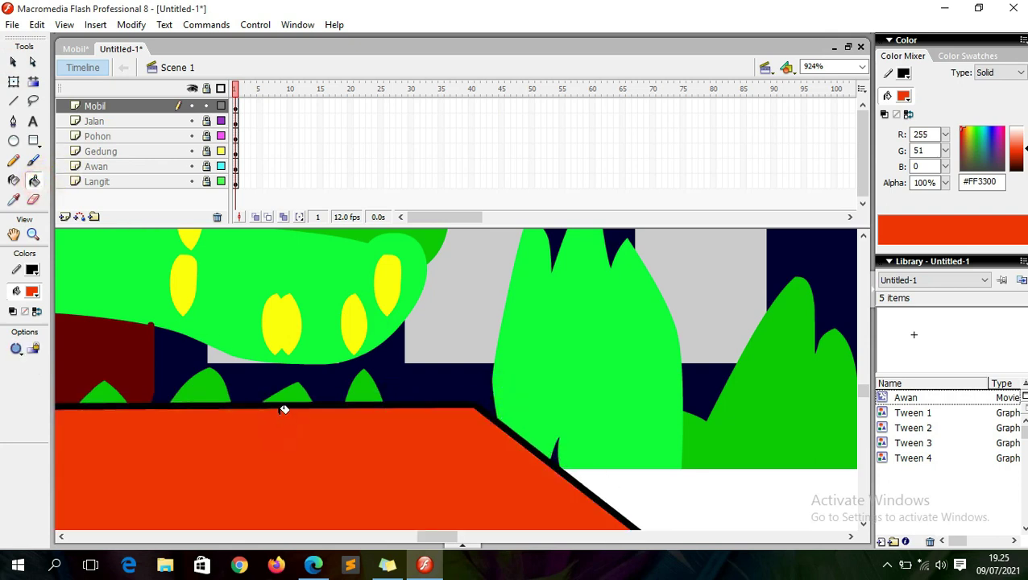
pyautogui.press('z')
pyautogui.keyDown('alt'); pyautogui.click(335, 455); pyautogui.keyUp('alt')
pyautogui.keyDown('alt'); pyautogui.click(340, 456); pyautogui.keyUp('alt')
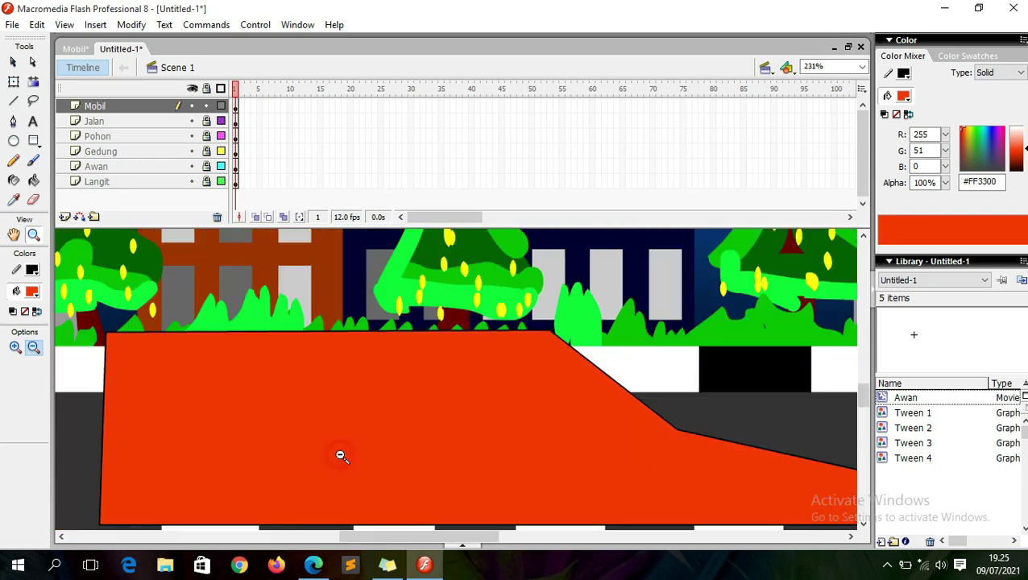
pyautogui.click(340, 456)
pyautogui.moveTo(306, 291); pyautogui.dragTo(742, 435)
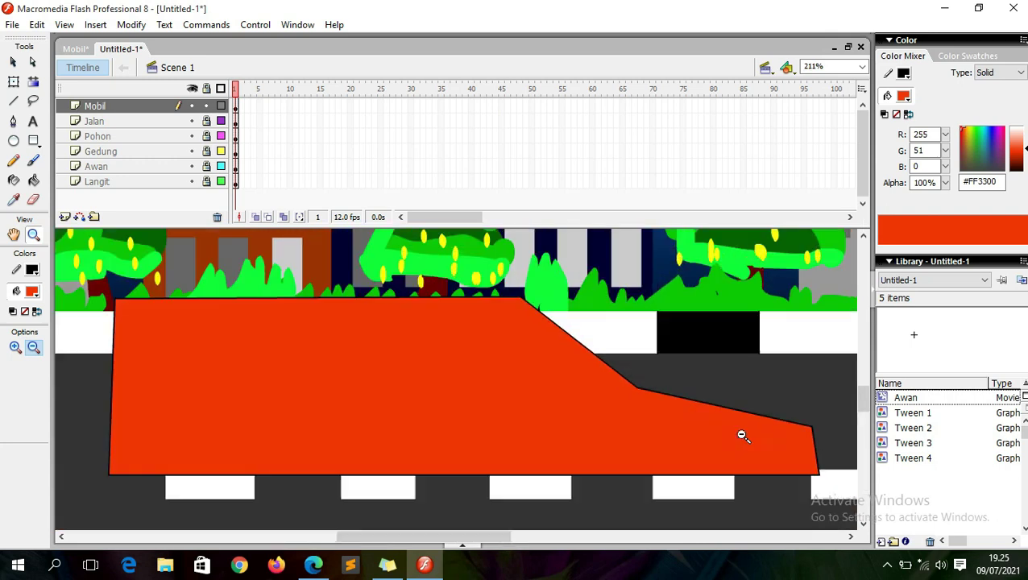
# Step: Draw a closed five-sided front door outline with the Line tool, its slanted edge parallel to the windshield
pyautogui.click(13, 62)
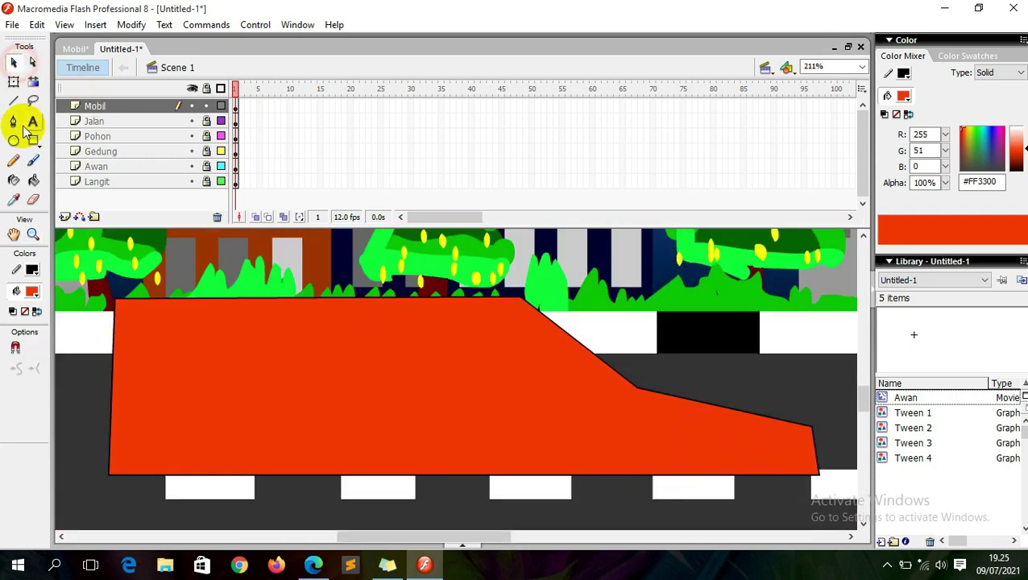
pyautogui.click(13, 101)
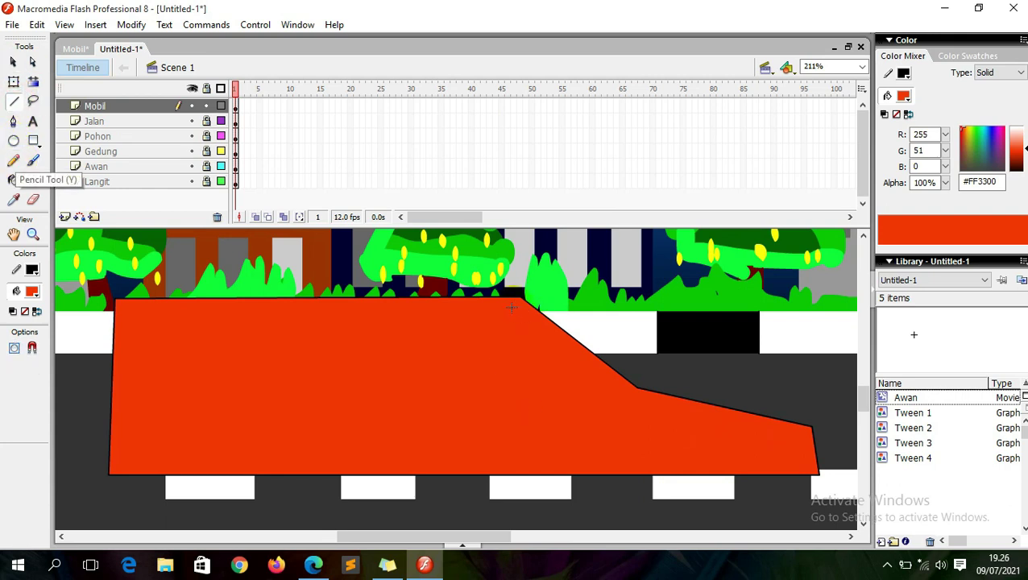
pyautogui.moveTo(511, 307); pyautogui.dragTo(621, 396)
pyautogui.moveTo(621, 394); pyautogui.dragTo(621, 395)
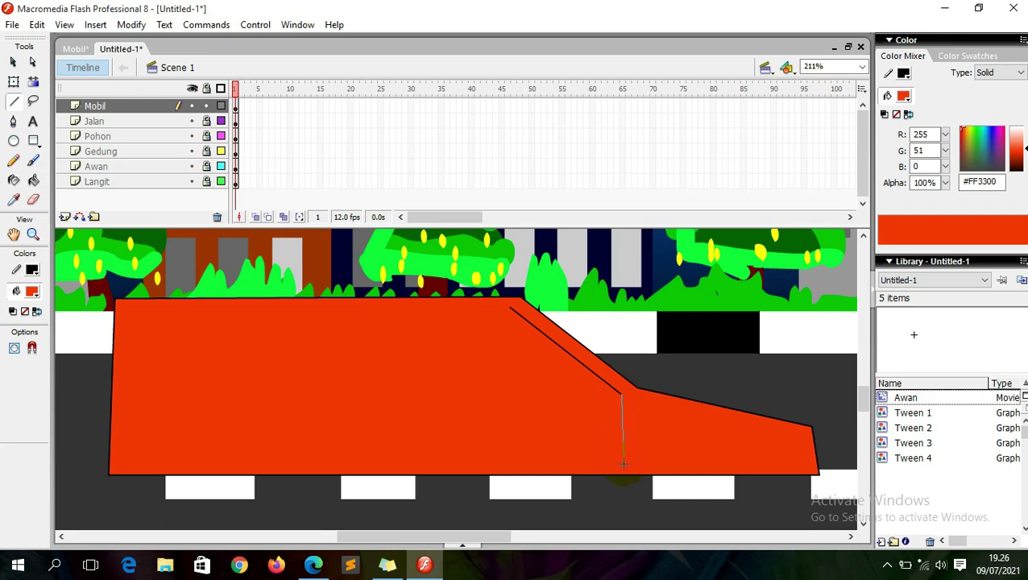
pyautogui.moveTo(622, 461); pyautogui.dragTo(476, 462)
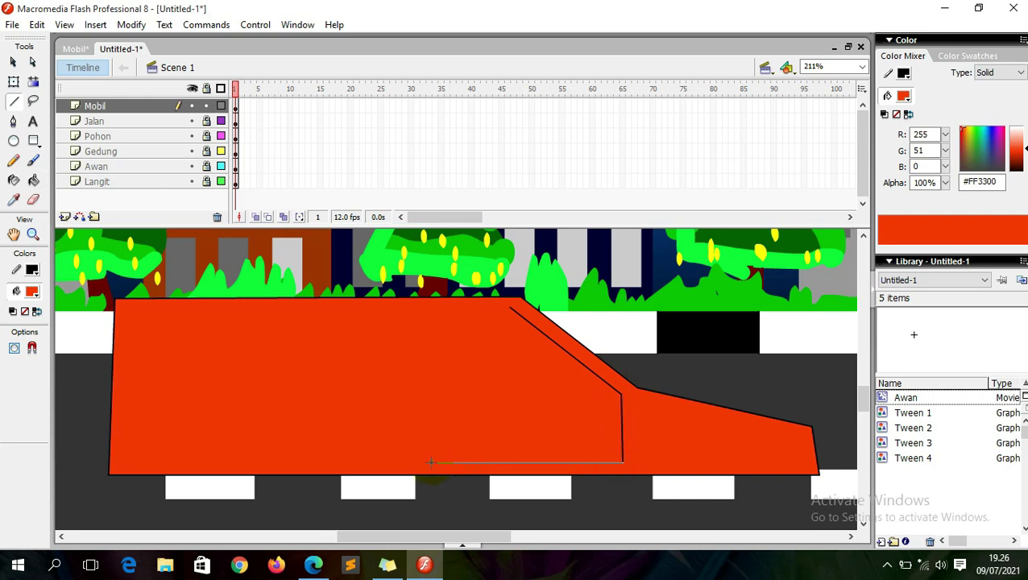
pyautogui.moveTo(455, 462); pyautogui.dragTo(455, 461)
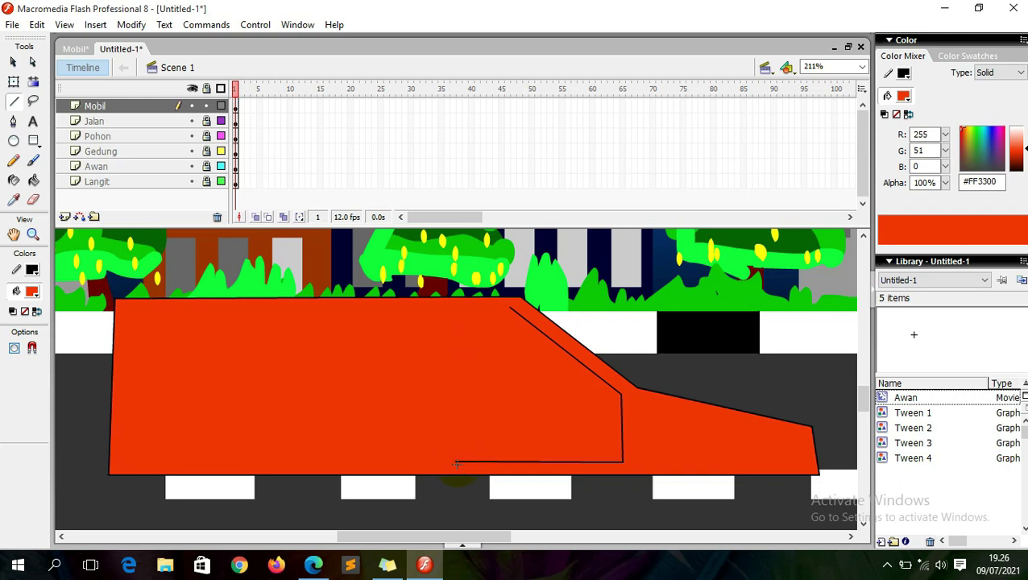
pyautogui.moveTo(456, 461); pyautogui.dragTo(514, 308)
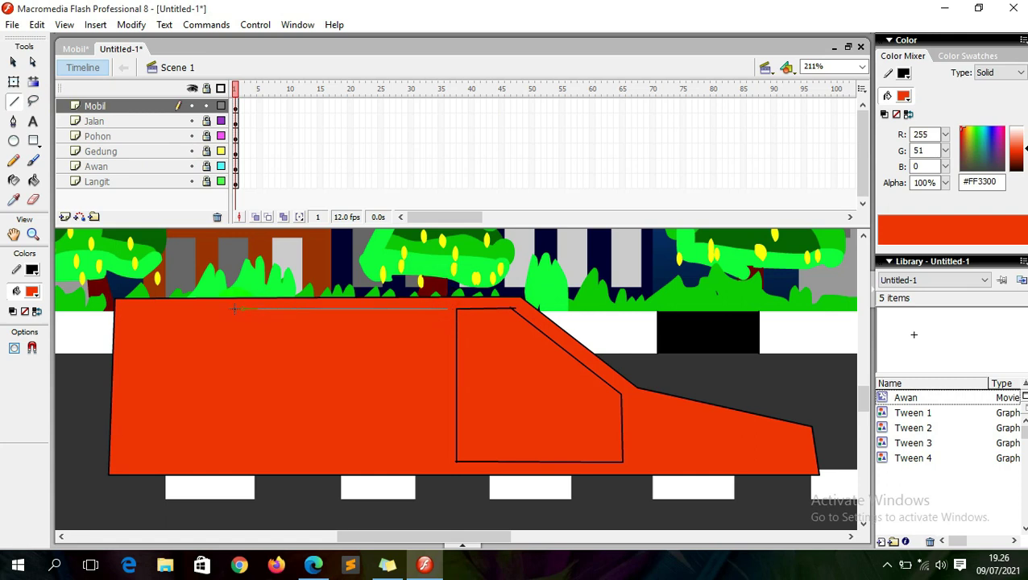
# Step: Draw a four-sided frame behind the front door divided into four sections, and a window line across the front door
pyautogui.moveTo(215, 309); pyautogui.dragTo(439, 308)
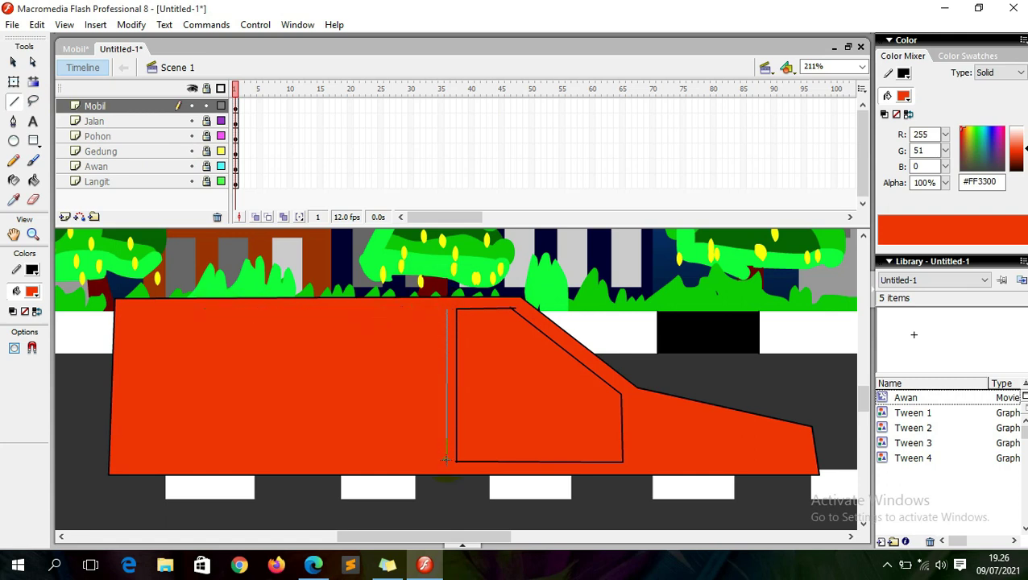
pyautogui.moveTo(444, 460)
pyautogui.mouseDown()
pyautogui.moveTo(135, 460)
pyautogui.moveTo(137, 333)
pyautogui.moveTo(141, 314)
pyautogui.moveTo(447, 307)
pyautogui.mouseUp()
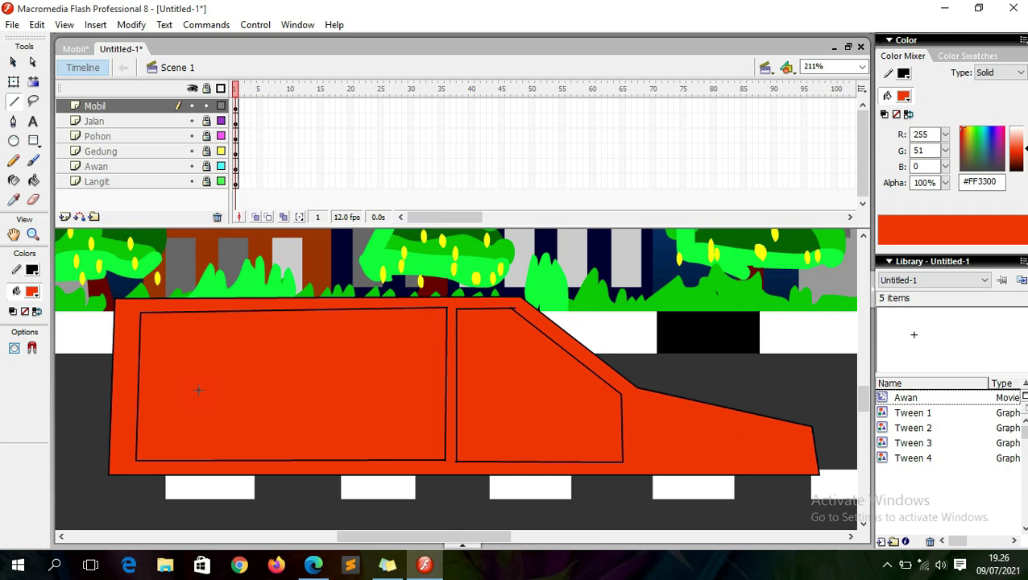
pyautogui.moveTo(133, 386); pyautogui.dragTo(441, 384)
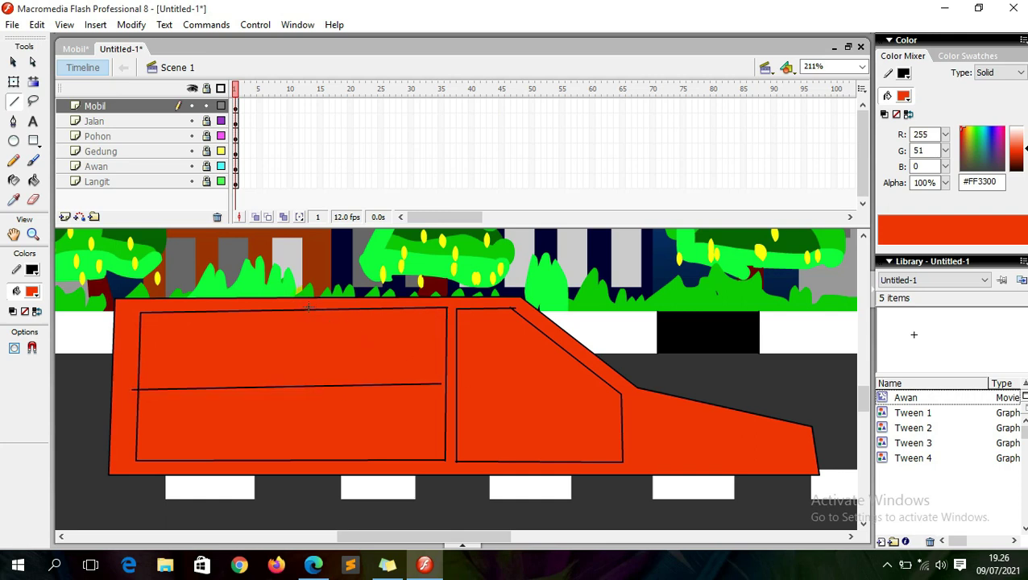
pyautogui.moveTo(282, 429); pyautogui.dragTo(277, 461)
pyautogui.moveTo(535, 385); pyautogui.dragTo(621, 394)
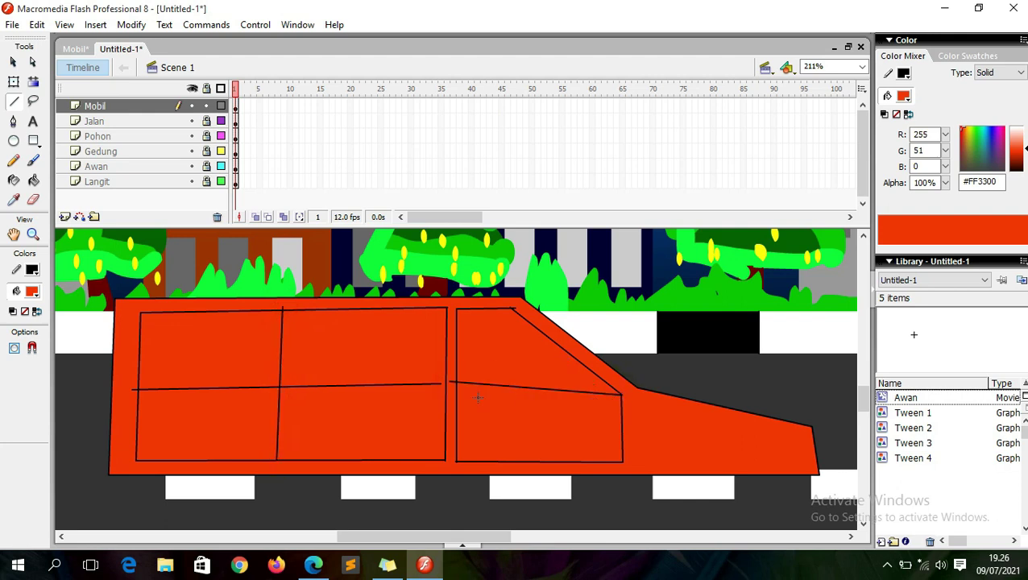
# Step: Adjust the dividing lines so their ends meet the front door and rear frame edges, and remove the overshooting ends
pyautogui.click(13, 61)
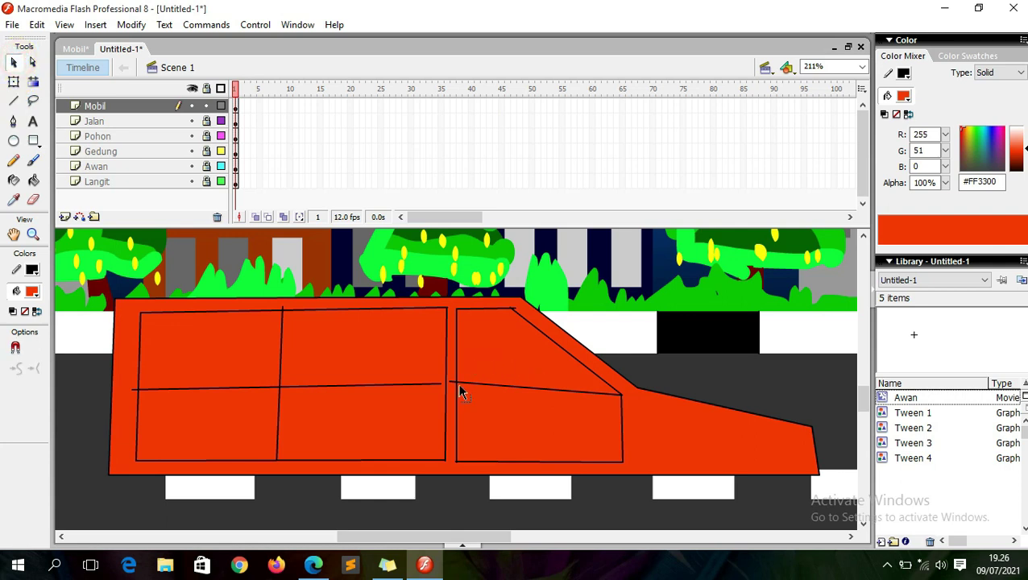
pyautogui.moveTo(457, 384); pyautogui.dragTo(460, 393)
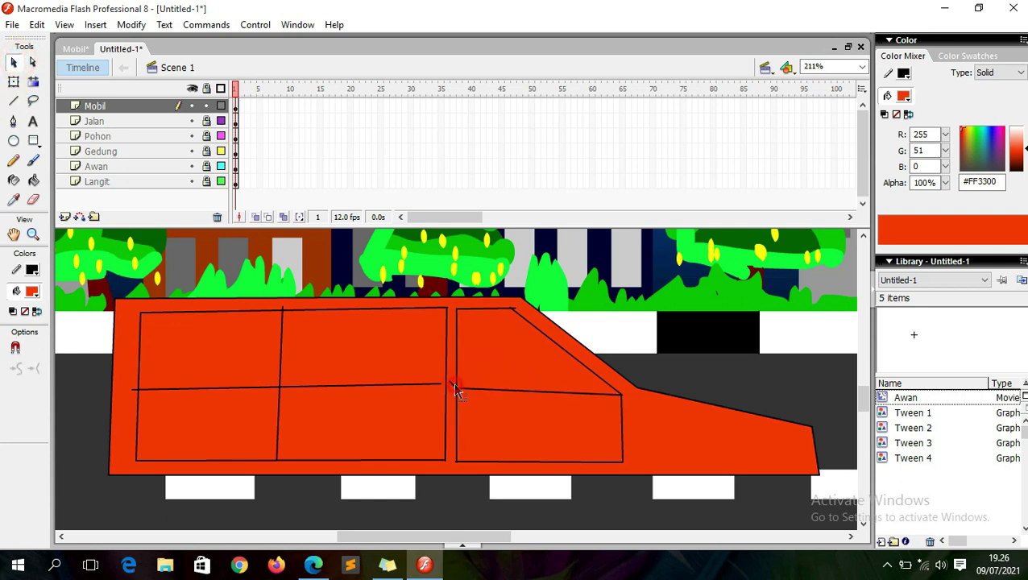
pyautogui.click(441, 387)
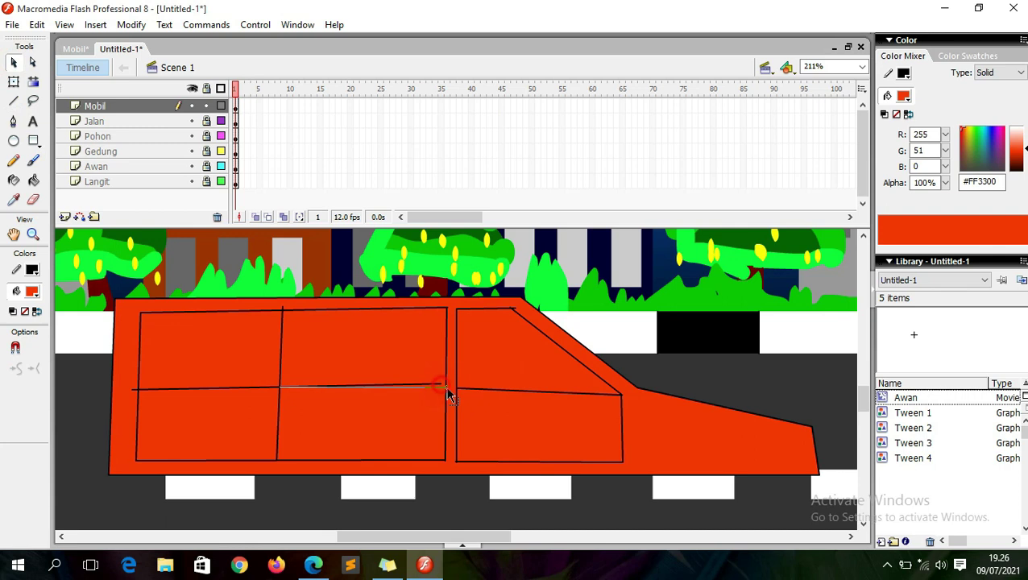
pyautogui.moveTo(446, 389); pyautogui.dragTo(445, 388)
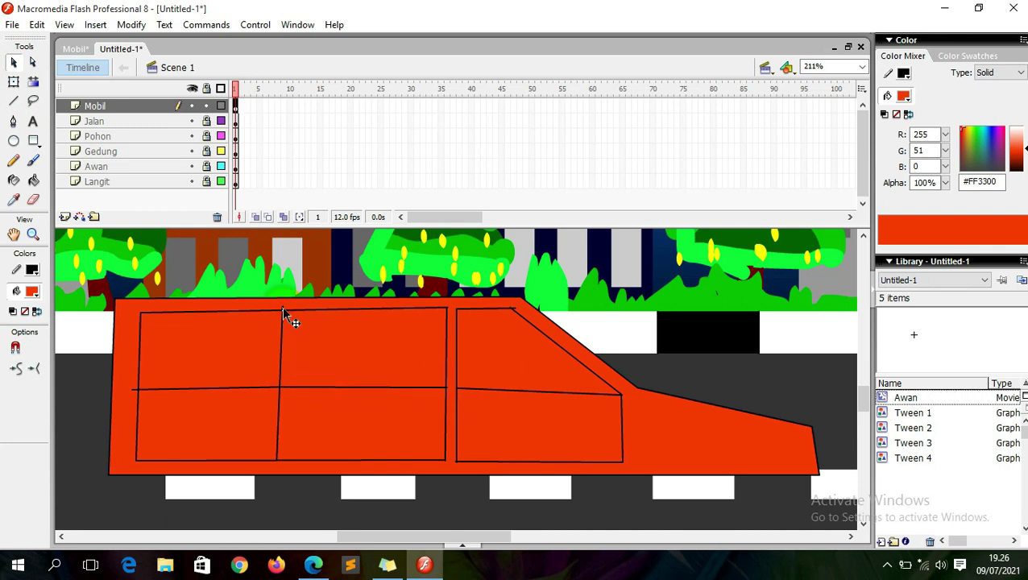
pyautogui.moveTo(132, 390); pyautogui.dragTo(135, 390)
pyautogui.press('Escape')
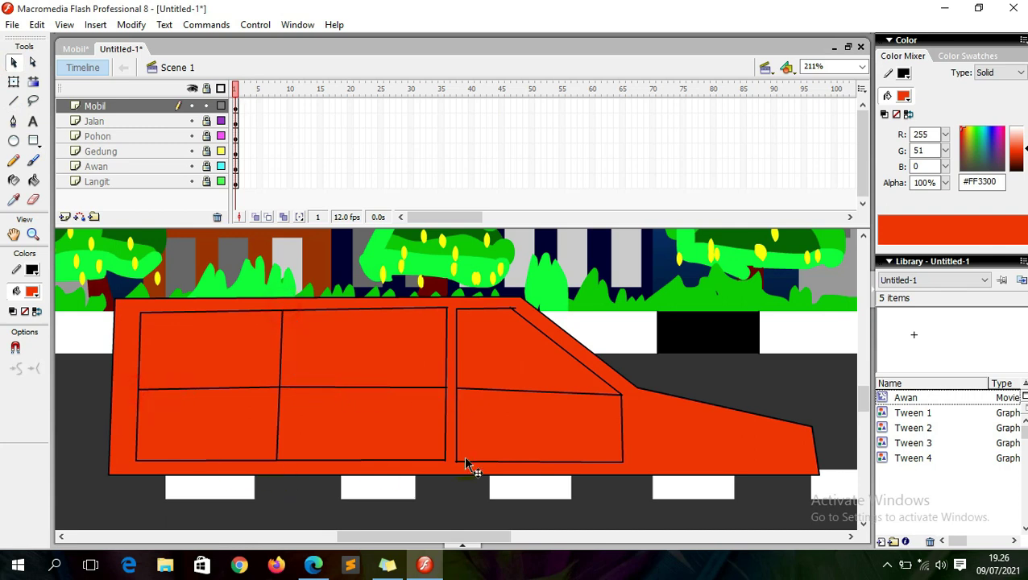
pyautogui.click(450, 460)
pyautogui.click(464, 475)
pyautogui.click(75, 139)
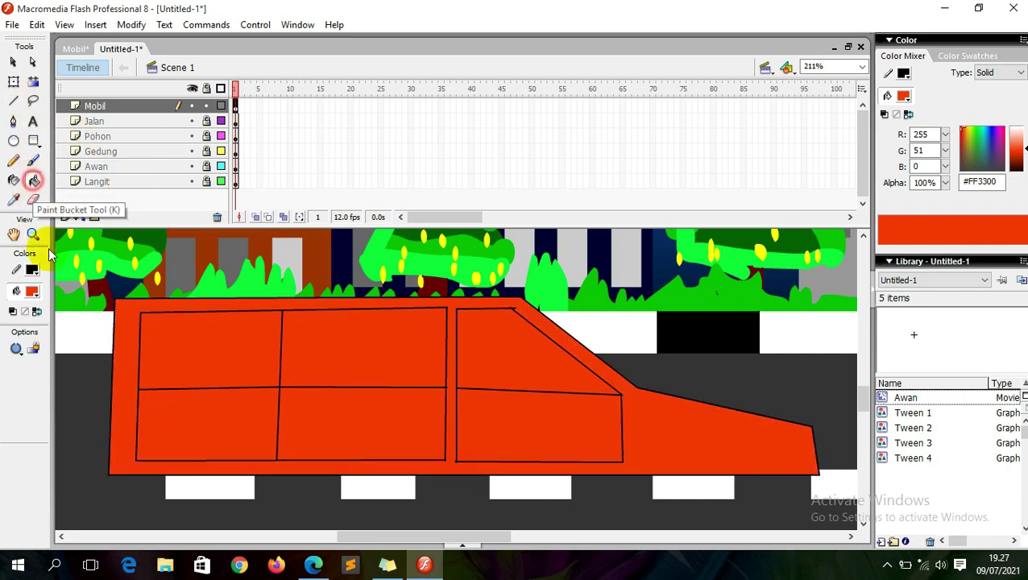
# Step: Set the fill color to #CCCCCC and fill the front door's window with the Paint Bucket
pyautogui.click(33, 181)
pyautogui.click(32, 290)
pyautogui.click(25, 368)
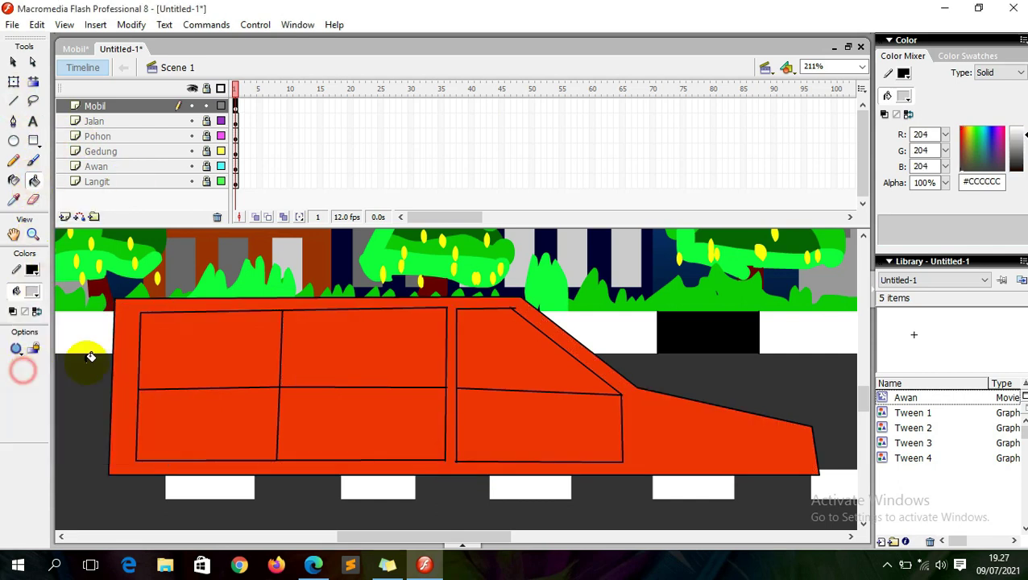
pyautogui.click(528, 357)
# Step: Try to fill the middle side window with #CCCCCC, and undo the fills that spill onto the car body
pyautogui.click(402, 356)
pyautogui.click(286, 358)
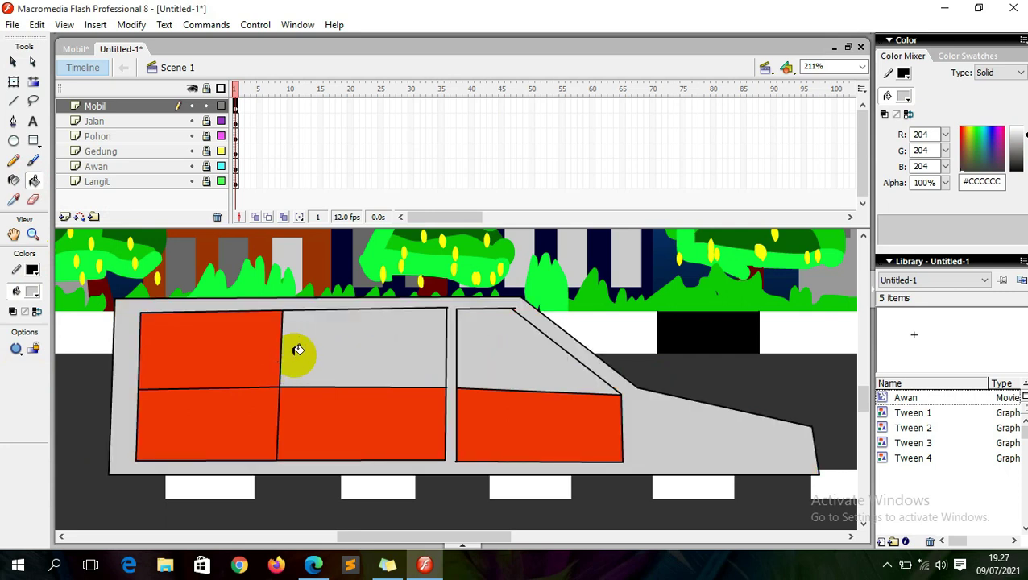
pyautogui.hotkey('ctrl', 'z')
pyautogui.click(355, 339)
pyautogui.hotkey('ctrl', 'z')
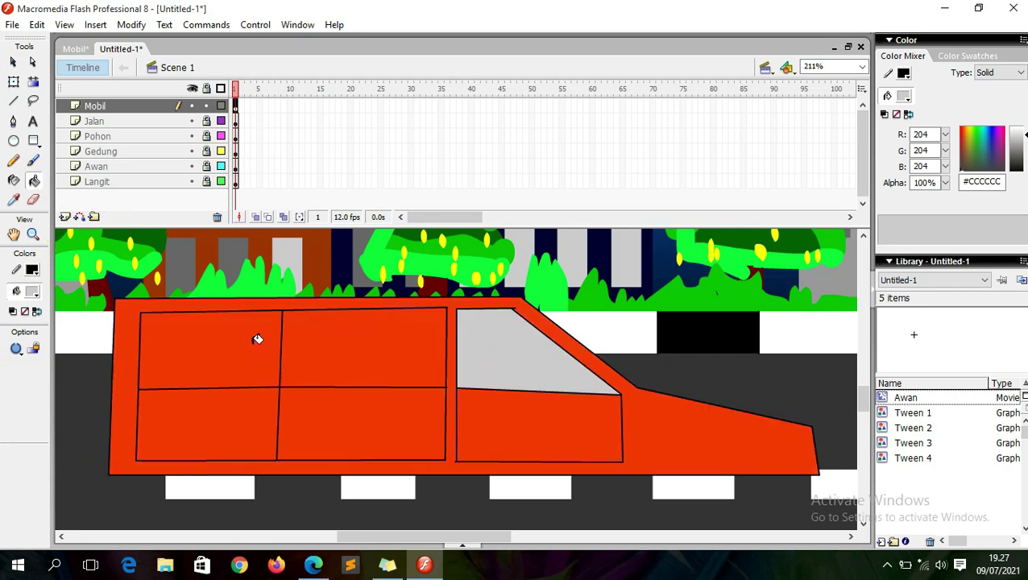
# Step: Fill the rearmost and middle side windows with #CCCCCC, closing the line gap at the middle window's upper front corner
pyautogui.click(260, 337)
pyautogui.click(13, 62)
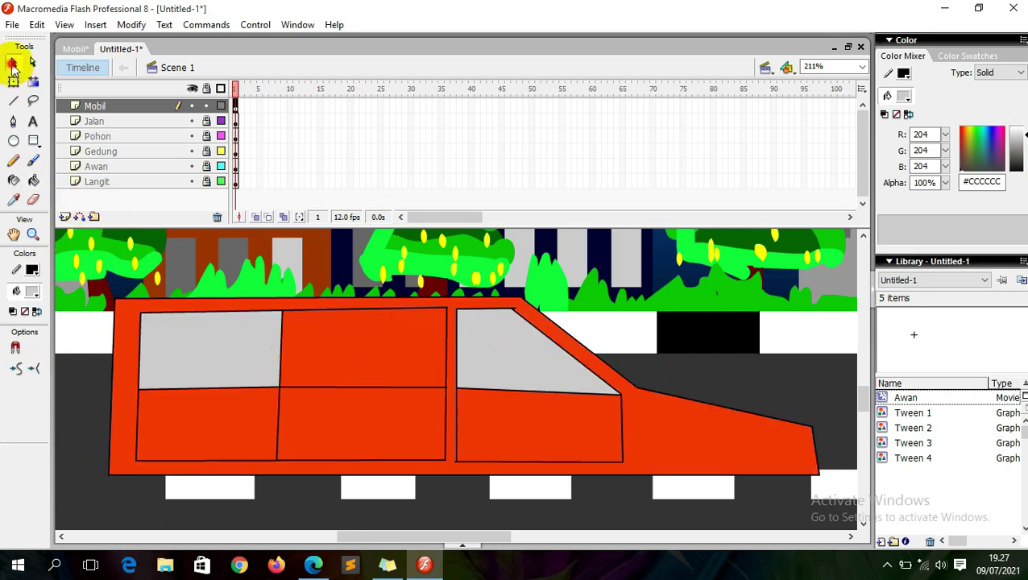
pyautogui.click(449, 316)
pyautogui.click(452, 317)
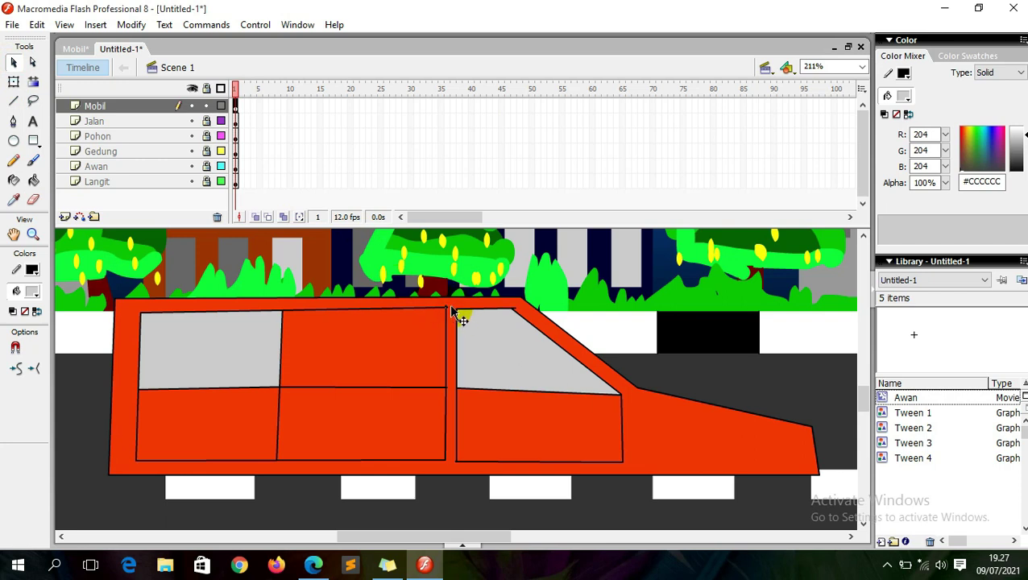
pyautogui.click(452, 317)
pyautogui.click(107, 323)
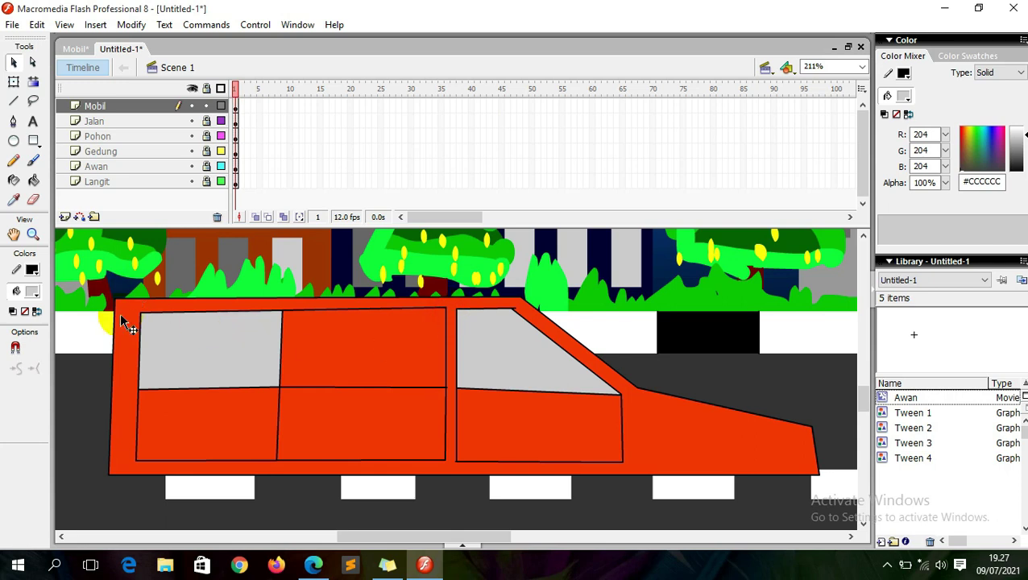
pyautogui.click(33, 181)
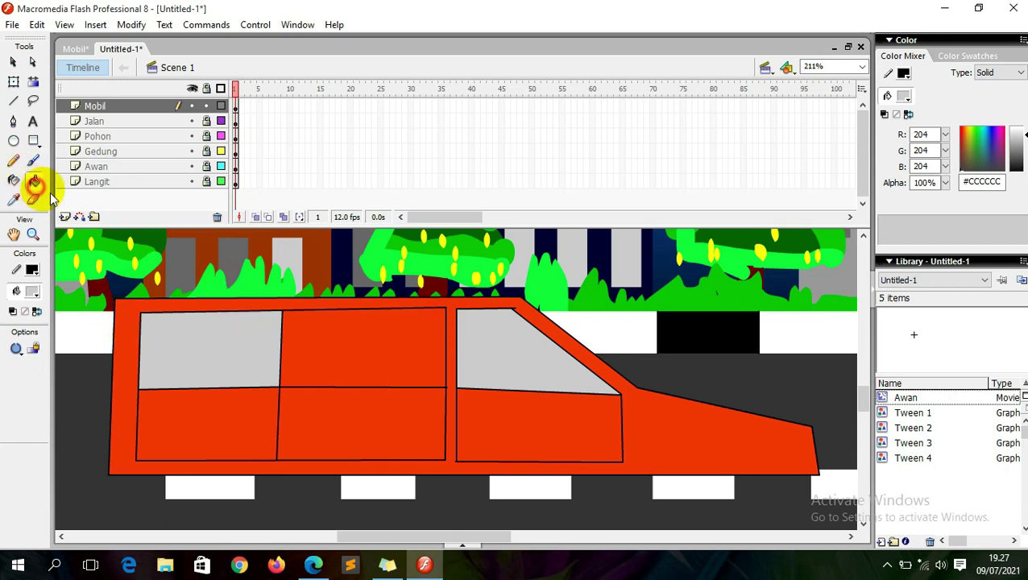
pyautogui.click(378, 331)
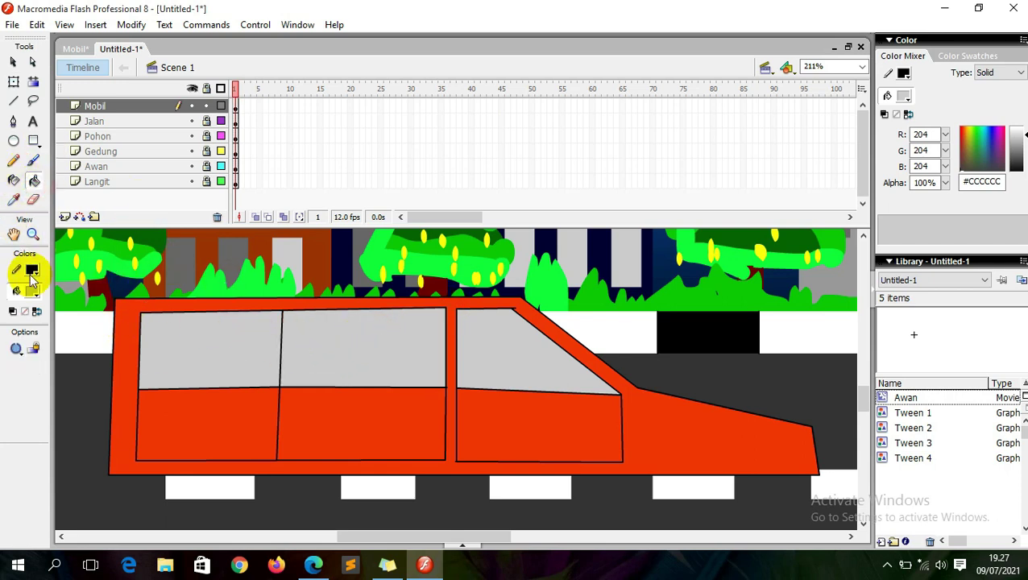
# Step: Try a #999999 fill on the middle side window, and undo it
pyautogui.click(34, 287)
pyautogui.click(23, 370)
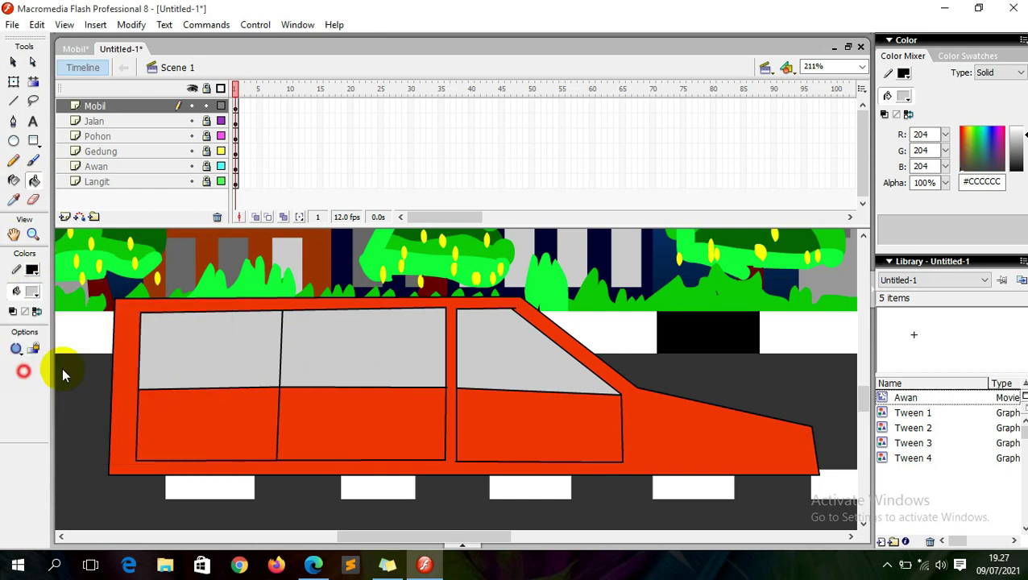
pyautogui.click(32, 291)
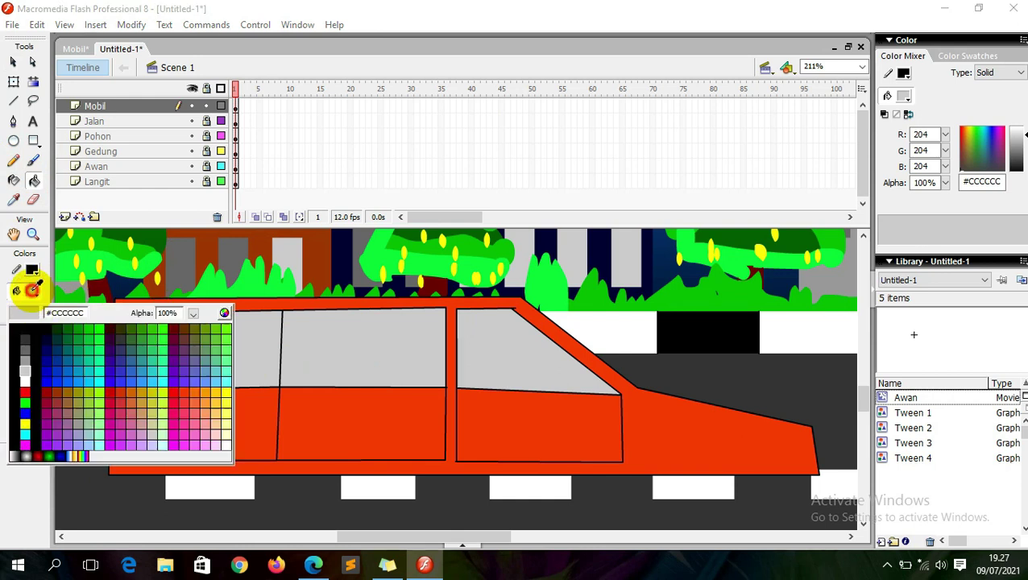
pyautogui.click(25, 359)
pyautogui.click(301, 356)
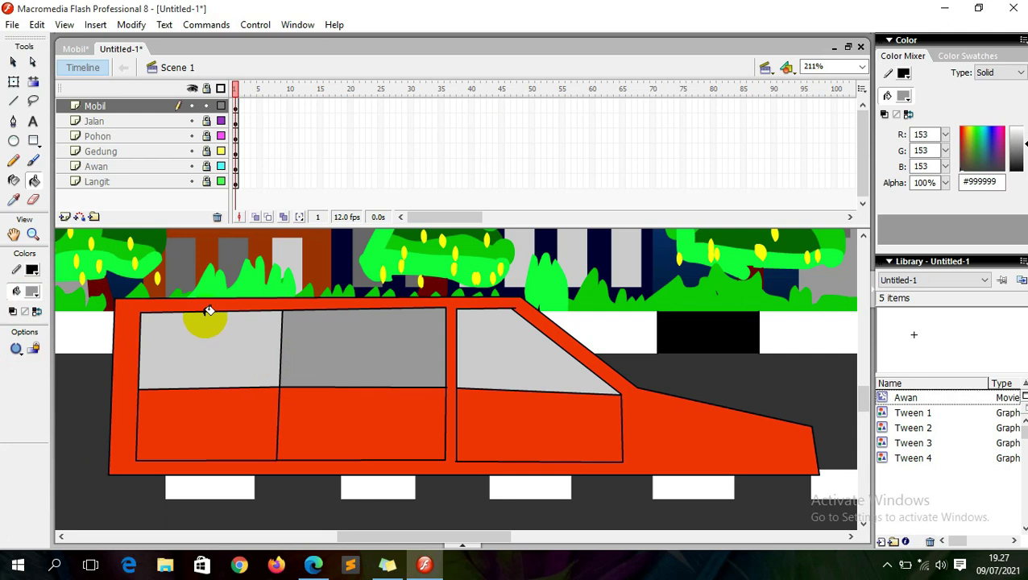
pyautogui.hotkey('ctrl', 'z')
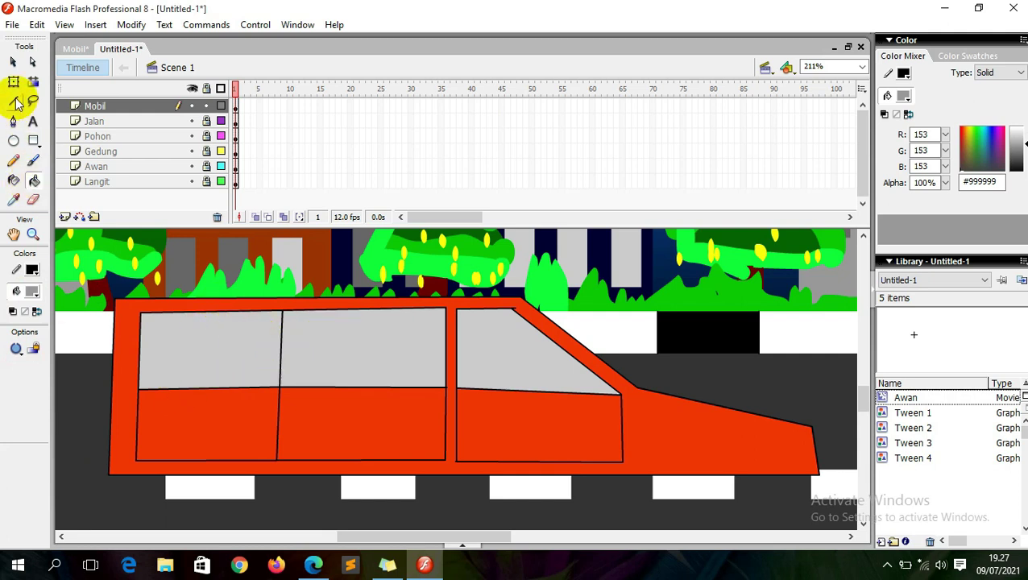
# Step: Set the fill color to #CC0000 and fill the lower panels of all three side doors
pyautogui.click(32, 291)
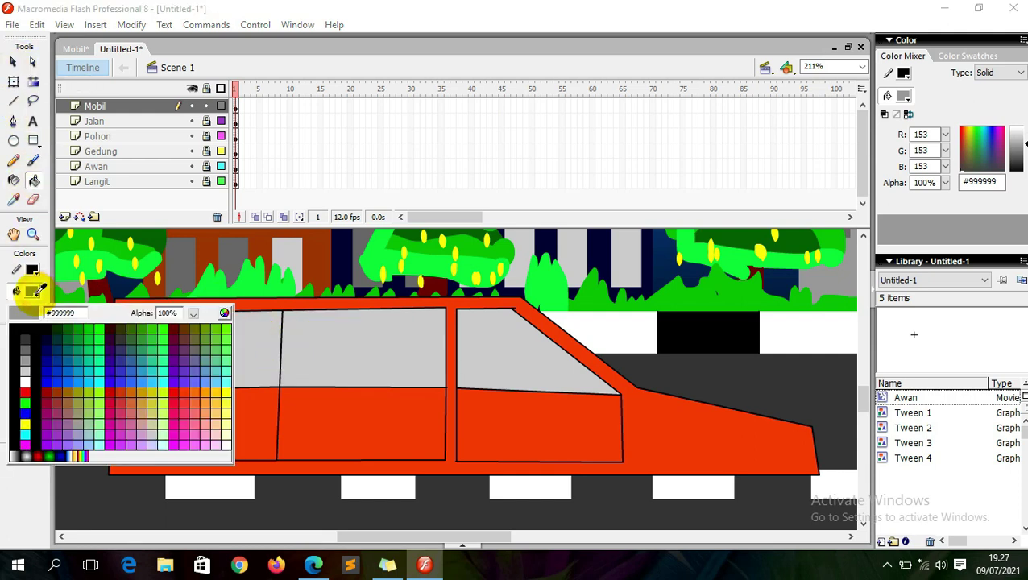
pyautogui.click(113, 395)
pyautogui.click(211, 396)
pyautogui.click(429, 420)
pyautogui.click(498, 414)
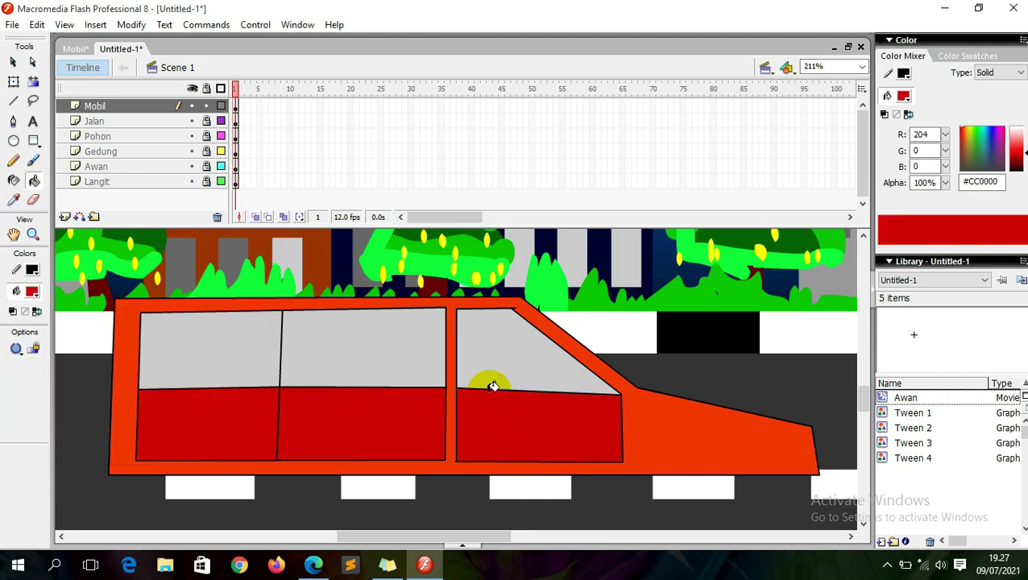
# Step: Try to delete all outlines of the two rear doors at once, and undo the deletion
pyautogui.click(13, 61)
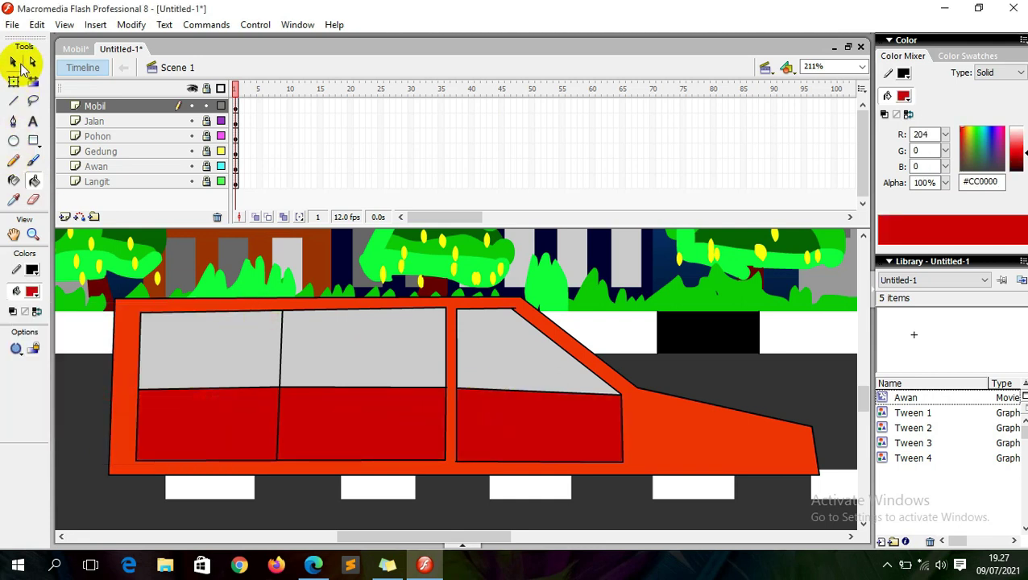
pyautogui.click(185, 319)
pyautogui.click(230, 309)
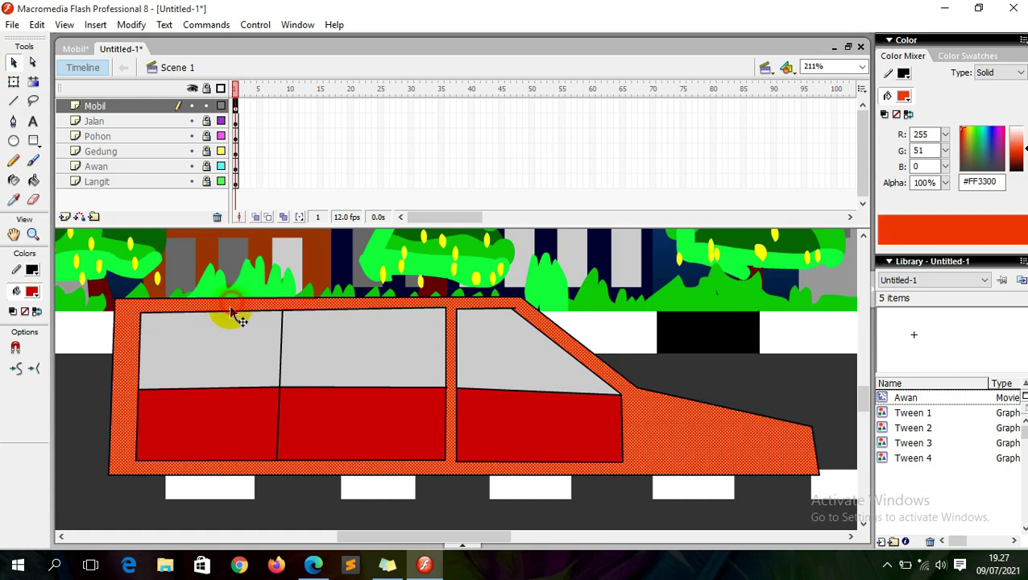
pyautogui.doubleClick(230, 314)
pyautogui.press('Delete')
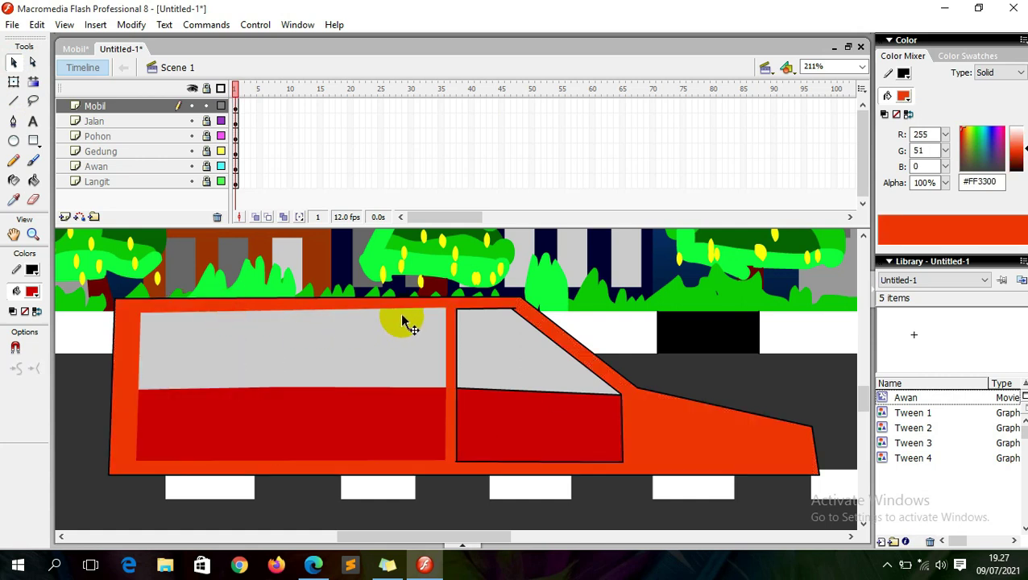
pyautogui.hotkey('ctrl', 'z')
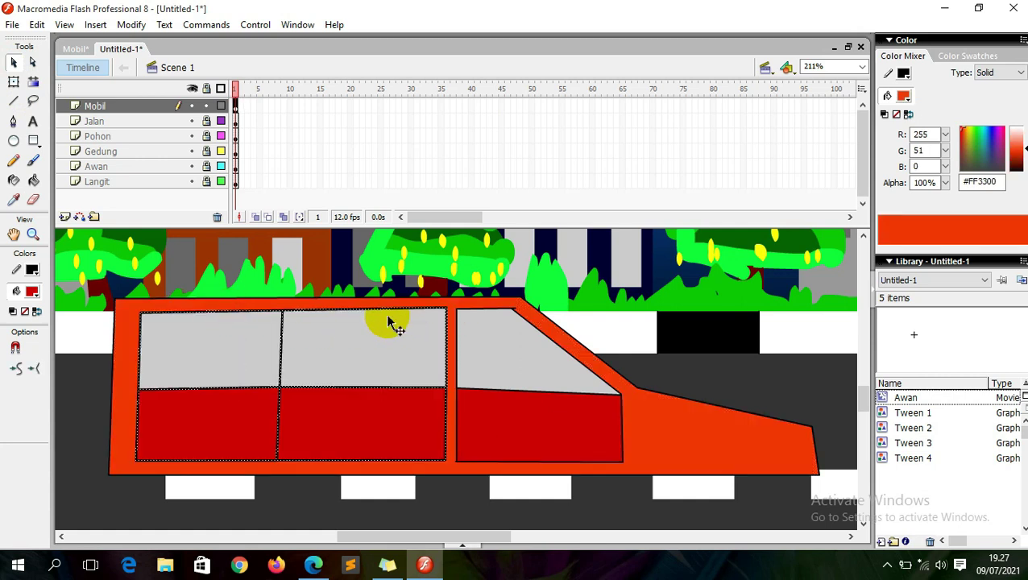
# Step: Delete the black outlines around the rear and front doors and windows, keeping the divider line between the two rear doors
pyautogui.click(299, 346)
pyautogui.hotkey('ctrl', 'shift', 'a')
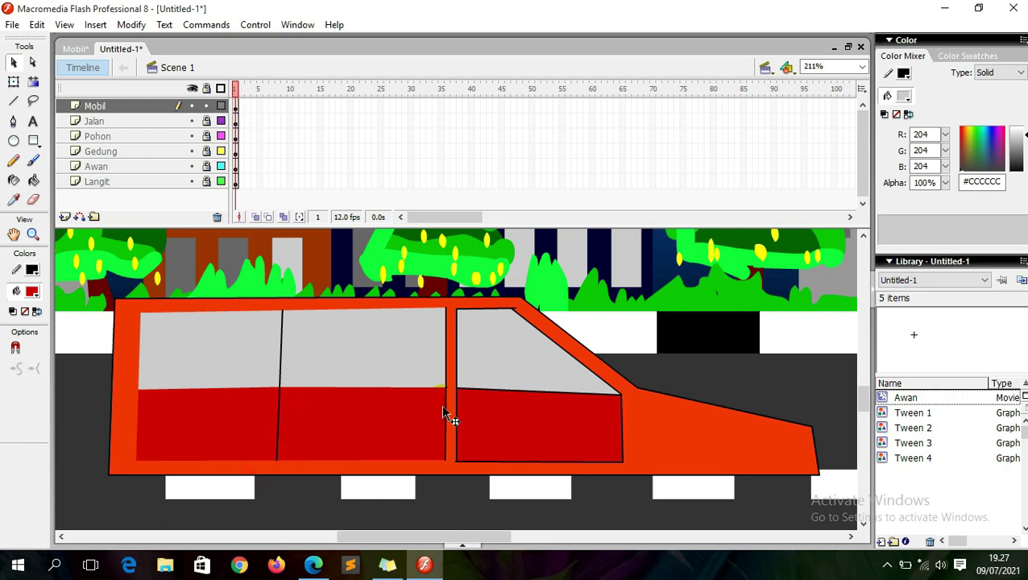
pyautogui.doubleClick(456, 325)
pyautogui.press('Delete')
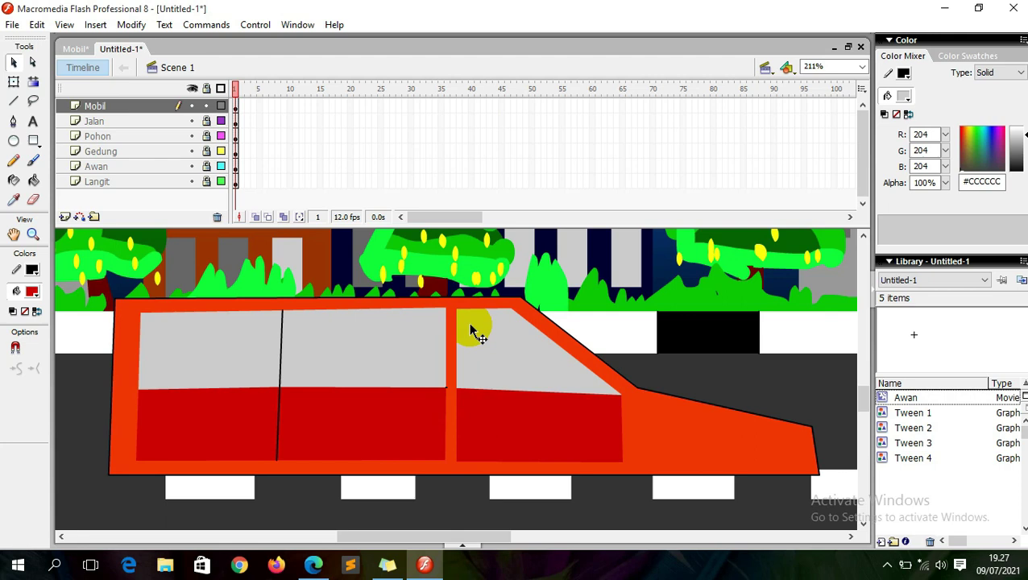
# Step: Try to delete the divider line between the two rear doors, and undo the deletion
pyautogui.click(282, 334)
pyautogui.press('Delete')
pyautogui.press('Delete')
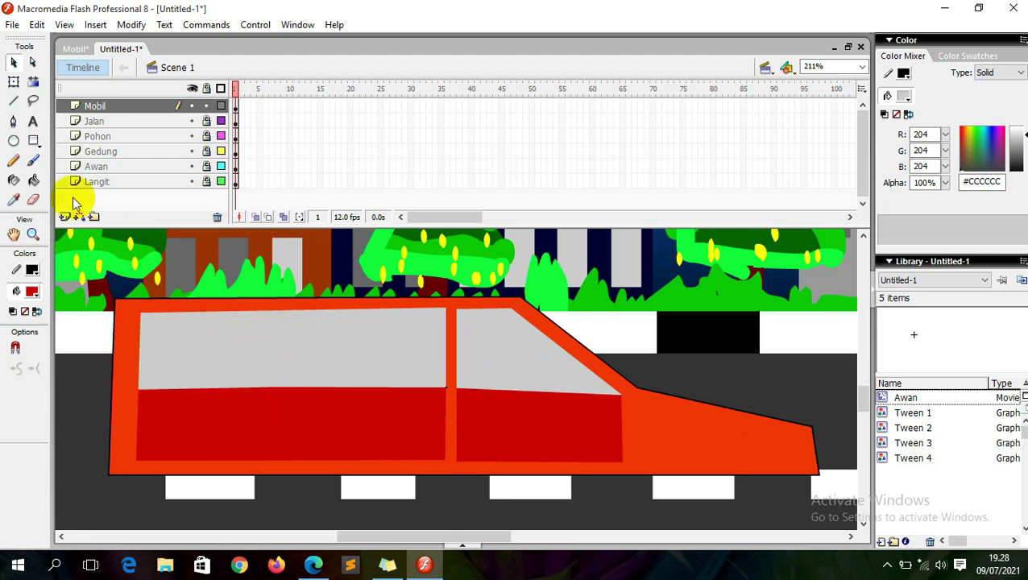
pyautogui.click(13, 100)
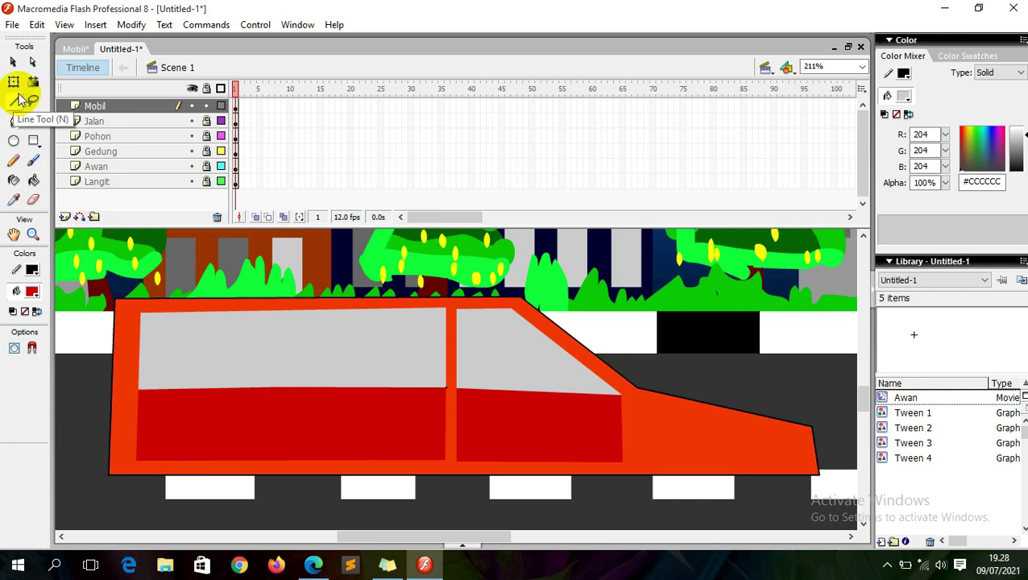
pyautogui.hotkey('ctrl', 'z')
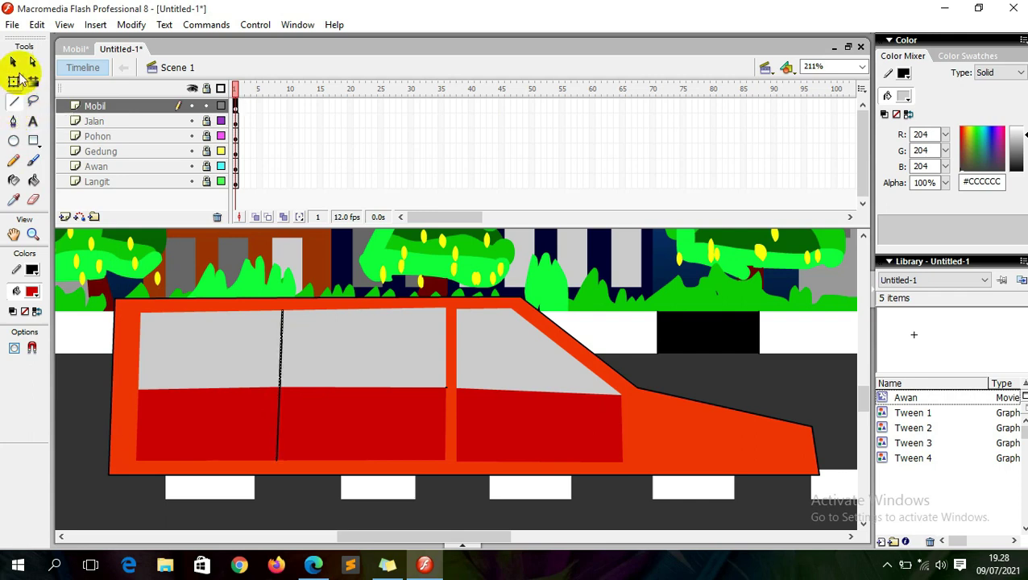
# Step: Recolor the upper and lower segments of the divider line between the rear doors to white (#FFFFFF)
pyautogui.click(14, 62)
pyautogui.click(282, 359)
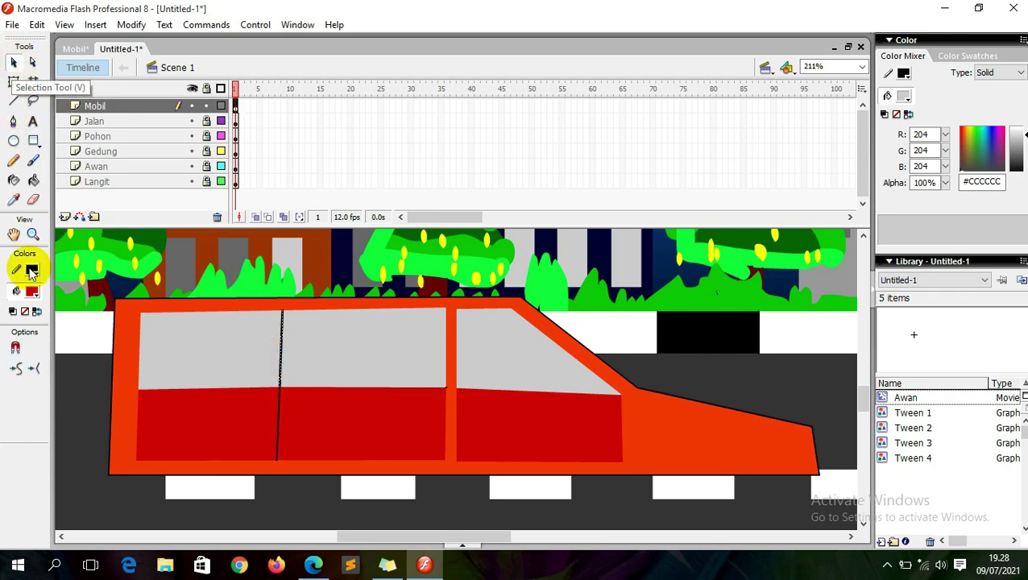
pyautogui.click(31, 270)
pyautogui.click(25, 349)
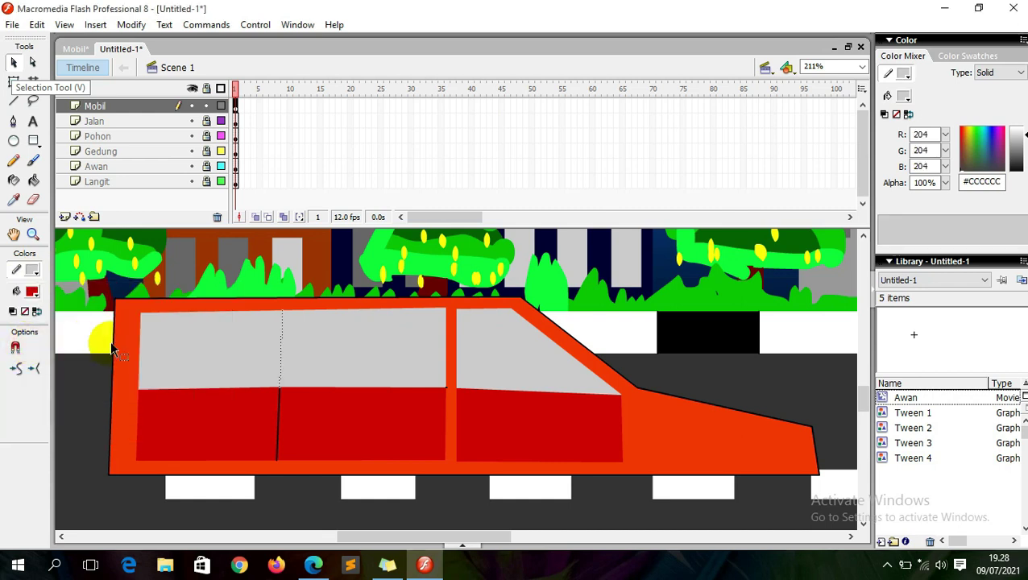
pyautogui.click(34, 276)
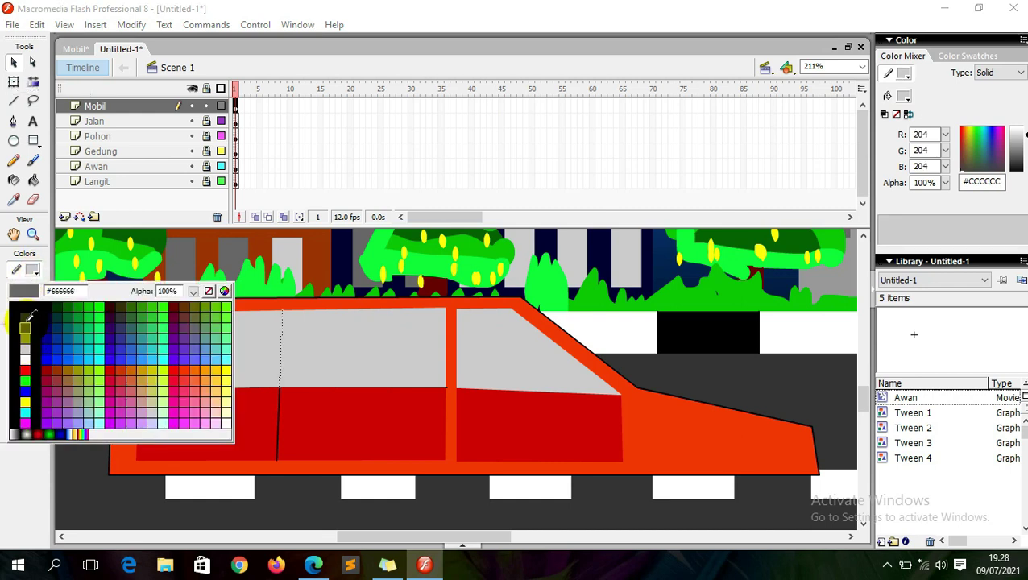
pyautogui.click(28, 367)
pyautogui.click(278, 417)
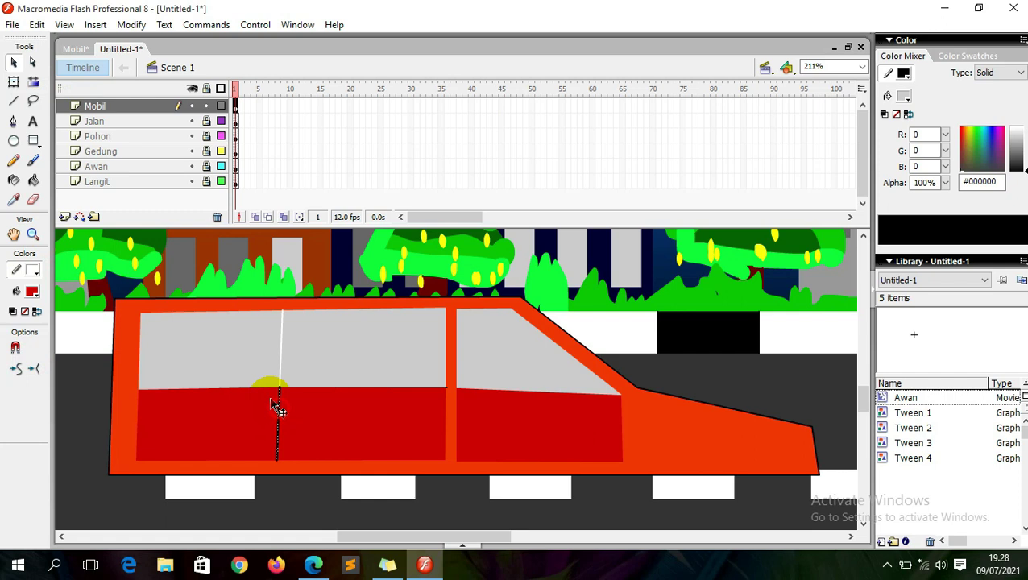
pyautogui.click(34, 270)
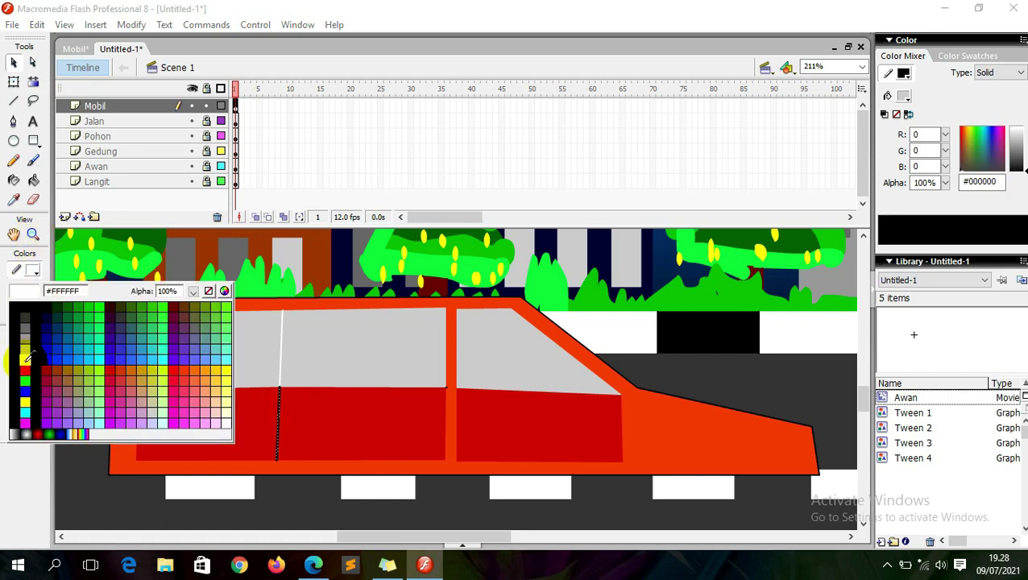
pyautogui.click(28, 365)
pyautogui.click(13, 62)
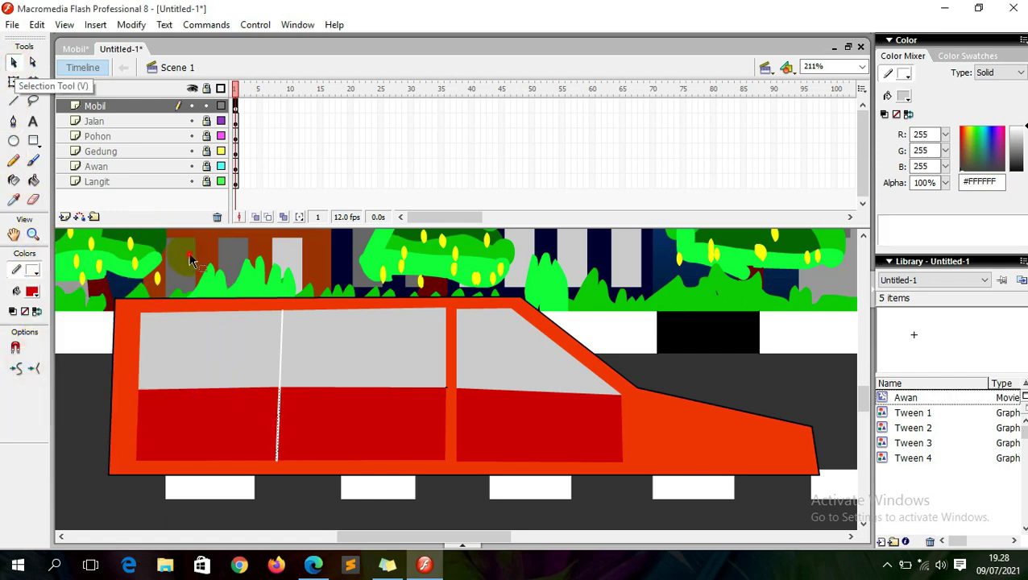
pyautogui.scroll(-3, 451, 393)
pyautogui.scroll(3, 460, 392)
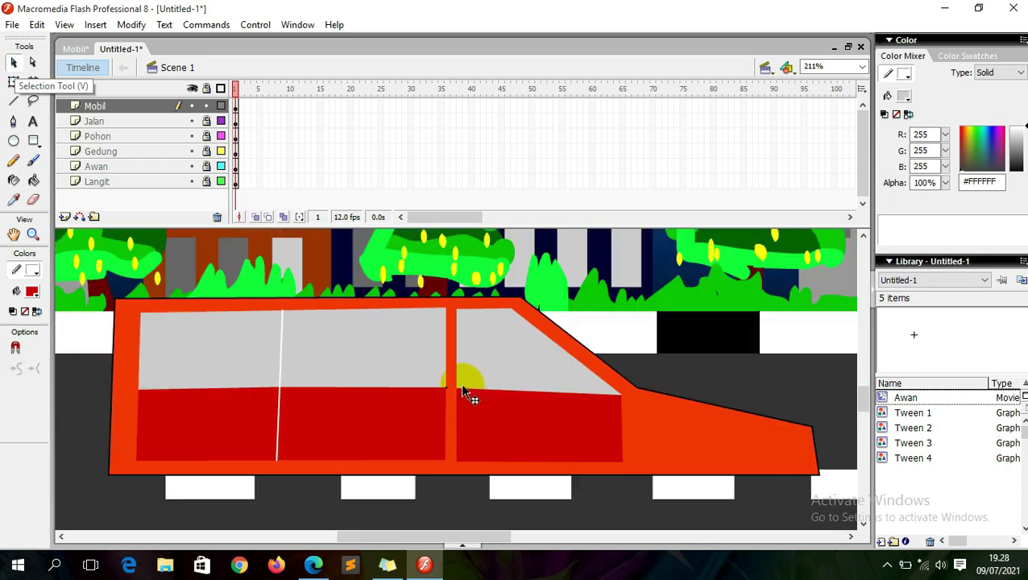
# Step: Delete the black outer outline of the car body, including the segment along the roof
pyautogui.doubleClick(524, 307)
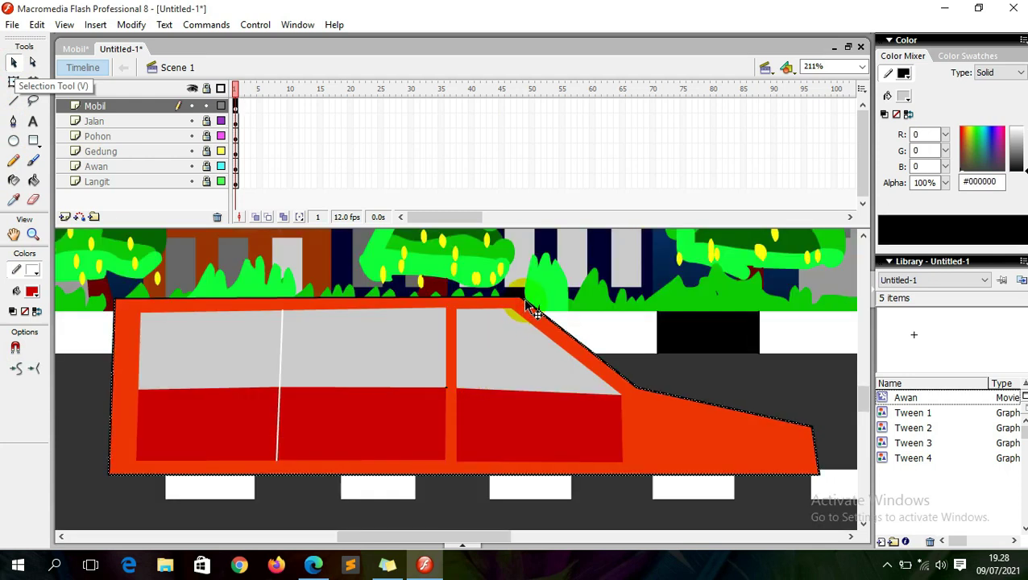
pyautogui.click(526, 304)
pyautogui.click(518, 303)
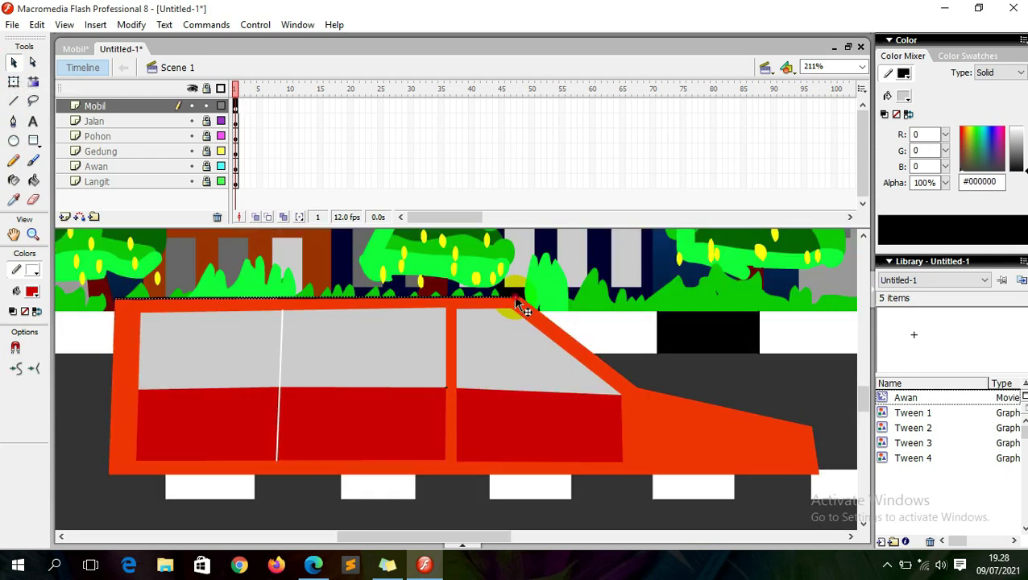
pyautogui.click(514, 296)
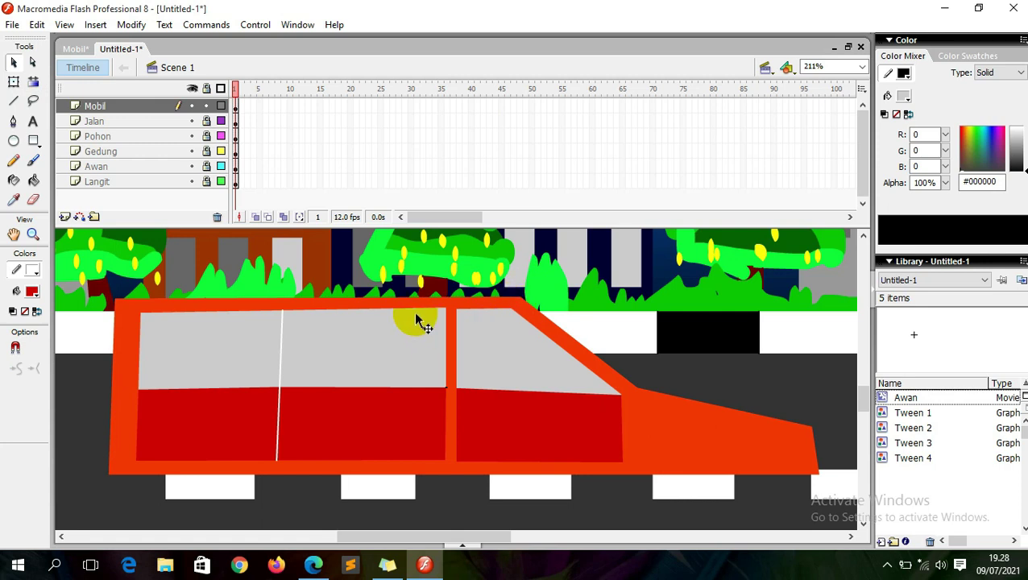
# Step: Select the whole car drawing on the Mobil layer and convert it to a movie clip symbol named Mobil
pyautogui.click(236, 107)
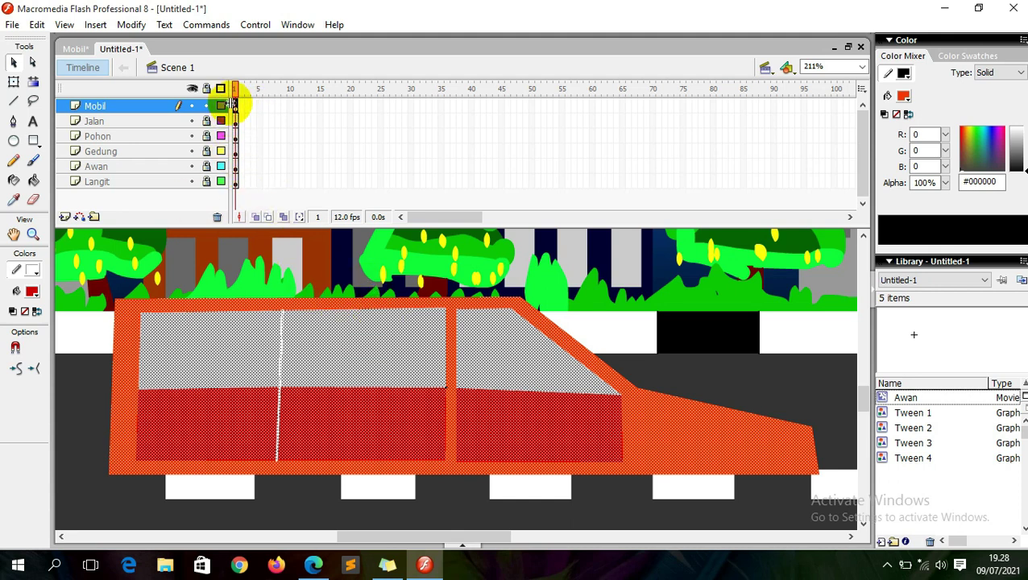
pyautogui.rightClick(334, 370)
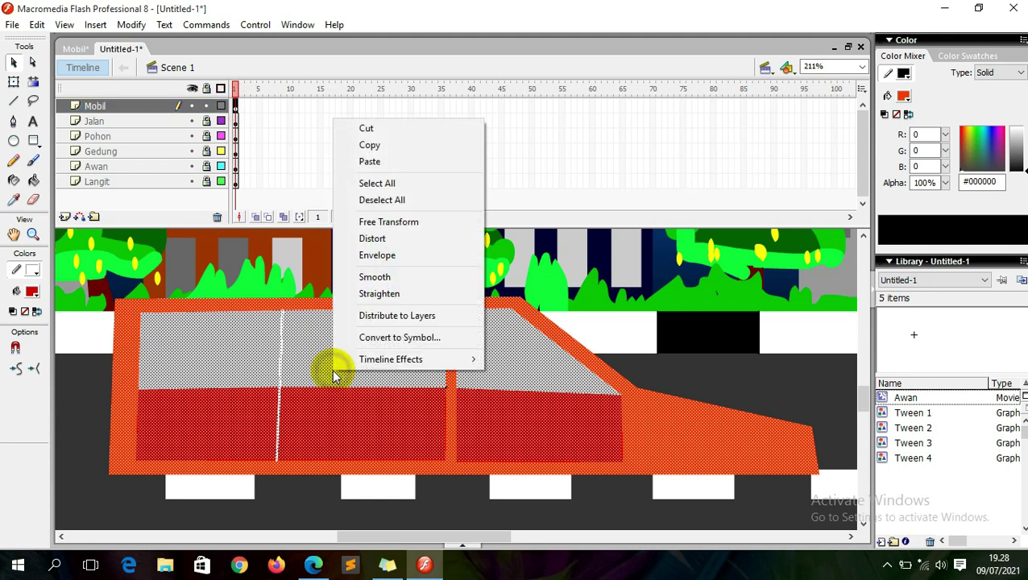
pyautogui.click(358, 337)
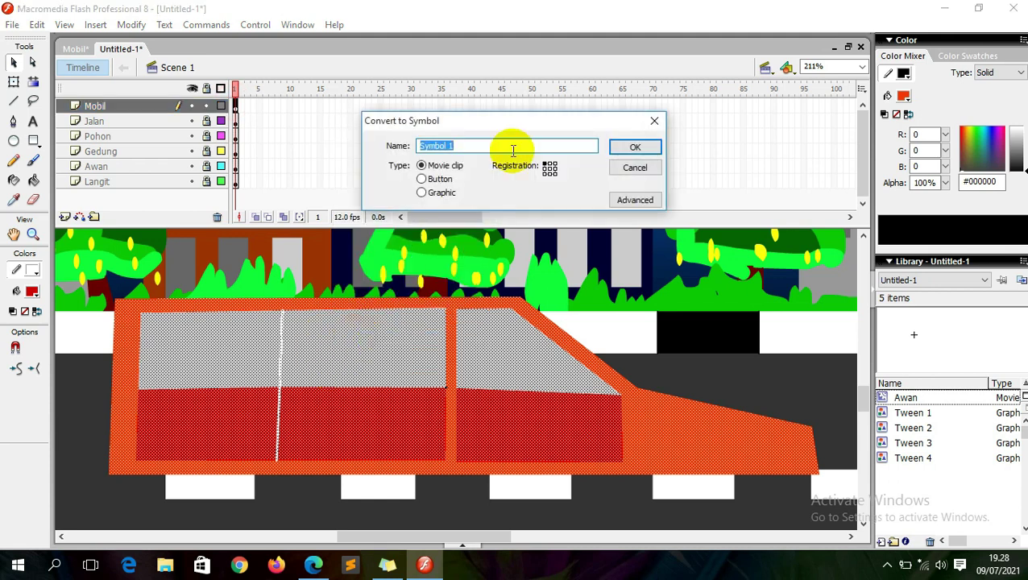
pyautogui.write('Mo')
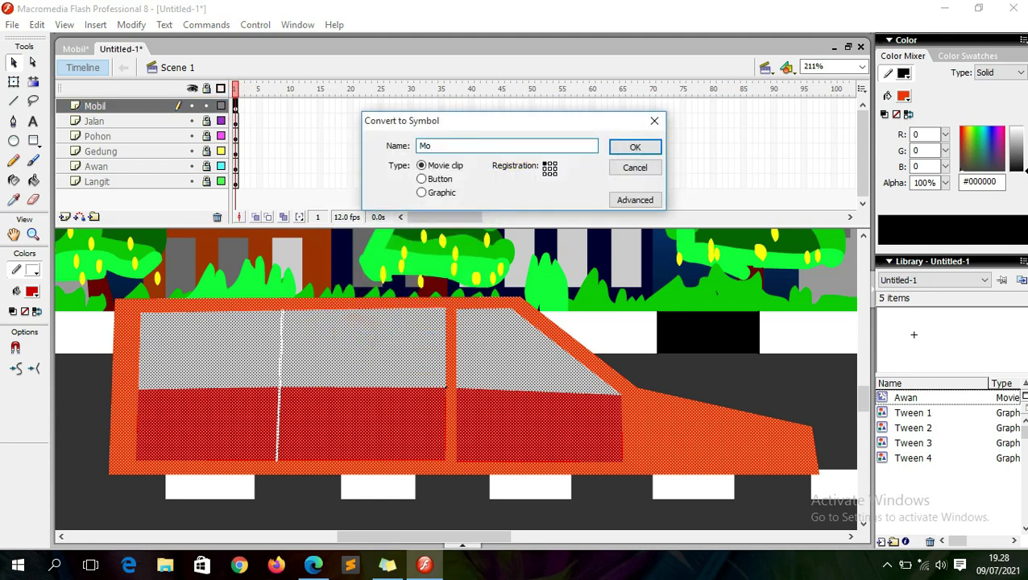
pyautogui.write('bil')
pyautogui.press('Return')
# Step: Open the Mobil movie clip for editing in place and rename its layer to Badan Mobil
pyautogui.click(426, 386)
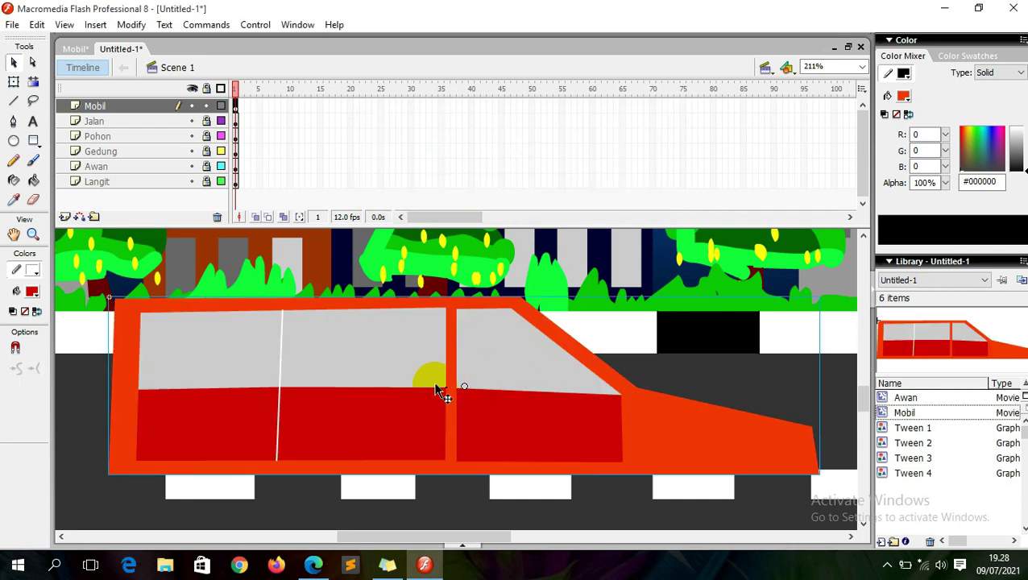
pyautogui.doubleClick(433, 377)
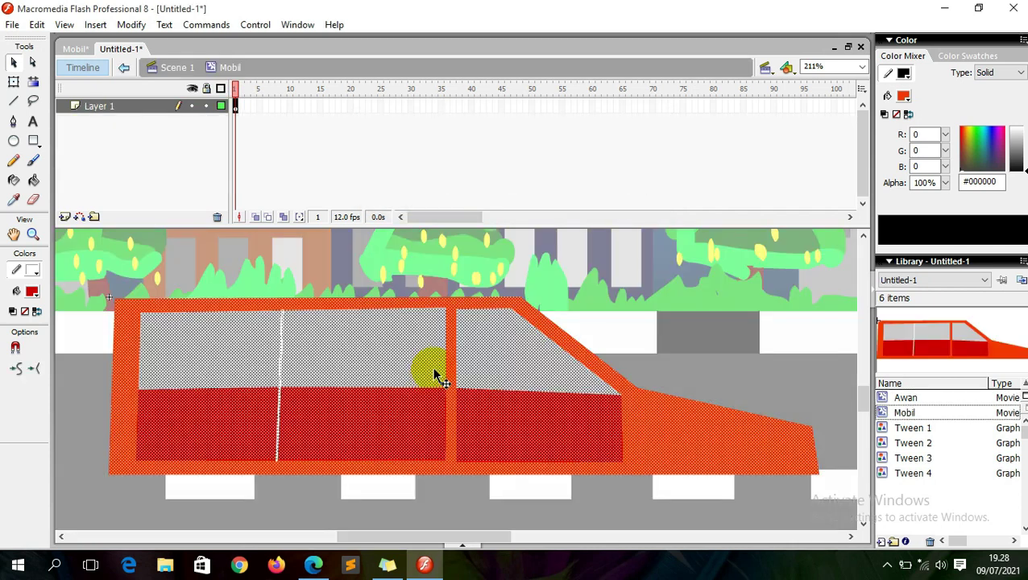
pyautogui.doubleClick(103, 107)
pyautogui.write('Ba')
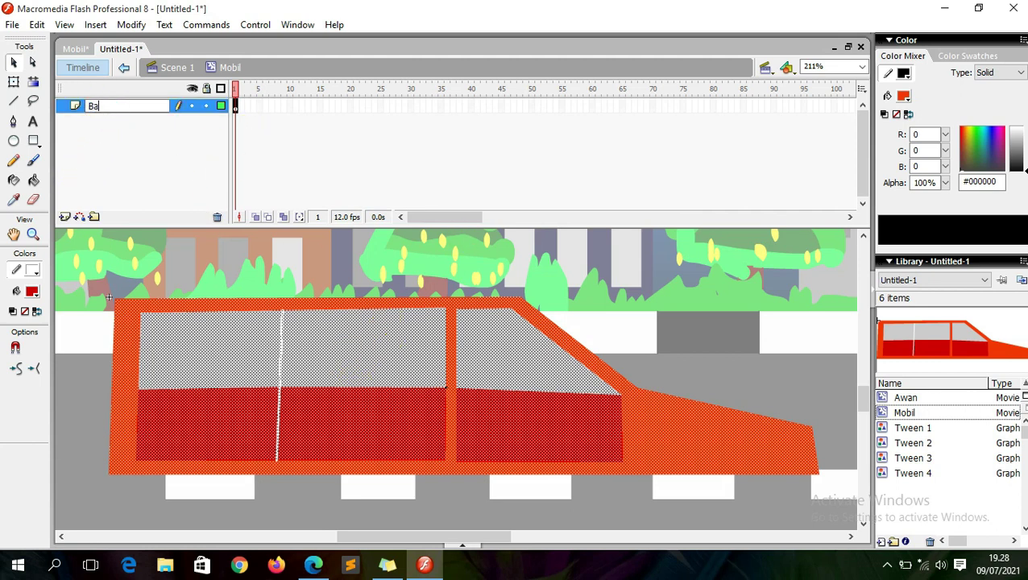
pyautogui.write('dan Mobil')
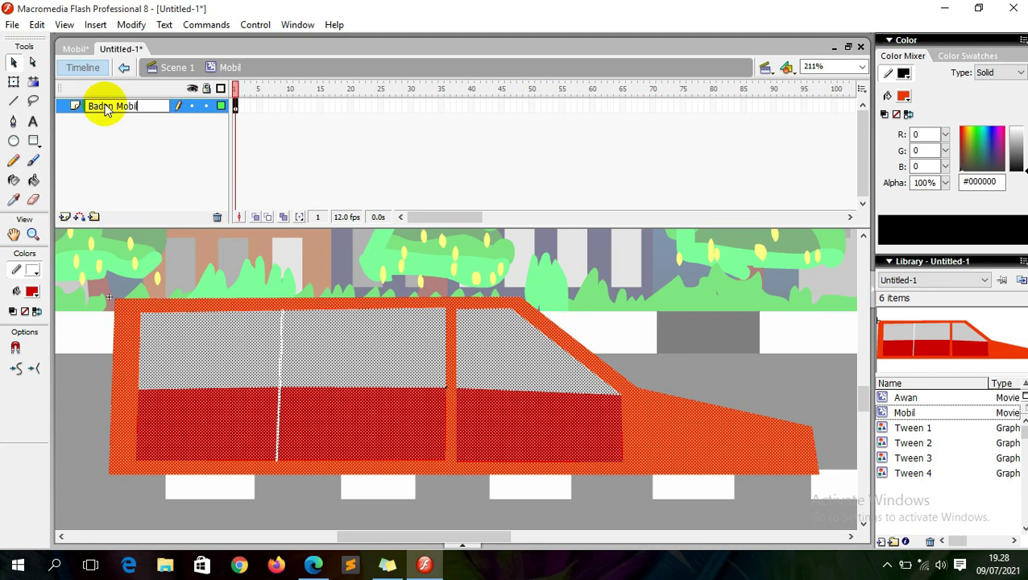
pyautogui.press('Return')
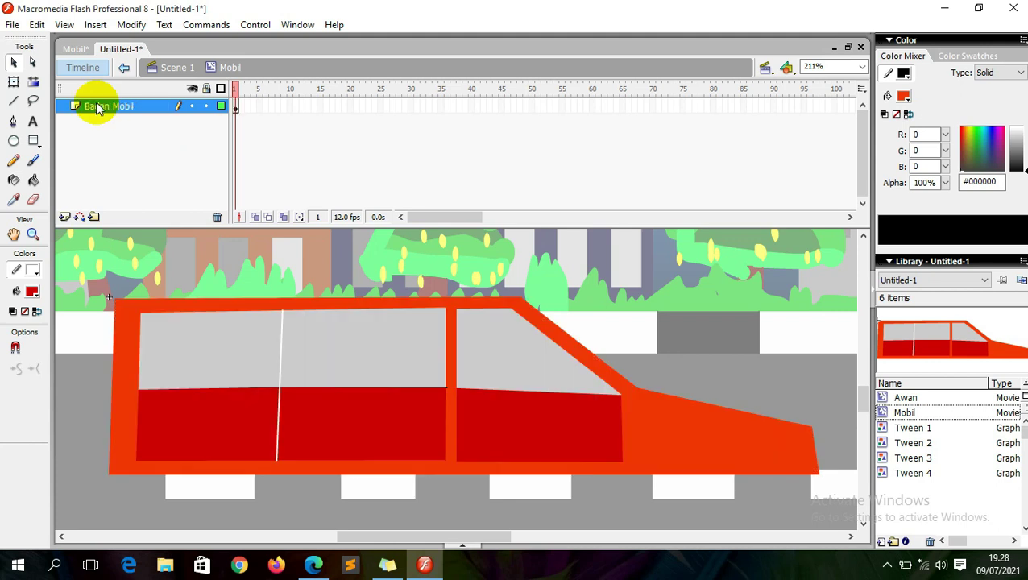
# Step: Add a new layer below Badan Mobil and name it Roda
pyautogui.click(65, 217)
pyautogui.moveTo(101, 105); pyautogui.dragTo(101, 127)
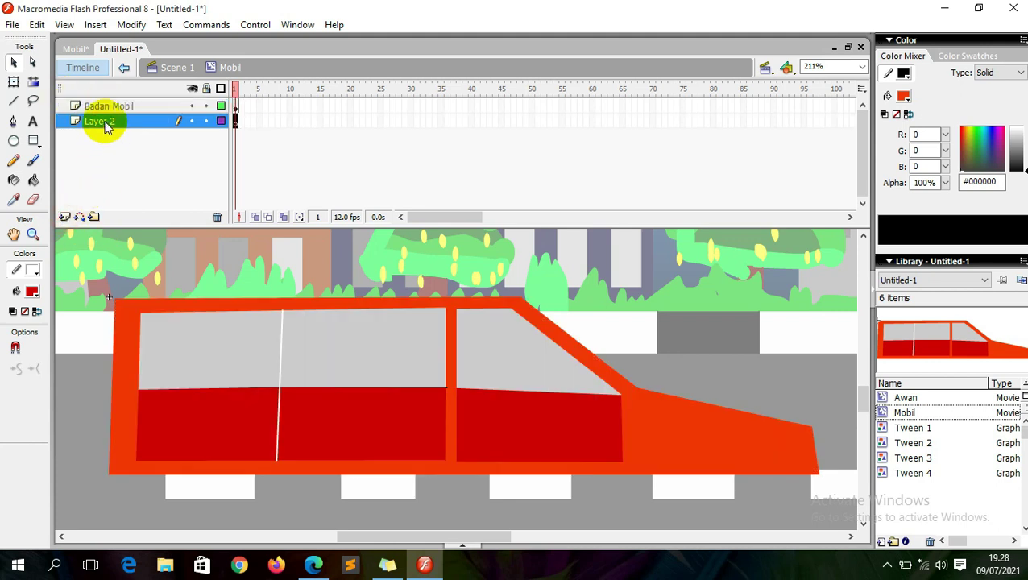
pyautogui.doubleClick(103, 122)
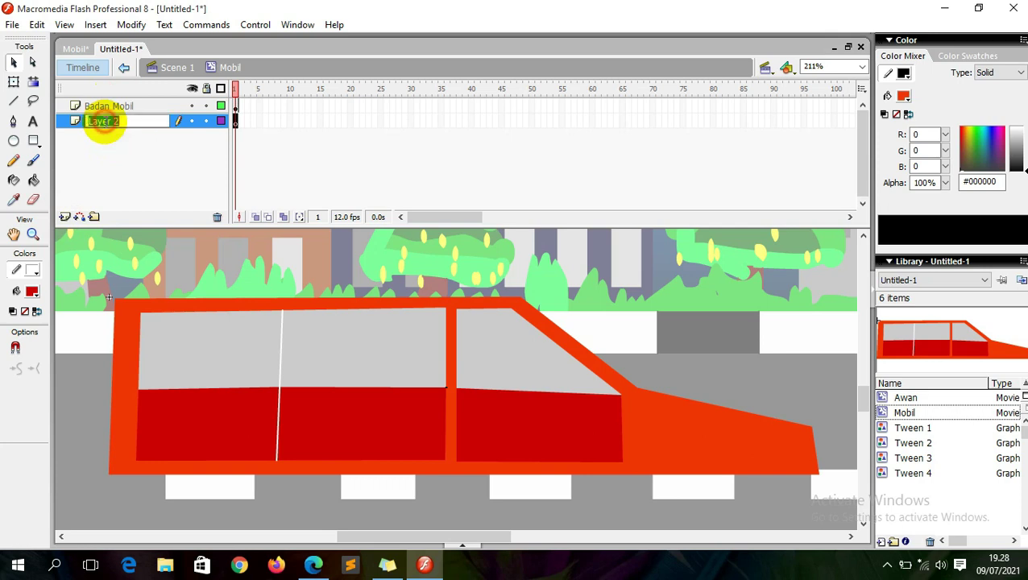
pyautogui.write('Roda')
pyautogui.press('Return')
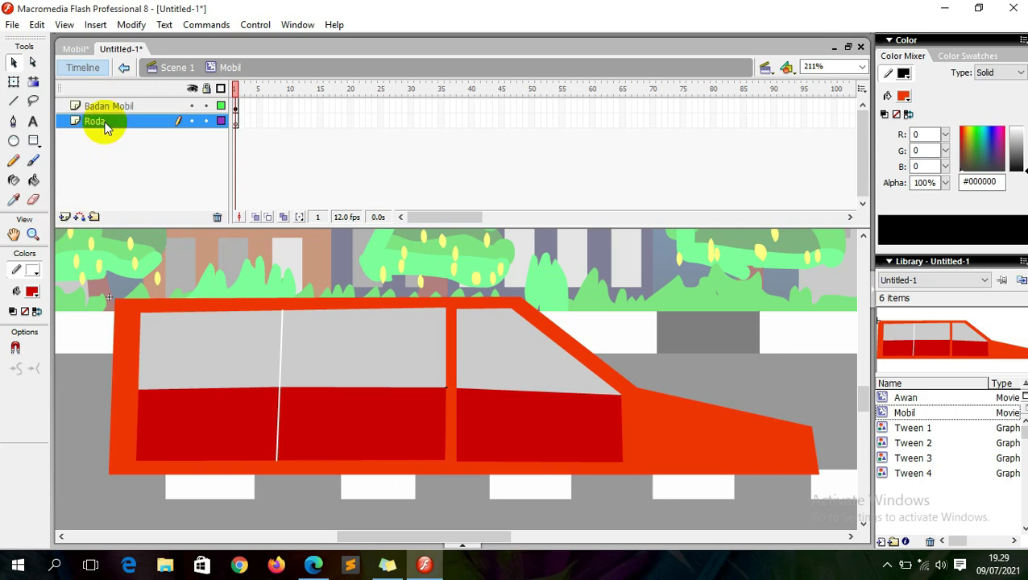
# Step: Reorder the layers so Roda sits above Badan Mobil, and lock the Badan Mobil layer
pyautogui.moveTo(105, 106); pyautogui.dragTo(36, 123)
pyautogui.click(97, 105)
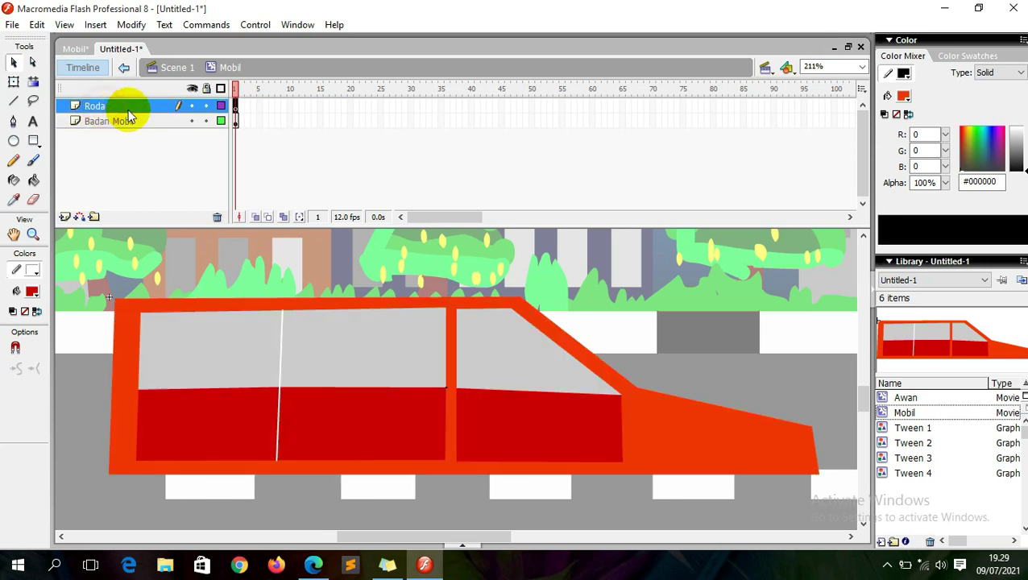
pyautogui.click(206, 120)
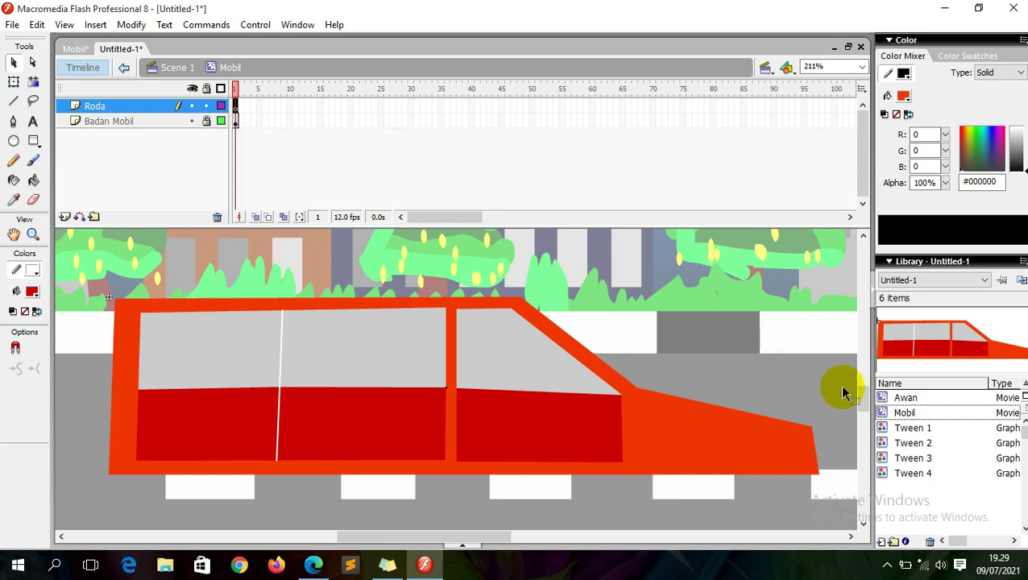
pyautogui.scroll(-3, 861, 389)
pyautogui.click(14, 141)
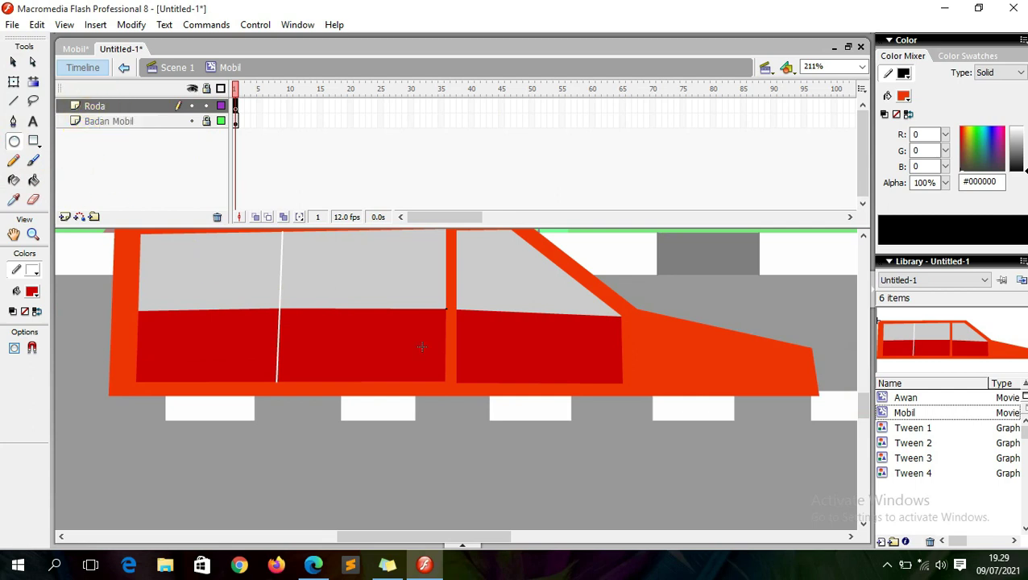
pyautogui.moveTo(538, 339); pyautogui.dragTo(646, 442)
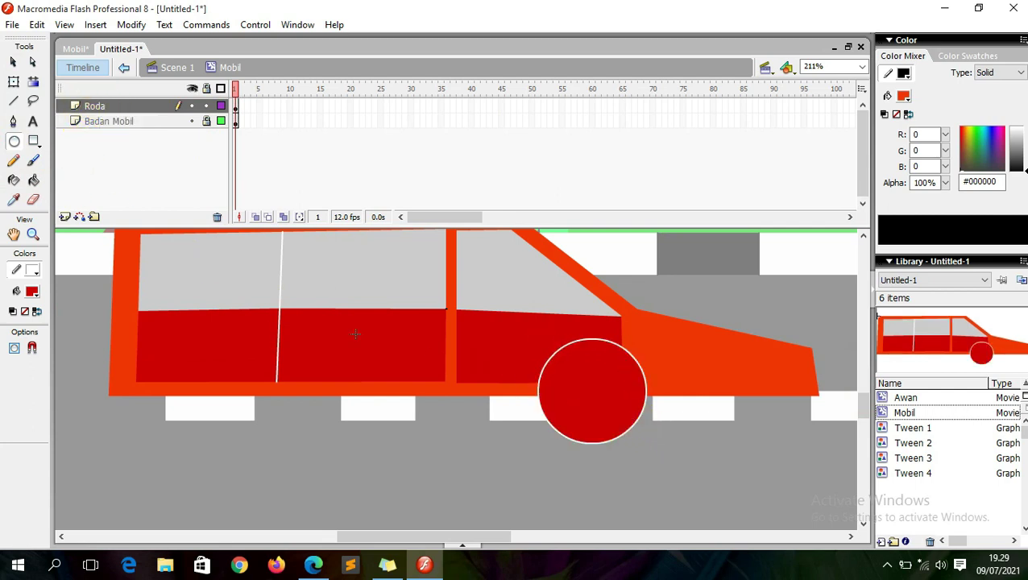
pyautogui.hotkey('ctrl', 'z')
pyautogui.click(32, 291)
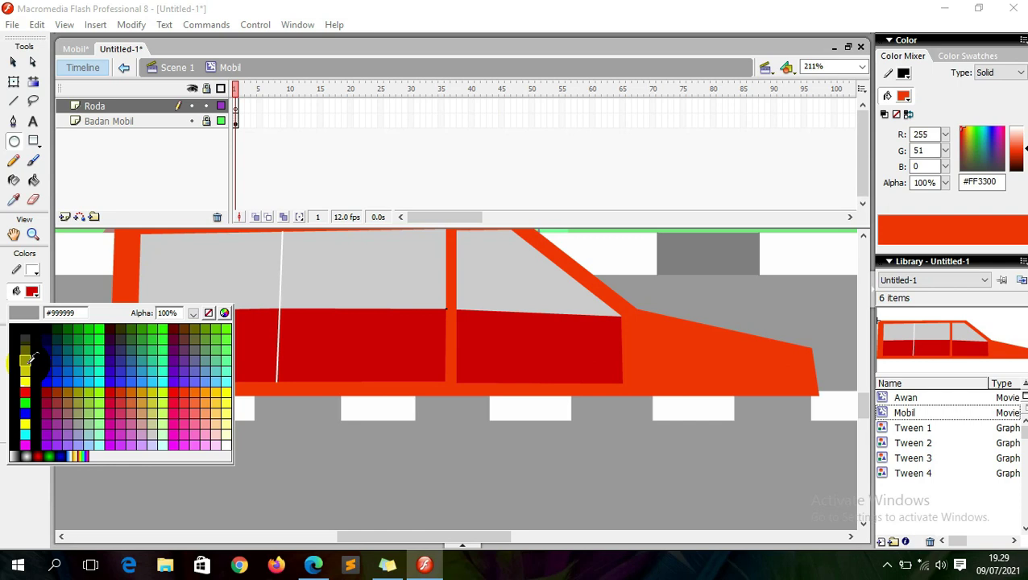
pyautogui.click(25, 359)
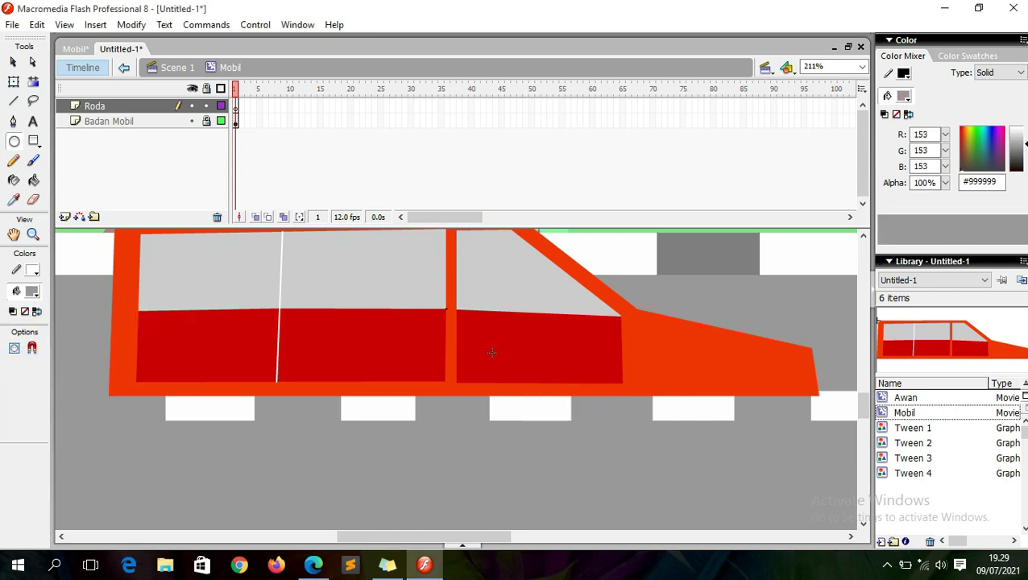
pyautogui.moveTo(495, 358); pyautogui.dragTo(609, 460)
pyautogui.hotkey('ctrl', 'z')
# Step: Draw a circular wheel with dark grey #333333 fill and a white outline at the car's lower front on the Roda layer
pyautogui.click(35, 290)
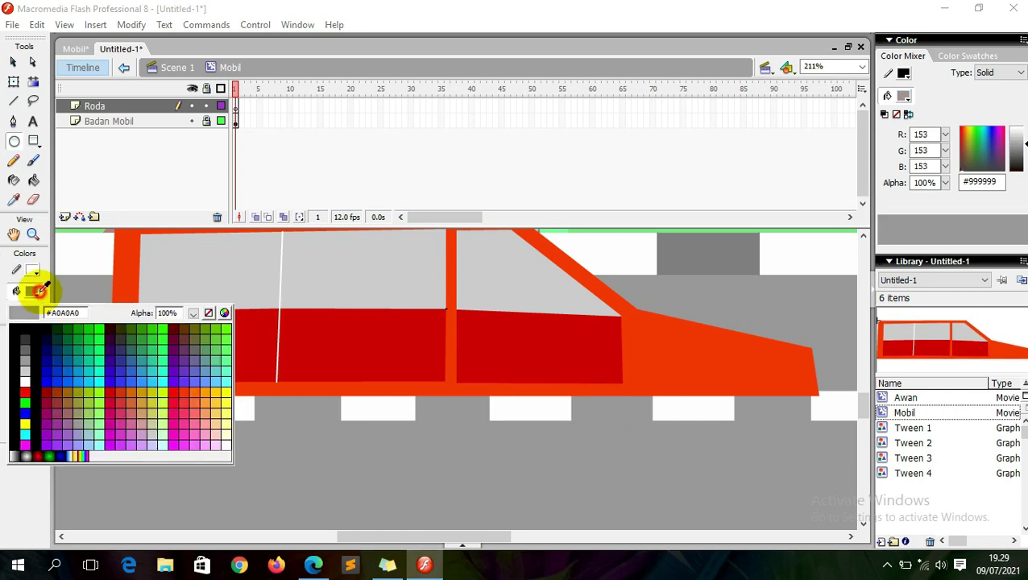
pyautogui.click(25, 339)
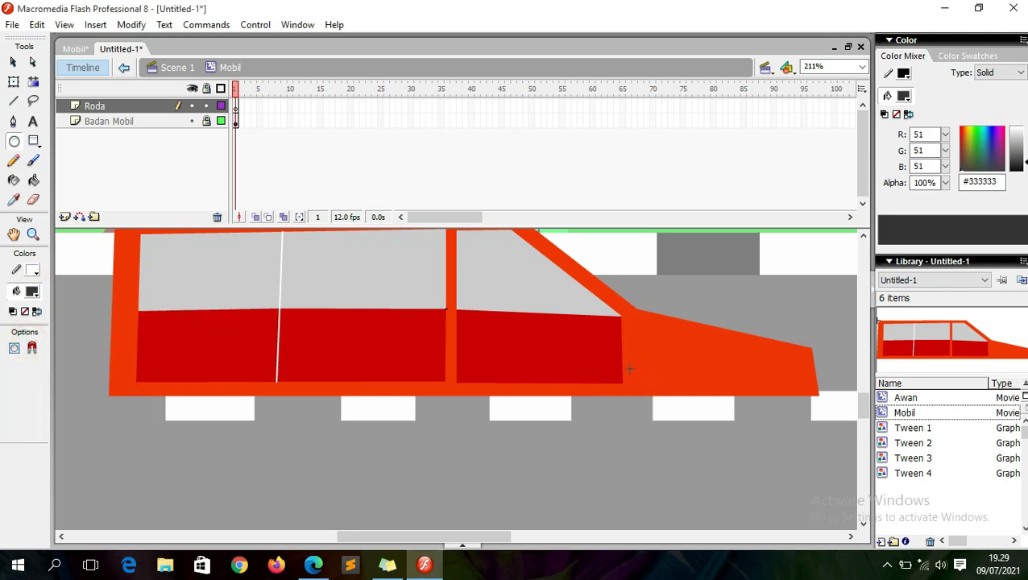
pyautogui.moveTo(549, 348); pyautogui.dragTo(648, 436)
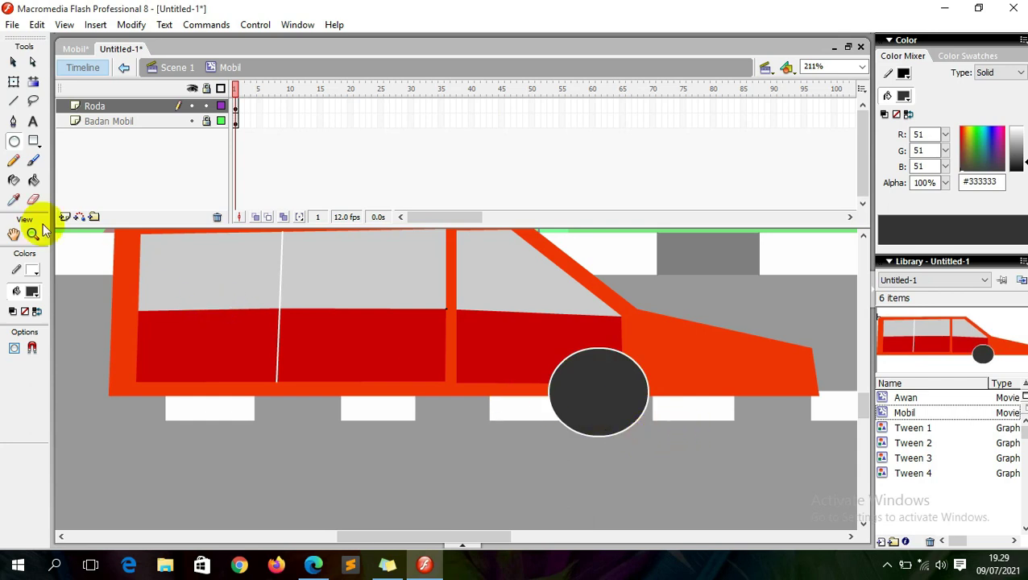
pyautogui.click(13, 63)
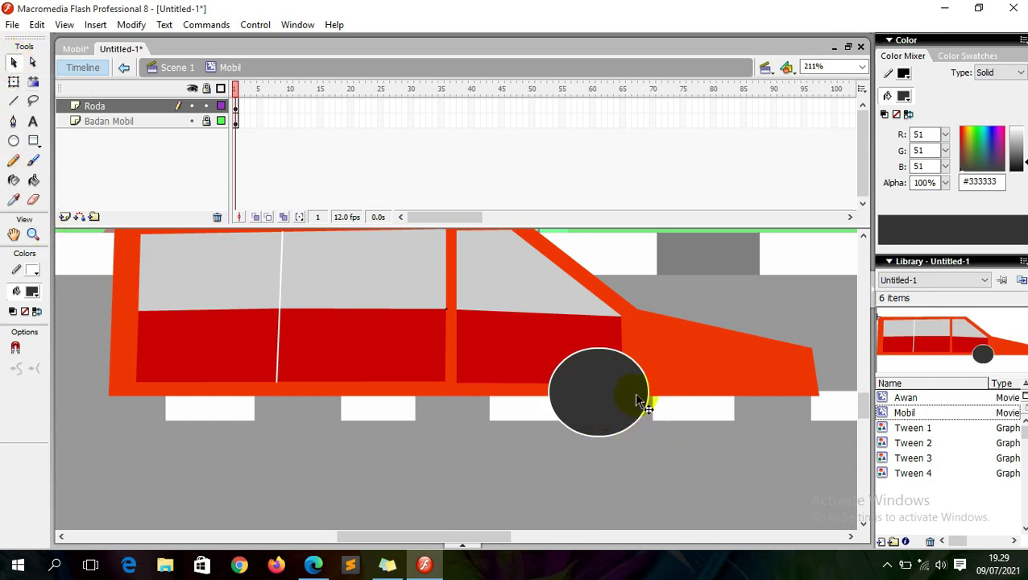
pyautogui.doubleClick(617, 392)
pyautogui.click(463, 352)
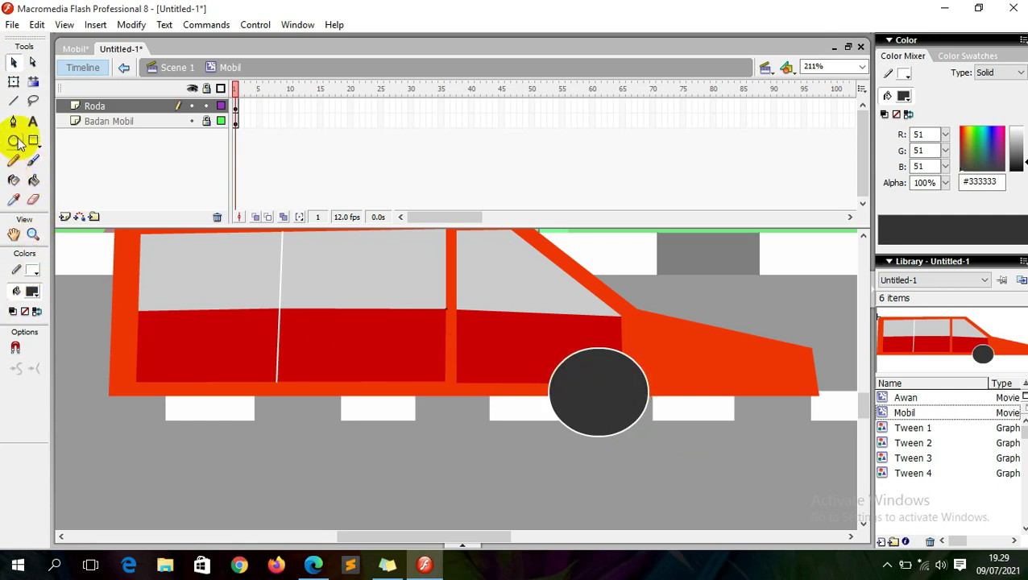
# Step: Draw straight white spoke lines across the wheel through its centre, dividing it into eight segments
pyautogui.click(13, 100)
pyautogui.moveTo(549, 394)
pyautogui.mouseDown()
pyautogui.moveTo(648, 394)
pyautogui.moveTo(599, 435)
pyautogui.moveTo(634, 424)
pyautogui.mouseUp()
pyautogui.moveTo(632, 360); pyautogui.dragTo(569, 426)
pyautogui.moveTo(632, 384); pyautogui.dragTo(633, 384)
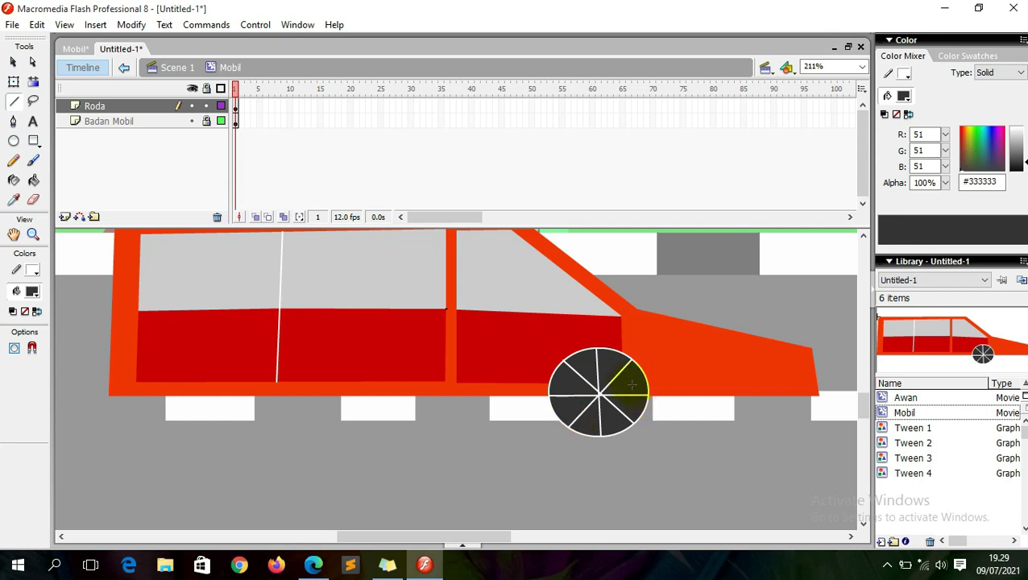
# Step: Select the whole wheel drawing on the Roda layer and convert it to a movie clip symbol named Roda
pyautogui.click(13, 62)
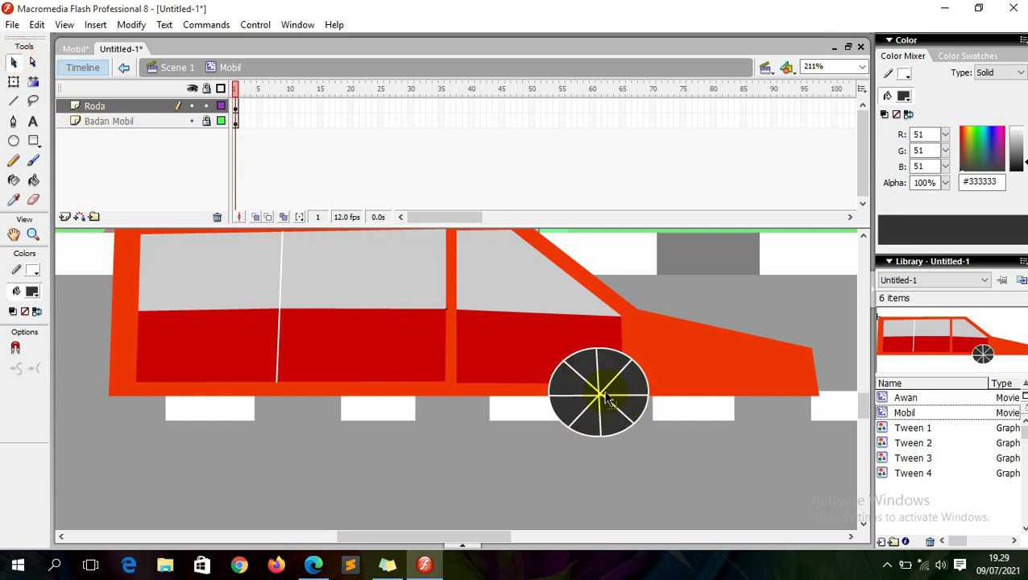
pyautogui.doubleClick(608, 397)
pyautogui.click(238, 106)
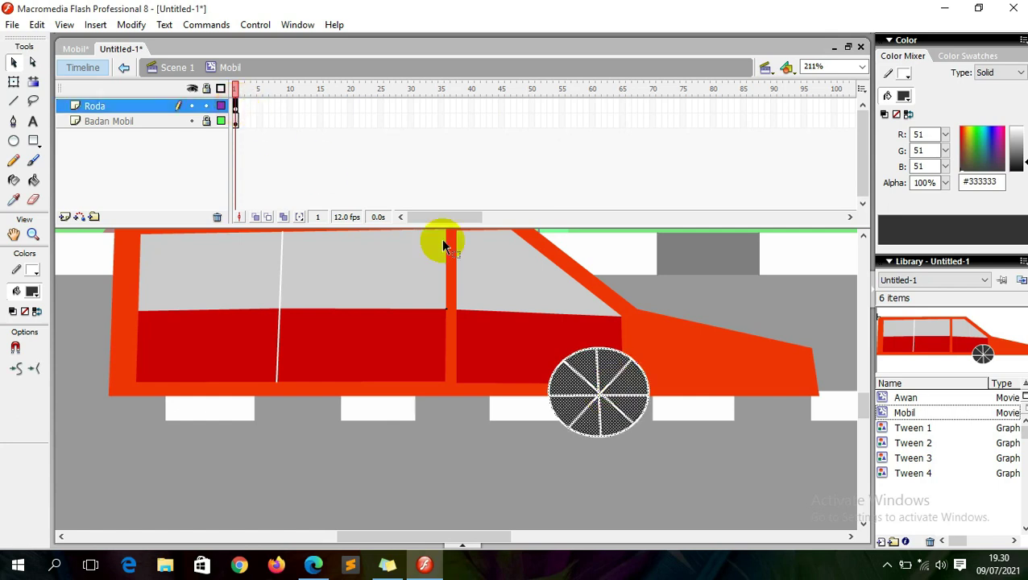
pyautogui.rightClick(600, 389)
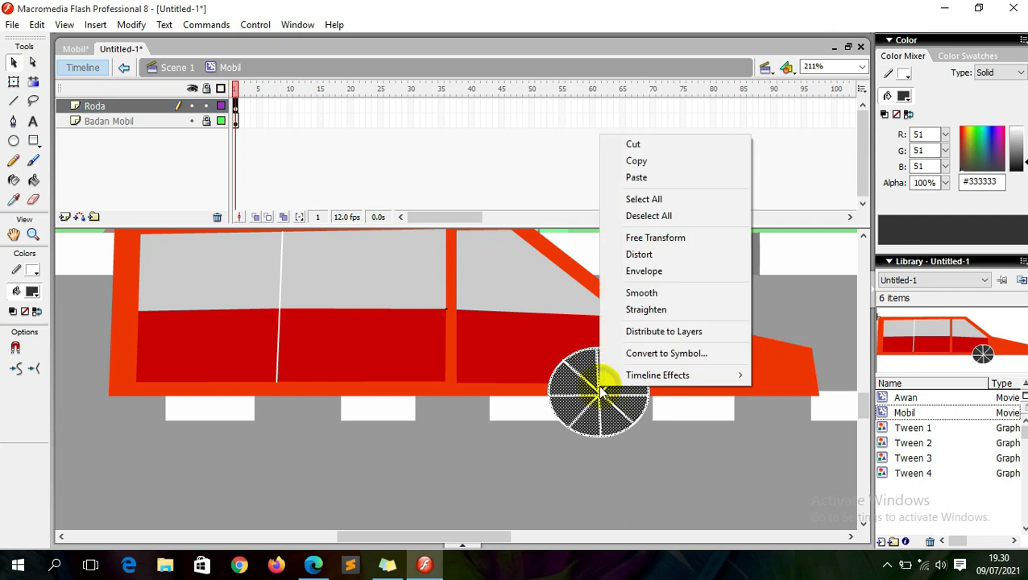
pyautogui.click(642, 356)
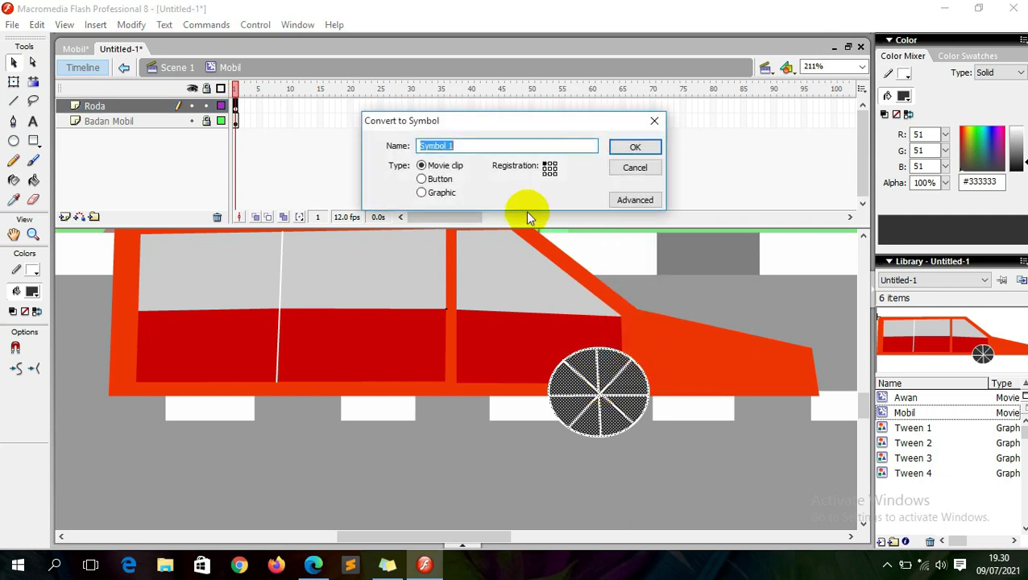
pyautogui.write('Rof')
pyautogui.write('a')
pyautogui.press('Return')
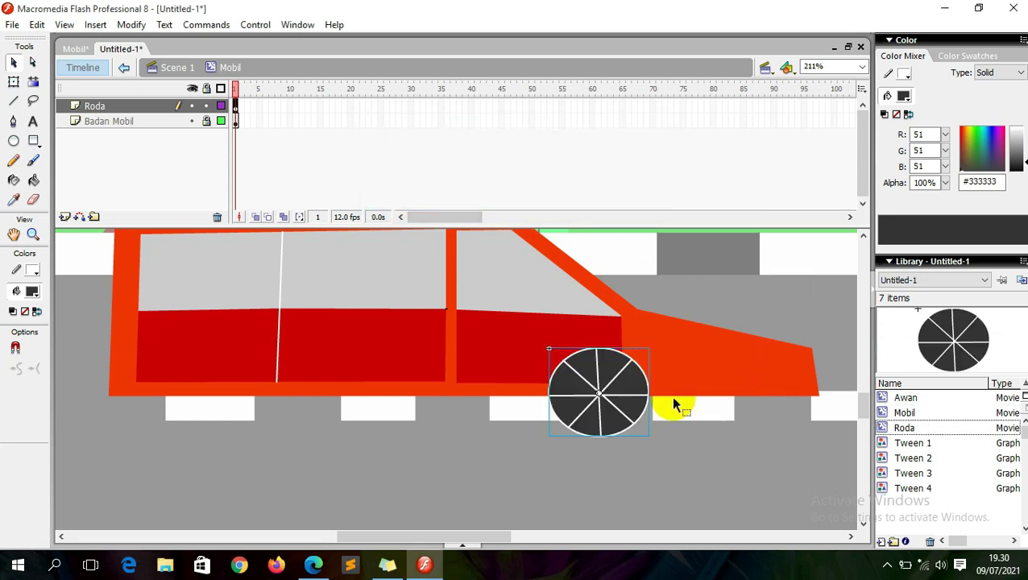
# Step: Open the Roda movie clip for editing in place and rename its layer to Ban
pyautogui.doubleClick(617, 391)
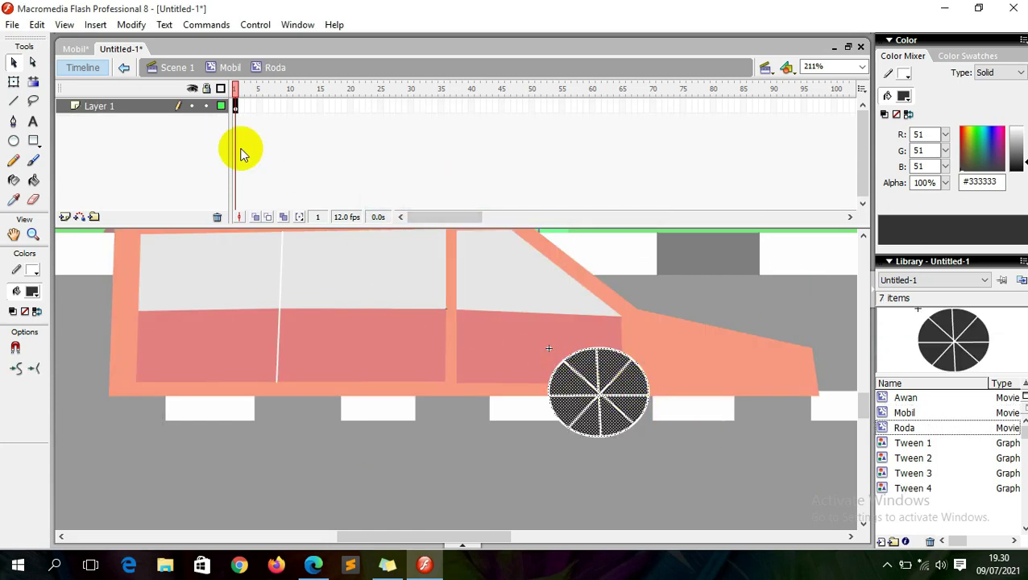
pyautogui.click(307, 160)
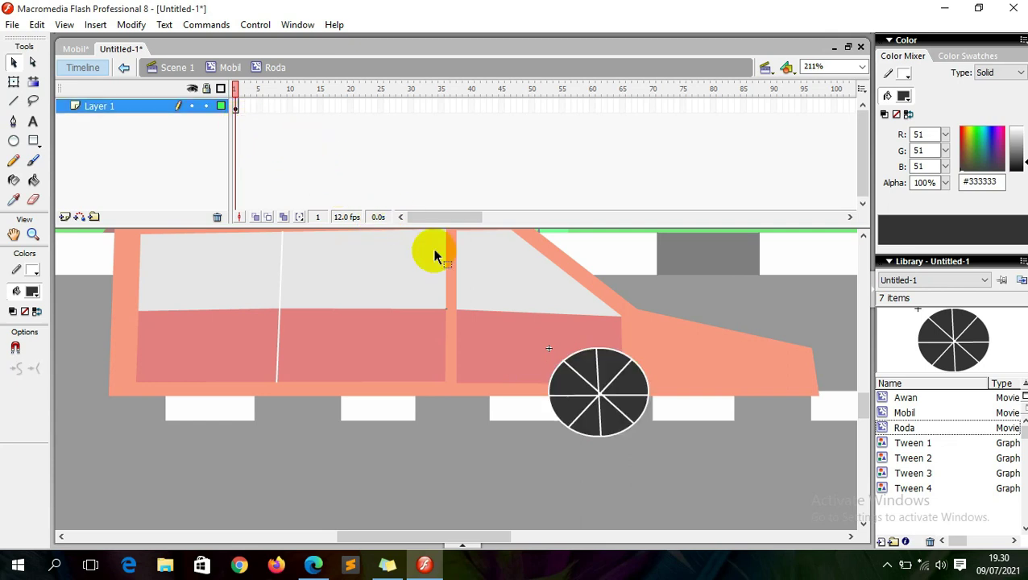
pyautogui.doubleClick(101, 107)
pyautogui.write('B')
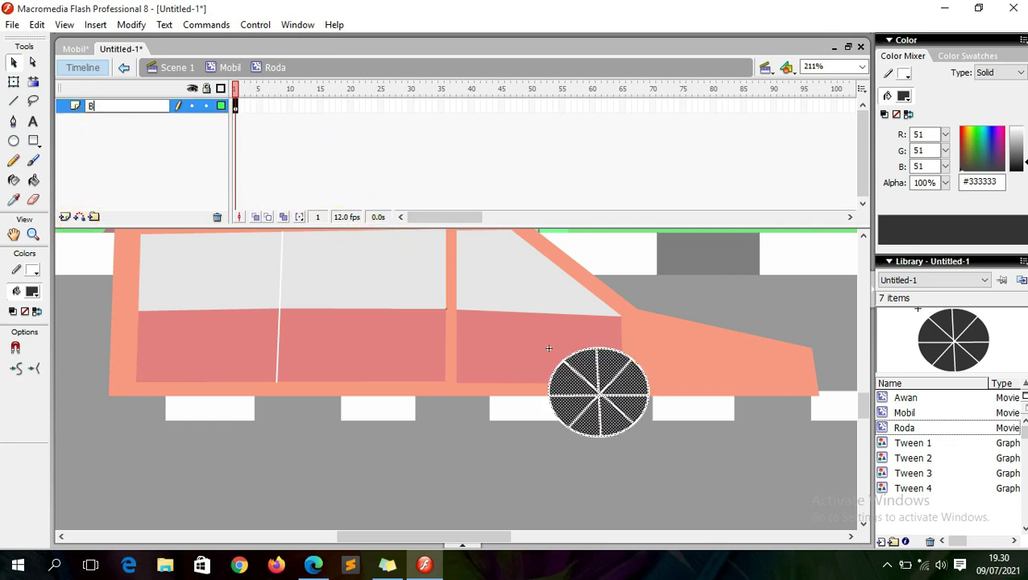
pyautogui.click(103, 115)
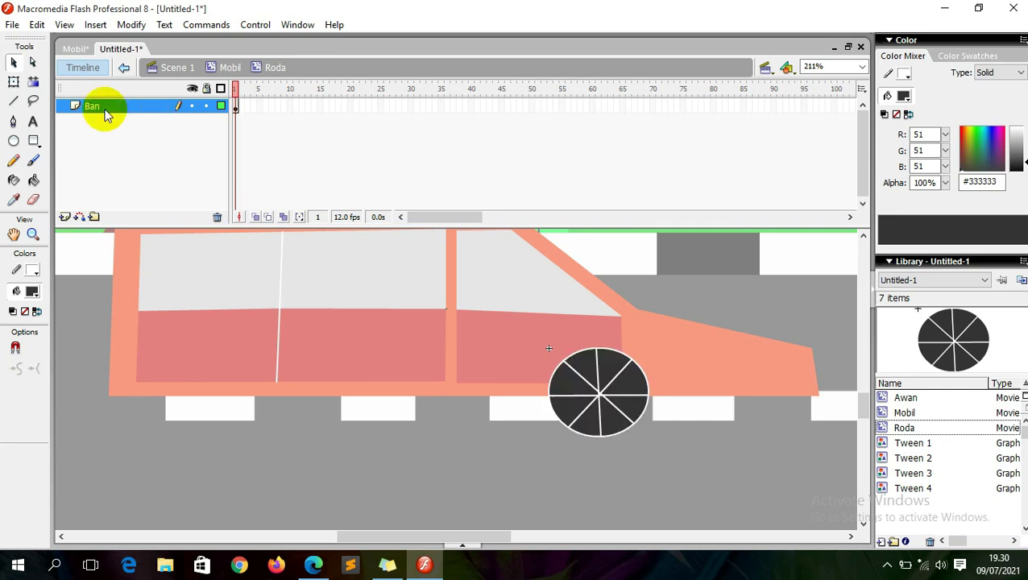
# Step: Add a new layer above Ban and name it jari2
pyautogui.click(66, 216)
pyautogui.doubleClick(87, 107)
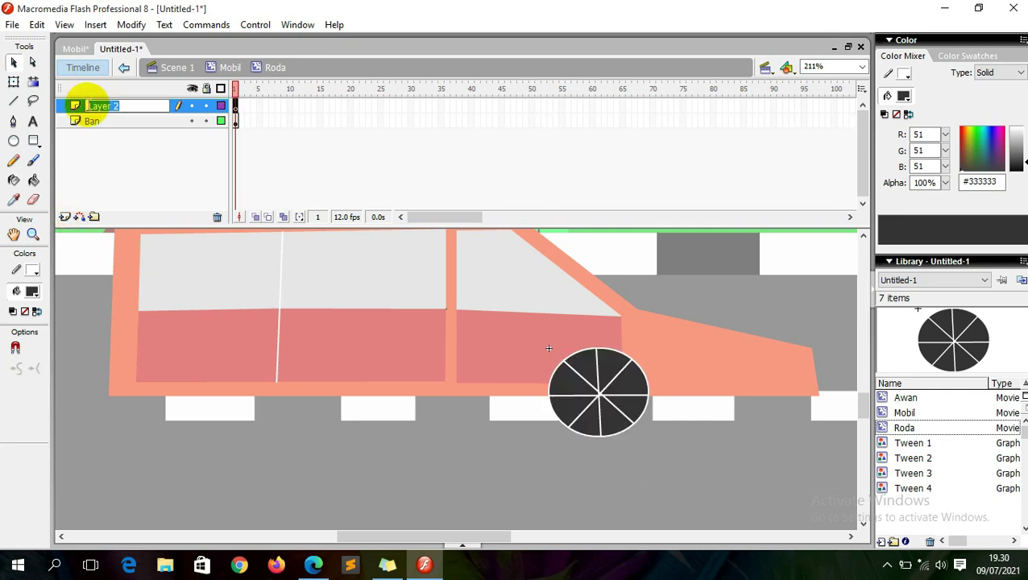
pyautogui.write('Rjari2')
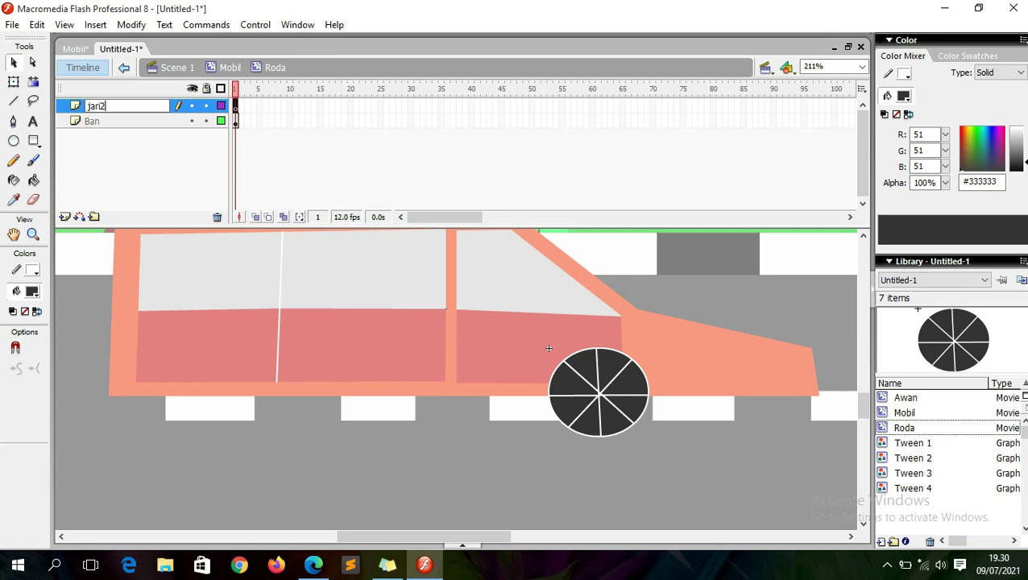
pyautogui.press('Return')
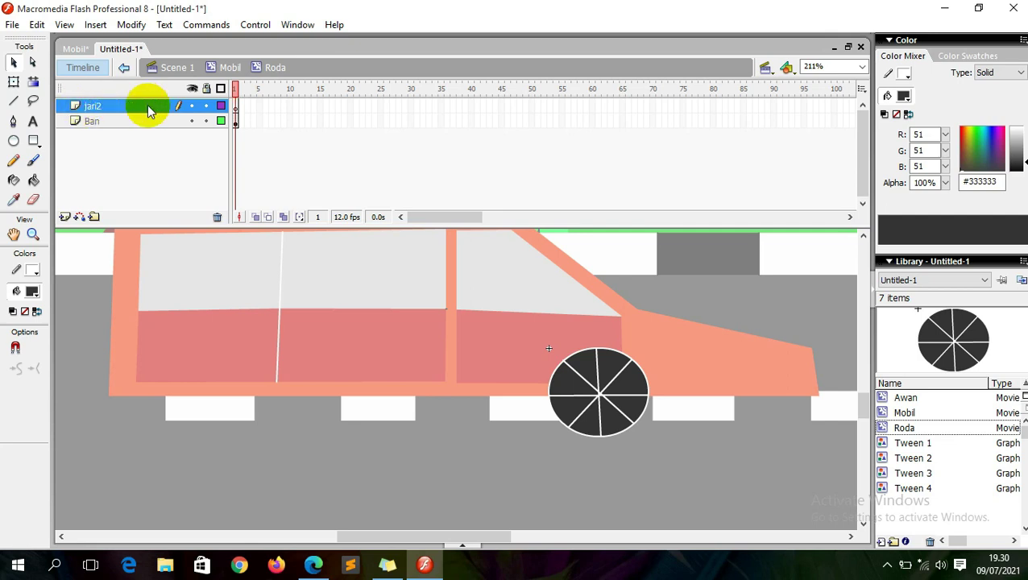
# Step: Select all the wheel's spoke lines on the Ban layer, copy them, and delete them from that layer
pyautogui.click(593, 389)
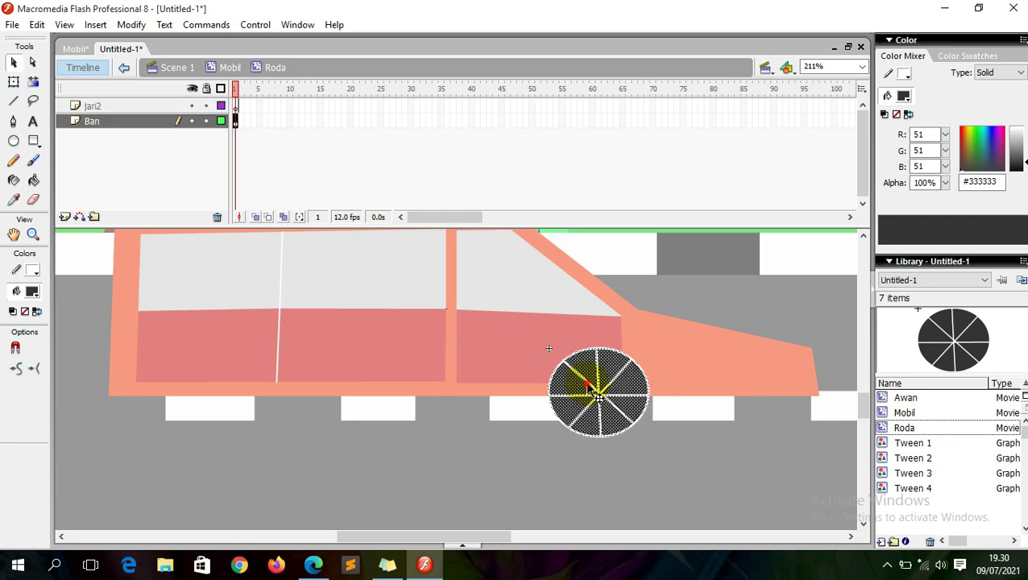
pyautogui.click(590, 385)
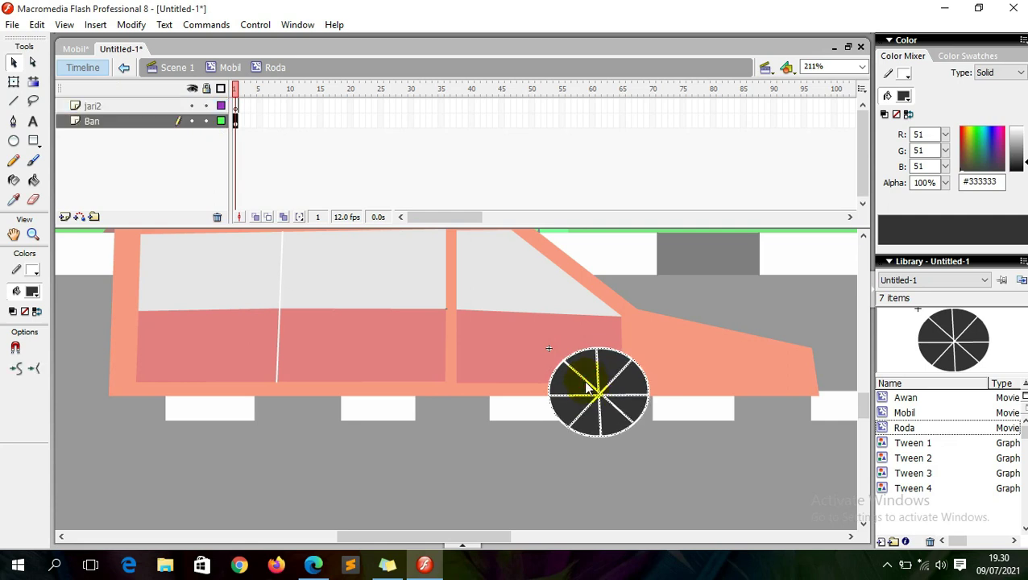
pyautogui.click(628, 397)
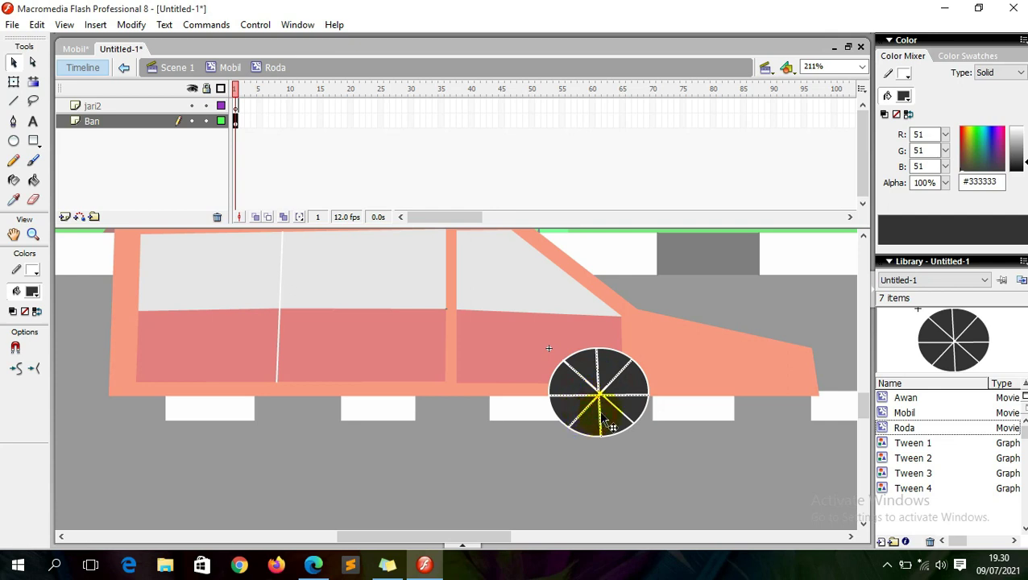
pyautogui.click(697, 408)
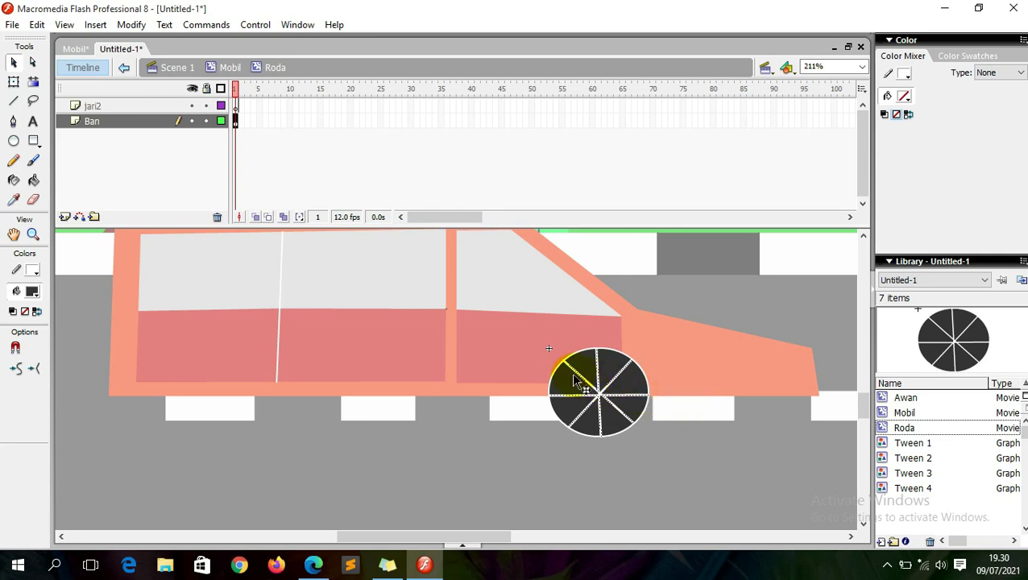
pyautogui.press('Delete')
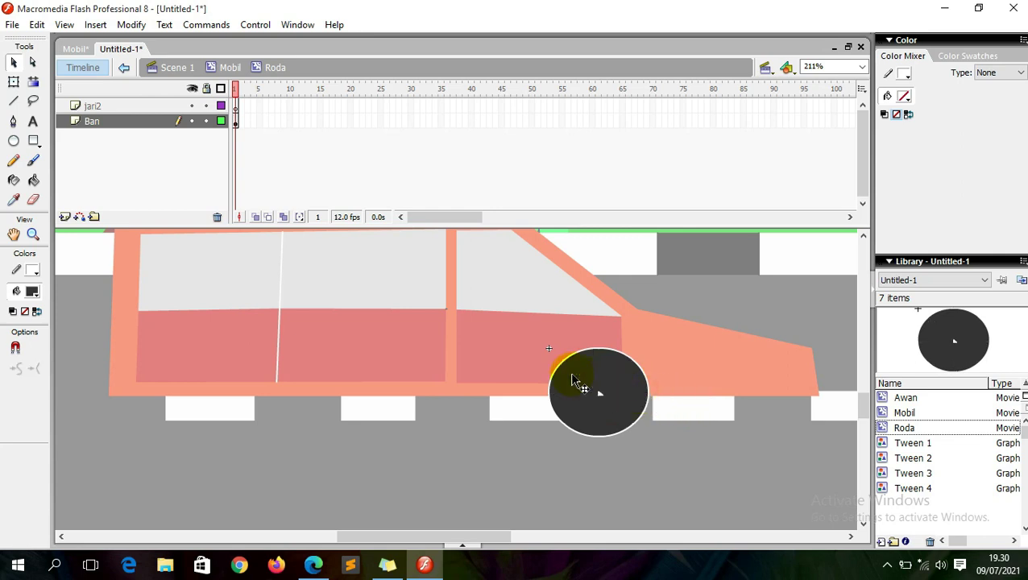
# Step: Paste the copied spokes in place on frame 1 of the jari2 layer
pyautogui.click(236, 108)
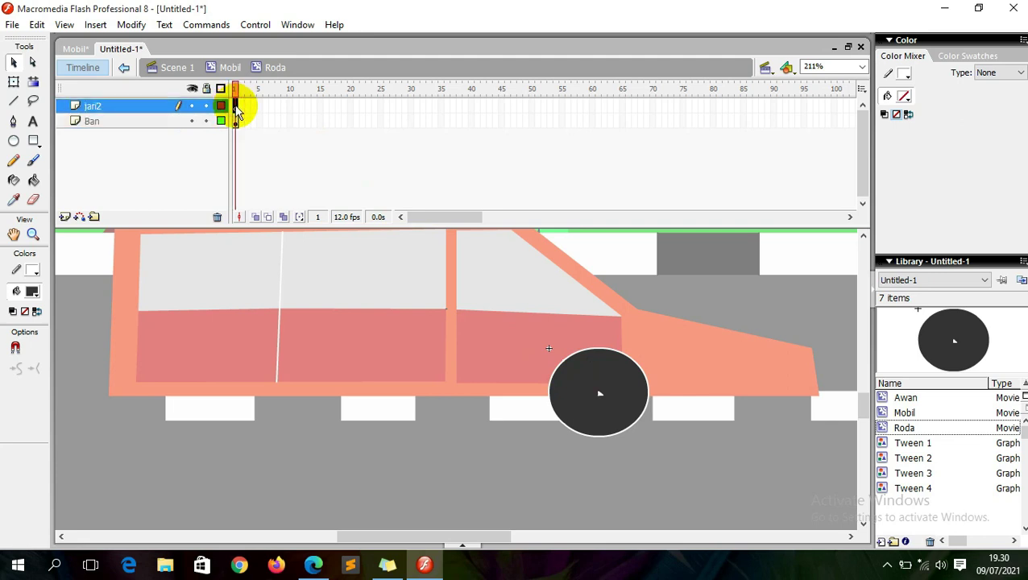
pyautogui.hotkey('ctrl', 'shift', 'v')
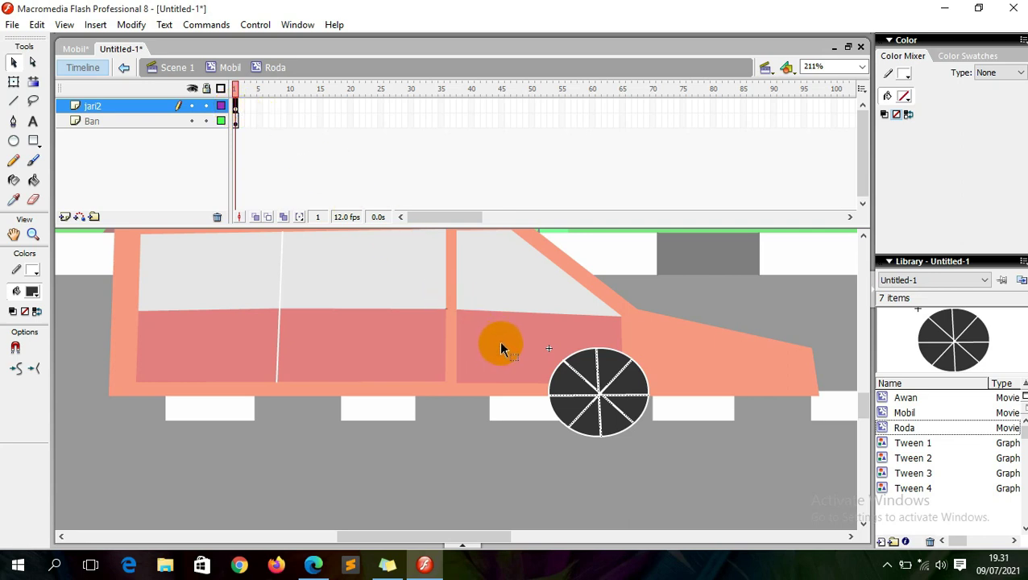
pyautogui.press('Delete')
pyautogui.click(551, 348)
pyautogui.rightClick(589, 318)
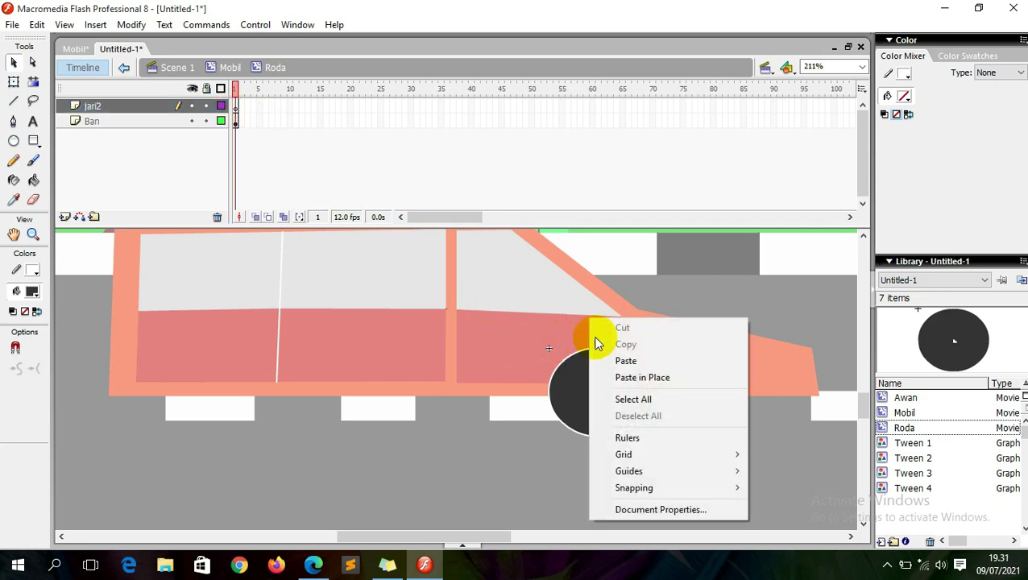
pyautogui.click(624, 378)
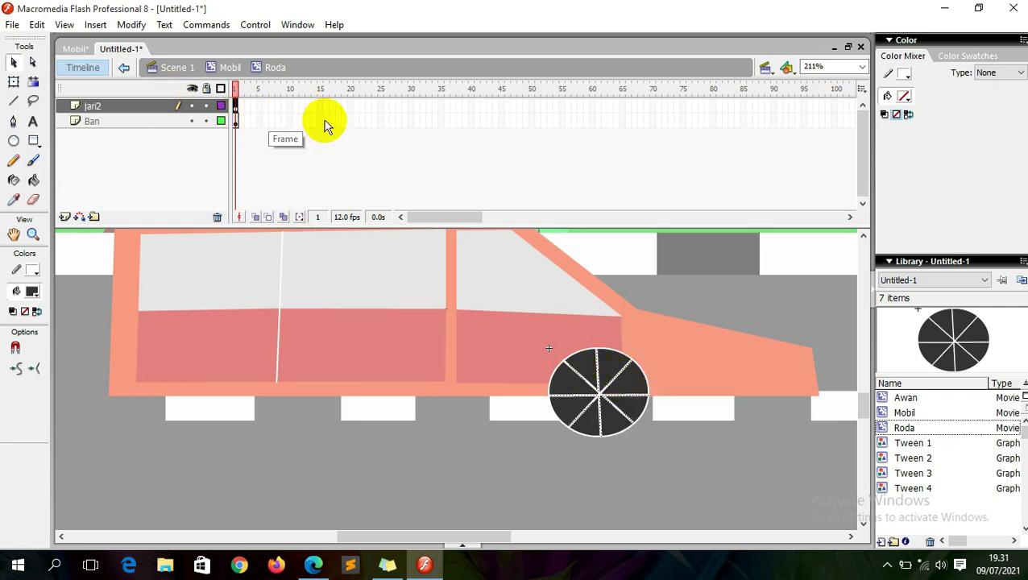
# Step: Extend the Ban layer by inserting a frame at frame 15
pyautogui.click(137, 121)
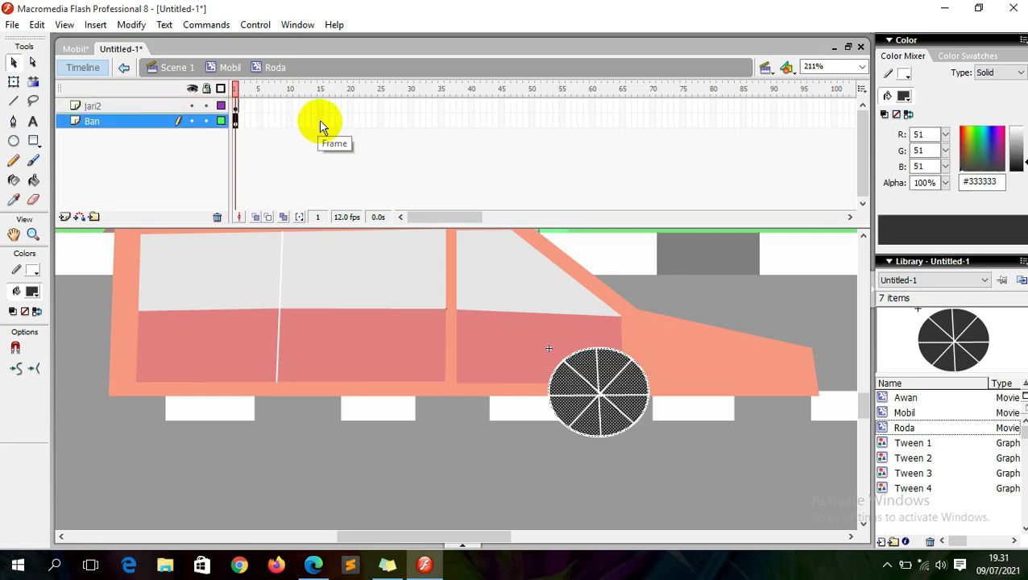
pyautogui.rightClick(320, 121)
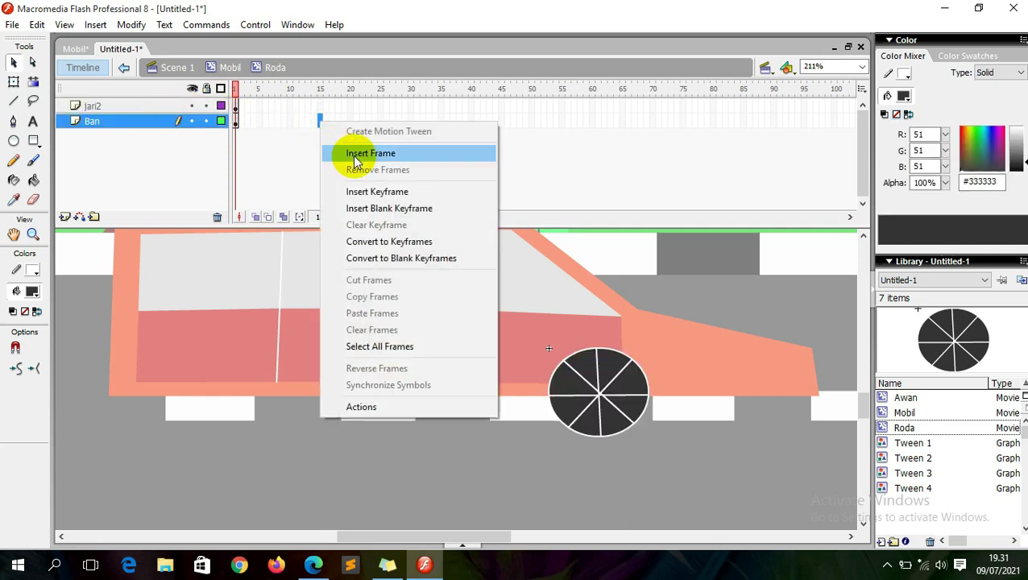
pyautogui.click(357, 158)
# Step: Insert a keyframe at frame 15 of the jari2 layer
pyautogui.click(233, 106)
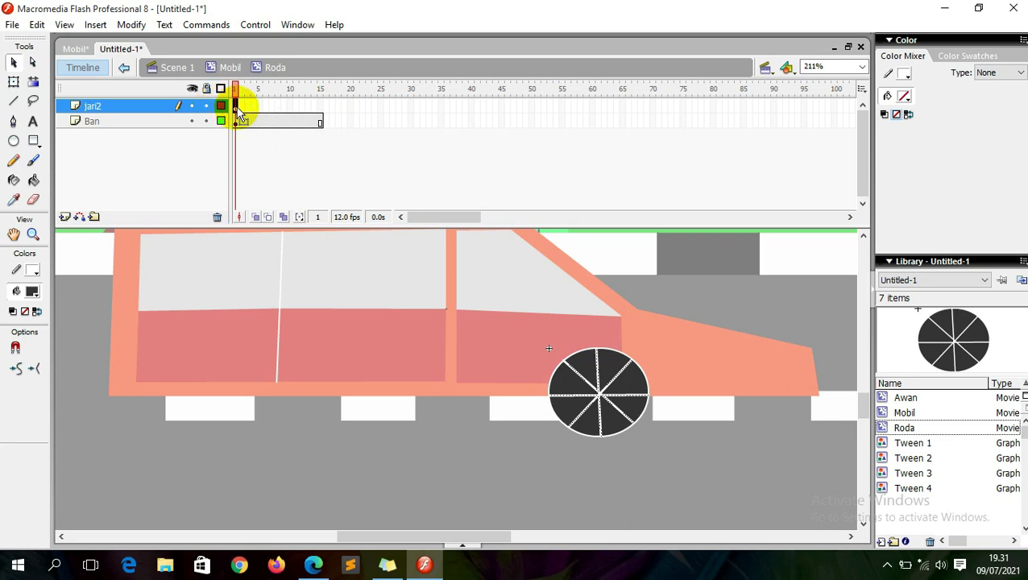
pyautogui.click(320, 108)
pyautogui.rightClick(320, 108)
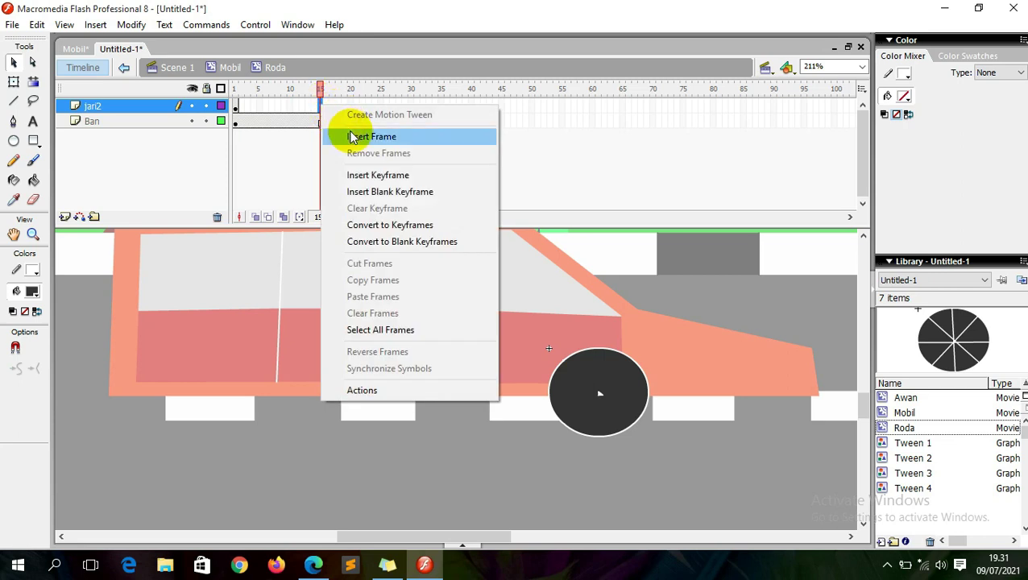
pyautogui.click(357, 172)
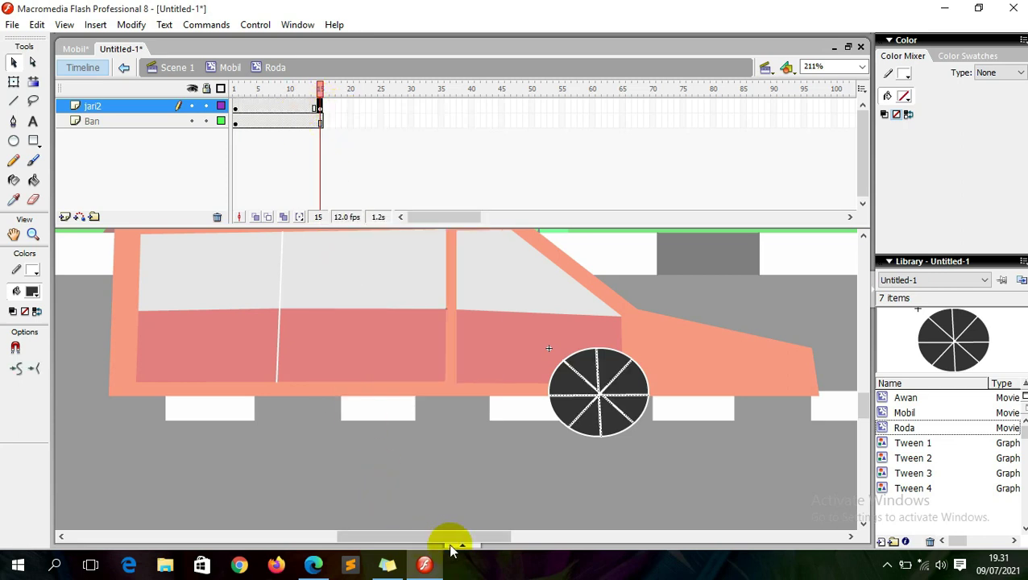
# Step: Create a motion tween between frames 1 and 15 on the jari2 layer
pyautogui.click(462, 545)
pyautogui.click(278, 106)
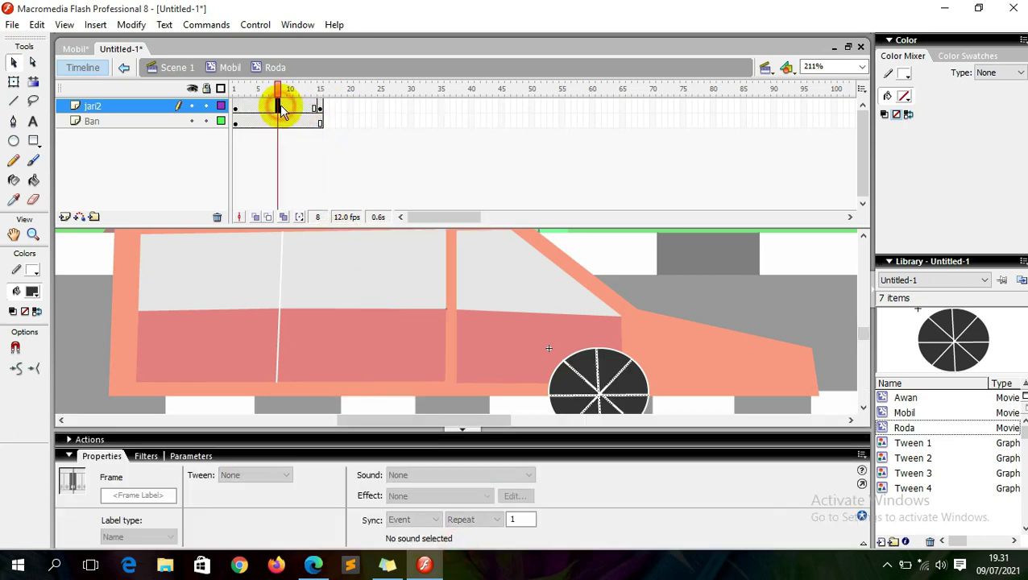
pyautogui.rightClick(279, 106)
pyautogui.click(319, 116)
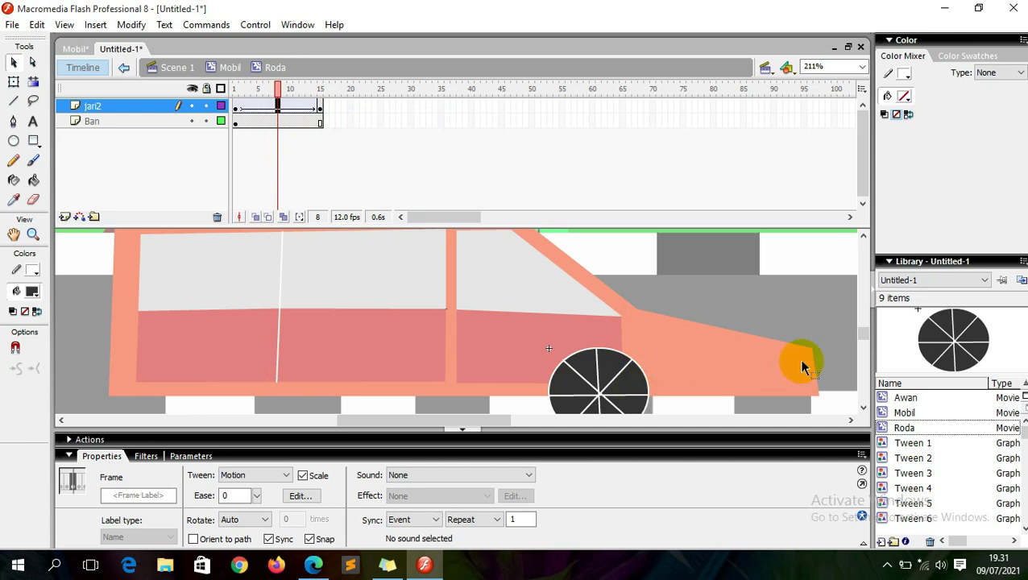
# Step: Set the jari2 tween's rotation to CW and scrub the timeline to preview the spin
pyautogui.click(860, 340)
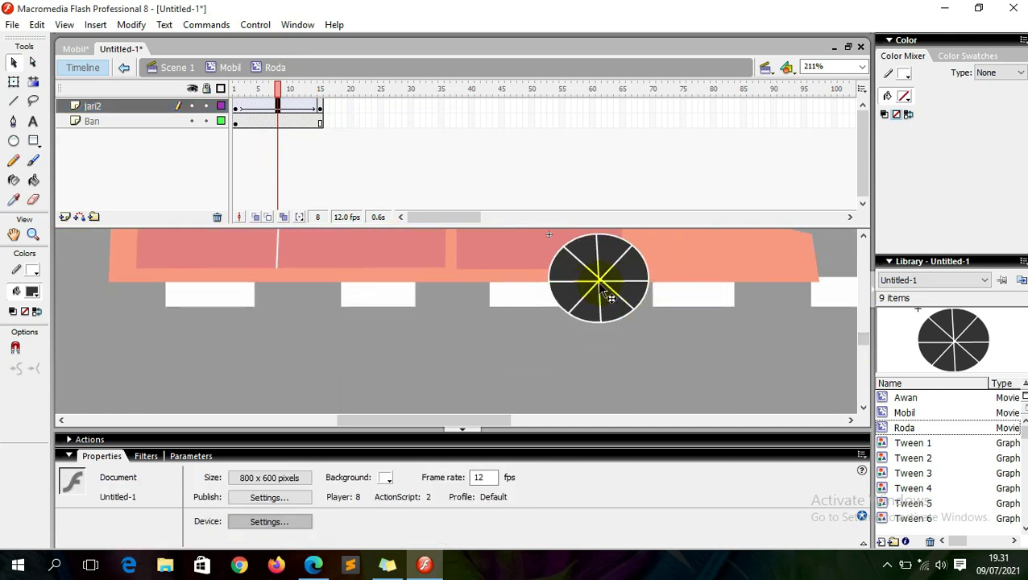
pyautogui.click(284, 108)
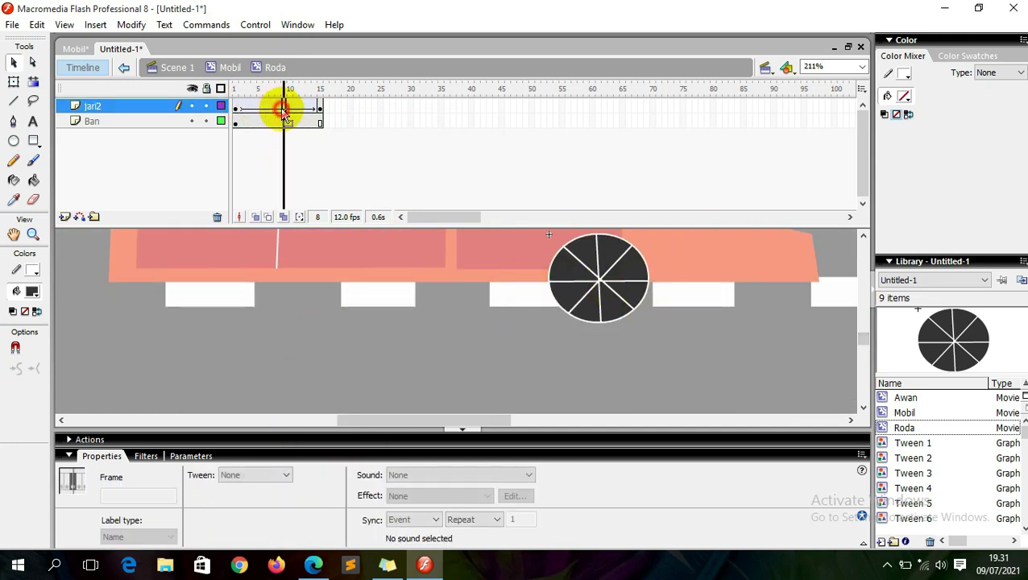
pyautogui.click(256, 520)
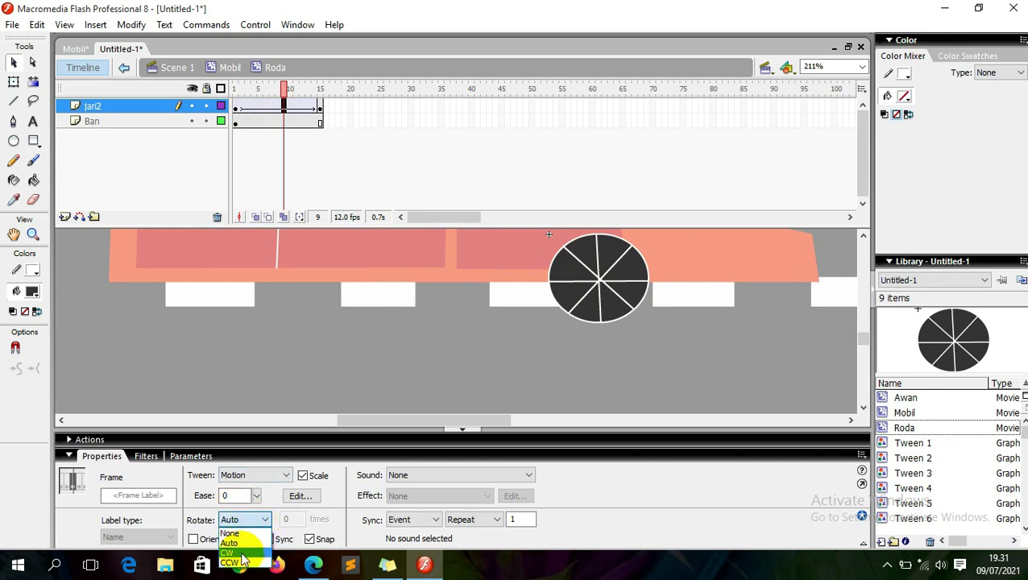
pyautogui.click(243, 554)
pyautogui.moveTo(240, 88); pyautogui.dragTo(271, 103)
# Step: In the Mobil clip, unlock the Badan Mobil layer and extend the Roda and Badan Mobil layers by inserting frames at frame 15
pyautogui.click(231, 68)
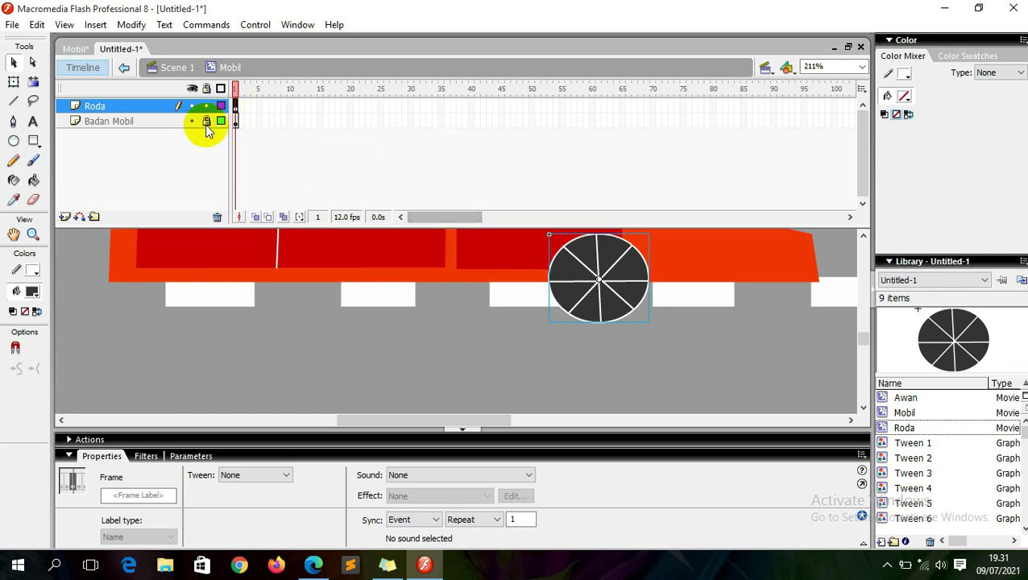
pyautogui.click(601, 272)
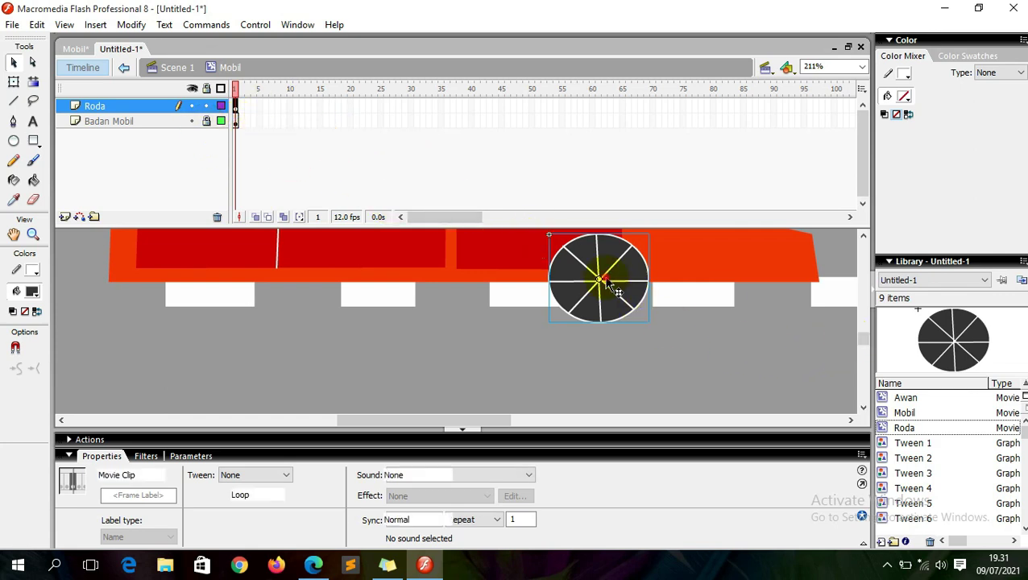
pyautogui.doubleClick(589, 276)
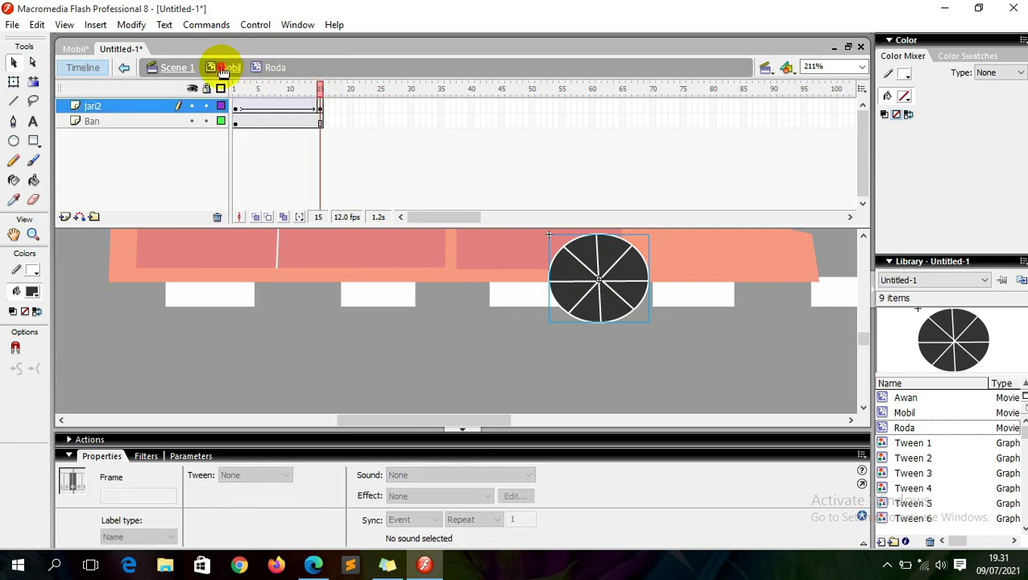
pyautogui.click(224, 67)
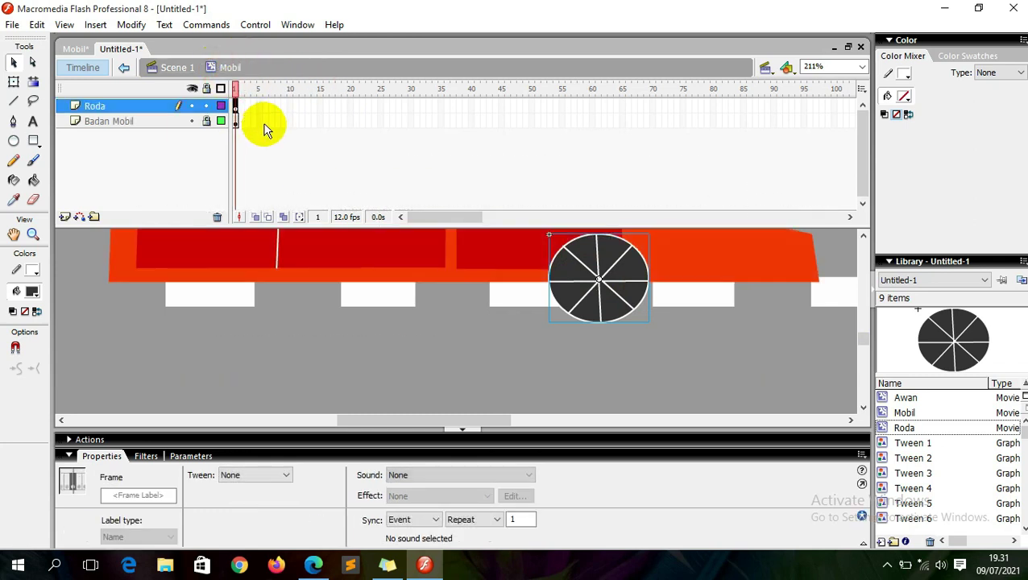
pyautogui.click(206, 121)
pyautogui.click(319, 105)
pyautogui.click(321, 121)
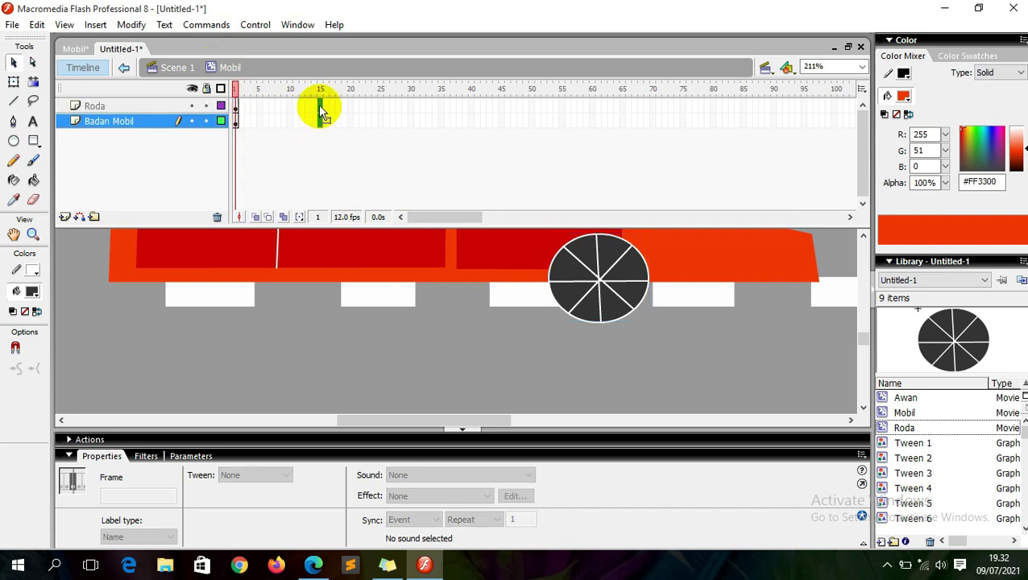
pyautogui.rightClick(320, 109)
pyautogui.click(336, 135)
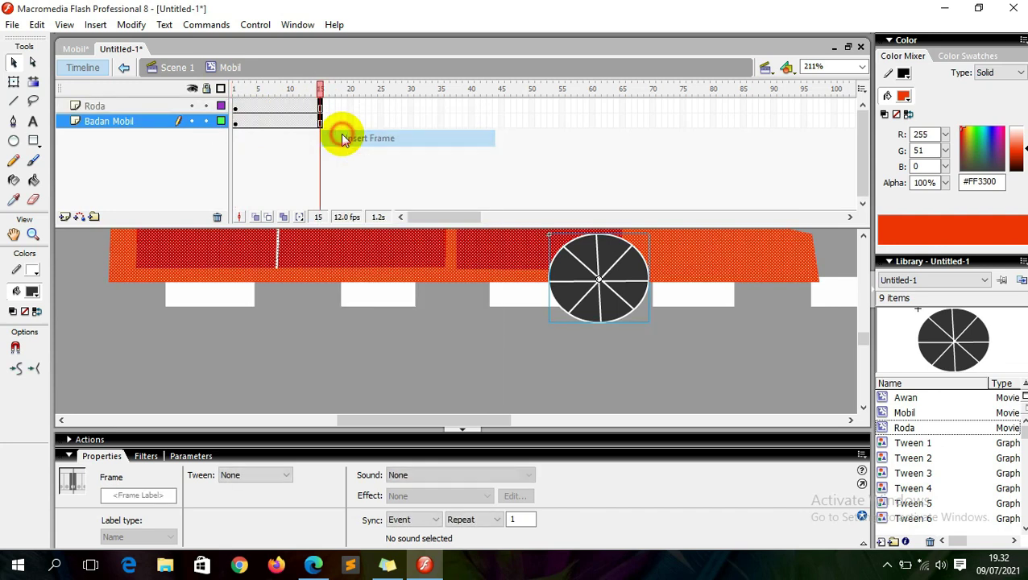
pyautogui.click(284, 91)
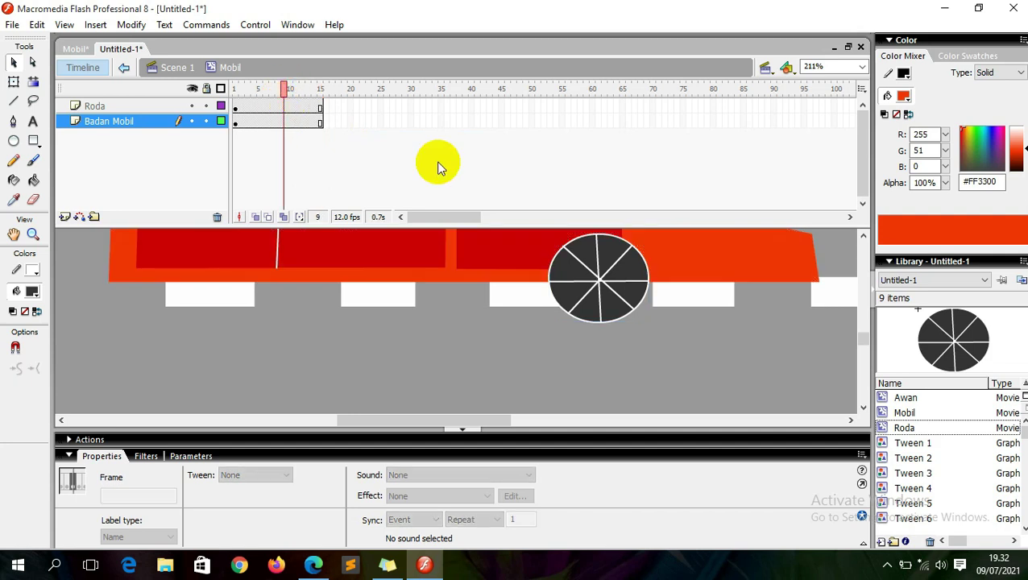
# Step: Duplicate the Roda symbol in the library and name the copy Roda 2
pyautogui.click(622, 280)
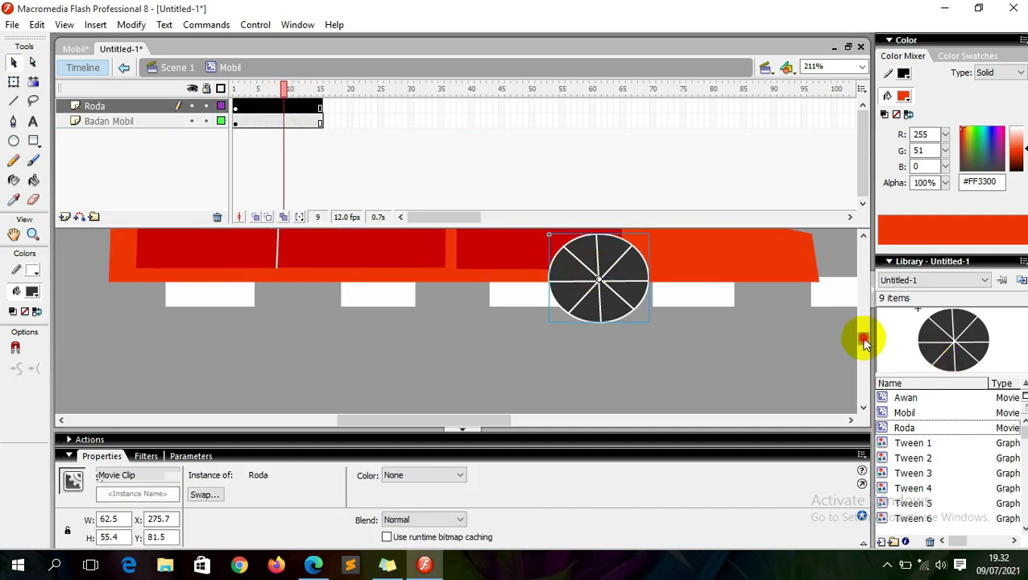
pyautogui.scroll(3, 866, 338)
pyautogui.scroll(-1, 866, 338)
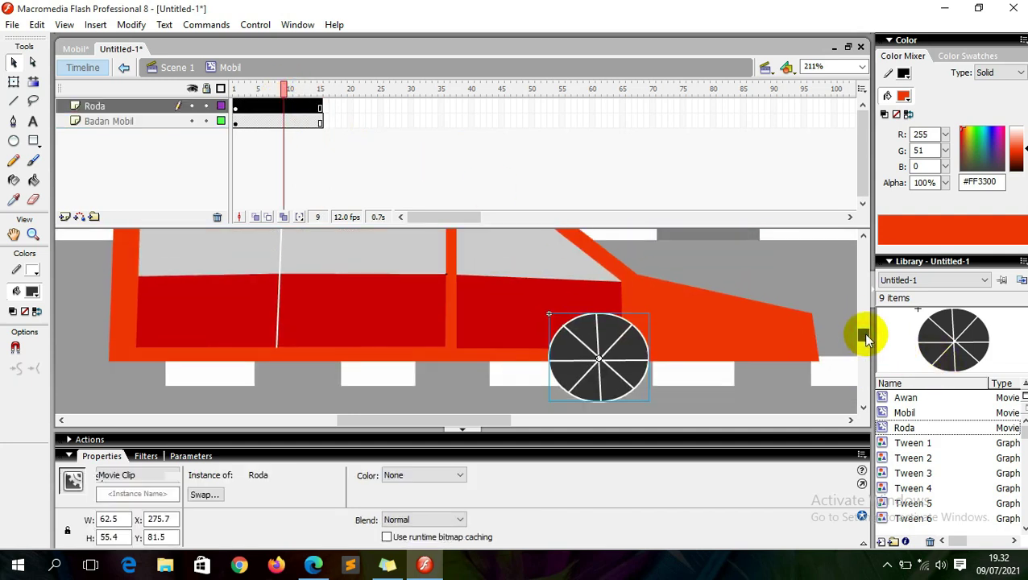
pyautogui.click(901, 429)
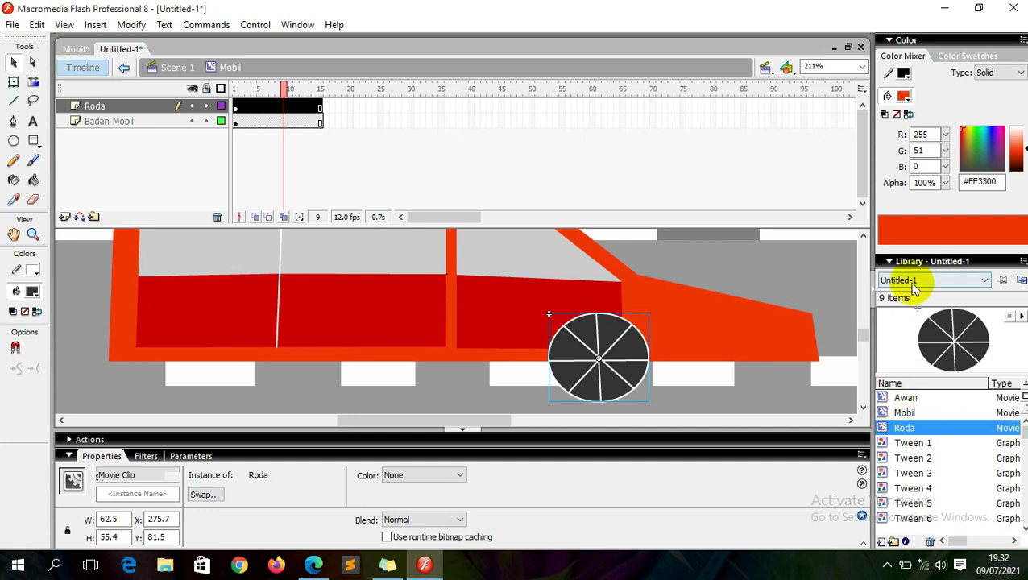
pyautogui.rightClick(904, 430)
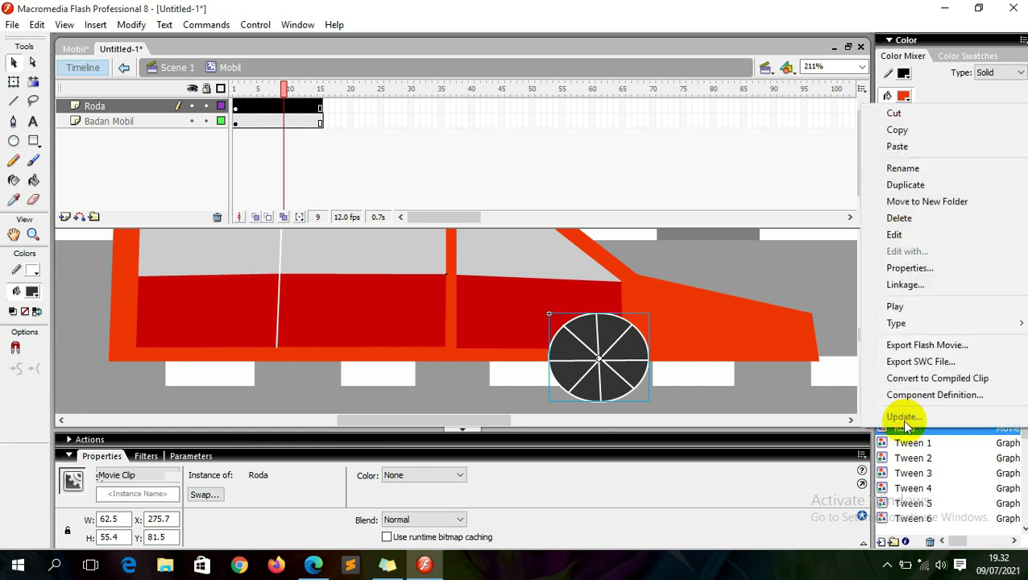
pyautogui.click(898, 184)
pyautogui.moveTo(483, 145); pyautogui.dragTo(443, 160)
pyautogui.write('2')
pyautogui.press('Return')
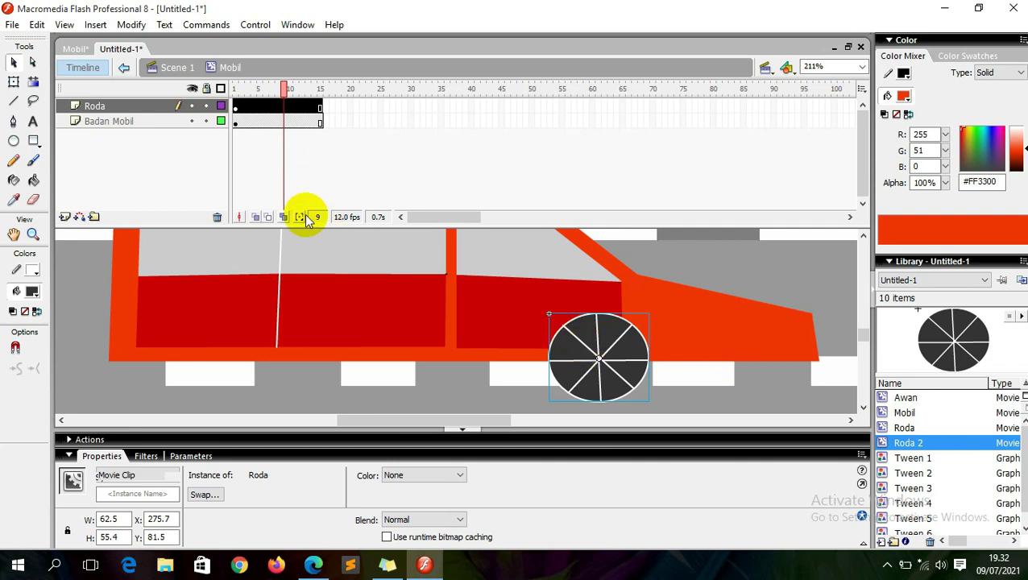
# Step: Place a Roda 2 instance as the car's rear wheel, level with the front wheel at about X 63, and return to Scene 1
pyautogui.moveTo(885, 429); pyautogui.dragTo(251, 365)
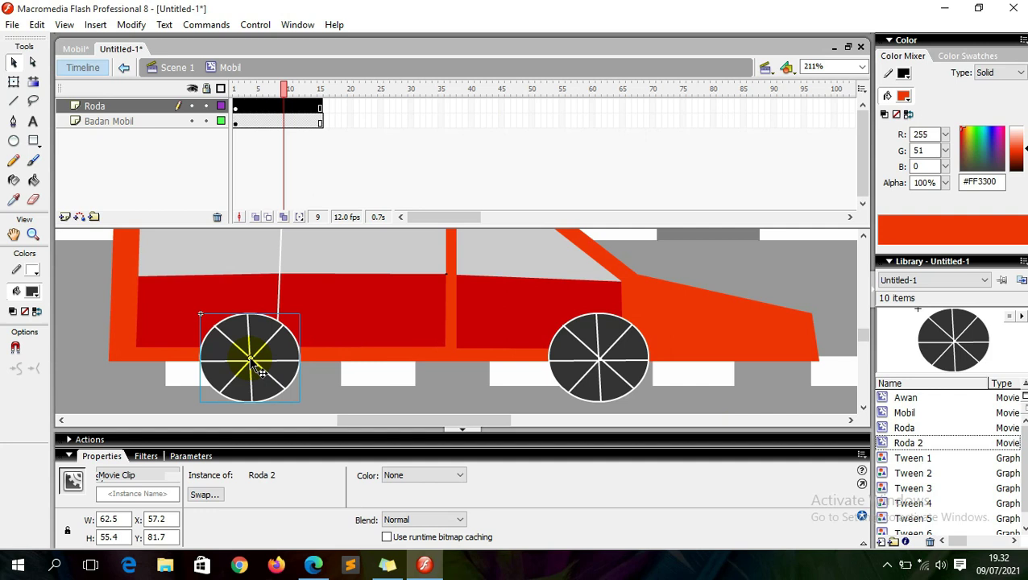
pyautogui.moveTo(276, 364); pyautogui.dragTo(286, 364)
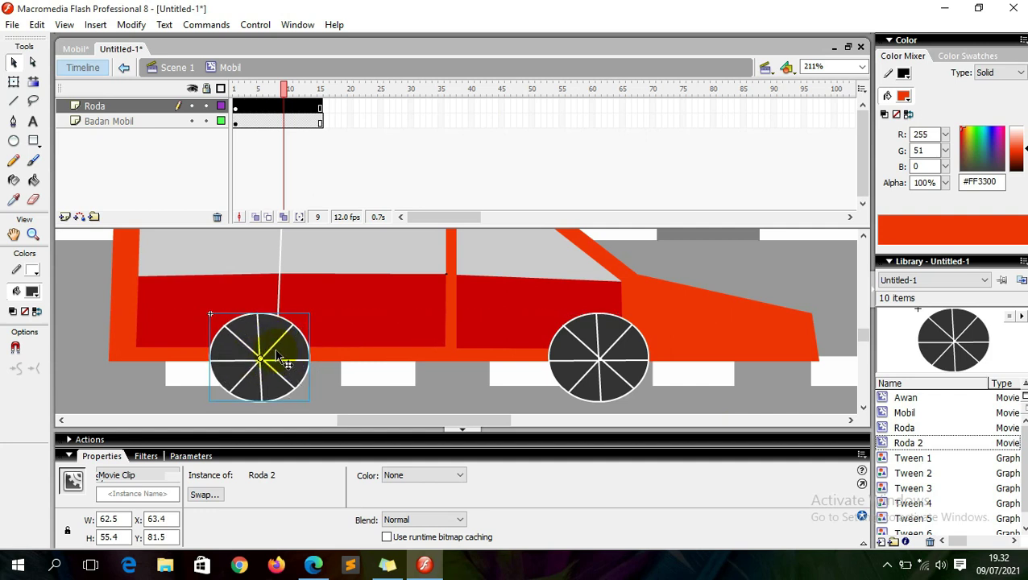
pyautogui.click(179, 69)
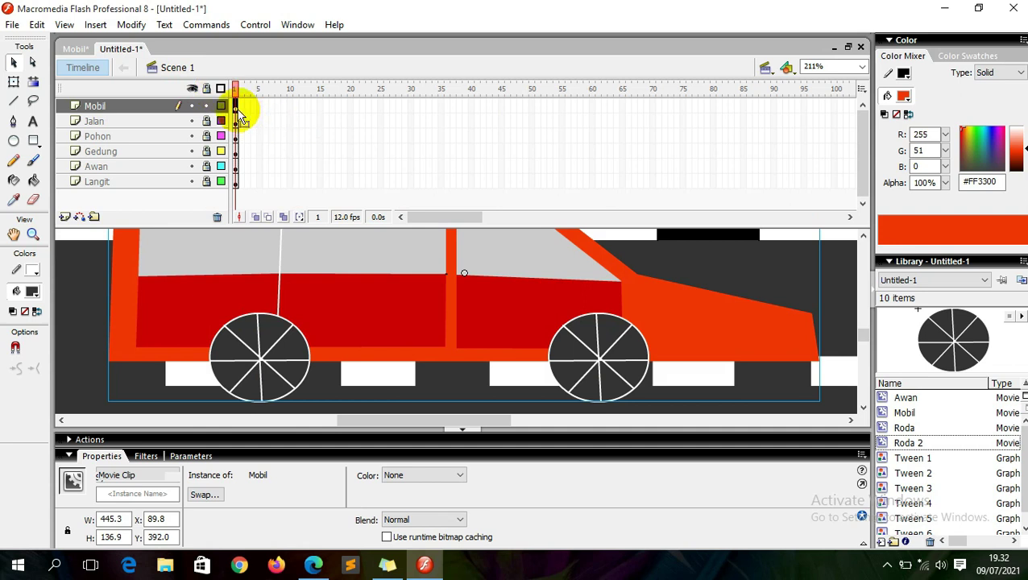
# Step: Test the movie to preview the car's rotating wheels, and close the preview
pyautogui.click(259, 107)
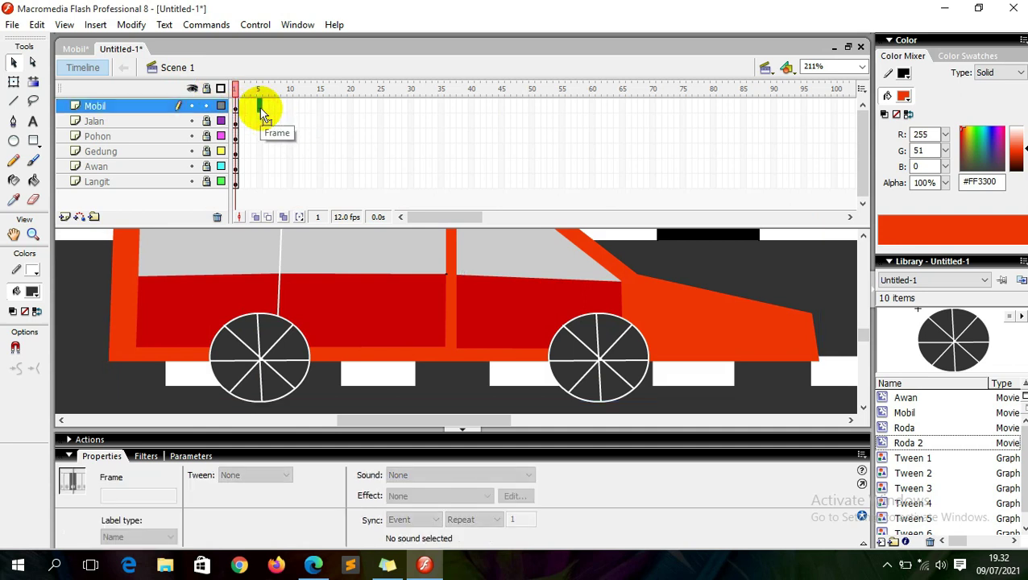
pyautogui.hotkey('ctrl', 'Return')
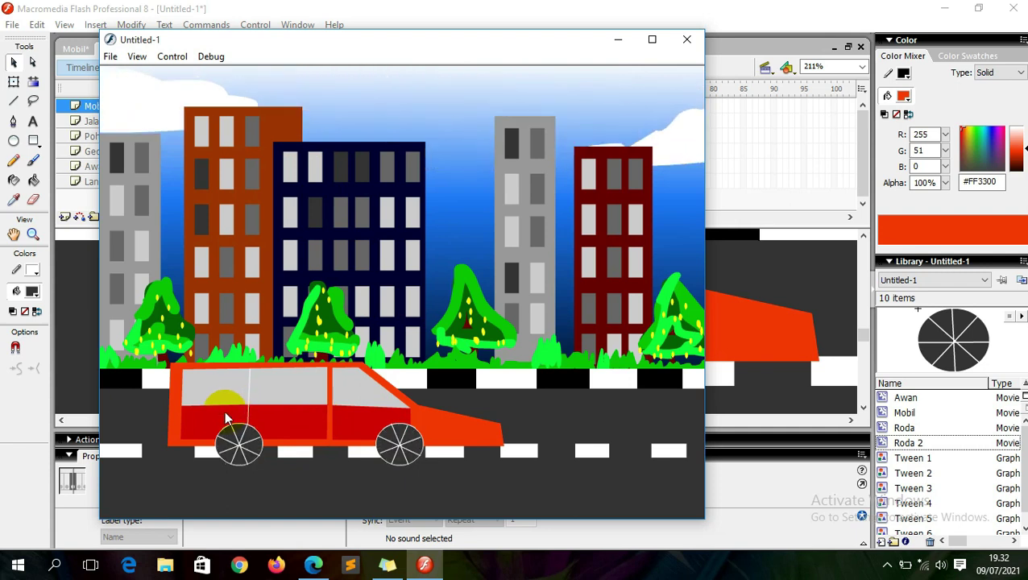
pyautogui.click(684, 38)
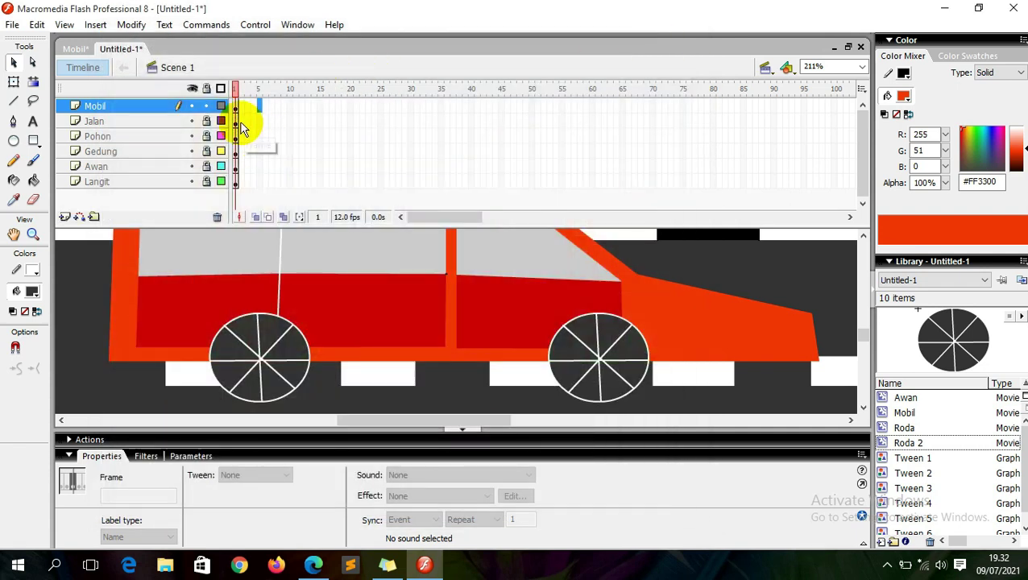
# Step: Open the Mobil clip to examine the first frames of the Roda and Badan Mobil layers, and return to Scene 1
pyautogui.click(331, 314)
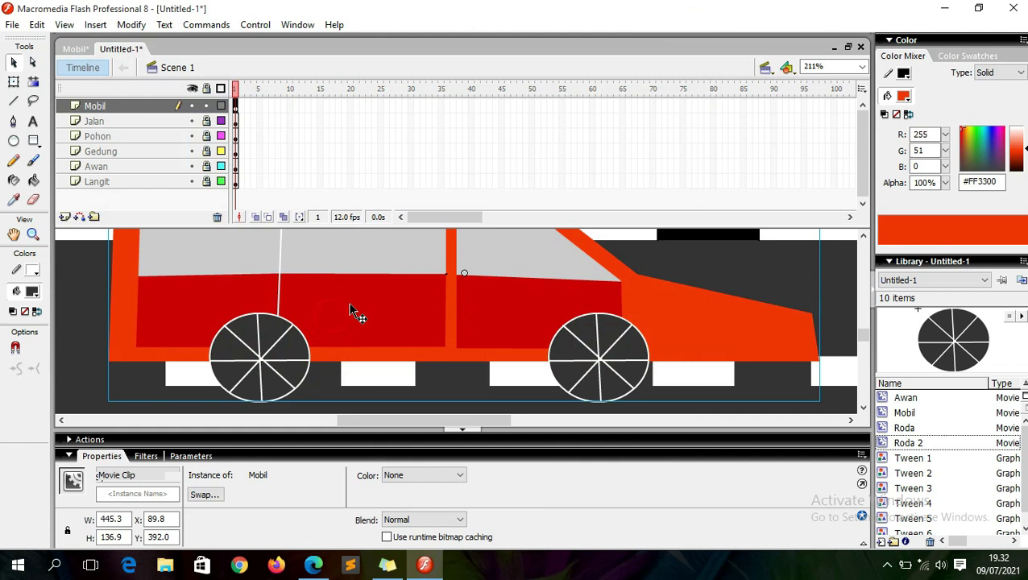
pyautogui.click(464, 435)
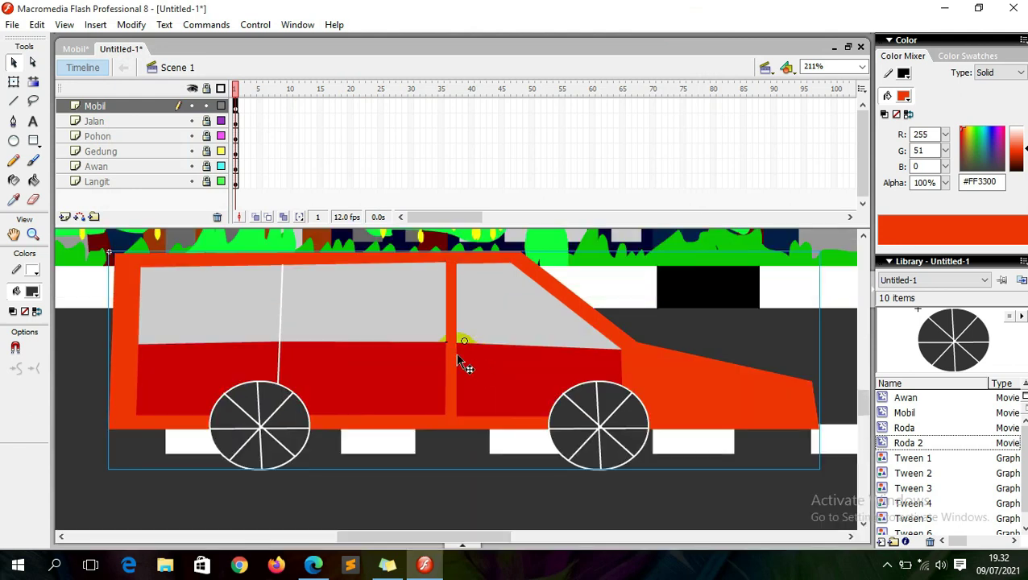
pyautogui.doubleClick(457, 360)
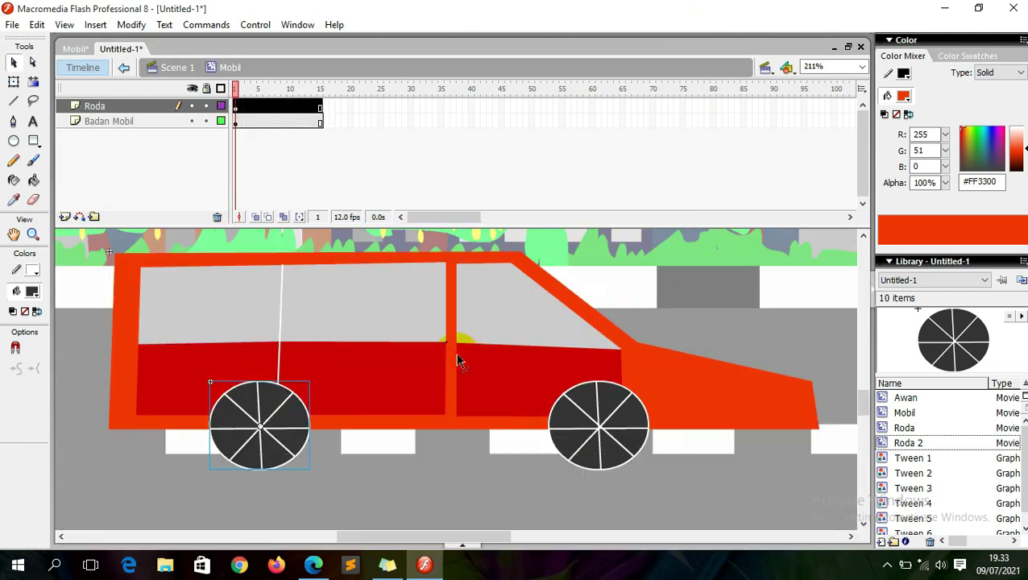
pyautogui.click(238, 121)
pyautogui.click(242, 106)
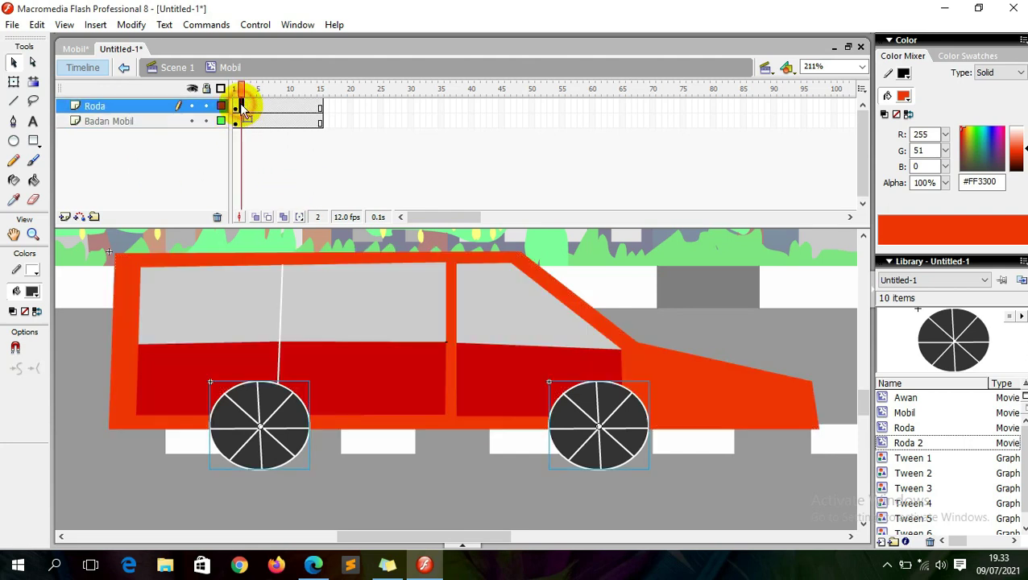
pyautogui.click(238, 122)
pyautogui.click(237, 106)
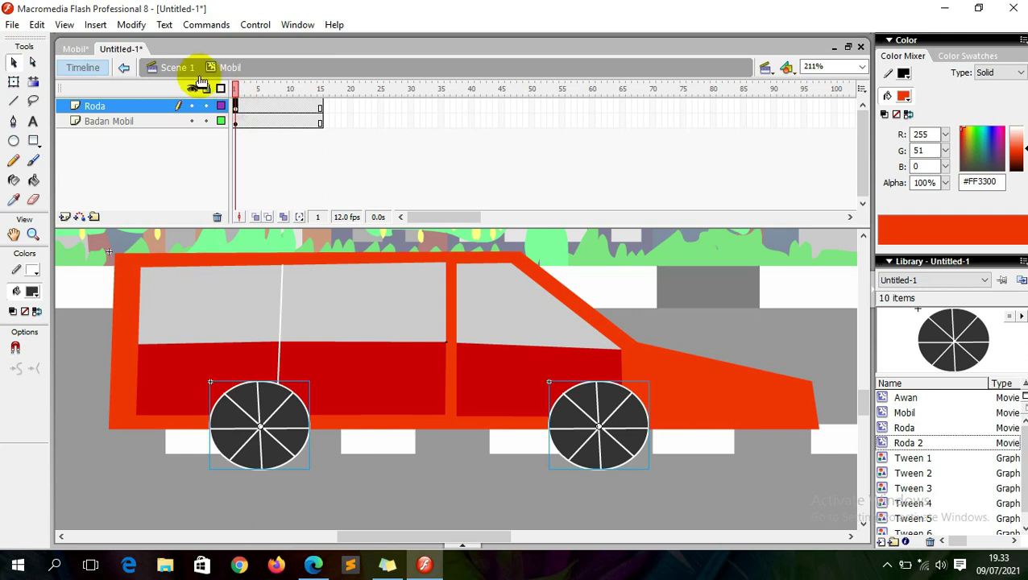
pyautogui.click(186, 69)
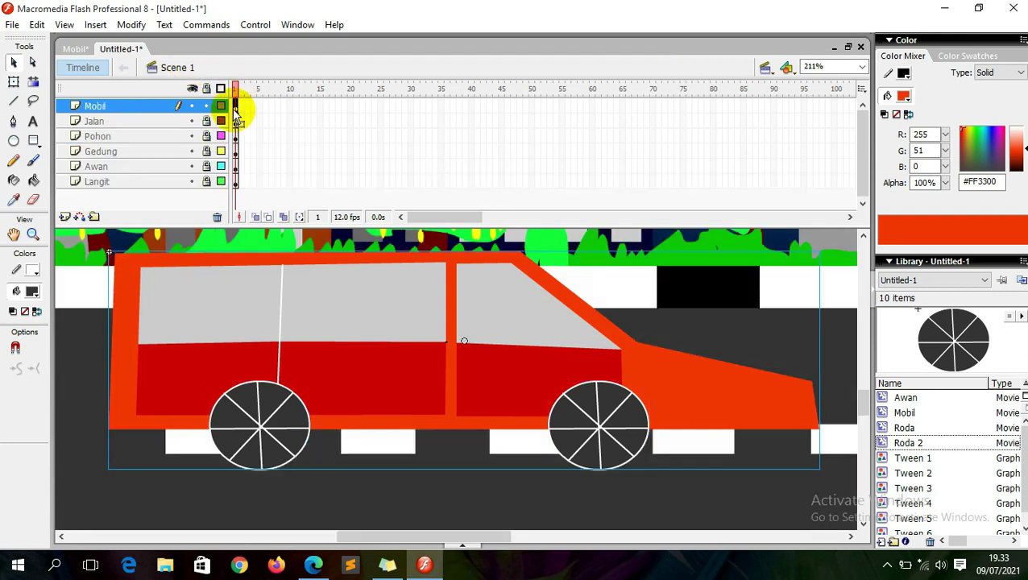
# Step: Zoom the stage out to 53% to view the whole city scene around the car
pyautogui.click(388, 288)
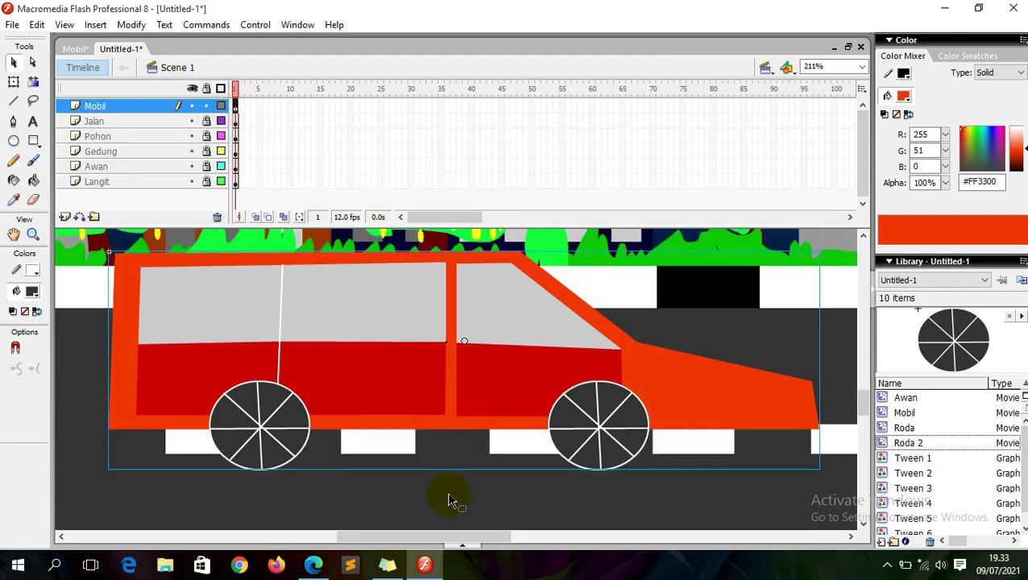
pyautogui.click(162, 300)
pyautogui.click(33, 233)
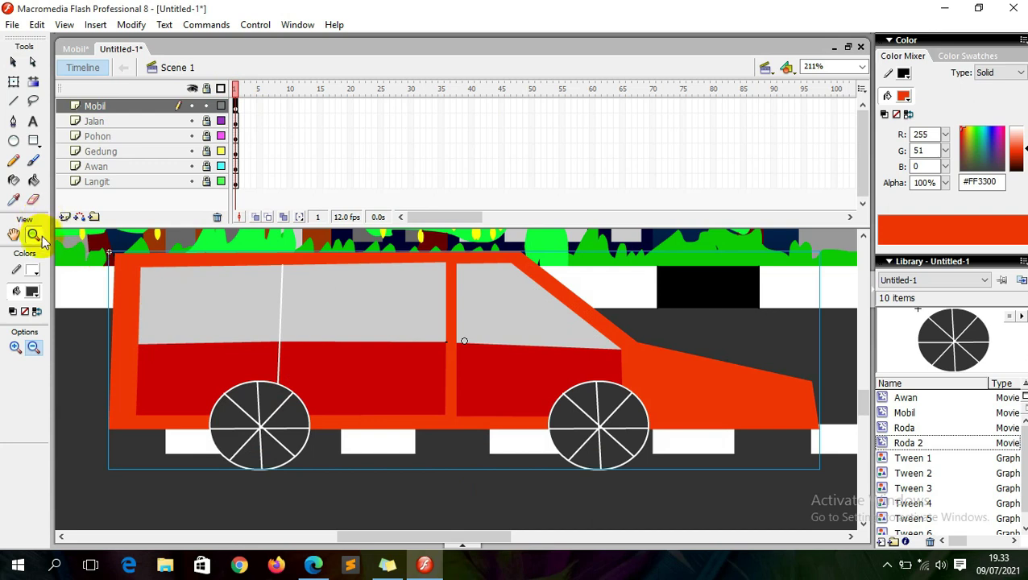
pyautogui.click(525, 380)
pyautogui.click(525, 377)
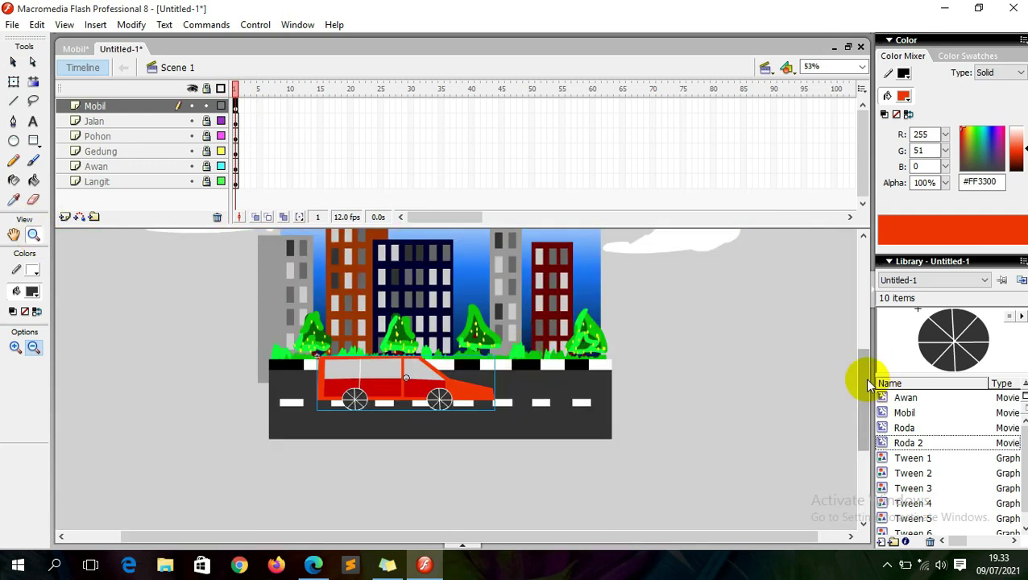
# Step: Unlock all layers and move the car level with the road to just outside its left end
pyautogui.moveTo(867, 380); pyautogui.dragTo(869, 372)
pyautogui.click(13, 63)
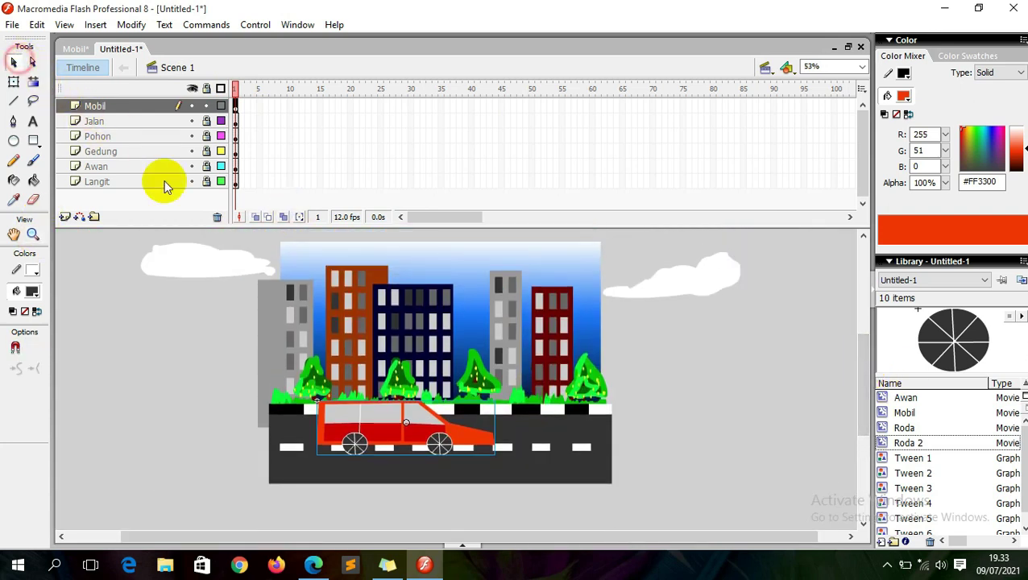
pyautogui.click(206, 89)
pyautogui.click(206, 89)
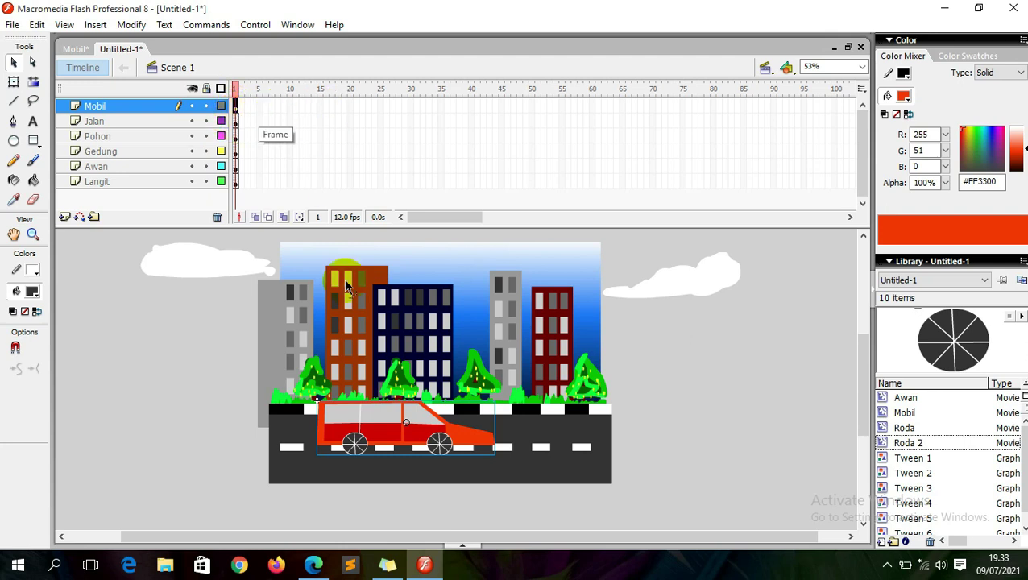
pyautogui.moveTo(393, 415); pyautogui.dragTo(167, 417)
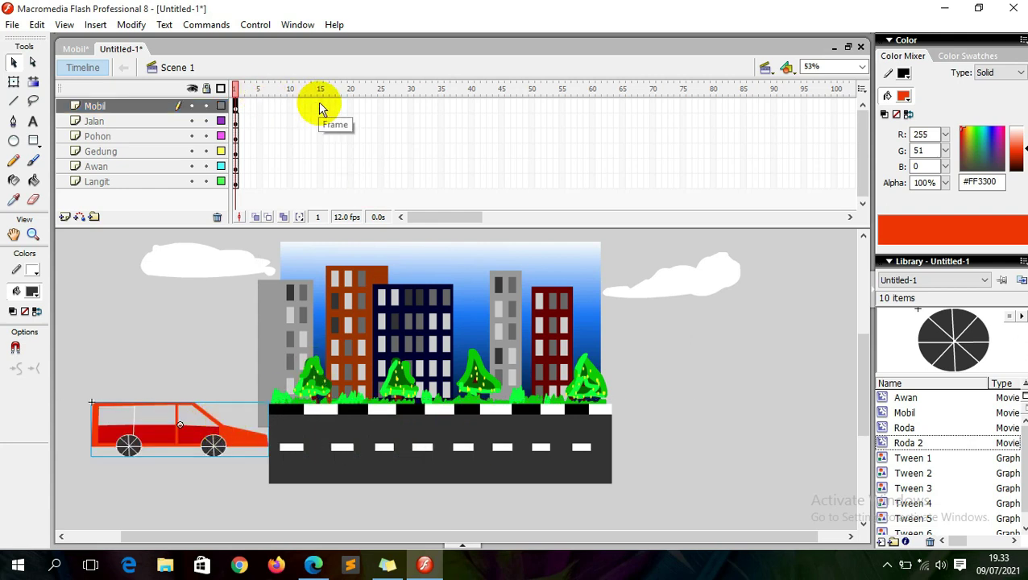
# Step: Insert a keyframe at frame 15 of the Mobil layer
pyautogui.click(318, 101)
pyautogui.rightClick(320, 102)
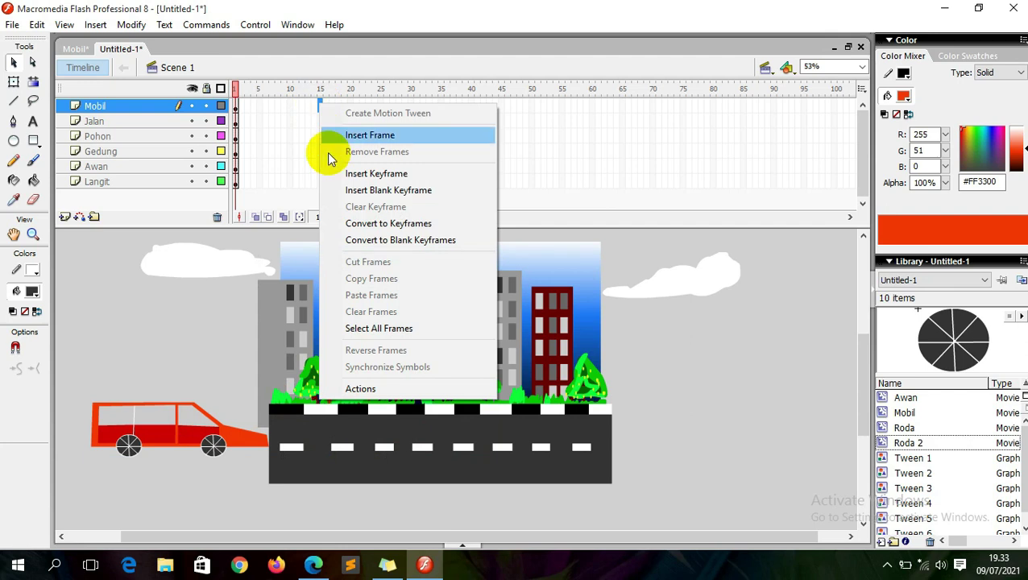
pyautogui.click(335, 175)
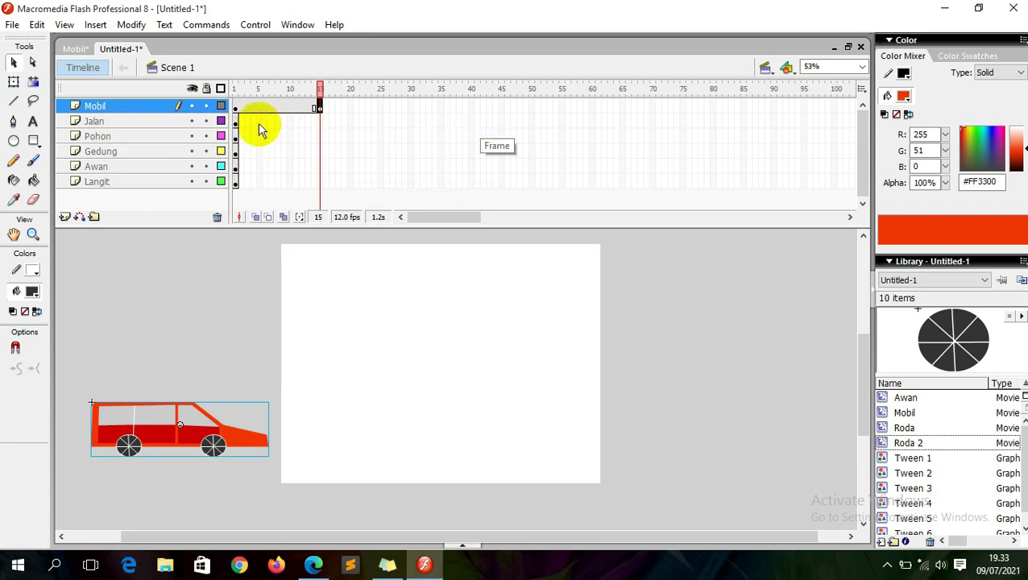
# Step: Extend the Jalan, Pohon, Gedung, Awan and Langit layers to frame 45
pyautogui.click(115, 124)
pyautogui.click(103, 137)
pyautogui.click(103, 153)
pyautogui.click(100, 166)
pyautogui.click(98, 181)
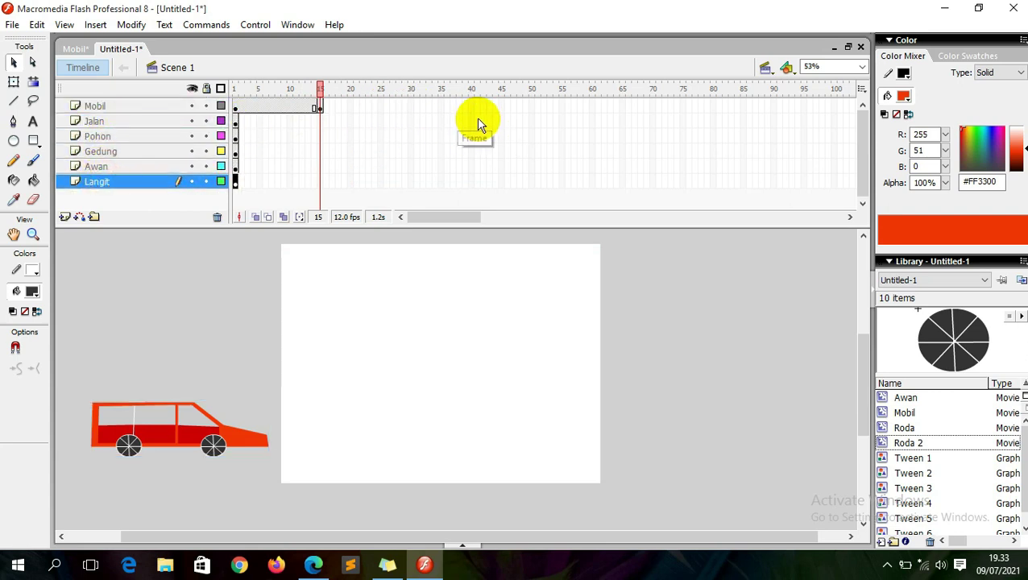
pyautogui.moveTo(498, 116); pyautogui.dragTo(502, 179)
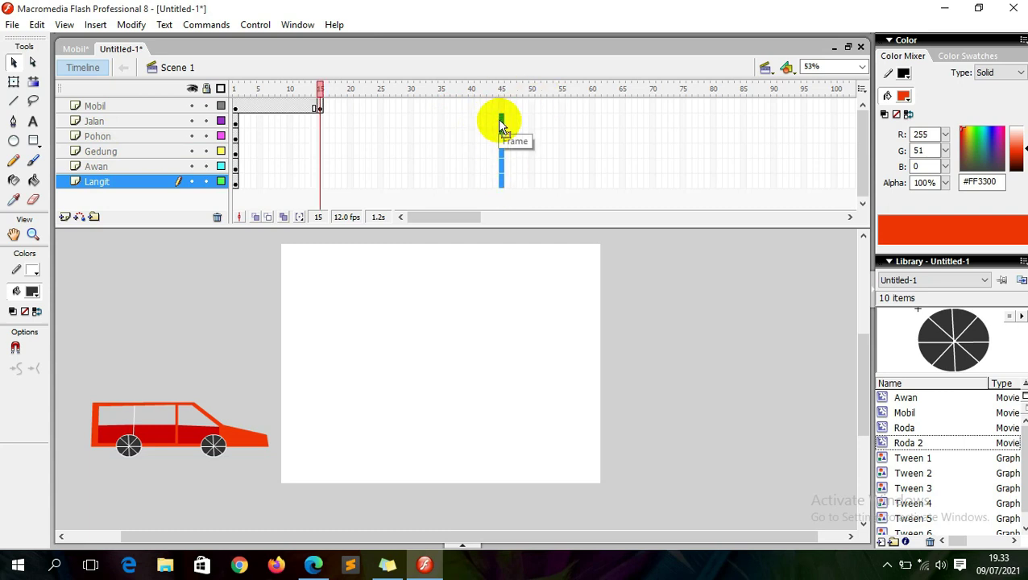
pyautogui.rightClick(500, 121)
pyautogui.click(519, 151)
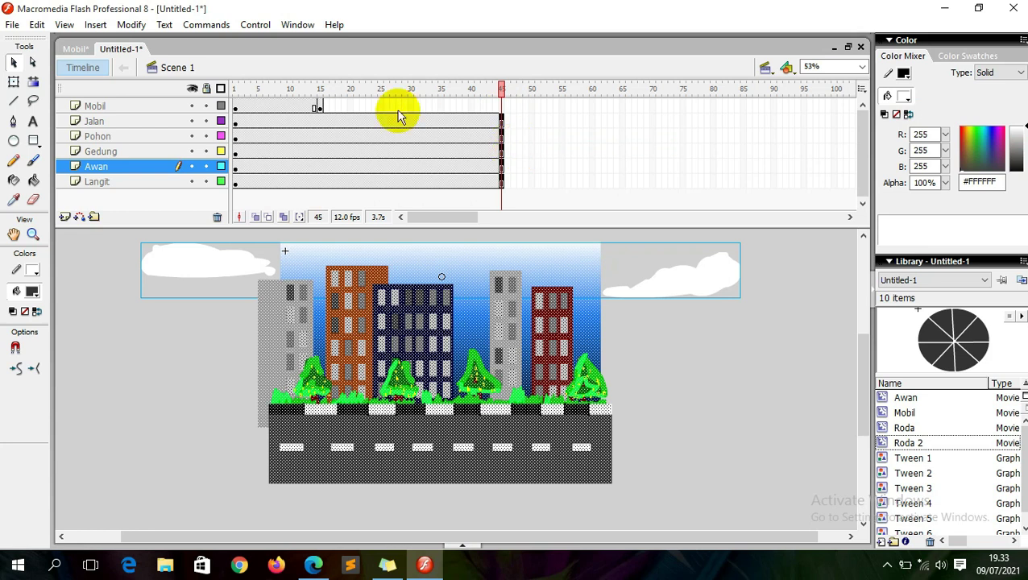
# Step: Create a motion tween on the Mobil layer from frame 1 to 15, with the car past the road's right end at frame 15
pyautogui.click(320, 90)
pyautogui.click(320, 106)
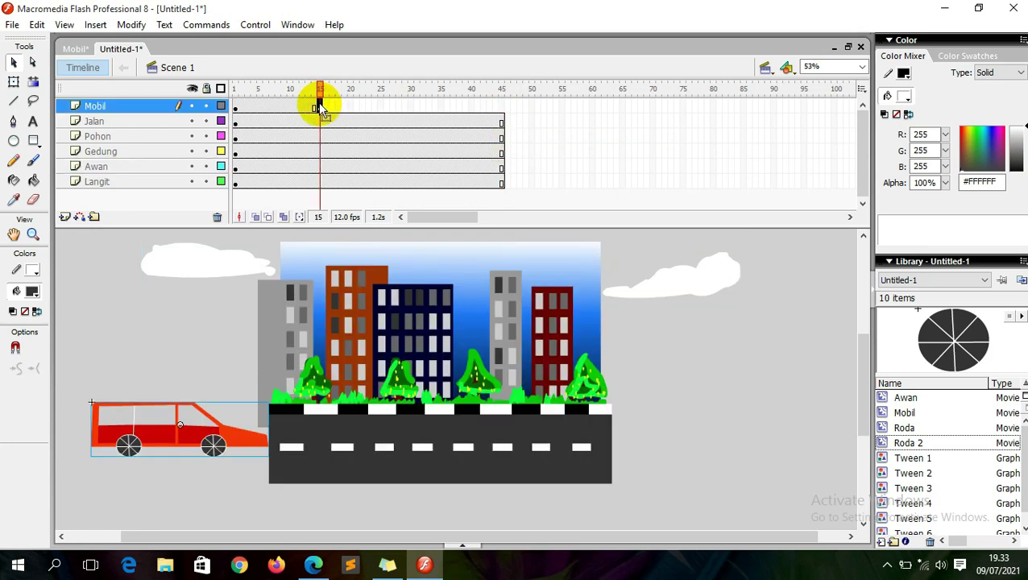
pyautogui.rightClick(276, 110)
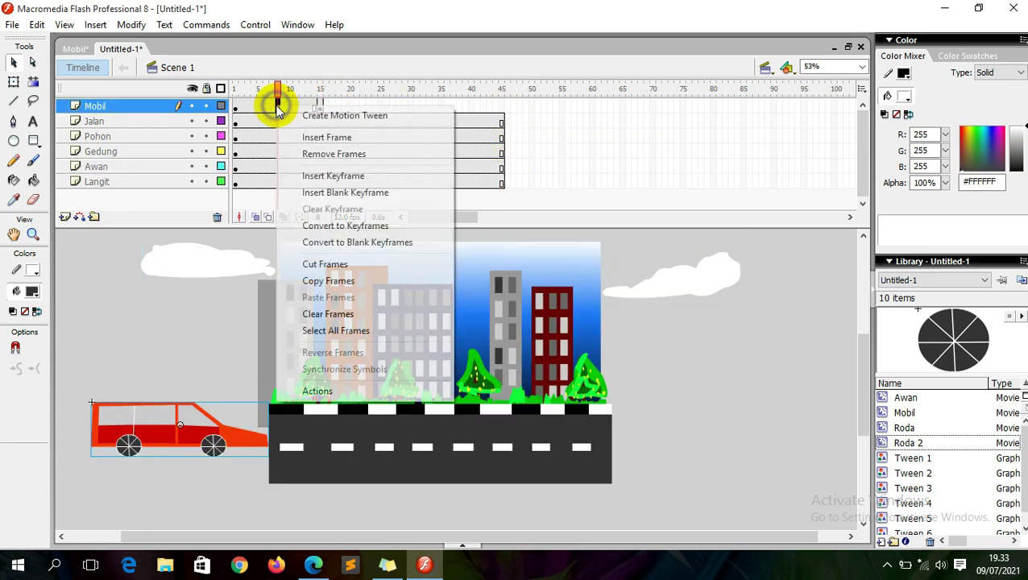
pyautogui.click(317, 117)
pyautogui.click(320, 109)
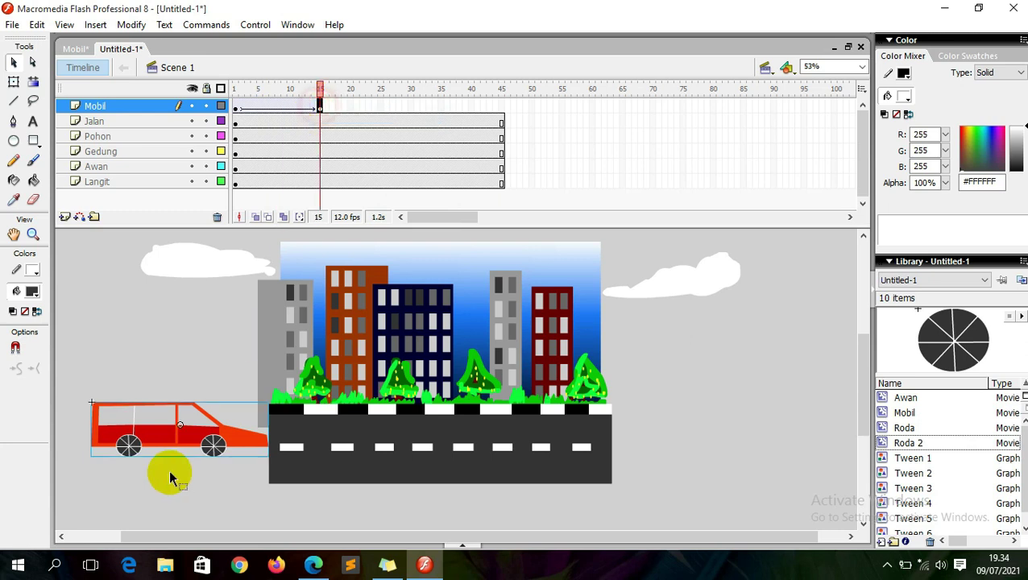
pyautogui.moveTo(144, 430); pyautogui.dragTo(669, 435)
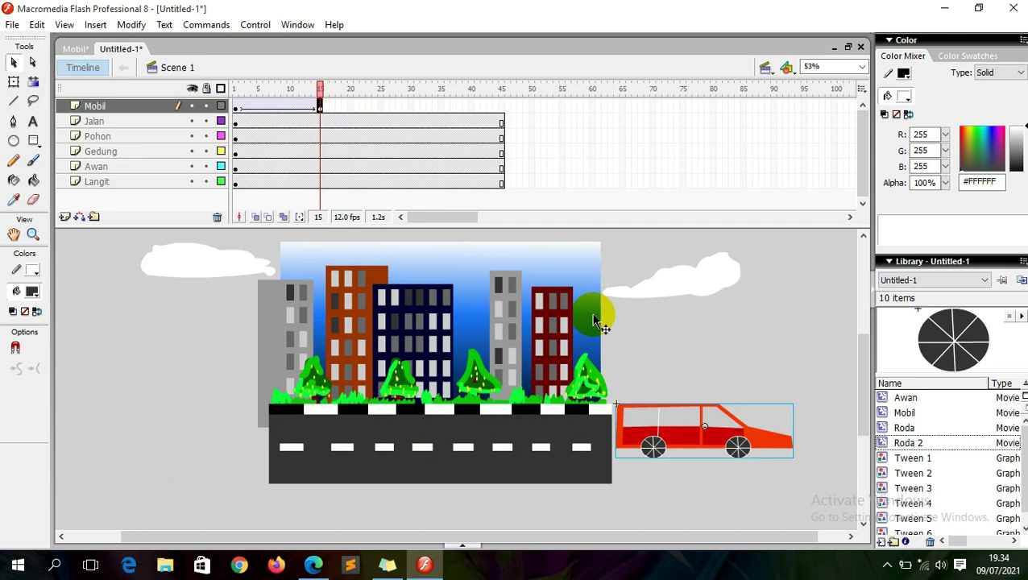
# Step: Insert a keyframe at frame 45 of the Mobil layer and create a motion tween from frame 15 to it
pyautogui.rightClick(501, 107)
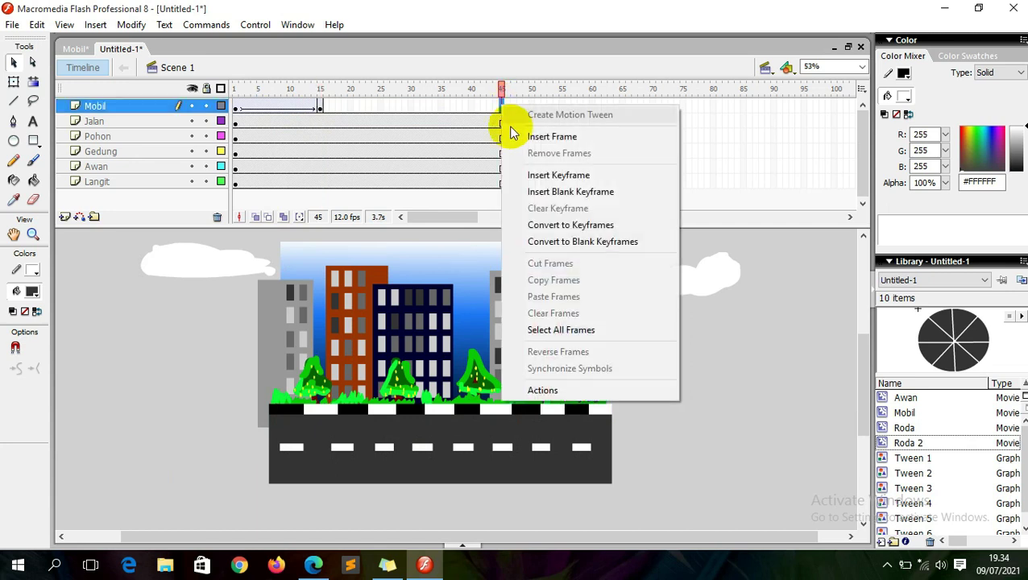
pyautogui.click(528, 175)
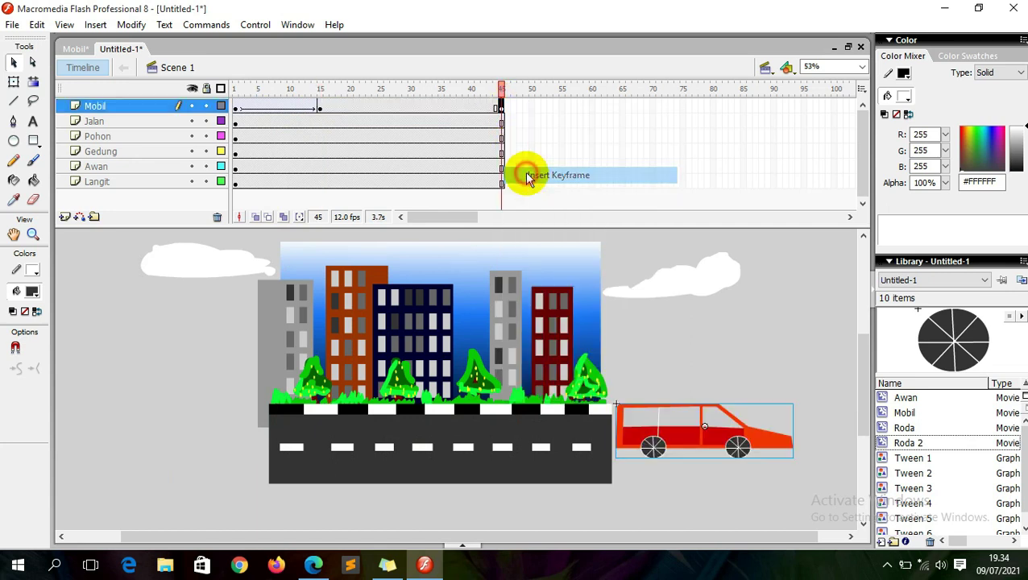
pyautogui.rightClick(486, 107)
pyautogui.click(493, 108)
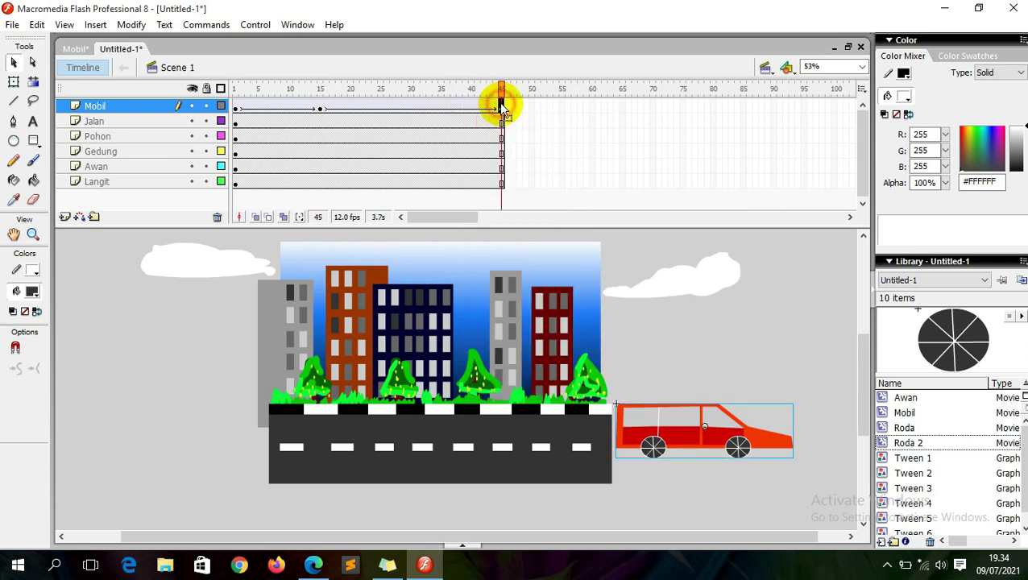
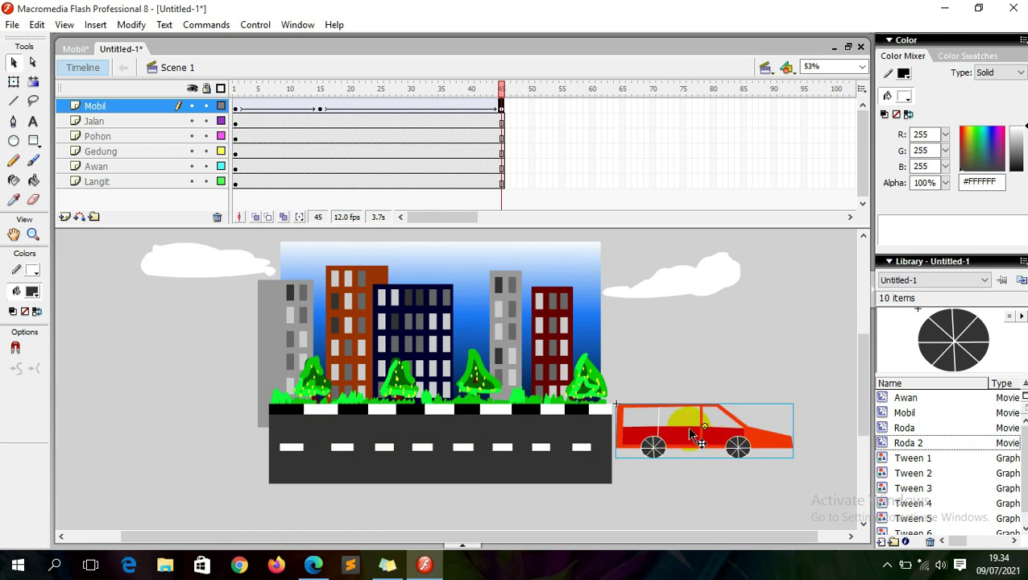
# Step: Flip the car horizontally at frame 45, move it past the road's left end, and scrub the timeline to check the tween
pyautogui.moveTo(264, 89); pyautogui.dragTo(498, 103)
pyautogui.click(501, 105)
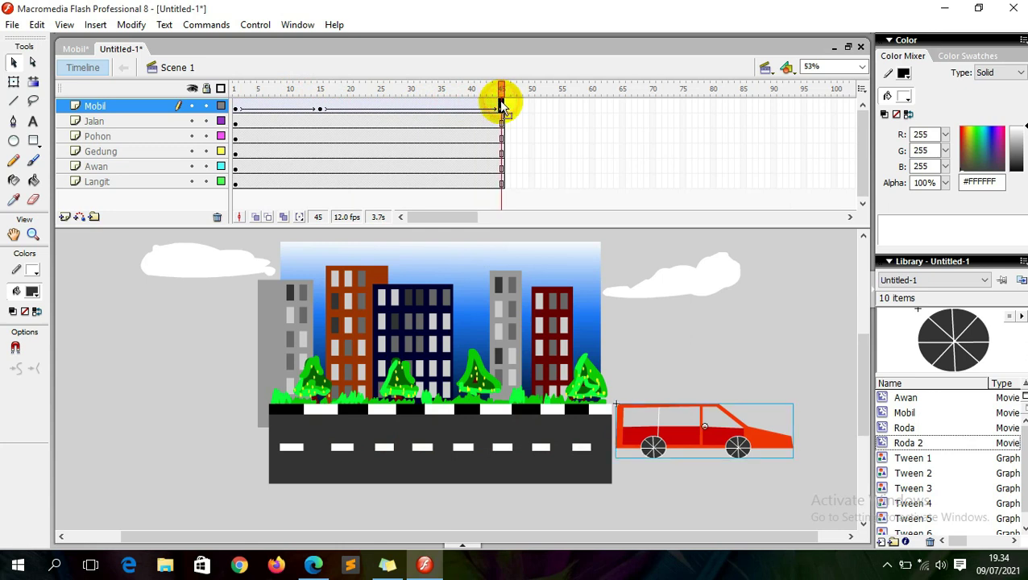
pyautogui.click(14, 84)
pyautogui.click(654, 420)
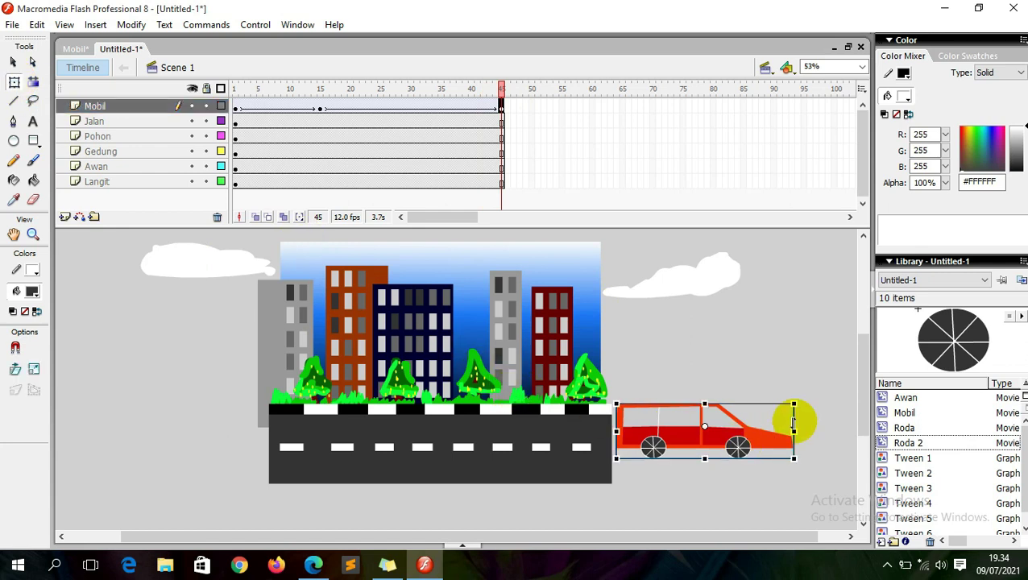
pyautogui.moveTo(793, 431); pyautogui.dragTo(616, 430)
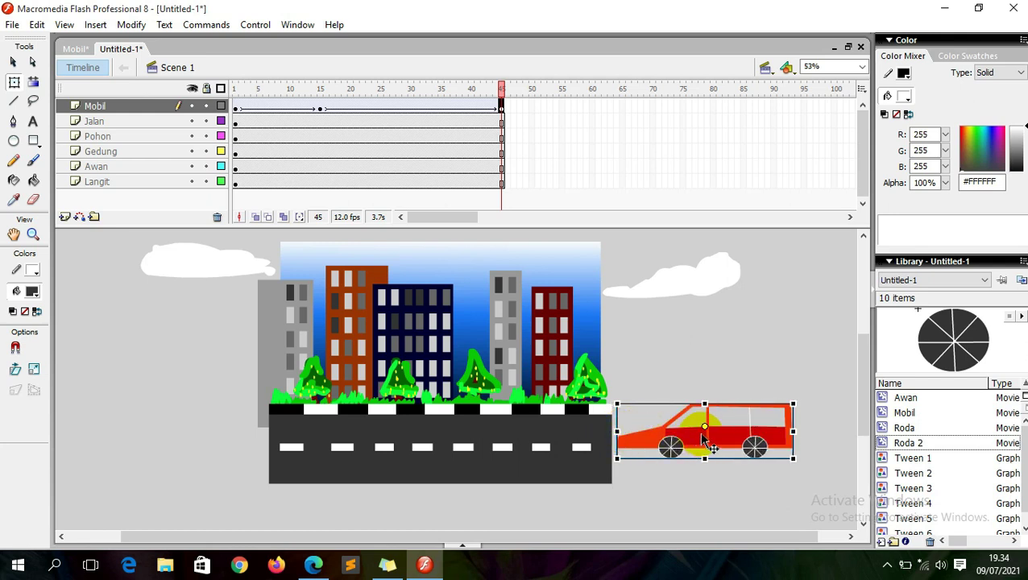
pyautogui.click(12, 63)
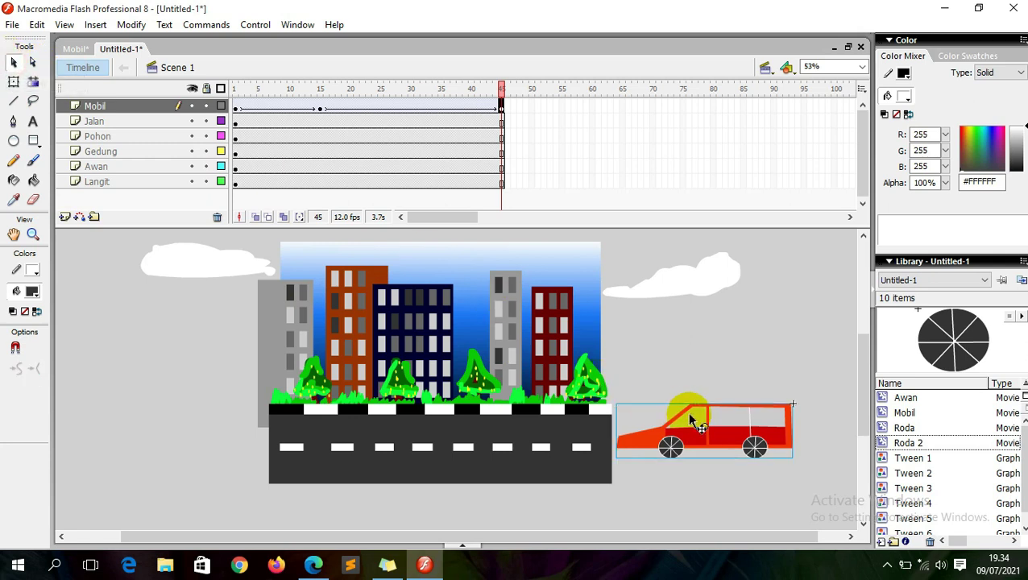
pyautogui.moveTo(735, 433); pyautogui.dragTo(202, 457)
pyautogui.moveTo(234, 87); pyautogui.dragTo(382, 107)
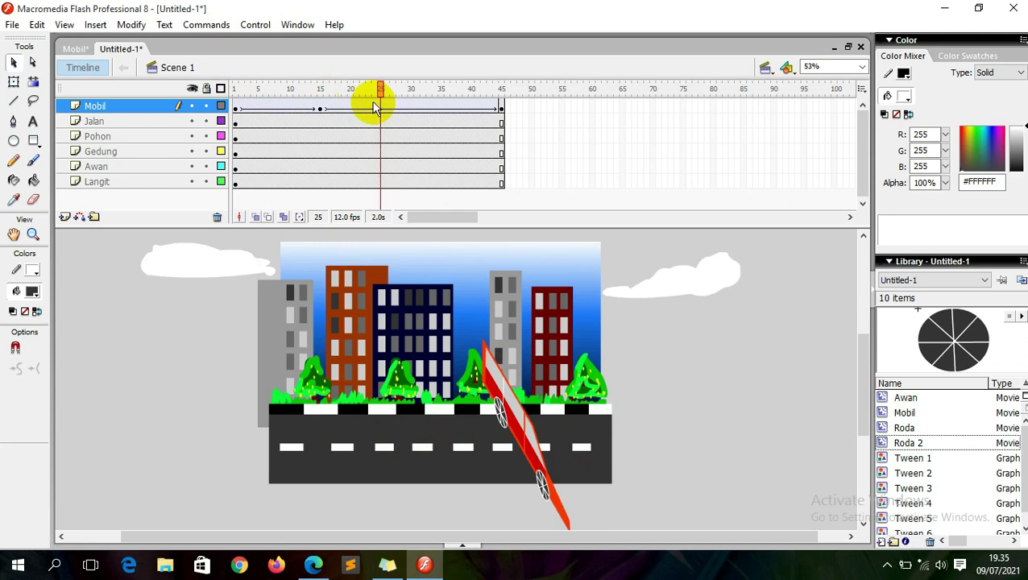
# Step: Undo the car's flip and move at frame 45, and remove the Mobil tween between frames 15 and 45
pyautogui.press('Return')
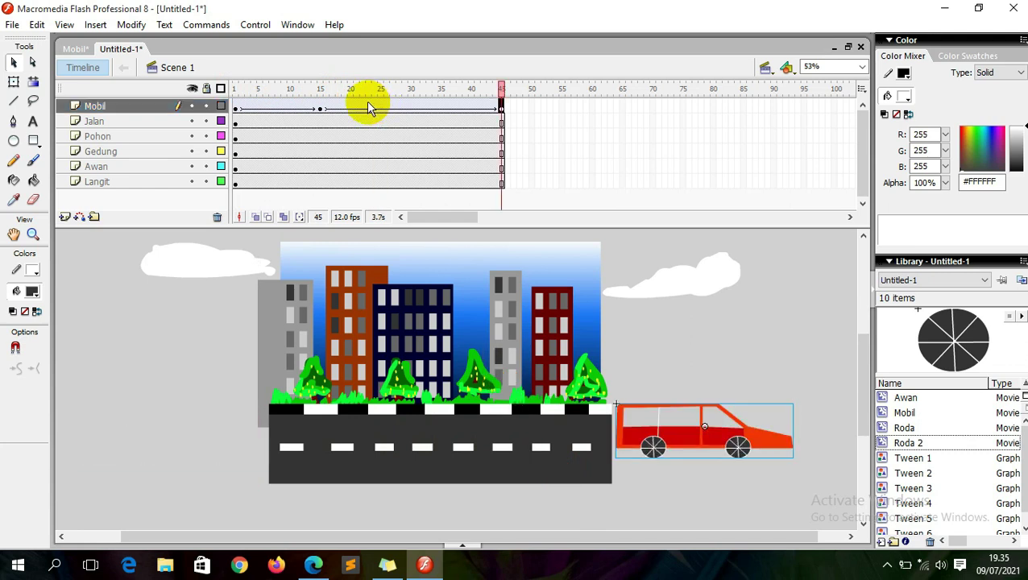
pyautogui.click(366, 101)
pyautogui.press(',')
pyautogui.press(',')
pyautogui.press(',')
pyautogui.press(',')
pyautogui.press(',')
pyautogui.press(',')
pyautogui.click(419, 109)
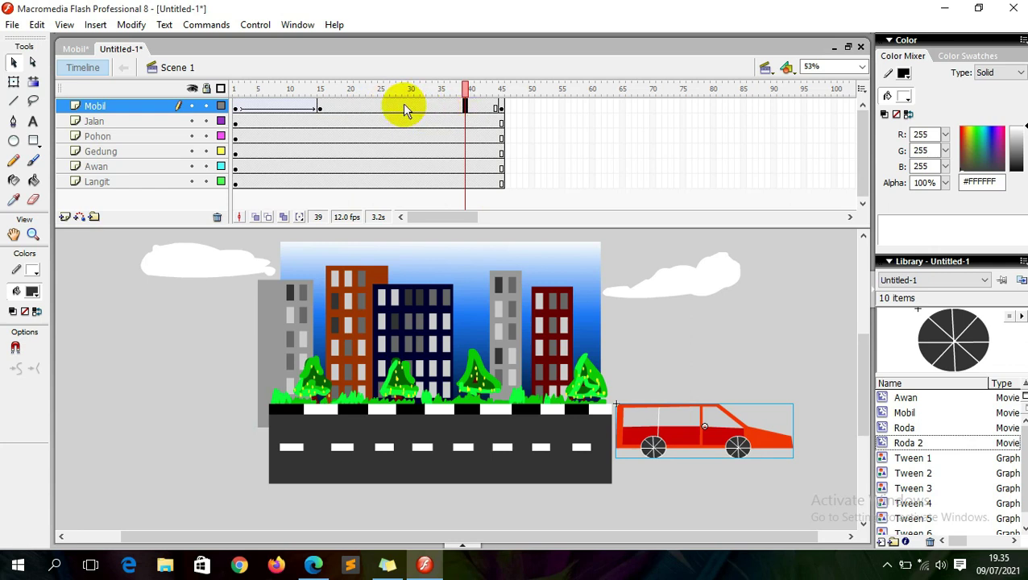
# Step: Insert a keyframe at frame 20 of the Mobil layer
pyautogui.click(353, 107)
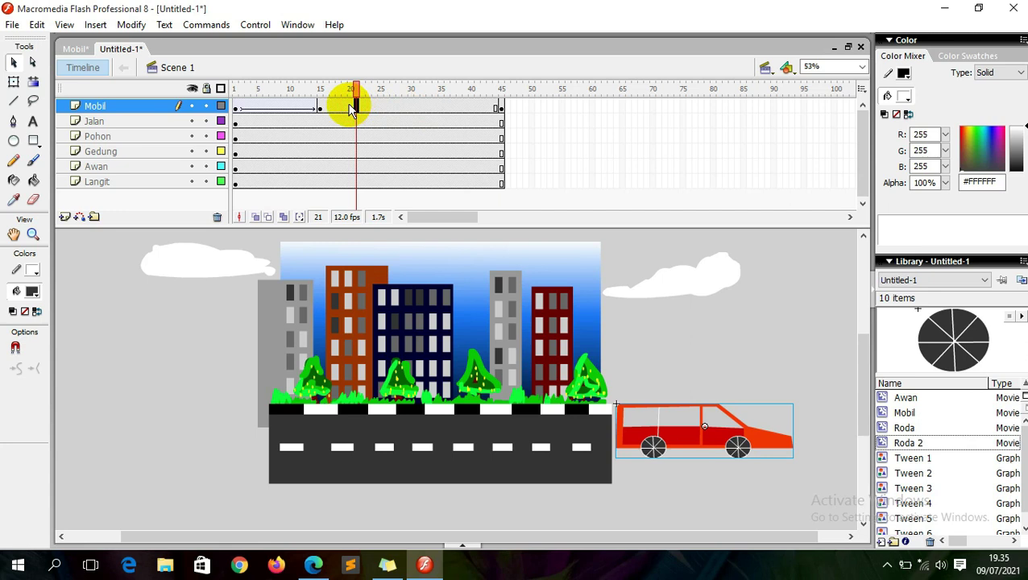
pyautogui.rightClick(349, 109)
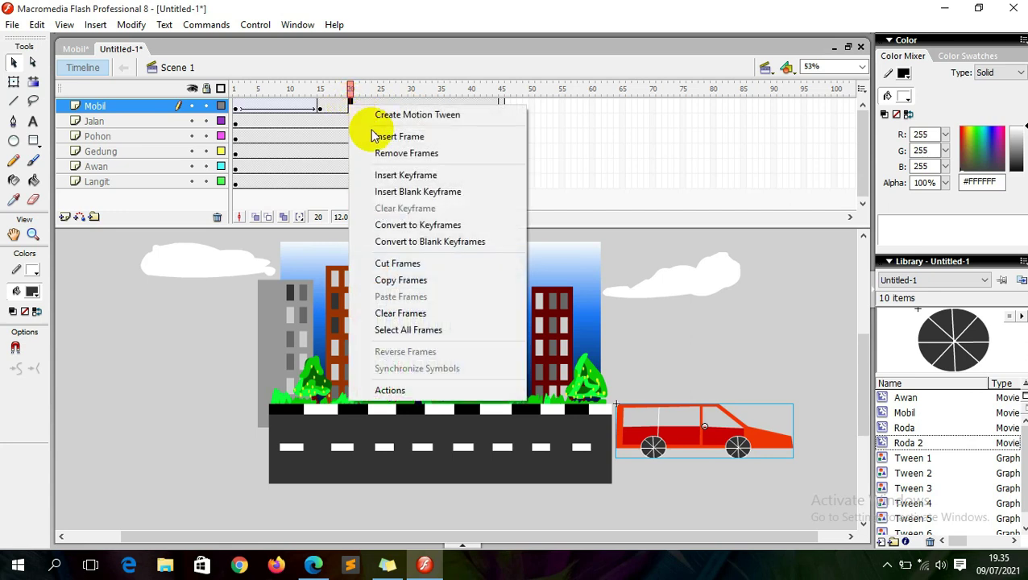
pyautogui.click(395, 177)
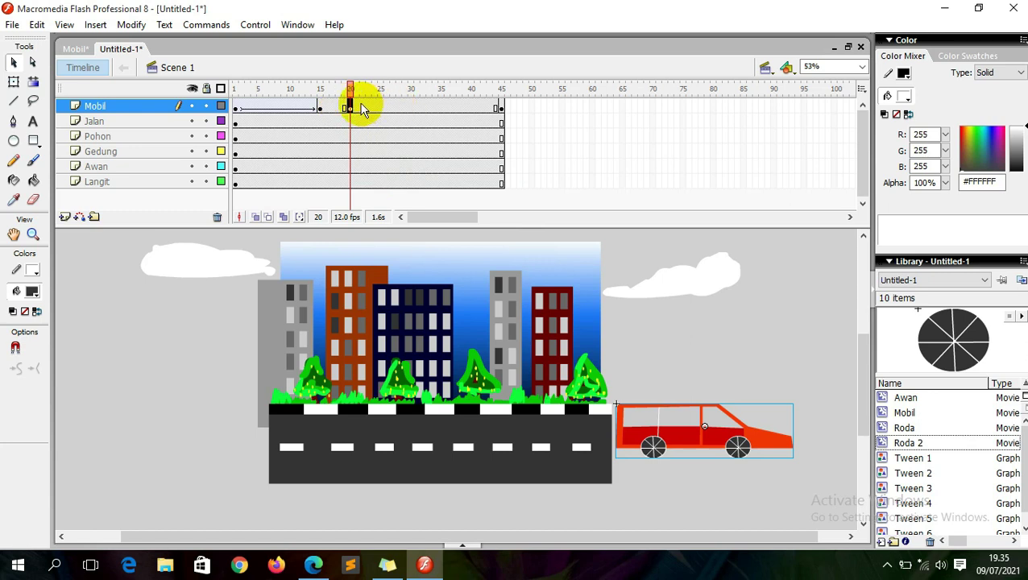
# Step: Flip the car horizontally at frame 20 of the Mobil layer so it faces left
pyautogui.click(500, 103)
pyautogui.click(429, 106)
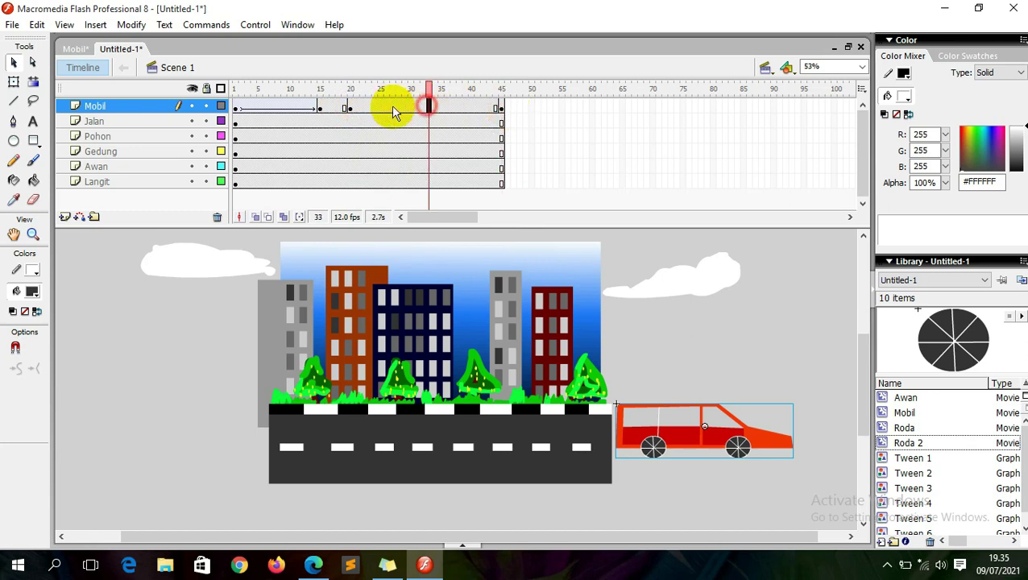
pyautogui.click(351, 108)
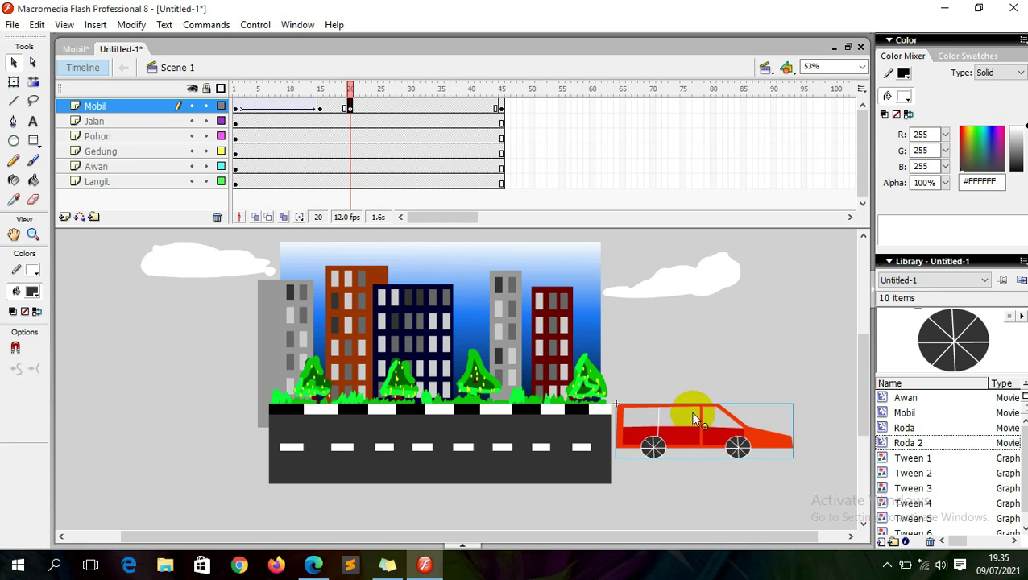
pyautogui.press('q')
pyautogui.moveTo(795, 432); pyautogui.dragTo(618, 433)
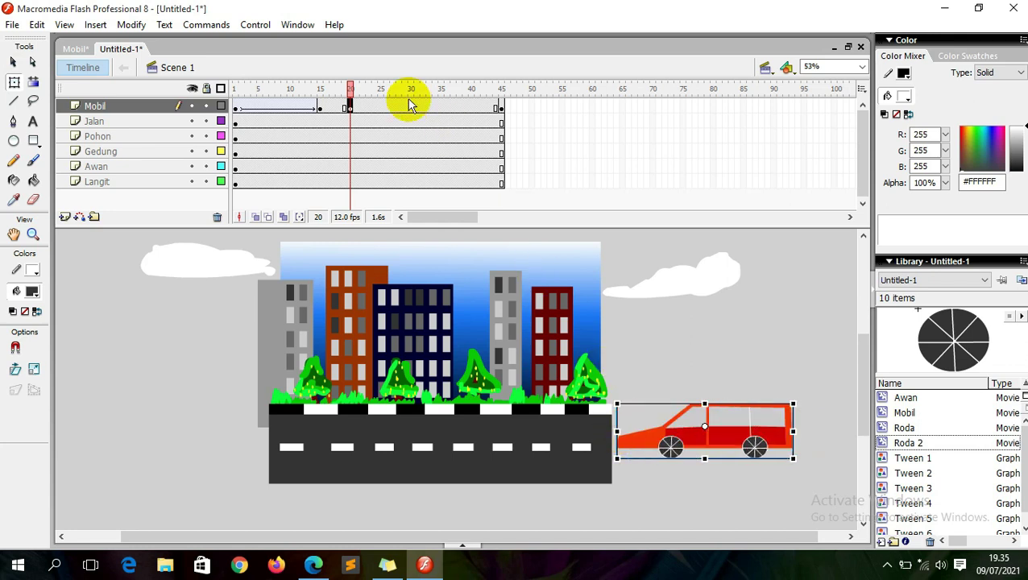
pyautogui.click(350, 88)
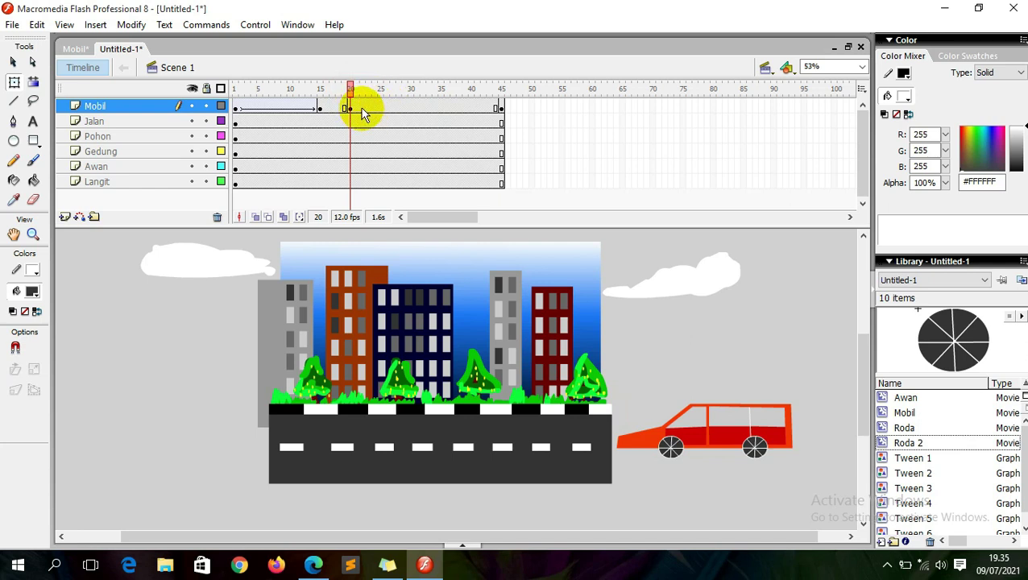
pyautogui.click(351, 109)
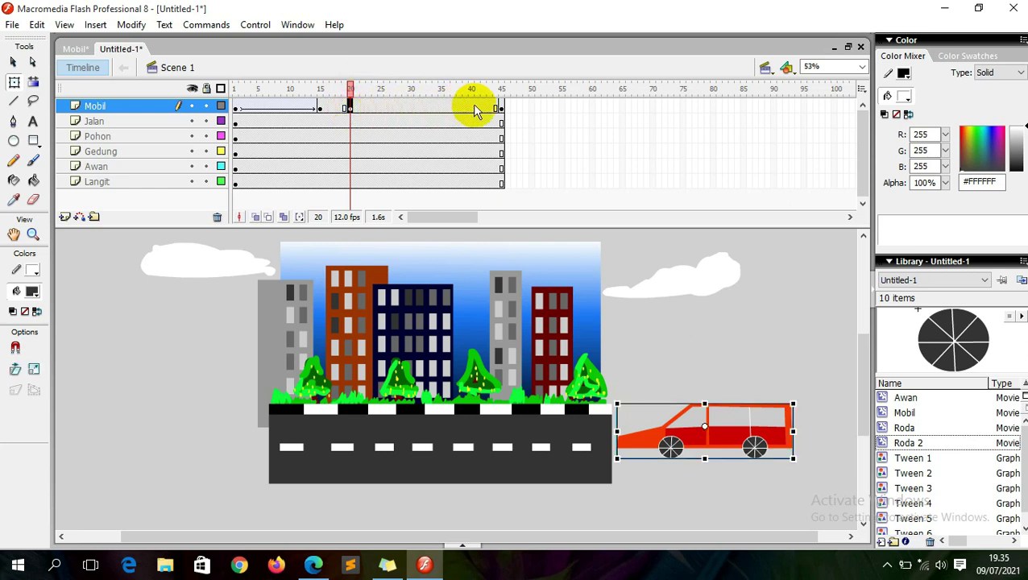
# Step: Replace the Mobil keyframe at frame 45 with a new one carrying the flipped car, and create a motion tween from frame 20
pyautogui.click(501, 106)
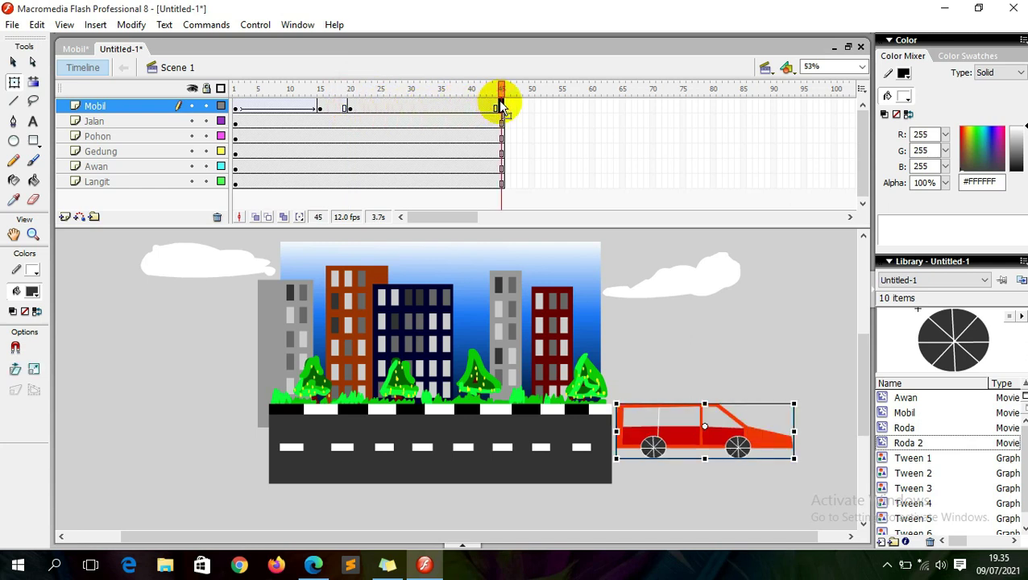
pyautogui.rightClick(501, 107)
pyautogui.click(534, 150)
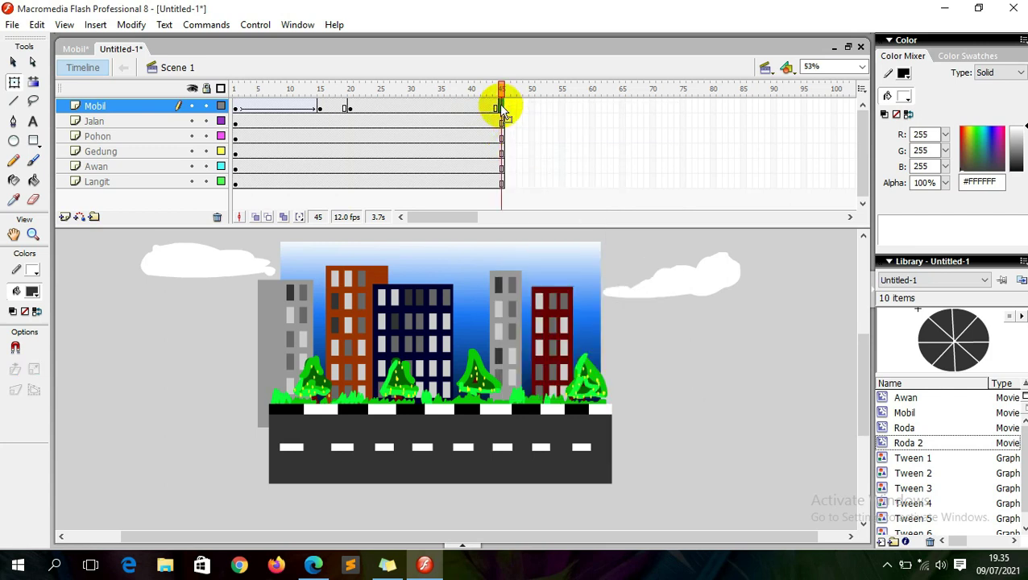
pyautogui.rightClick(501, 107)
pyautogui.click(535, 171)
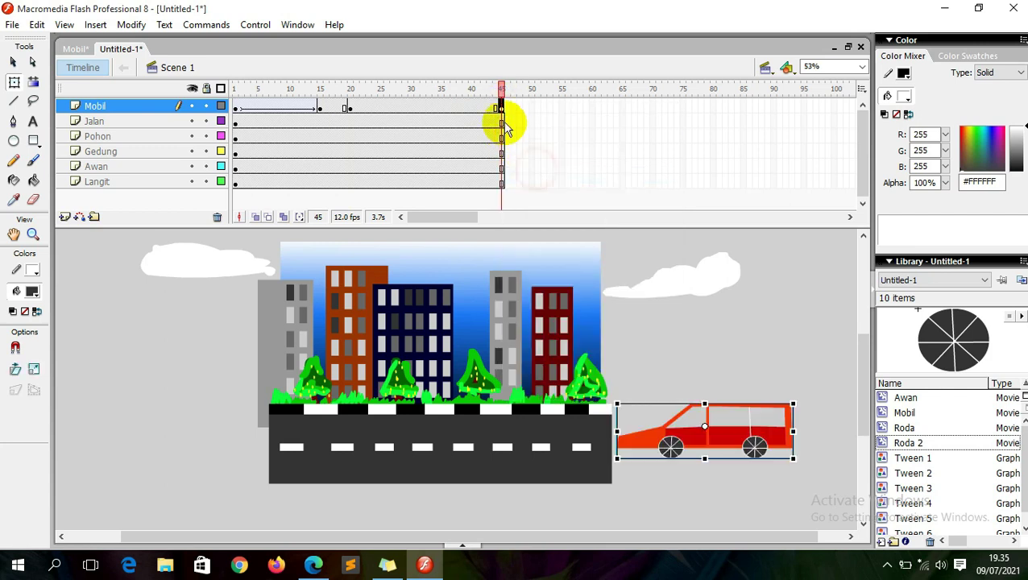
pyautogui.rightClick(428, 106)
pyautogui.click(444, 110)
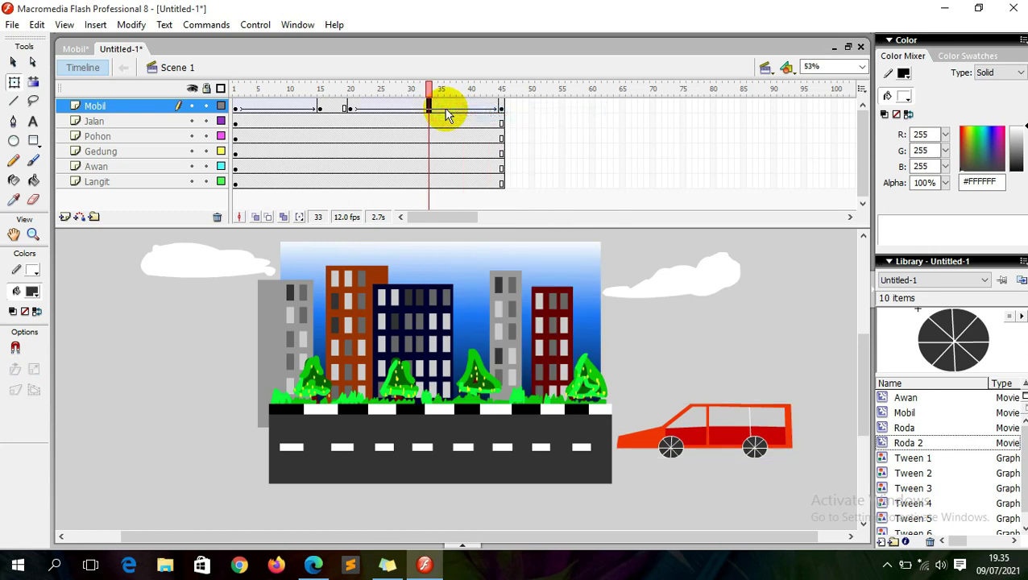
# Step: Move the flipped car at frame 45 of the Mobil layer across the road to just beyond its left end
pyautogui.click(501, 107)
pyautogui.moveTo(314, 87); pyautogui.dragTo(369, 90)
pyautogui.click(501, 107)
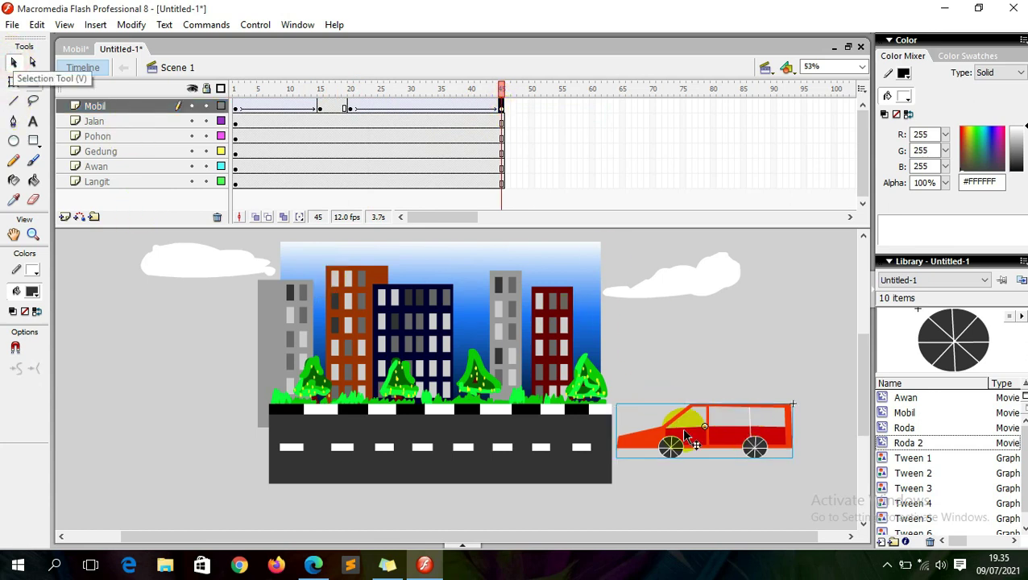
pyautogui.moveTo(734, 435); pyautogui.dragTo(206, 435)
# Step: Scrub through the timeline and test the movie to check the car's drive across the road and back
pyautogui.click(272, 89)
pyautogui.moveTo(272, 95); pyautogui.dragTo(502, 101)
pyautogui.moveTo(238, 87); pyautogui.dragTo(497, 125)
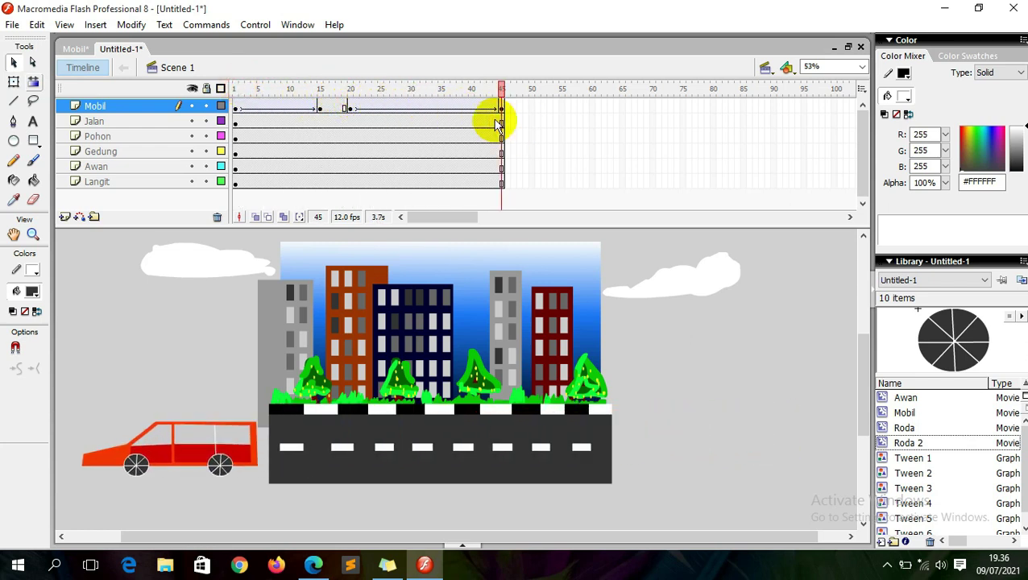
pyautogui.hotkey('ctrl', 'Return')
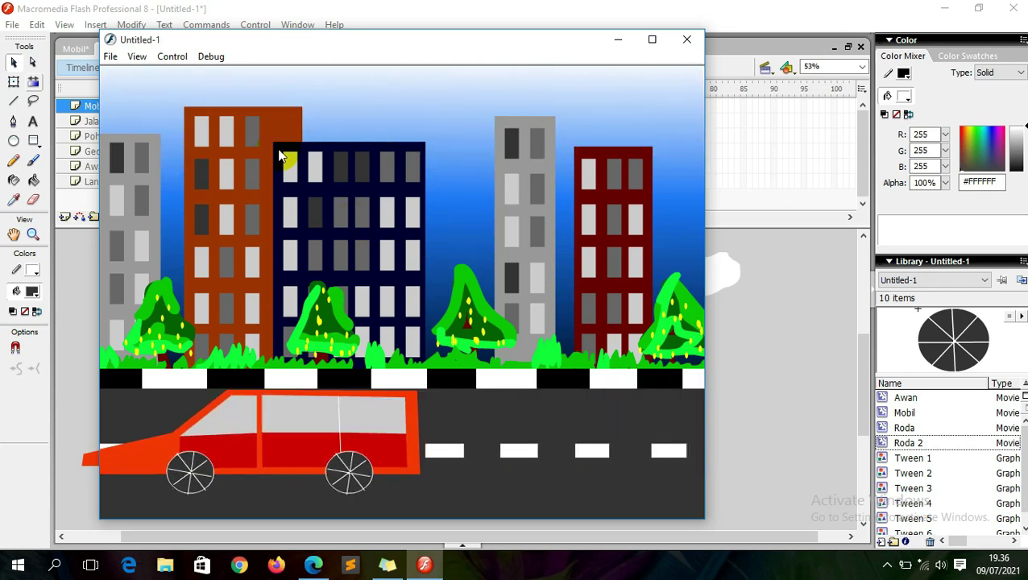
pyautogui.click(686, 39)
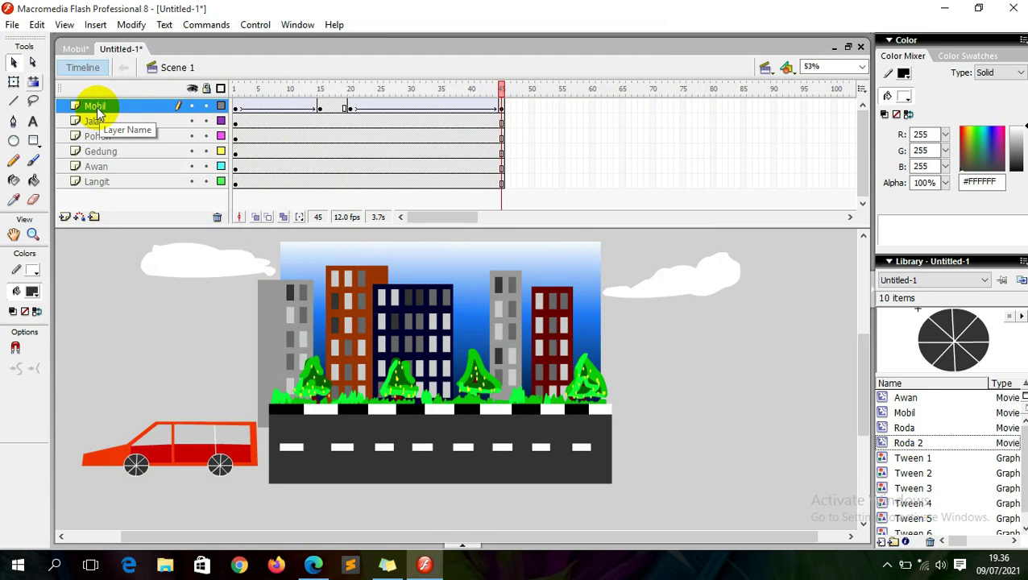
# Step: Add a new layer above the Mobil layer and name it Nama
pyautogui.click(65, 217)
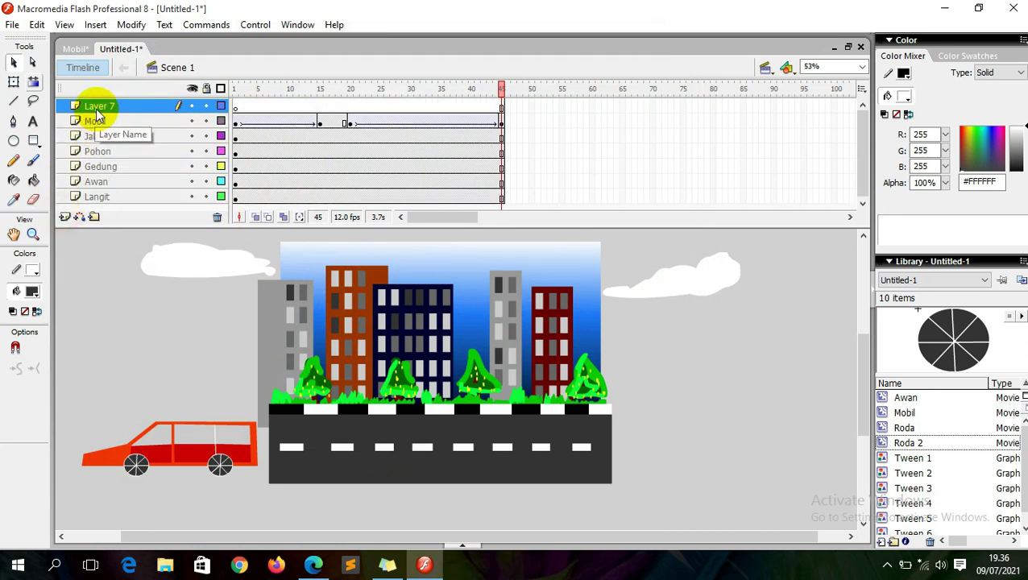
pyautogui.doubleClick(97, 107)
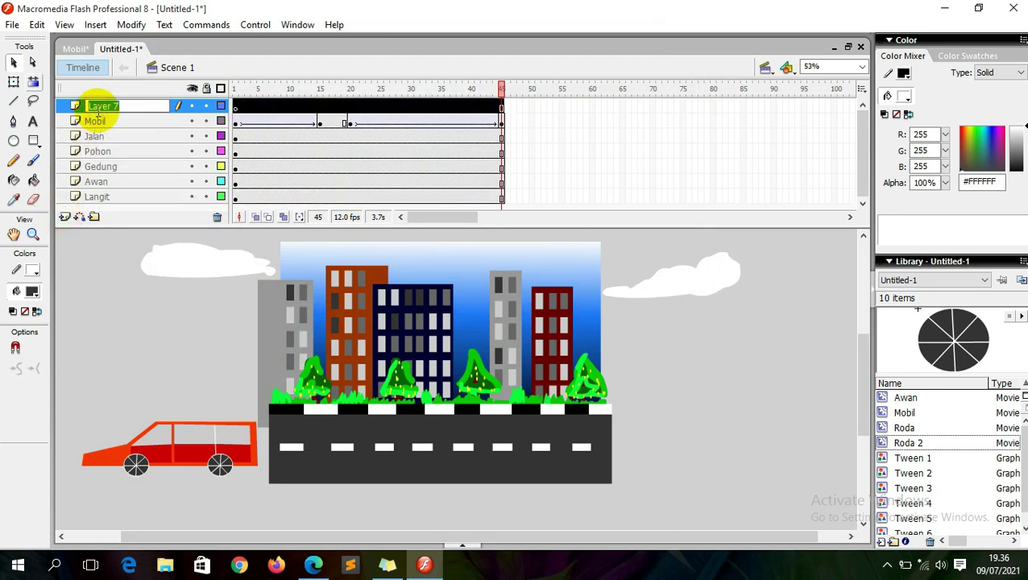
pyautogui.write('Nama')
pyautogui.click(93, 106)
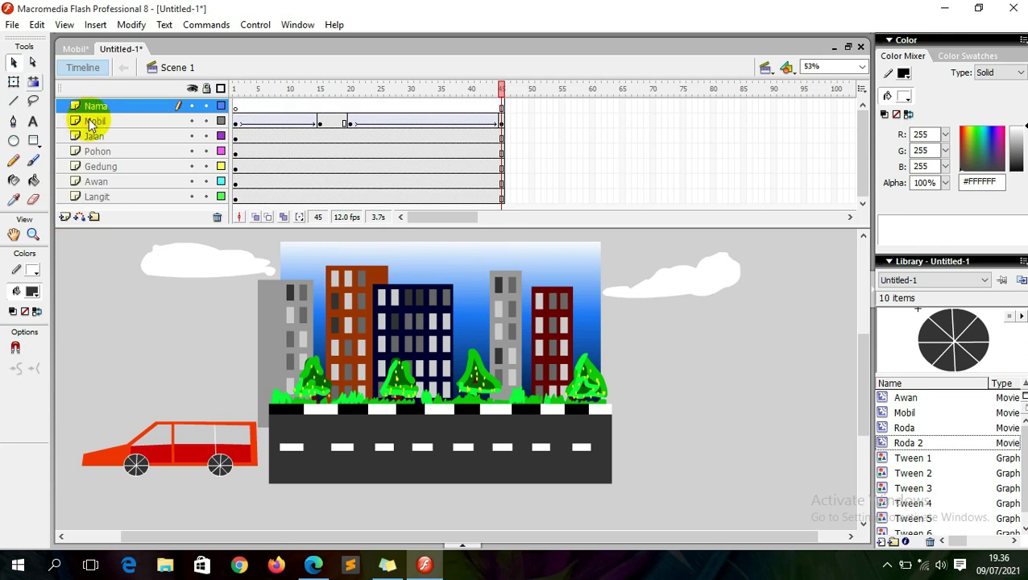
# Step: Add a text with the creator's name at frame 1 of the Nama layer and position it in the sky above the buildings
pyautogui.click(249, 107)
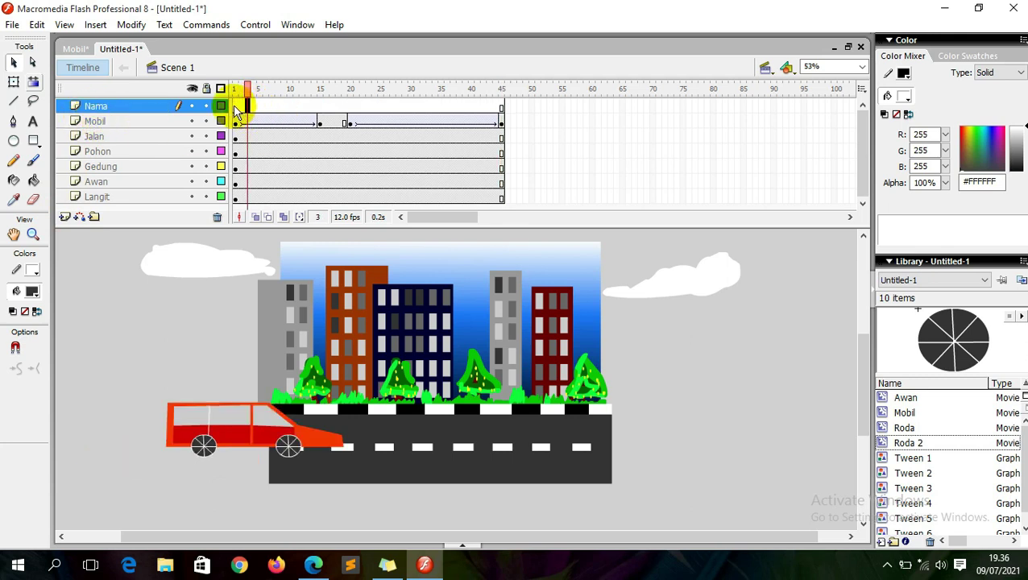
pyautogui.click(235, 109)
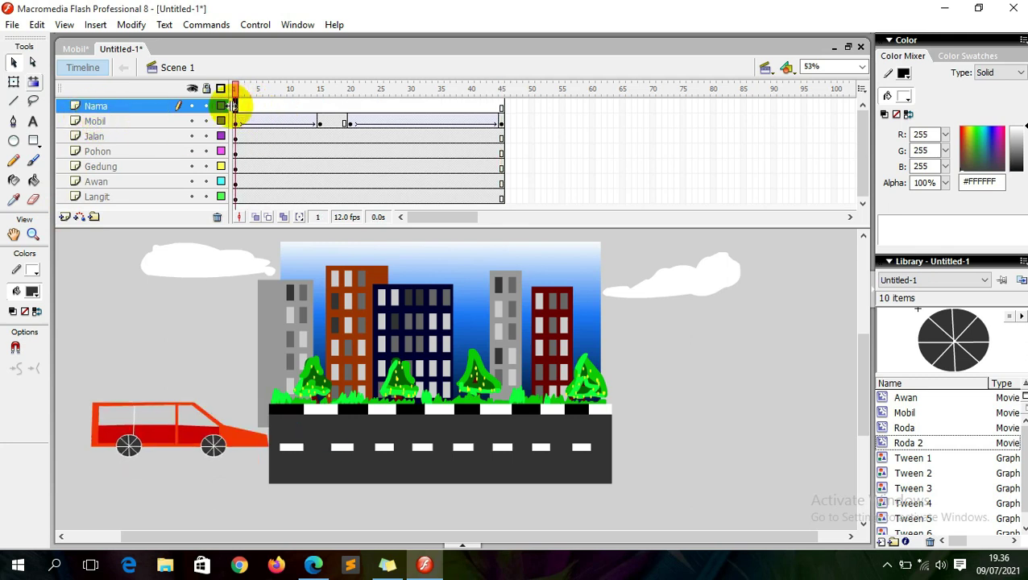
pyautogui.click(34, 122)
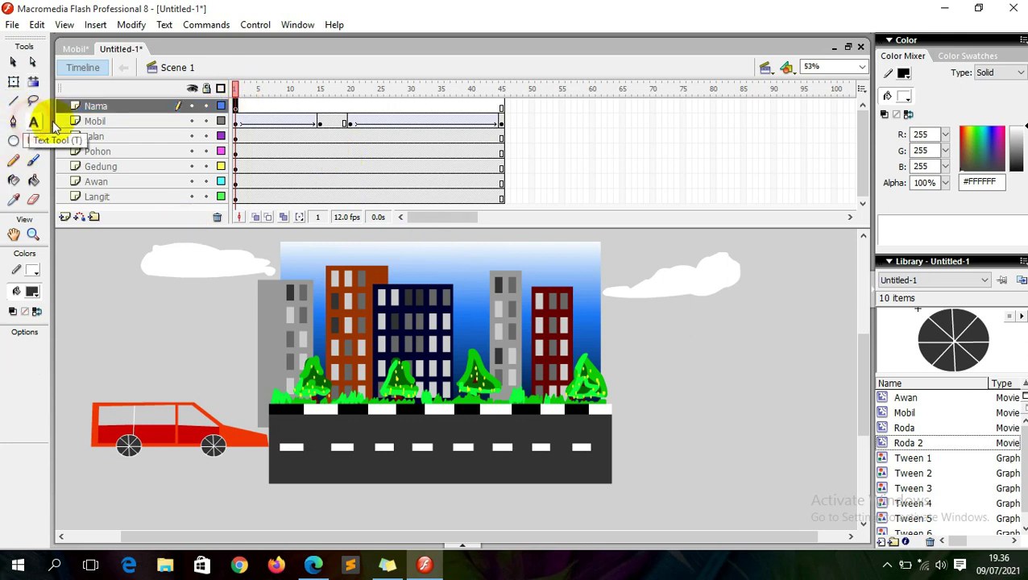
pyautogui.click(414, 253)
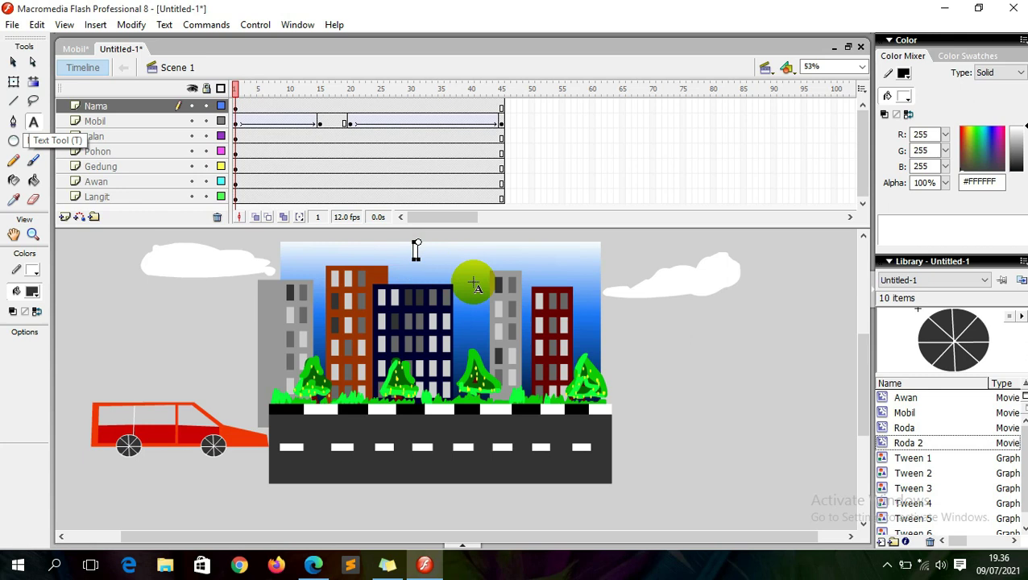
pyautogui.write('YUS')
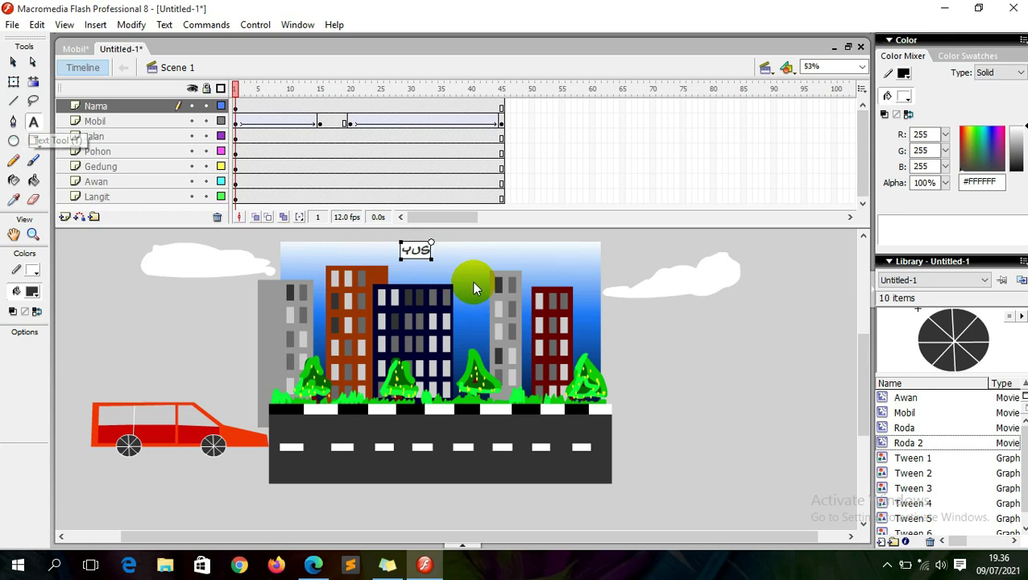
pyautogui.write('UF AVATAR')
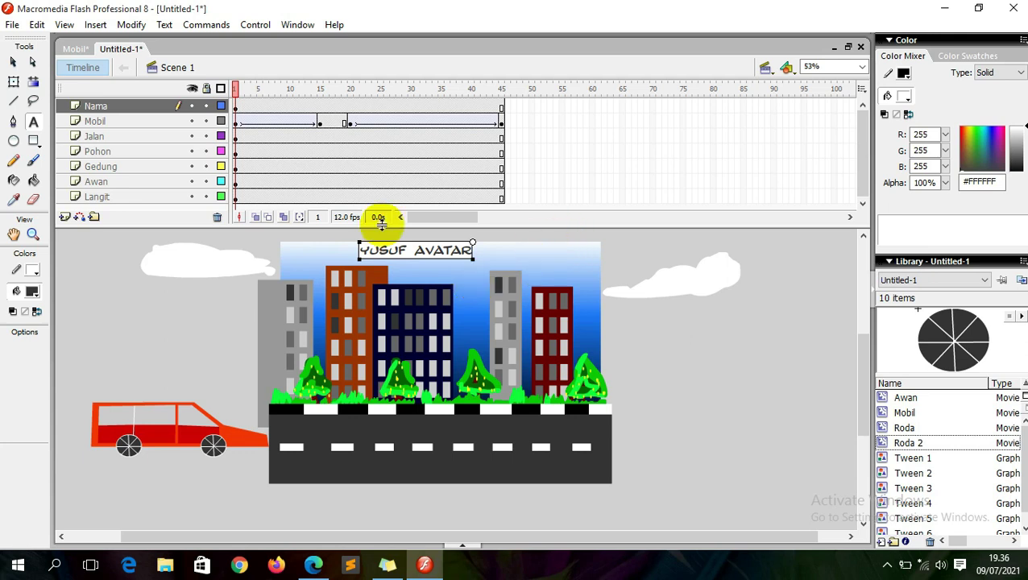
pyautogui.click(14, 62)
pyautogui.moveTo(372, 252); pyautogui.dragTo(441, 254)
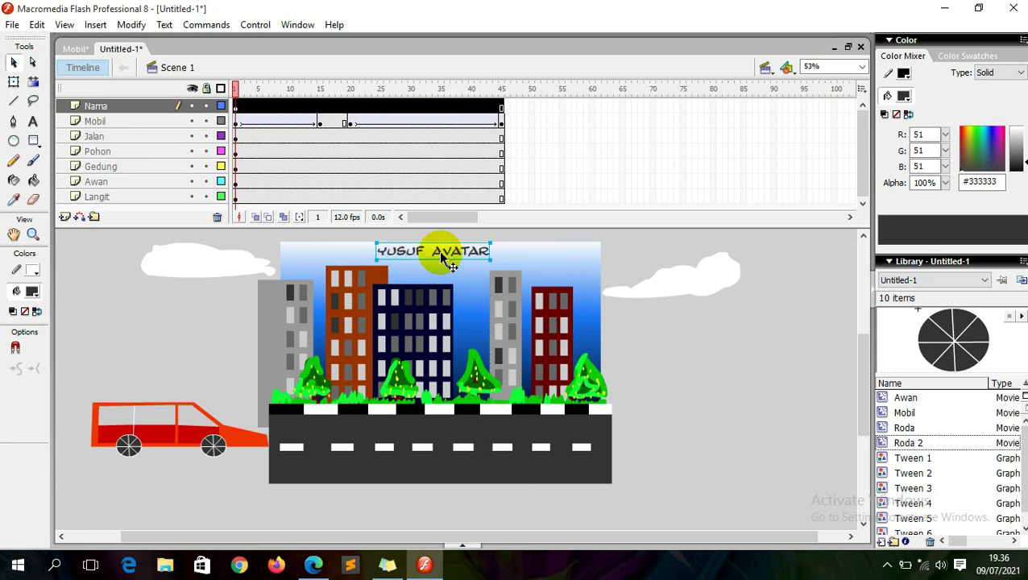
# Step: Add "BY" before and "CHANNEL" after the name in the sky text, and test the movie
pyautogui.doubleClick(440, 254)
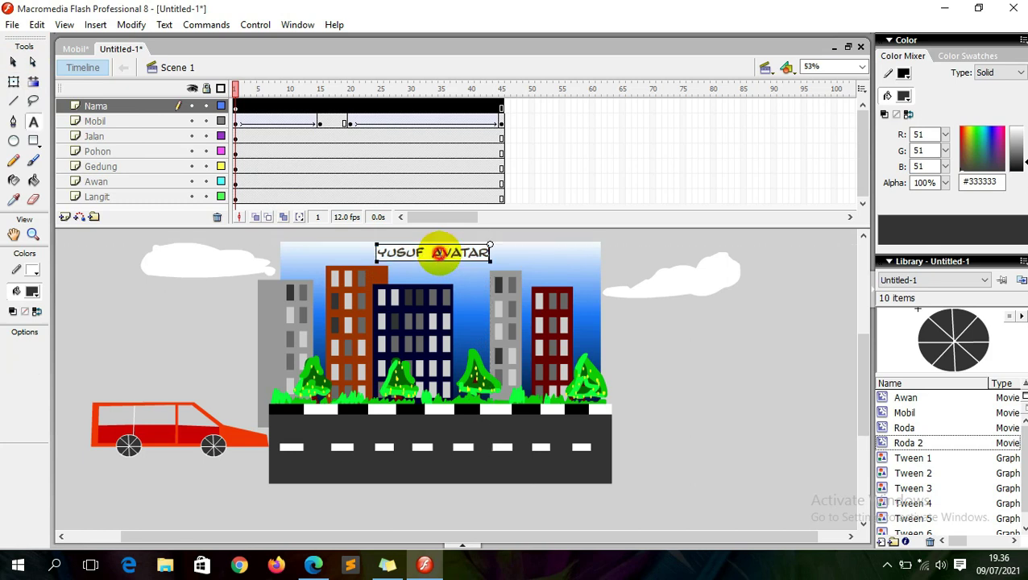
pyautogui.write('BG')
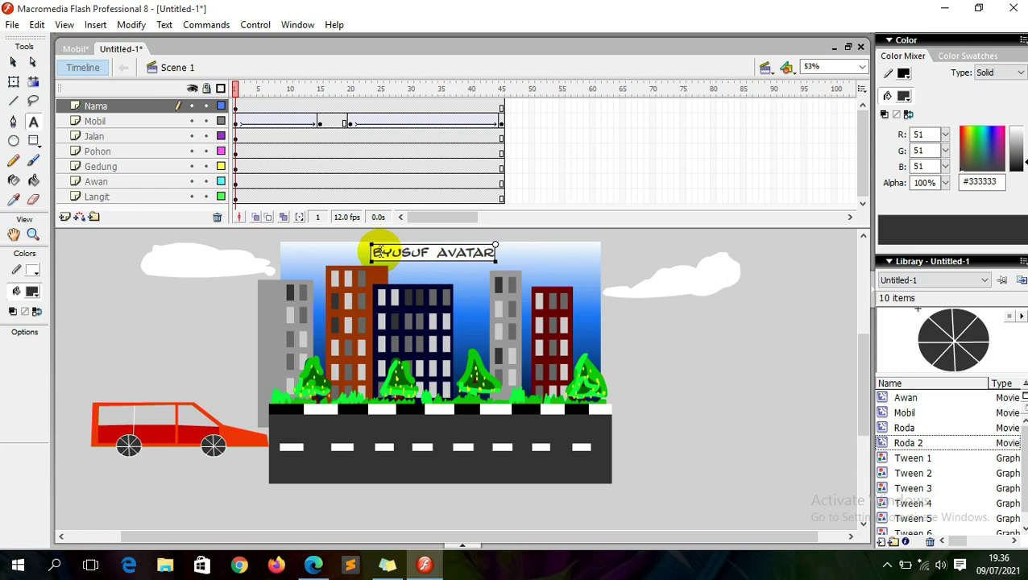
pyautogui.press('BackSpace')
pyautogui.press('BackSpace')
pyautogui.press('BackSpace')
pyautogui.write('BY ')
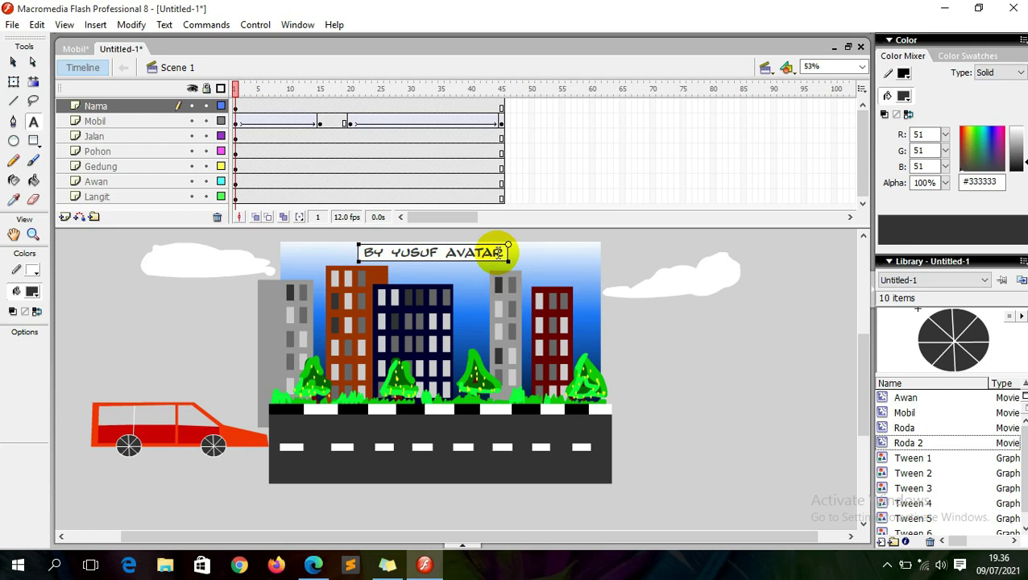
pyautogui.write(' CHANNEL')
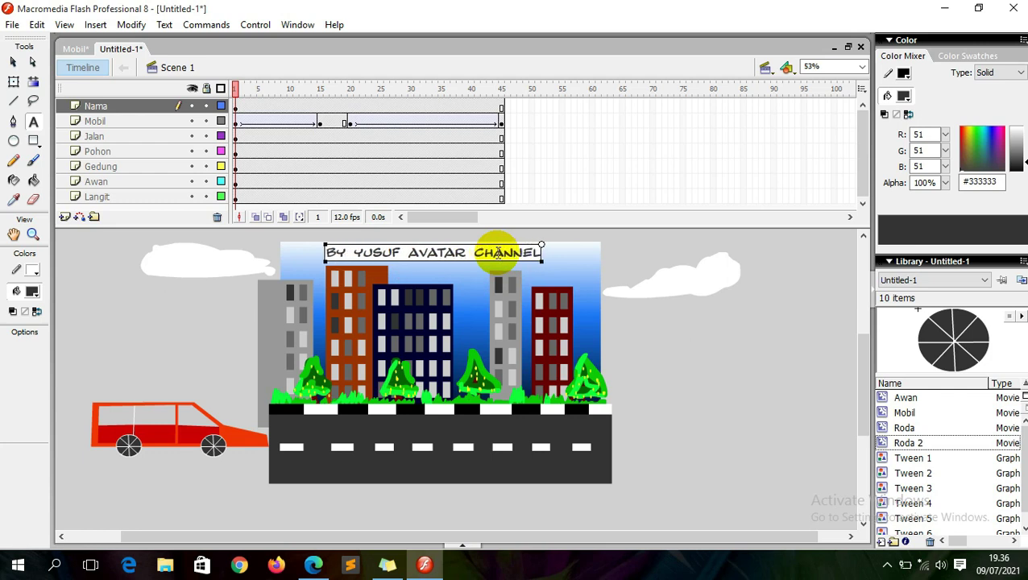
pyautogui.click(13, 62)
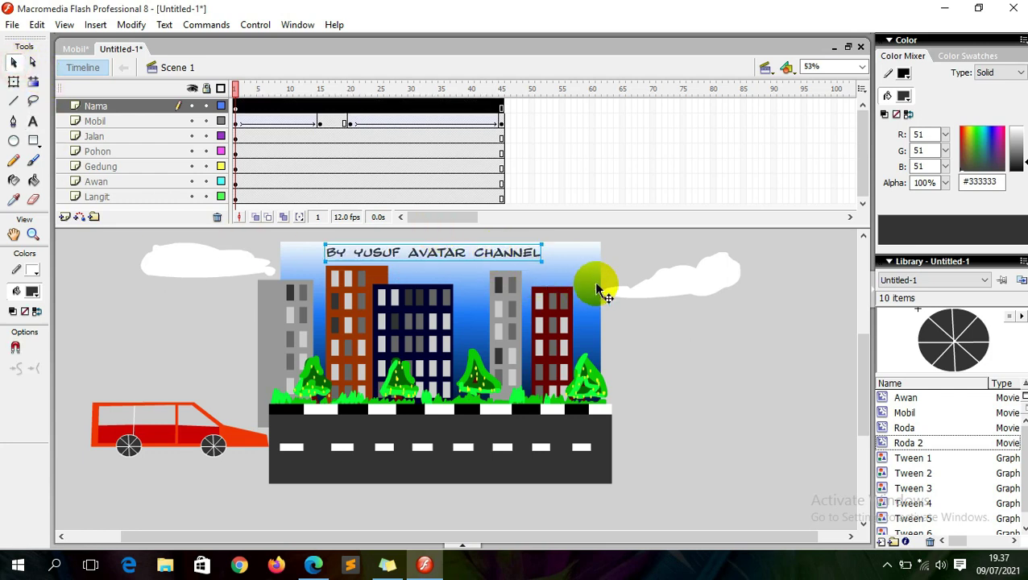
pyautogui.hotkey('ctrl', 'Return')
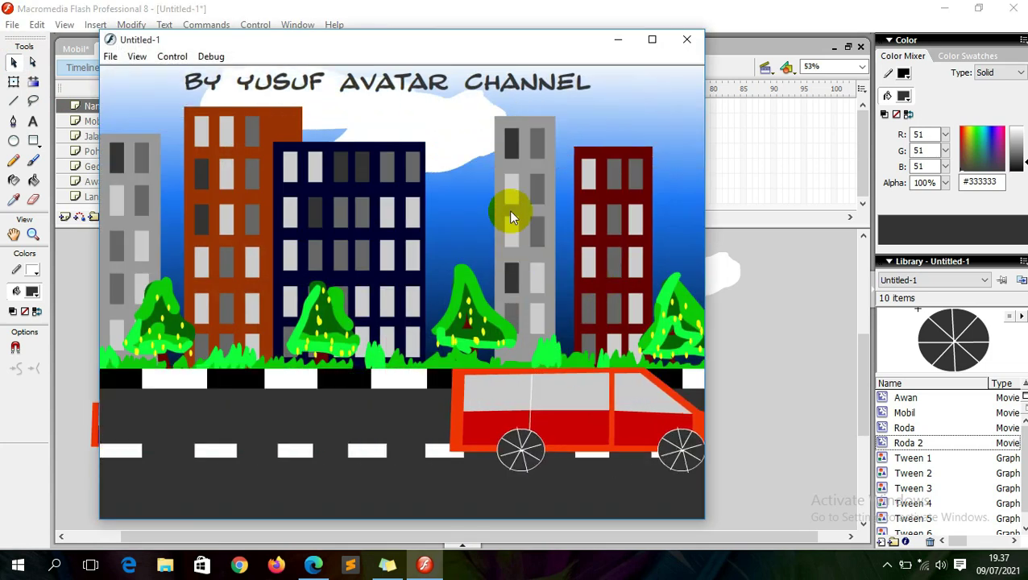
pyautogui.click(683, 42)
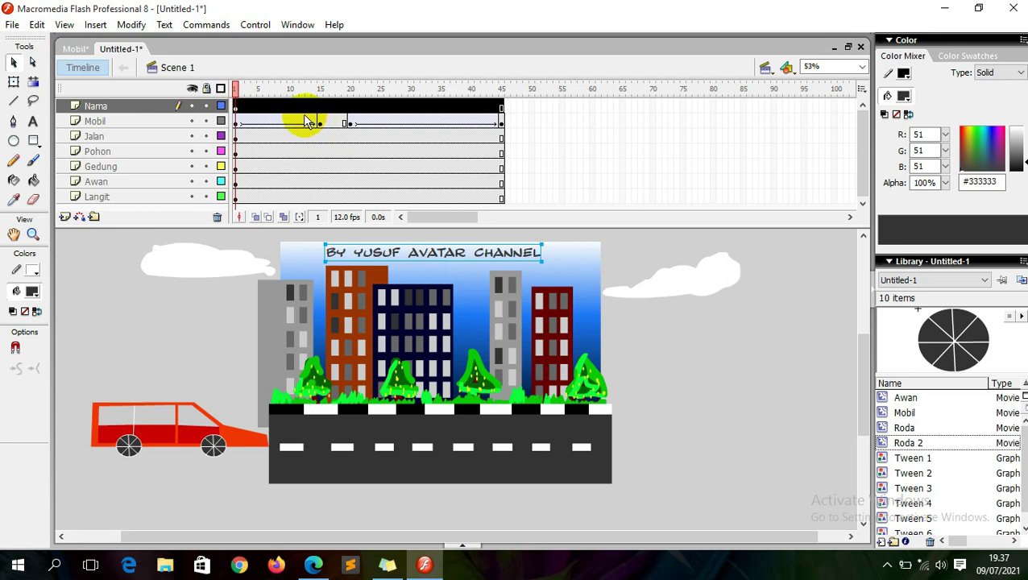
# Step: Save the document as "Animasi Mobil" in the Animasi folder
pyautogui.hotkey('ctrl', 's')
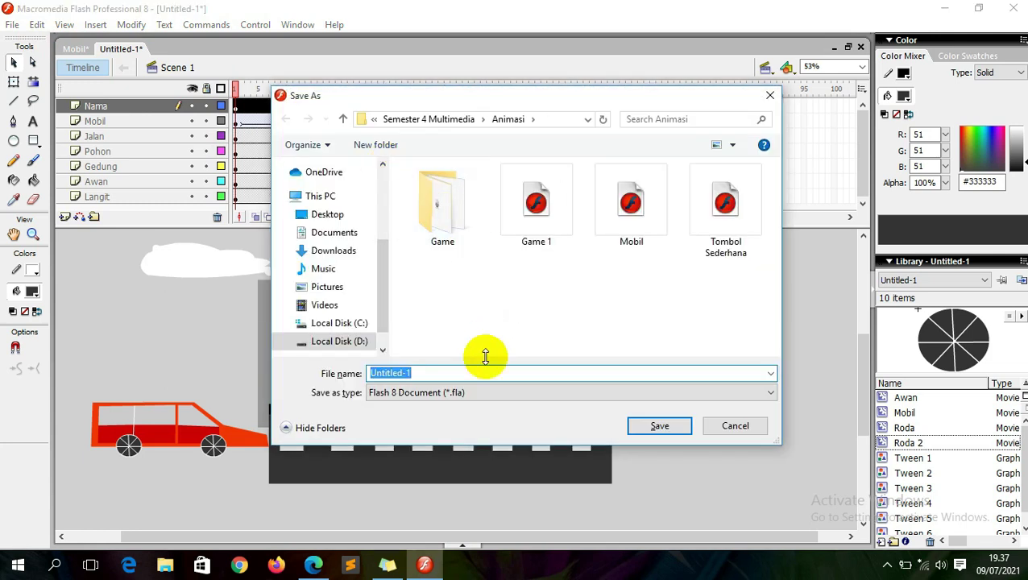
pyautogui.write('Animasi ')
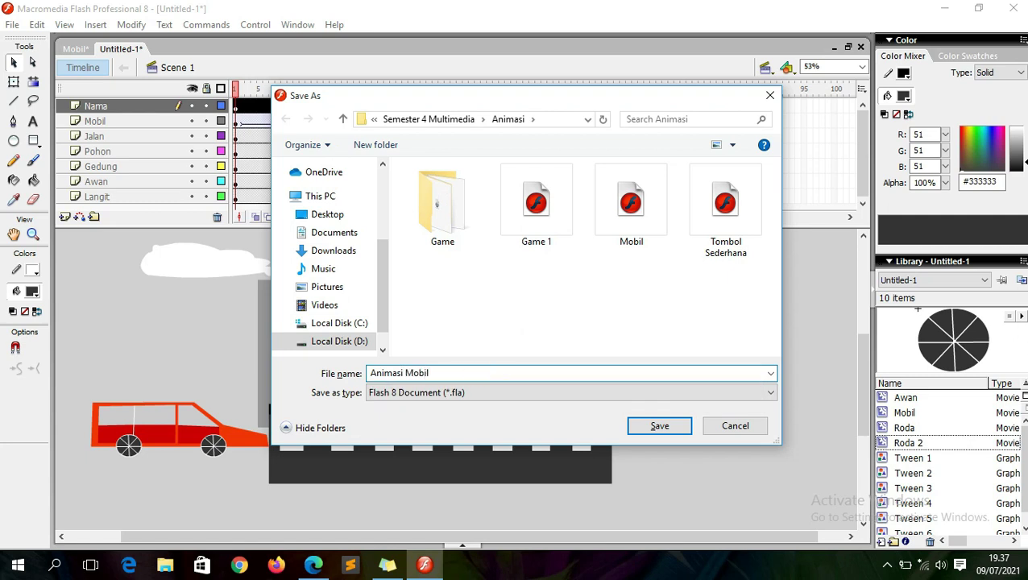
pyautogui.write('Mobil')
pyautogui.press('Return')
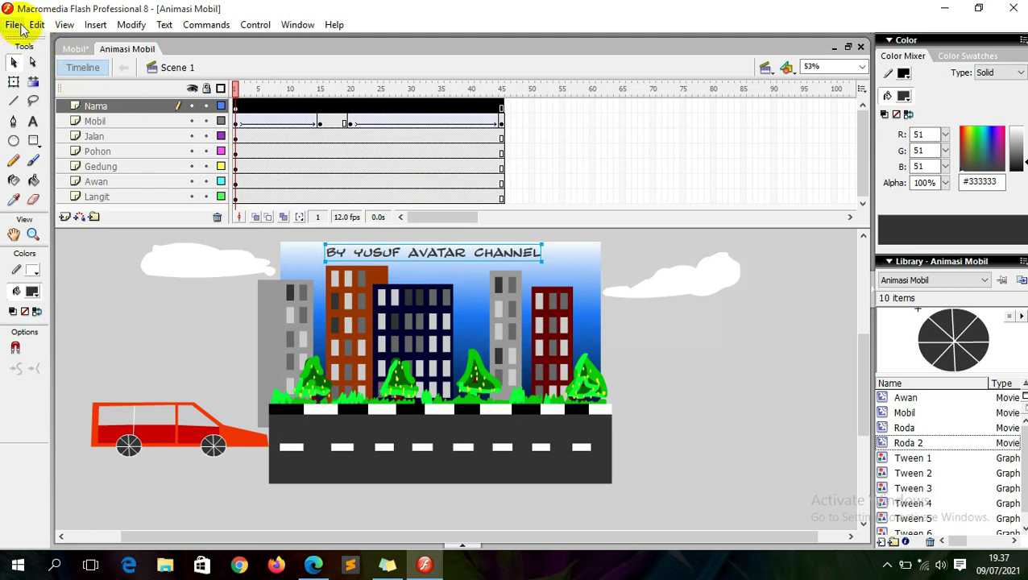
# Step: Export the movie to the Animasi folder as a Windows AVI named "Animasi mobil berjalan"
pyautogui.click(16, 26)
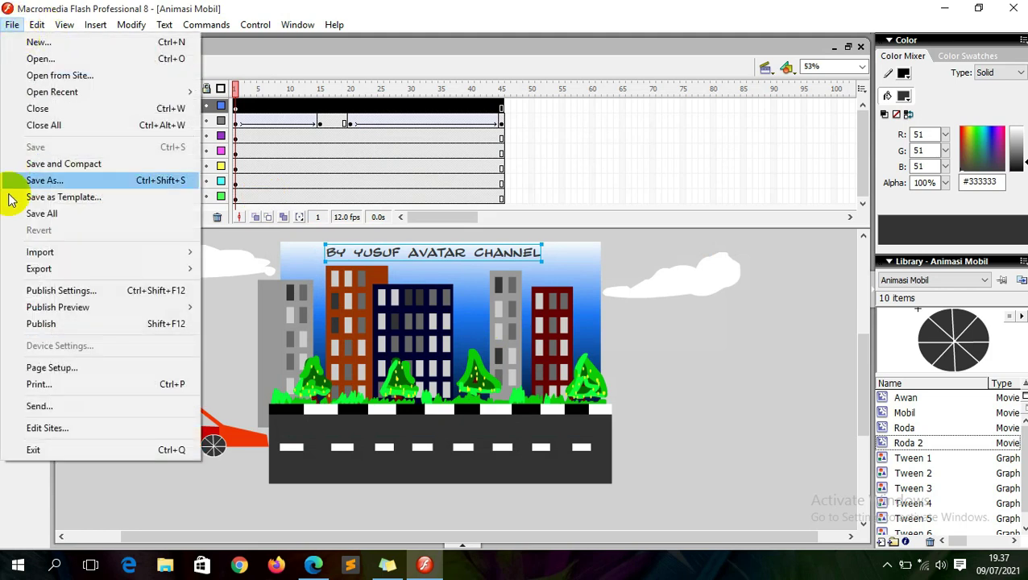
pyautogui.moveTo(195, 274)
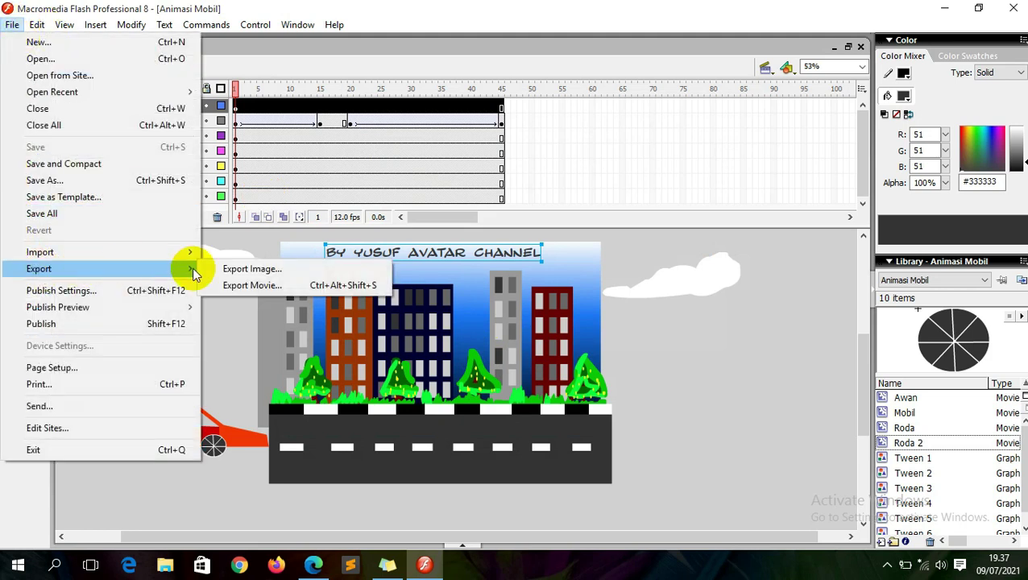
pyautogui.click(228, 287)
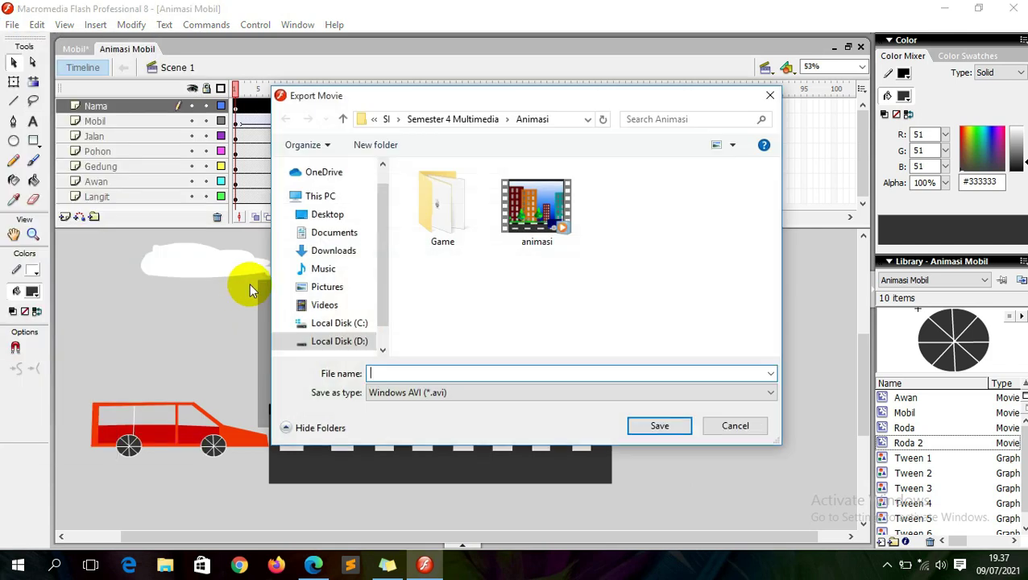
pyautogui.click(431, 394)
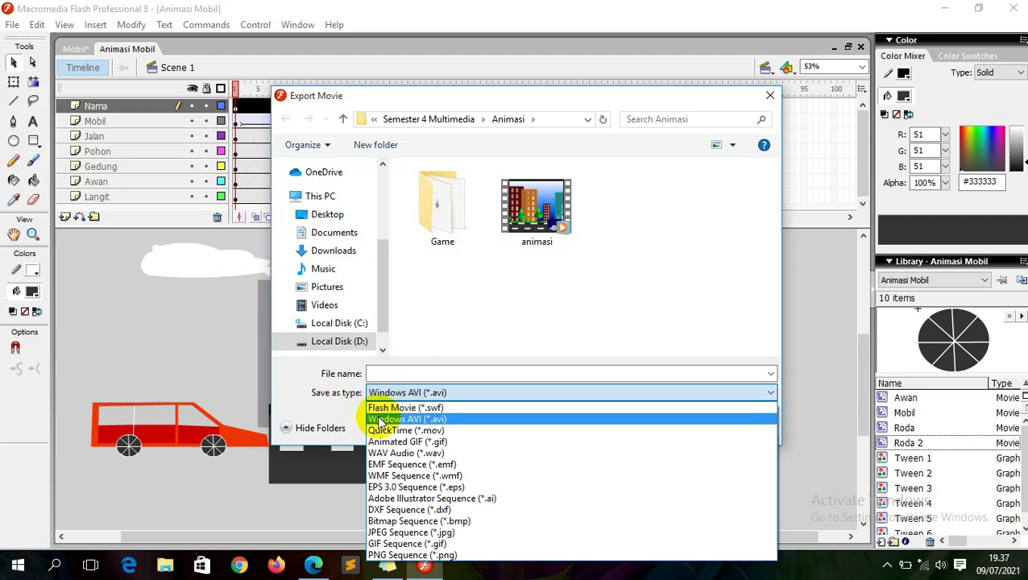
pyautogui.click(442, 419)
pyautogui.click(403, 372)
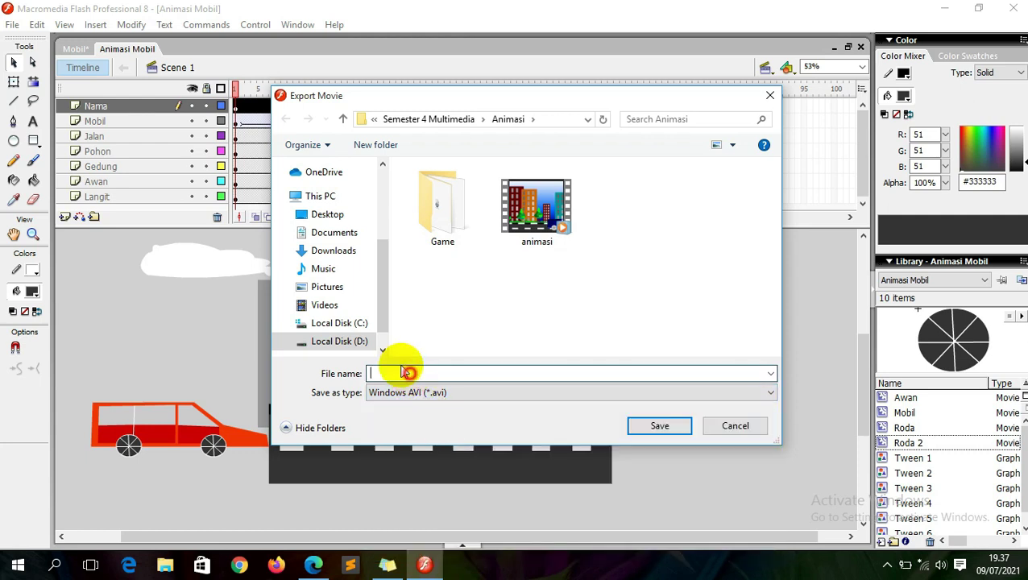
pyautogui.write('A')
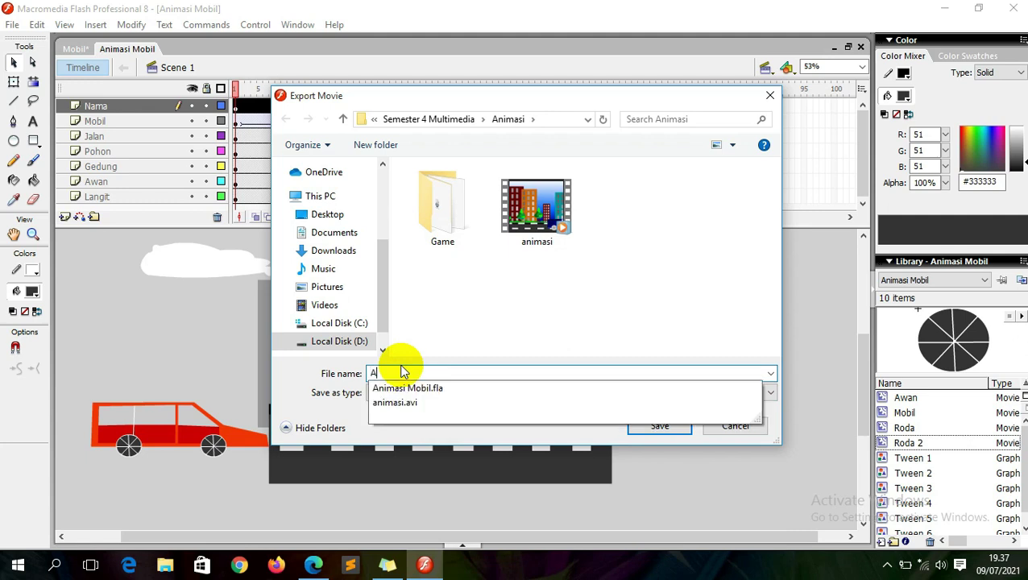
pyautogui.write('nimasi ')
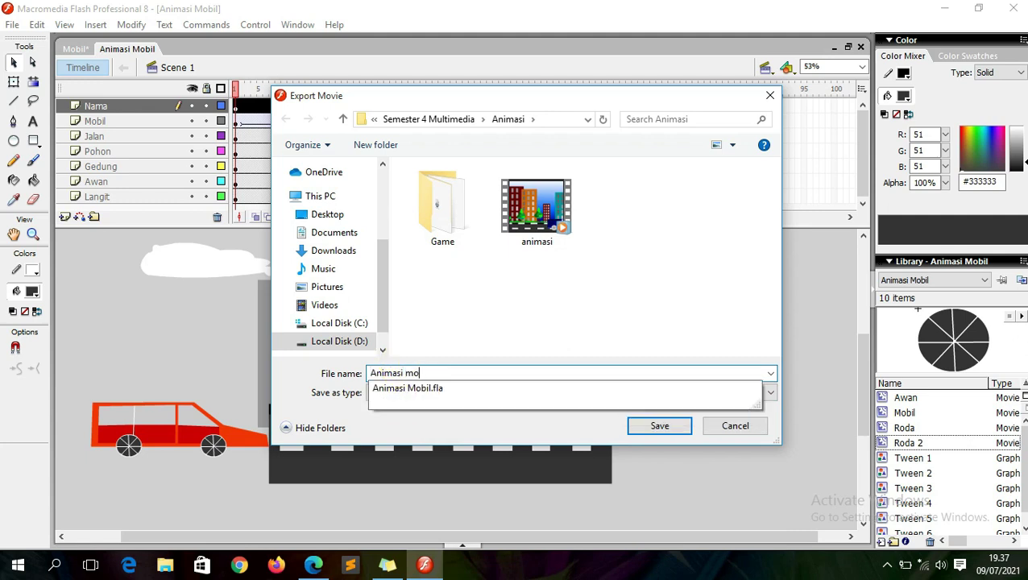
pyautogui.write('mobil berjalan')
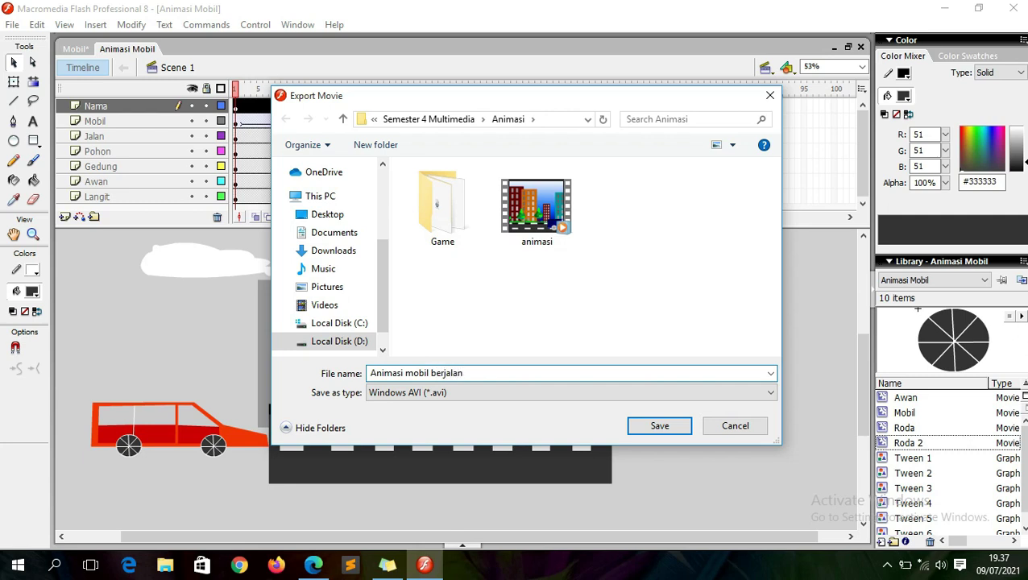
pyautogui.click(662, 427)
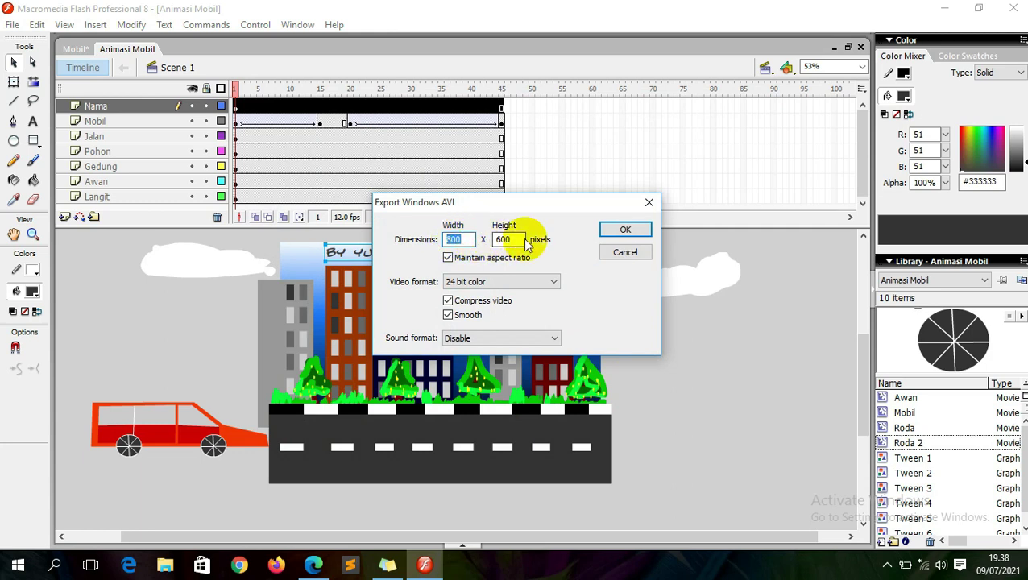
# Step: Complete the AVI export at 800 x 600 pixels with 24 bit color and the Cinepak Codec by Radius compressor
pyautogui.click(504, 284)
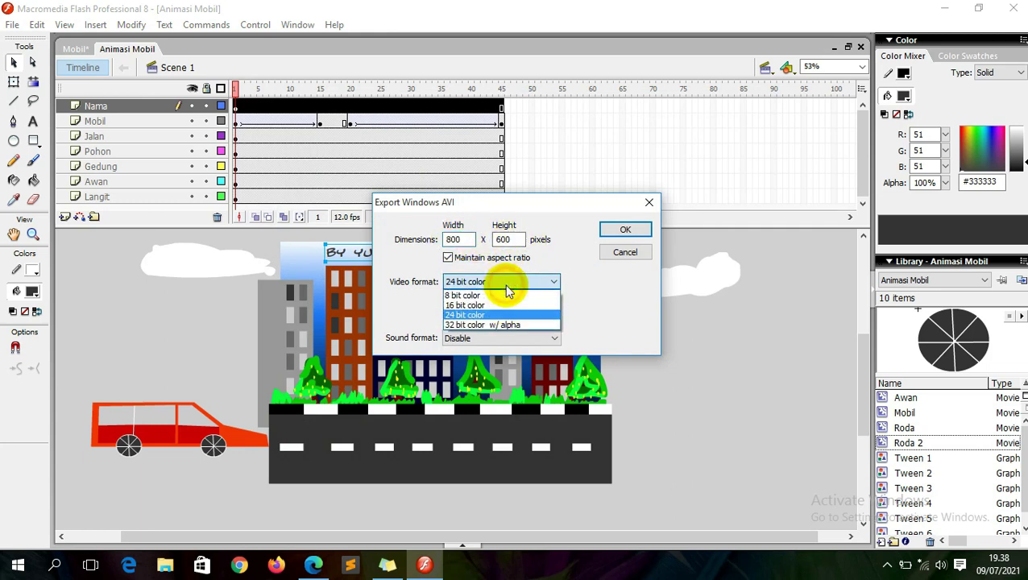
pyautogui.click(460, 315)
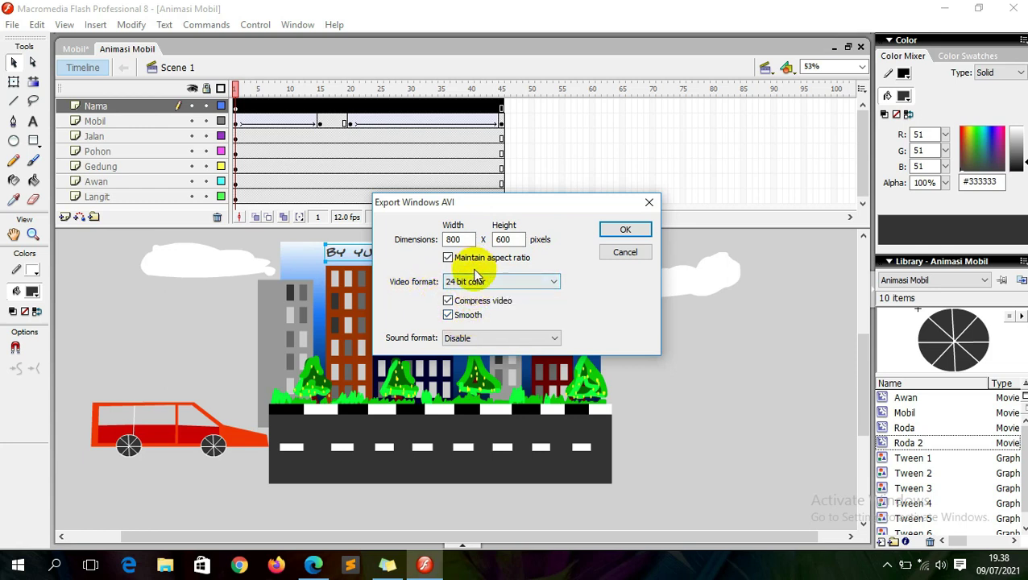
pyautogui.click(612, 233)
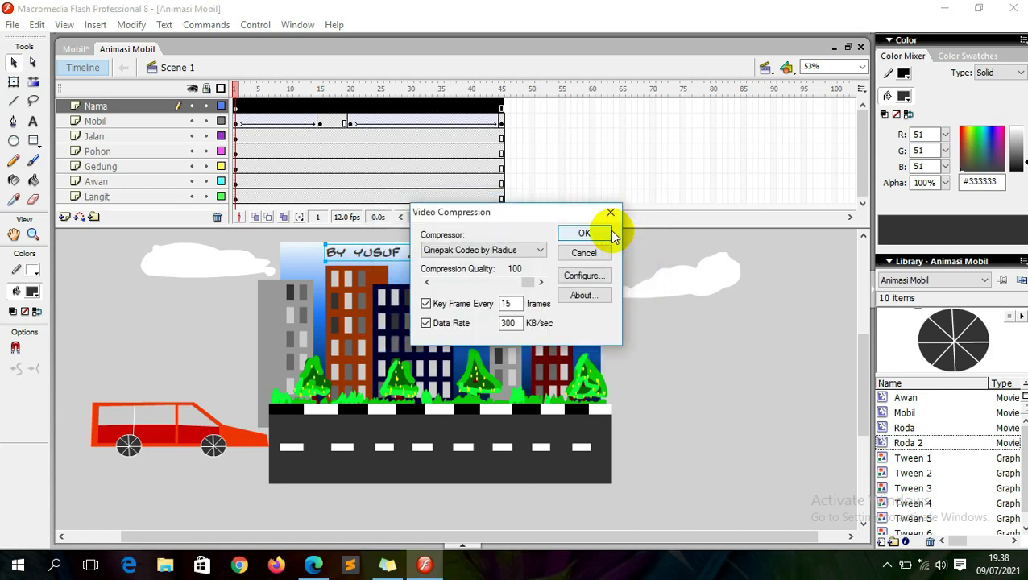
pyautogui.click(581, 235)
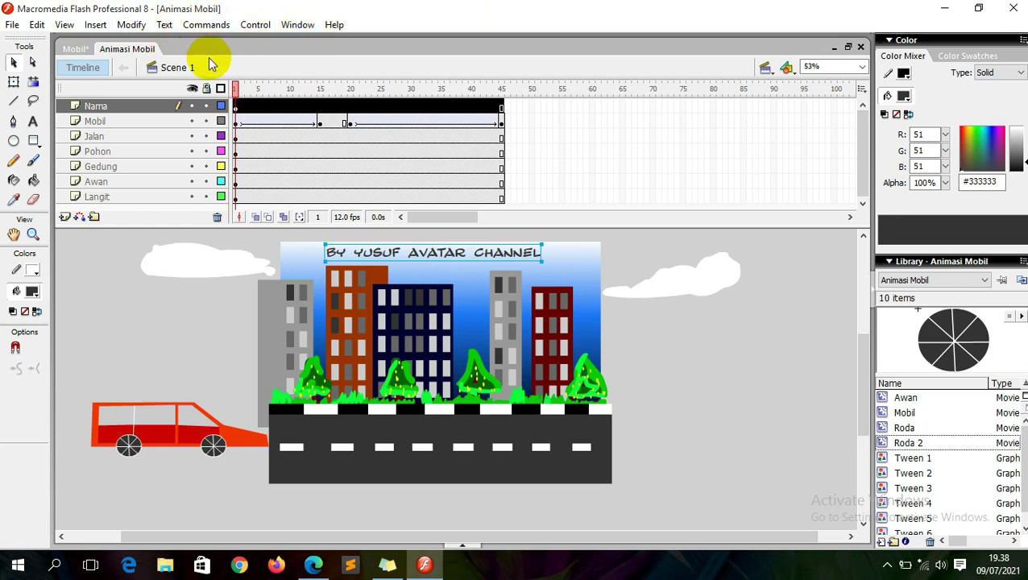
# Step: Scrub the playhead through the timeline to frame 42 to review the car's movement
pyautogui.click(266, 90)
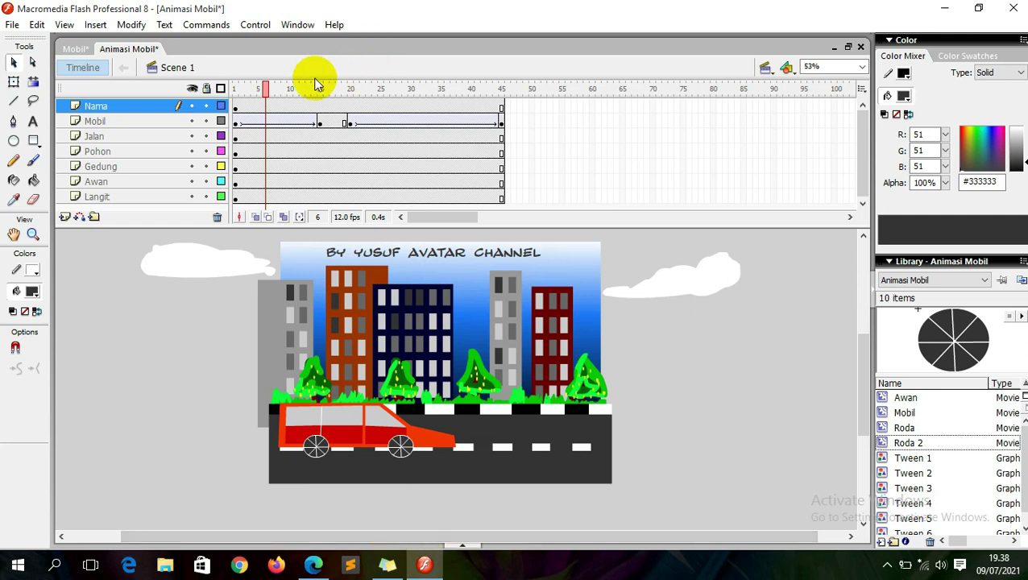
pyautogui.moveTo(305, 91); pyautogui.dragTo(476, 100)
pyautogui.moveTo(338, 96); pyautogui.dragTo(486, 107)
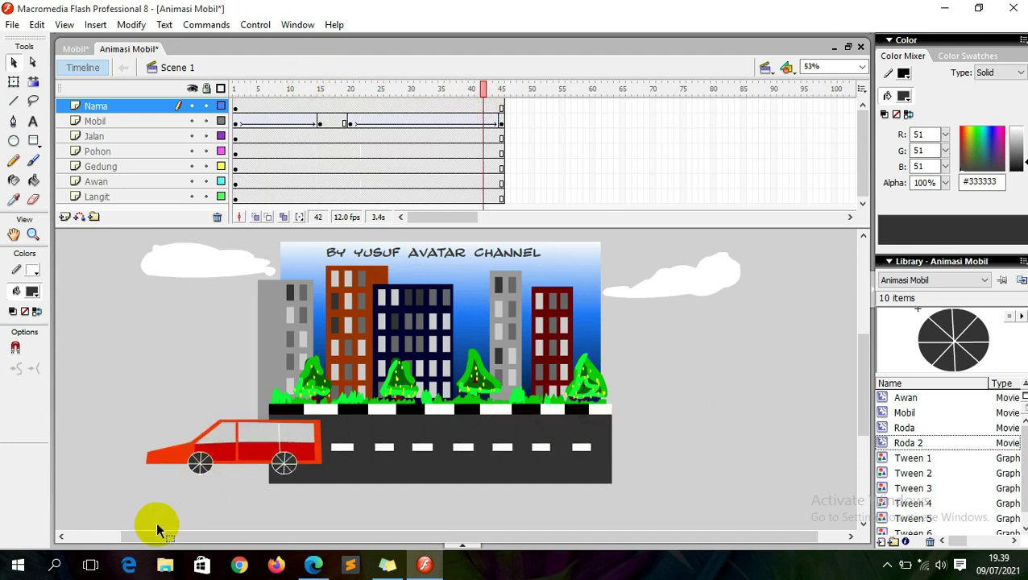
# Step: Switch to File Explorer and open the Animasi folder in D:\Data\SI\Semester 4 Multimedia to check the exported video
pyautogui.click(176, 569)
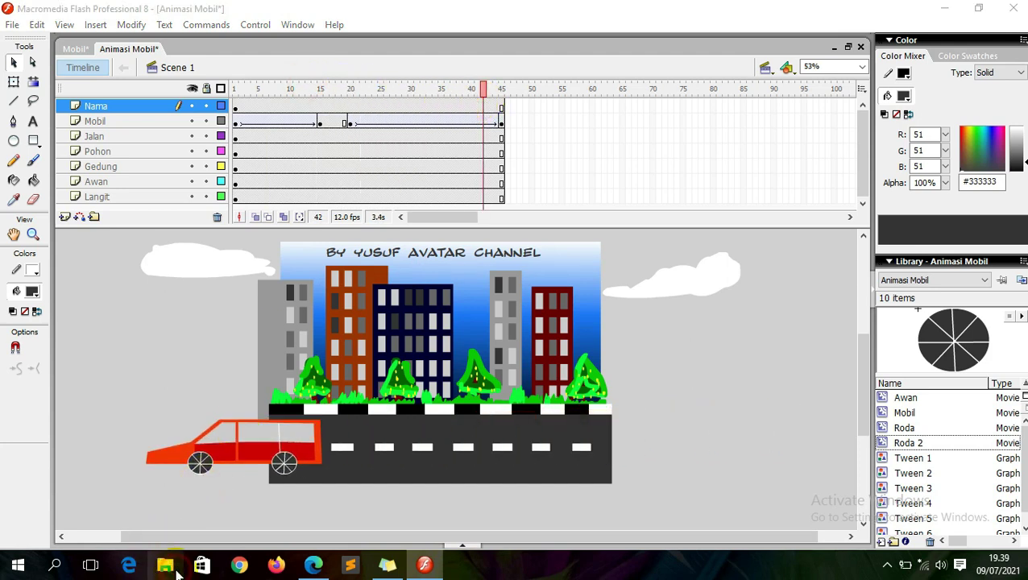
pyautogui.click(209, 520)
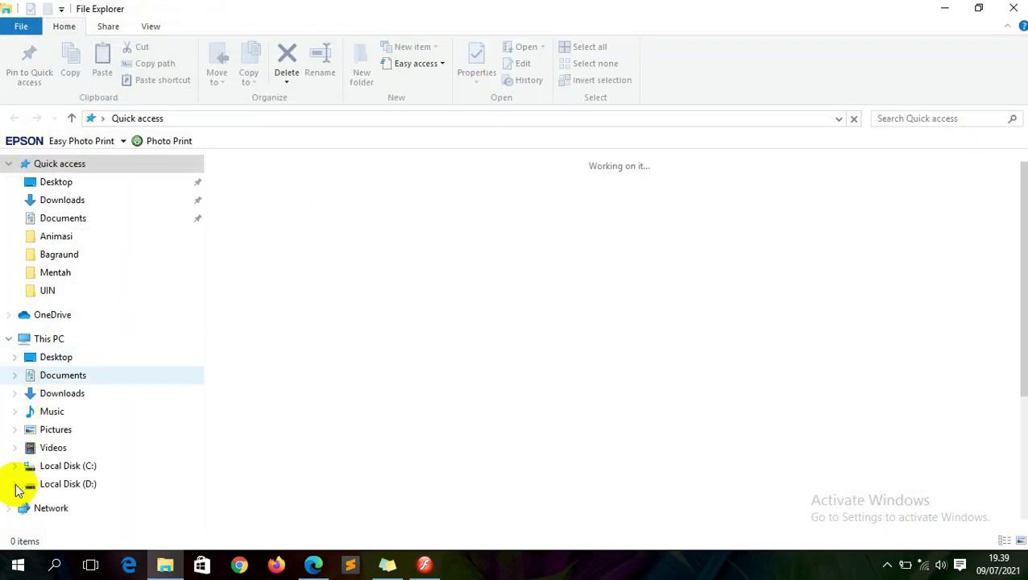
pyautogui.click(15, 483)
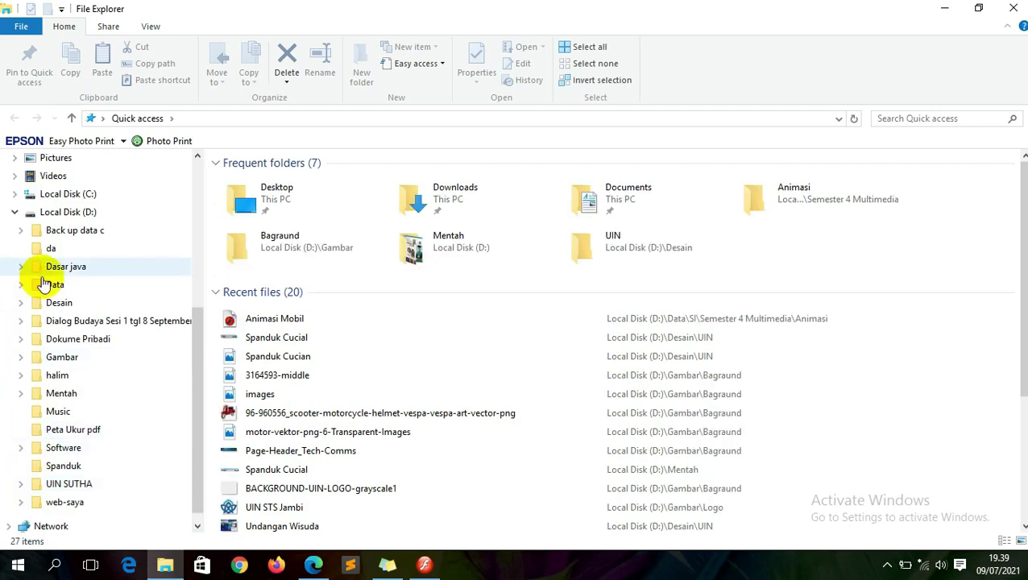
pyautogui.click(20, 286)
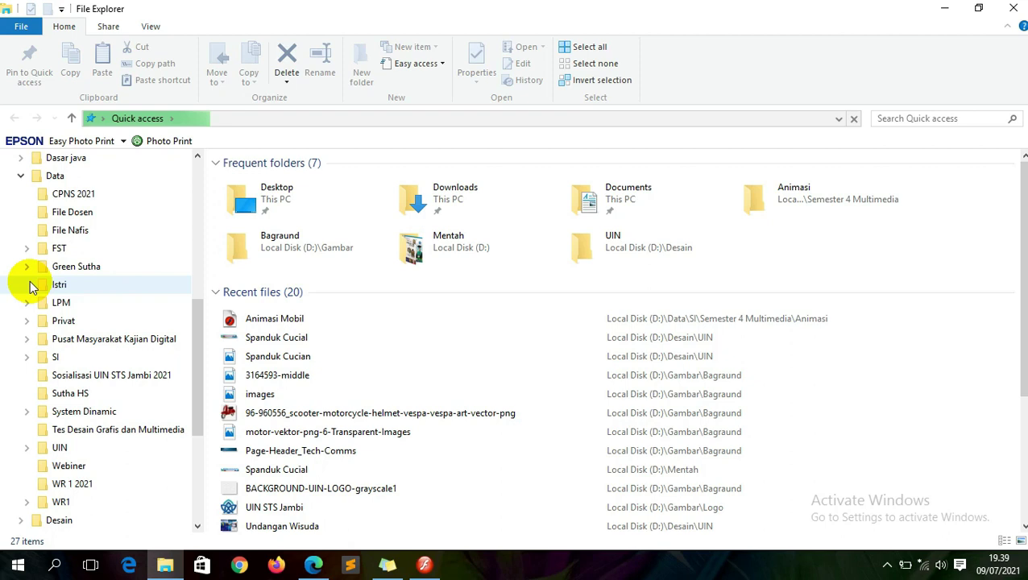
pyautogui.click(20, 176)
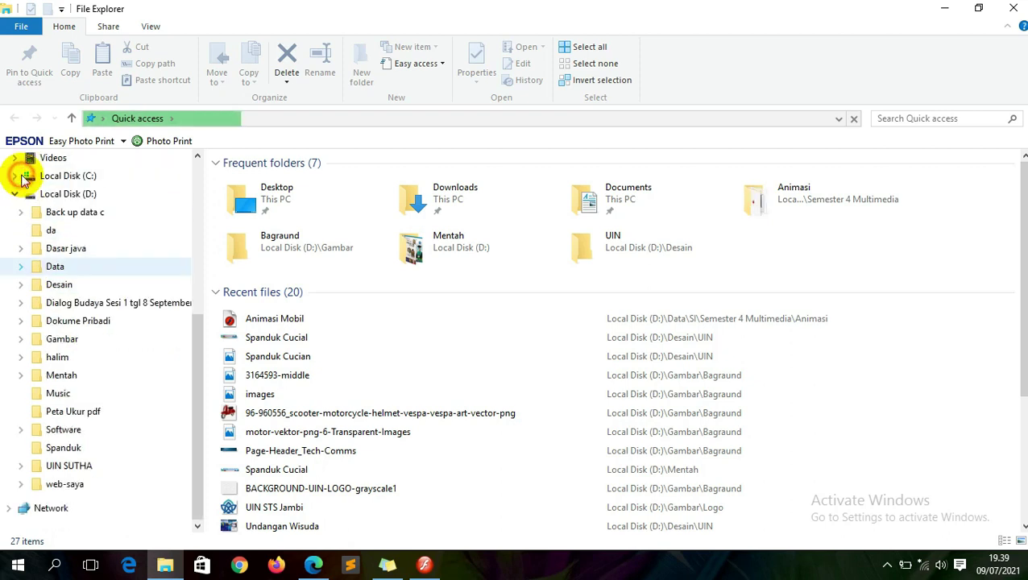
pyautogui.click(20, 266)
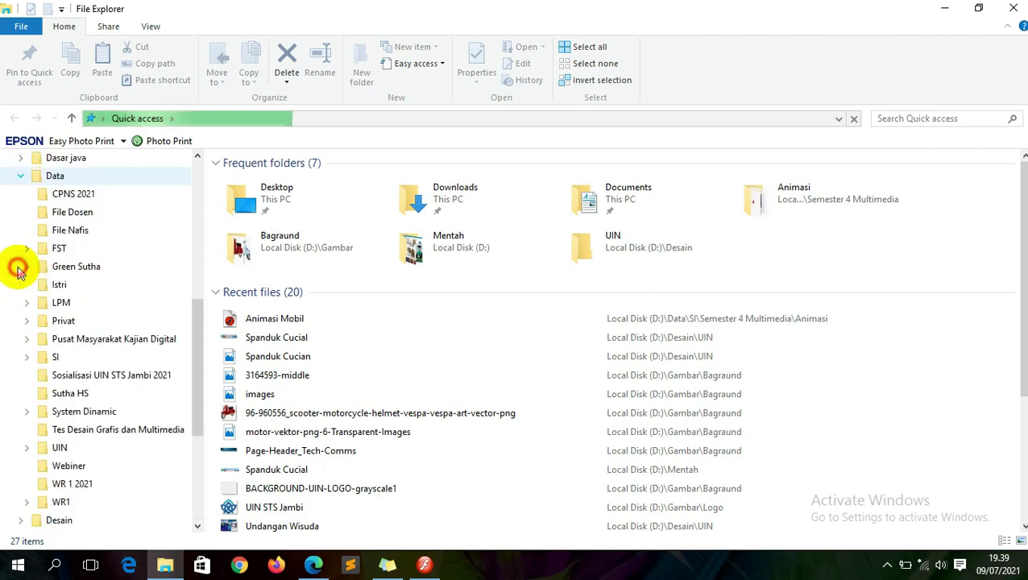
pyautogui.click(26, 357)
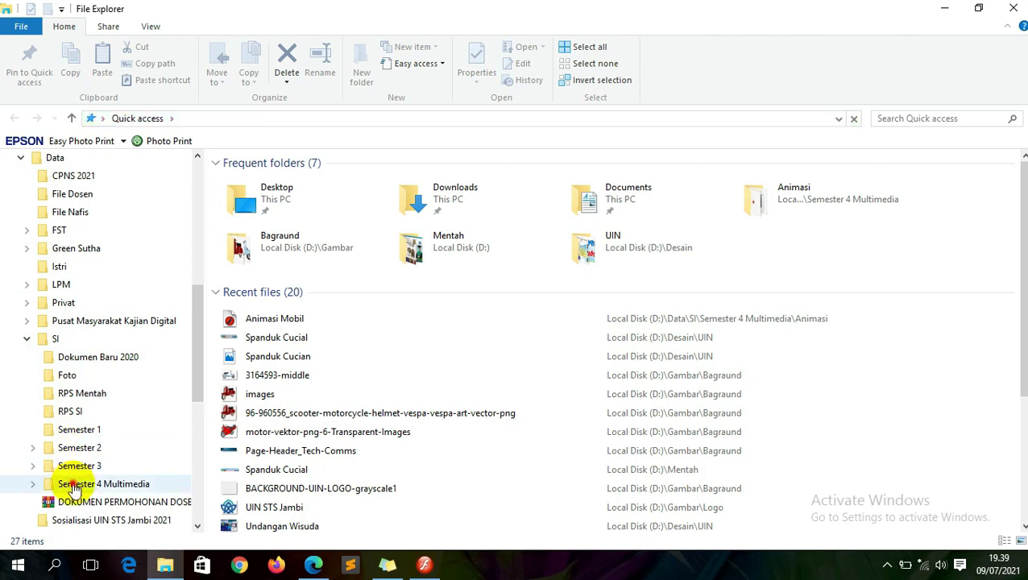
pyautogui.click(109, 482)
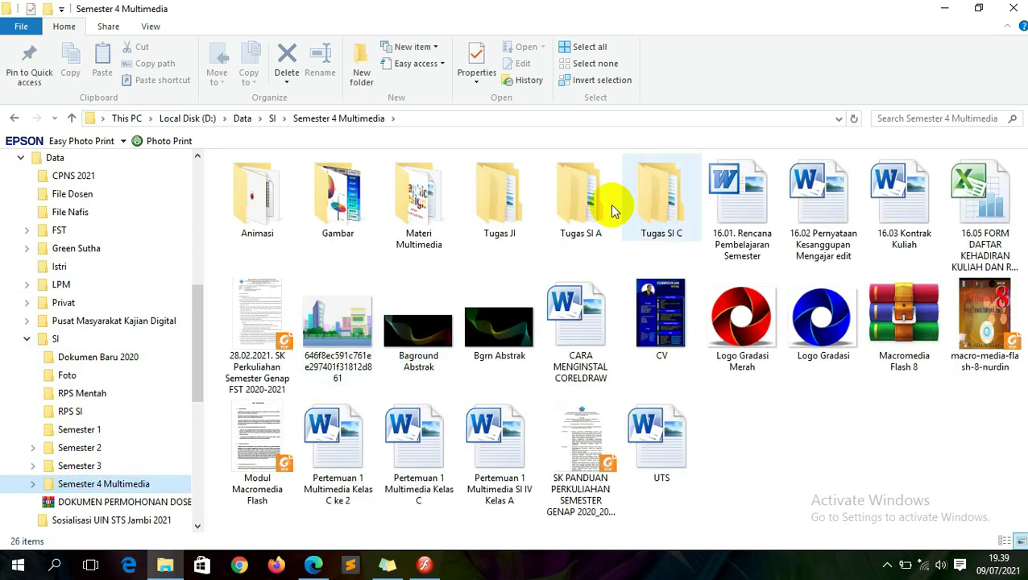
pyautogui.doubleClick(255, 199)
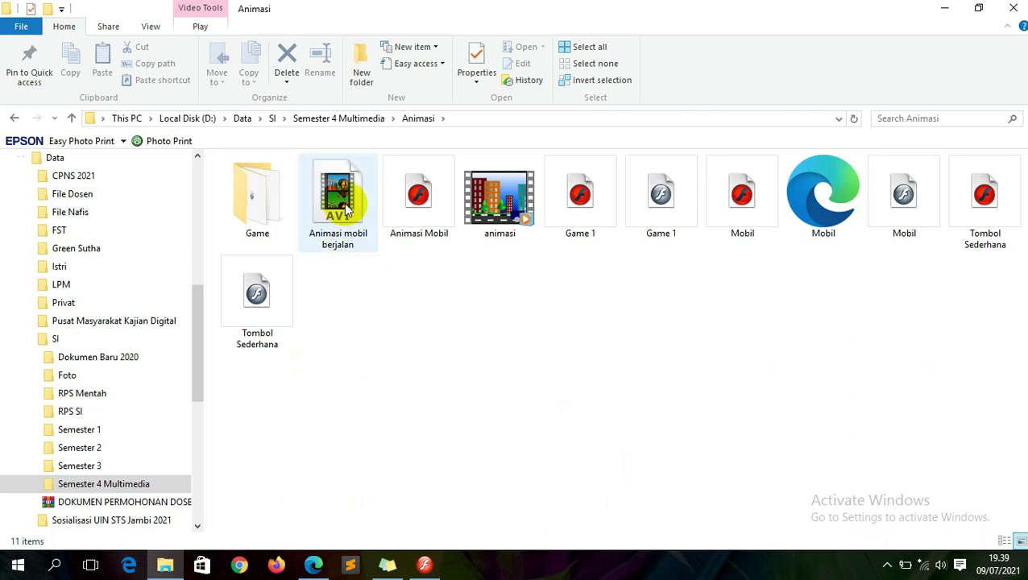
pyautogui.rightClick(348, 286)
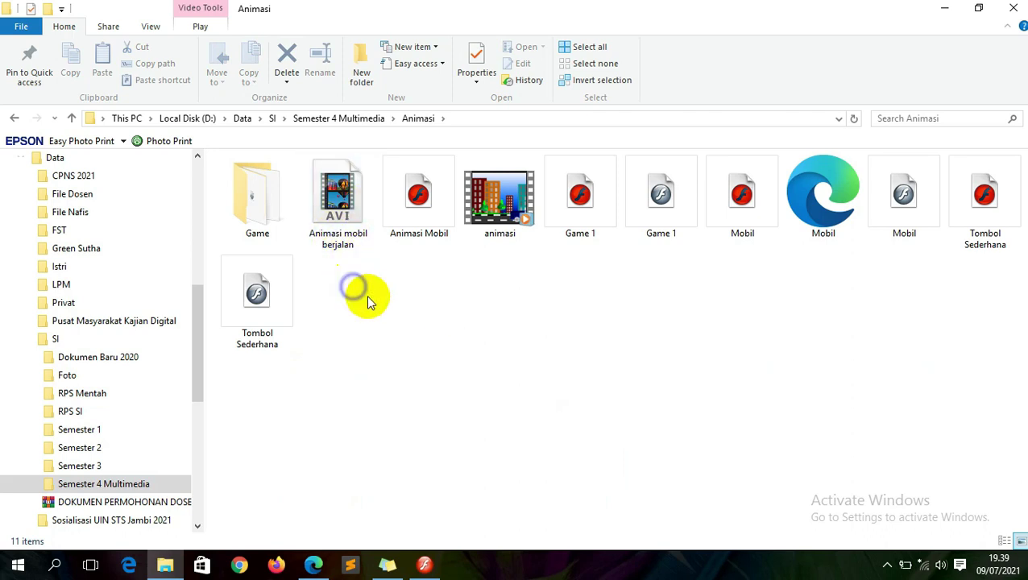
pyautogui.click(392, 347)
# Step: Return to Macromedia Flash and save the Animasi Mobil document
pyautogui.click(420, 566)
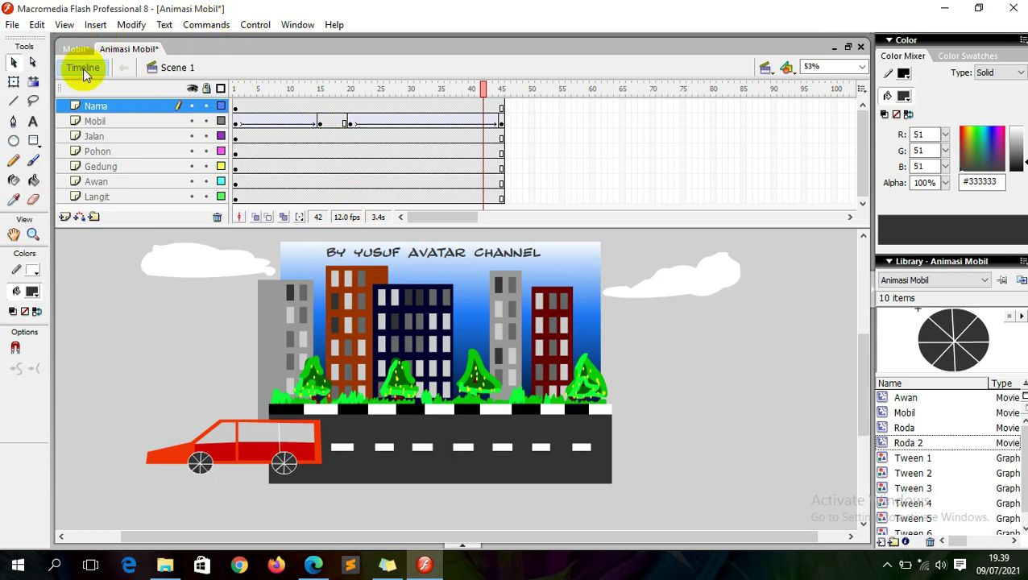
pyautogui.hotkey('ctrl', 's')
# Step: Play the exported "Animasi mobil berjalan" video from the Animasi folder, view it in a maximized window and close the player
pyautogui.click(164, 567)
pyautogui.click(340, 219)
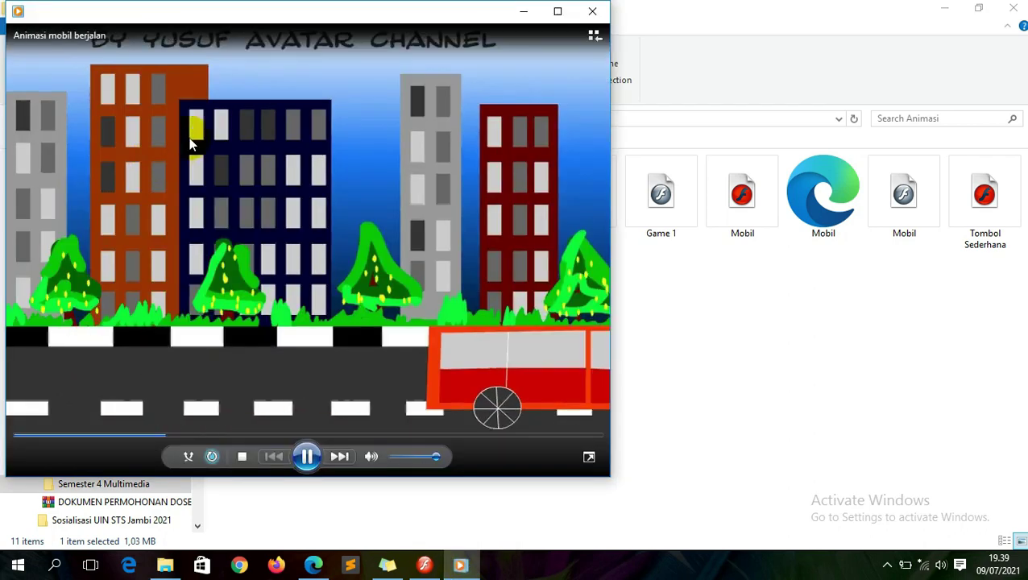
pyautogui.moveTo(245, 22); pyautogui.dragTo(426, 30)
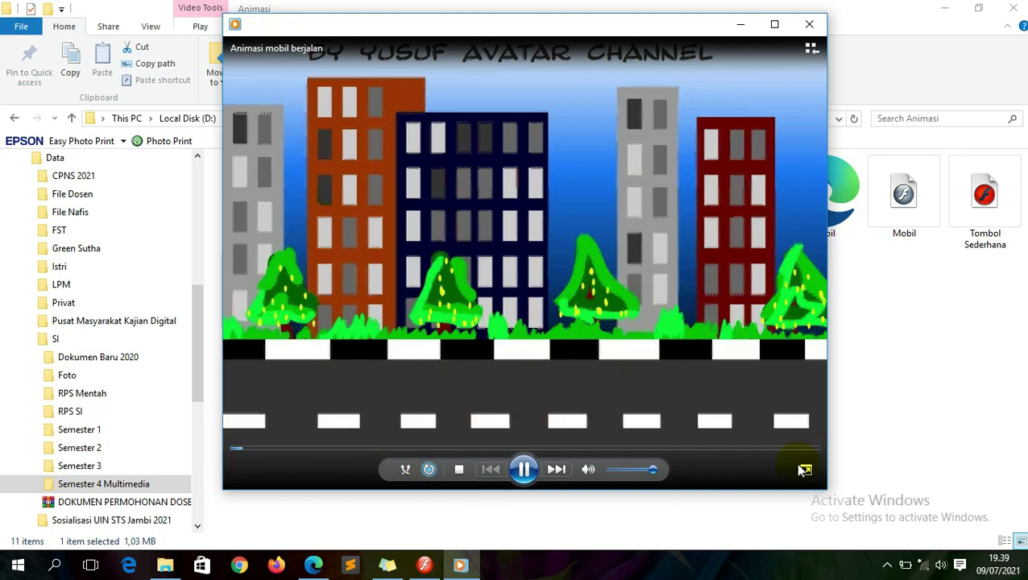
pyautogui.click(774, 24)
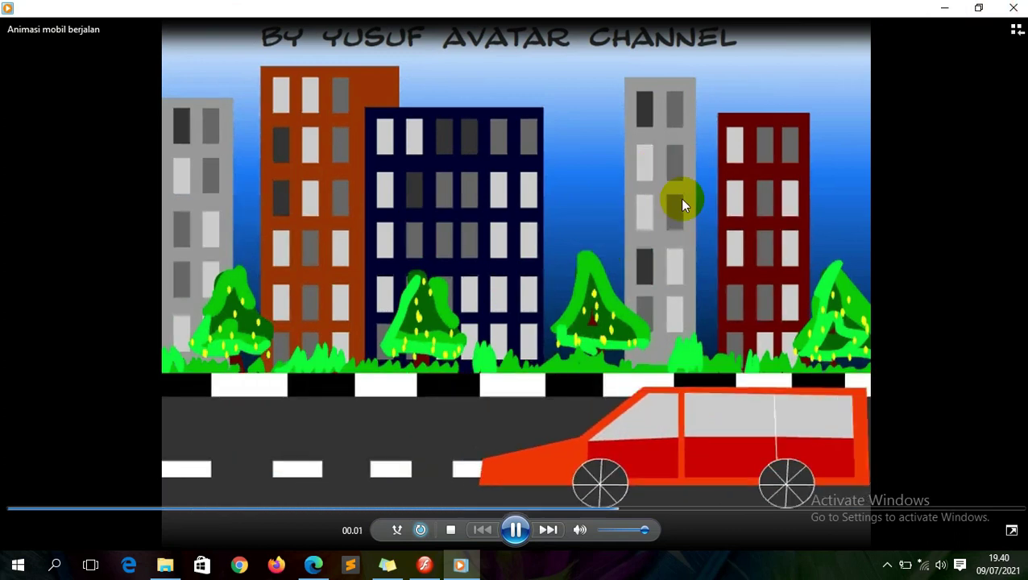
pyautogui.click(1013, 7)
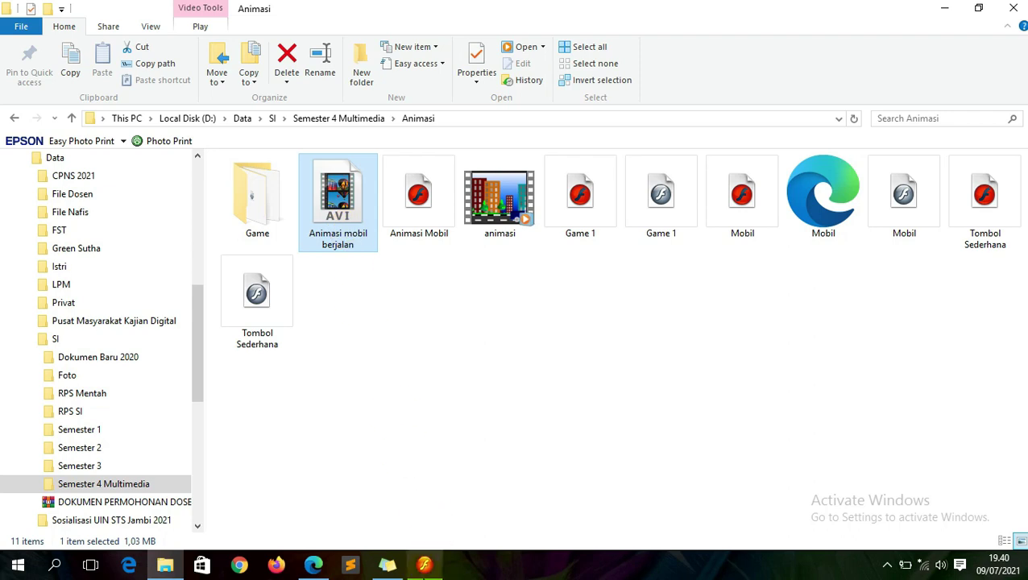
# Step: Switch back to Macromedia Flash and test the movie to review the car, clouds and credit text
pyautogui.click(425, 564)
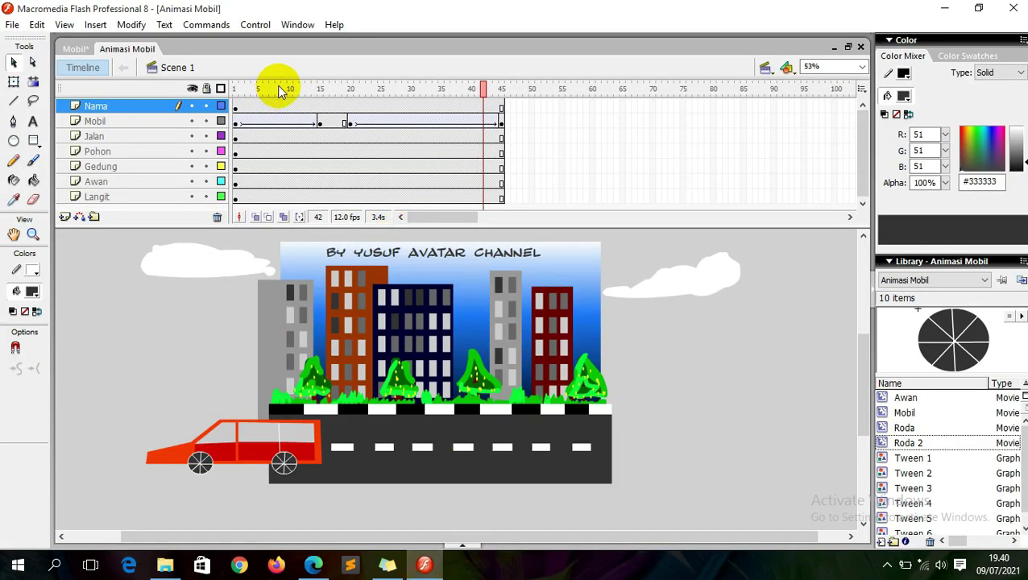
pyautogui.hotkey('ctrl', 'Return')
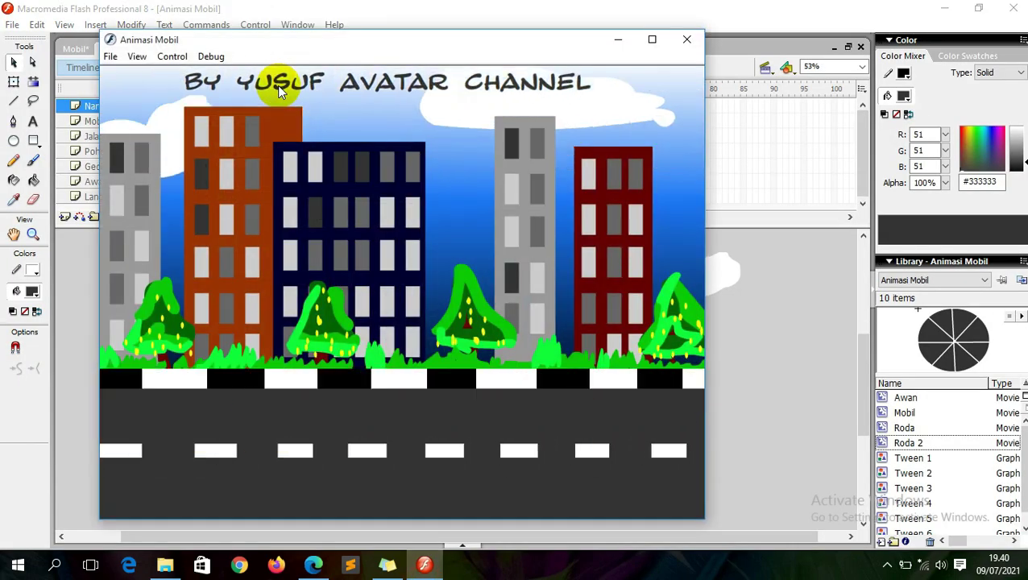
pyautogui.moveTo(330, 40); pyautogui.dragTo(403, 51)
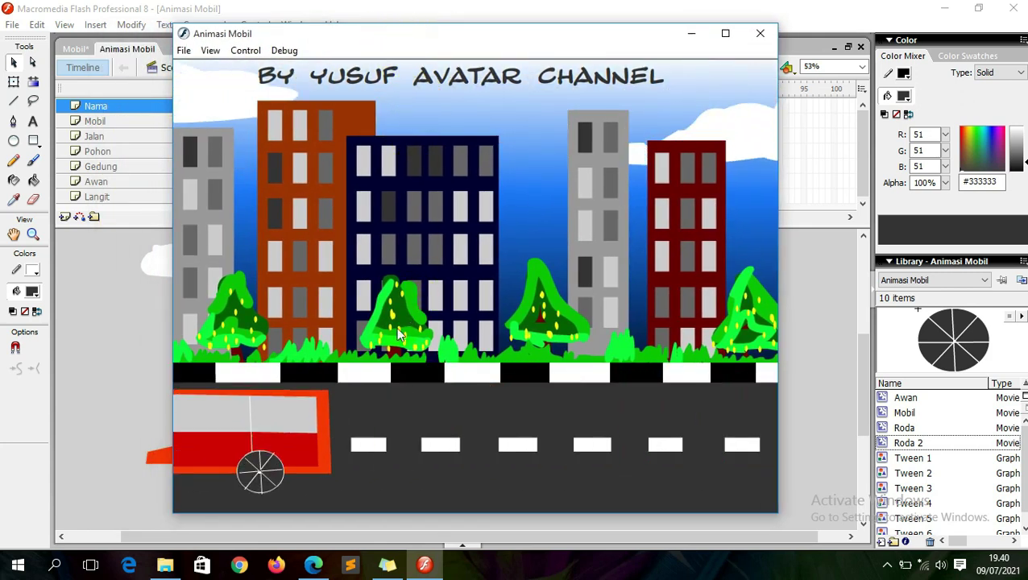
pyautogui.moveTo(457, 36)
pyautogui.mouseDown()
pyautogui.moveTo(514, 34)
pyautogui.moveTo(471, 42)
pyautogui.mouseUp()
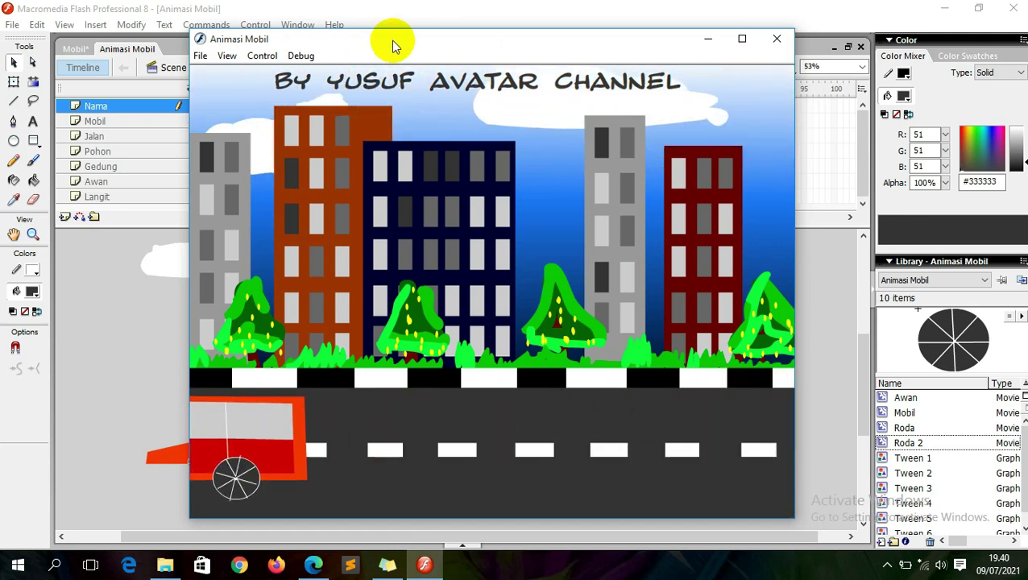
pyautogui.moveTo(389, 41); pyautogui.dragTo(368, 41)
pyautogui.moveTo(523, 7)
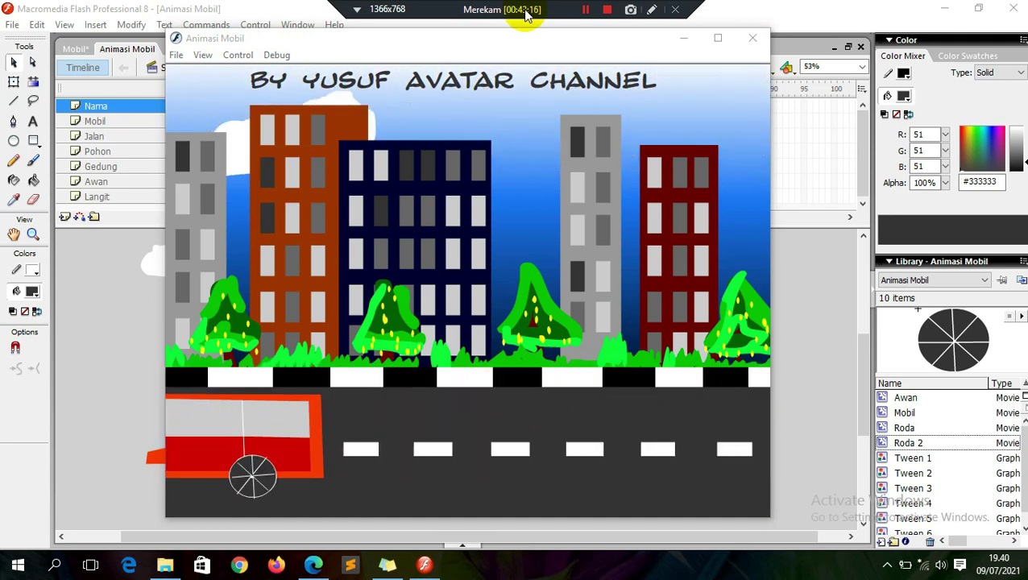
pyautogui.moveTo(497, 43); pyautogui.dragTo(491, 47)
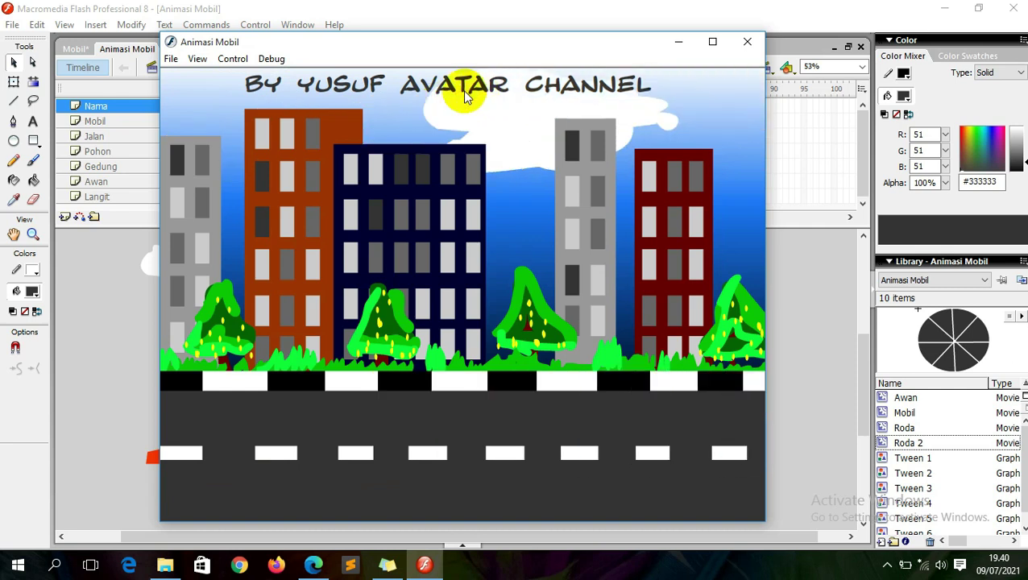
pyautogui.moveTo(544, 10)
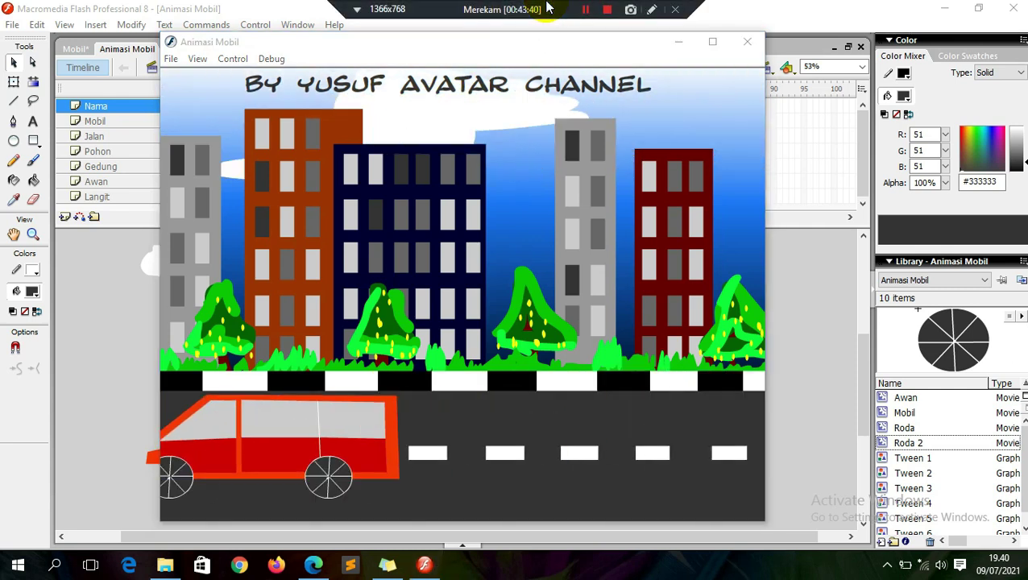